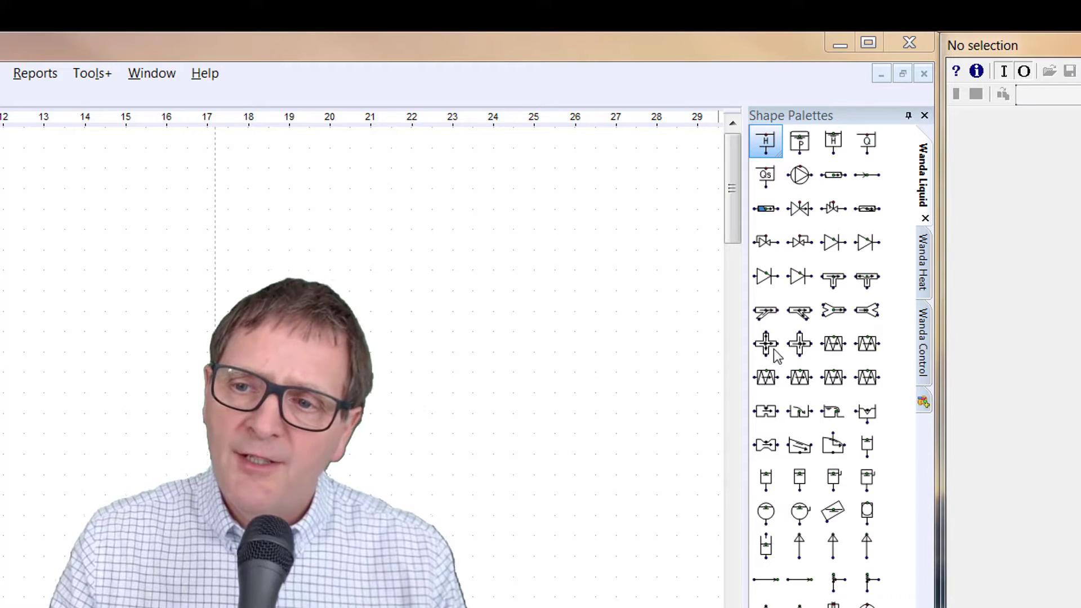
# Browse the Wanda Heat and Wanda Control shape palettes, and return to the Wanda Liquid palette
pyautogui.click(919, 250)
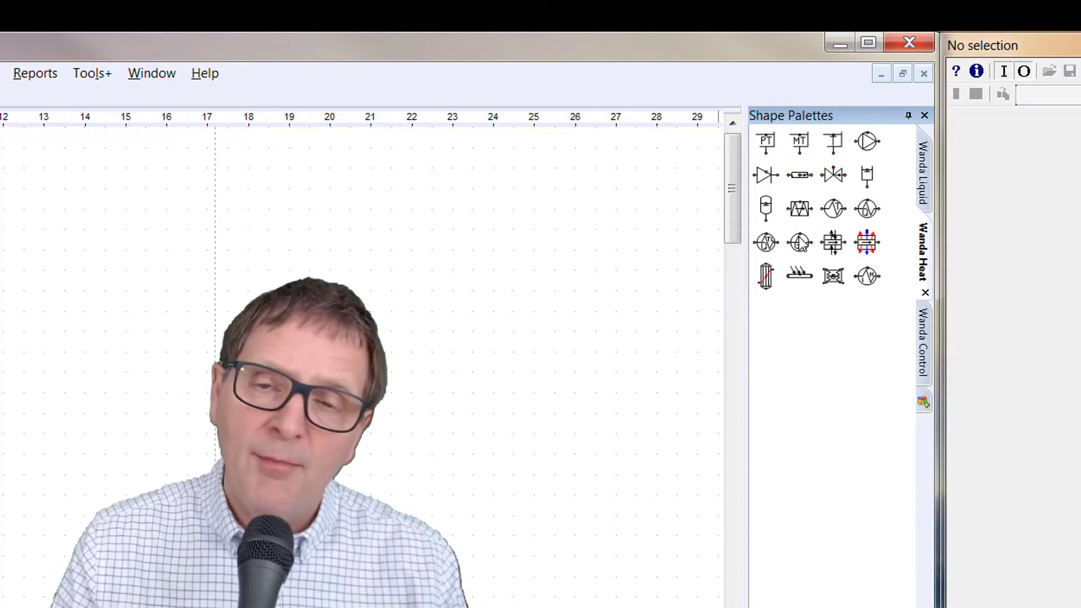
pyautogui.click(923, 337)
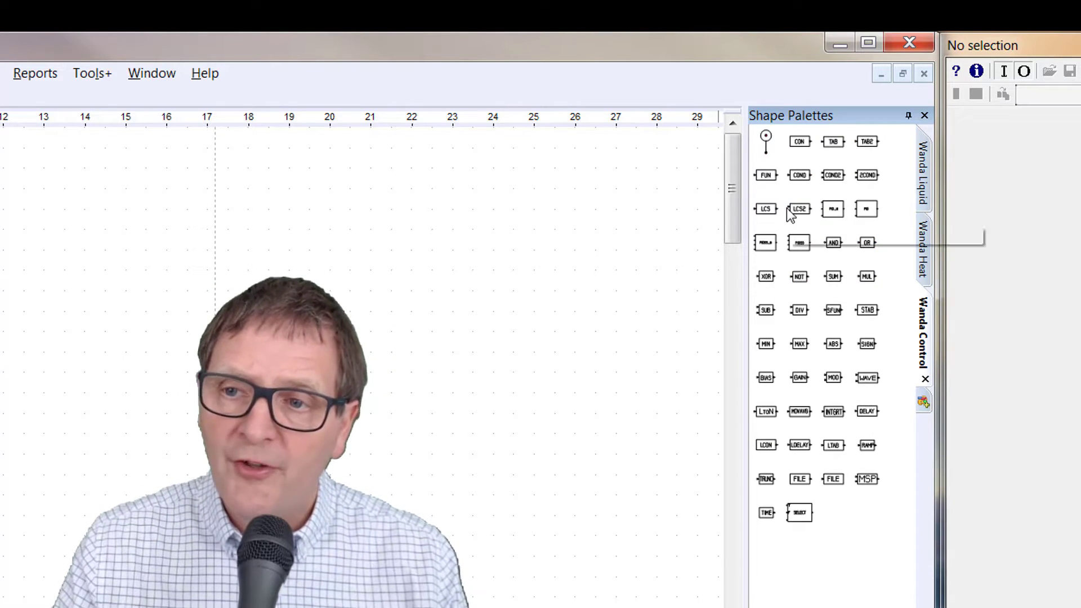
pyautogui.click(922, 163)
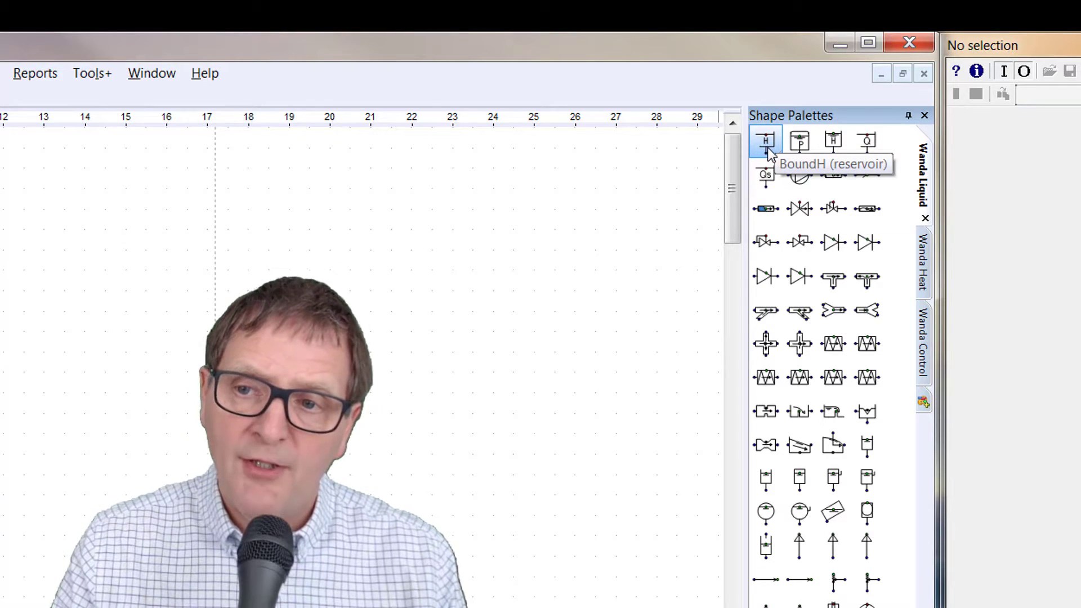
# Place two BoundH (reservoir) components at the same height, at about 7 cm and 20.5 cm on the horizontal ruler
pyautogui.moveTo(768, 147); pyautogui.dragTo(218, 190)
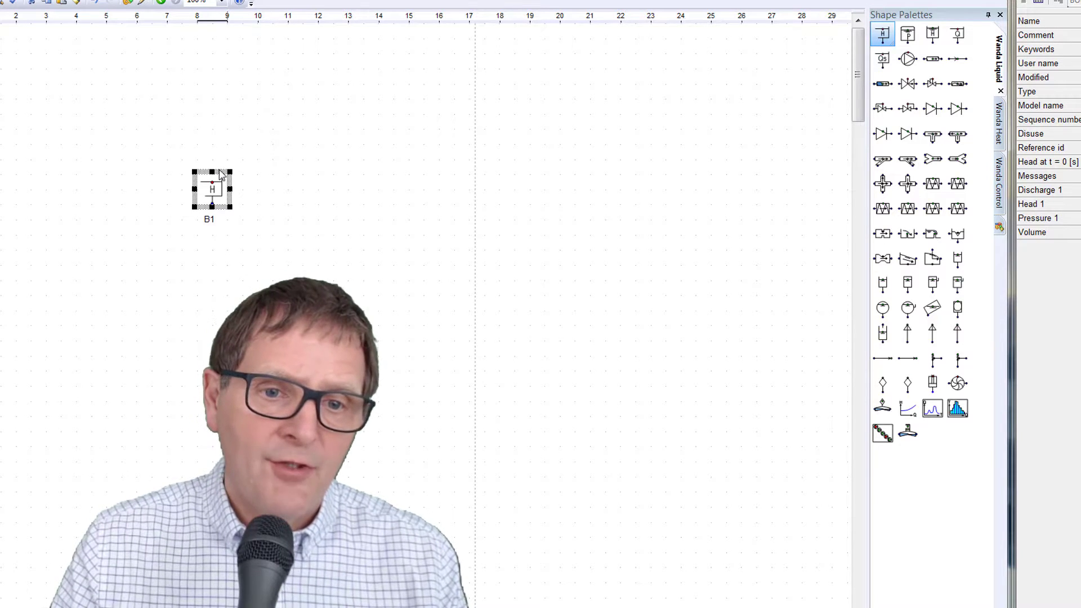
pyautogui.moveTo(219, 162); pyautogui.dragTo(194, 173)
pyautogui.click(219, 190)
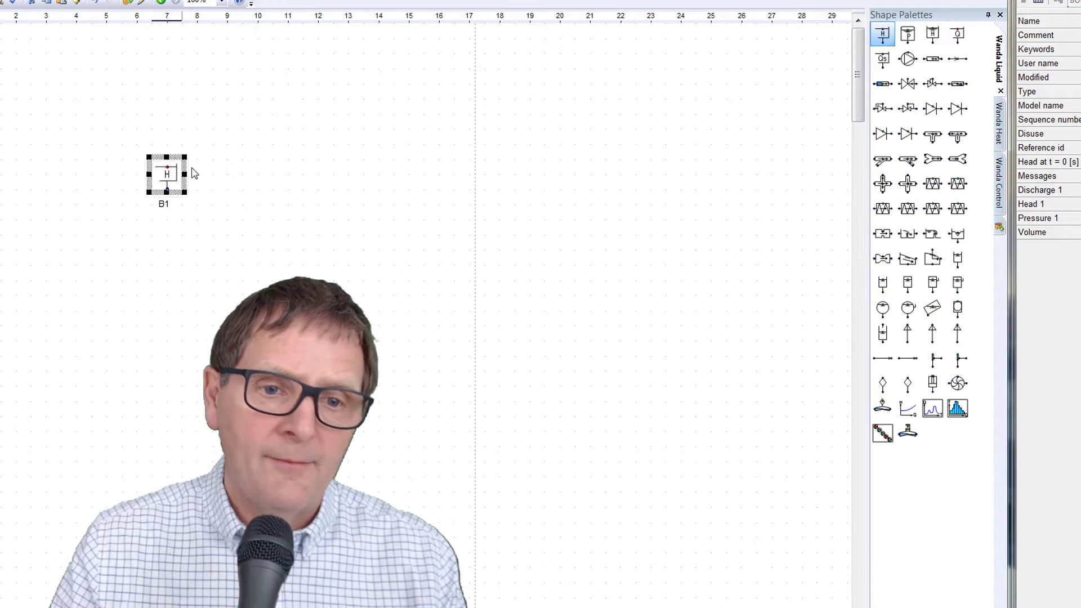
pyautogui.moveTo(886, 35); pyautogui.dragTo(575, 176)
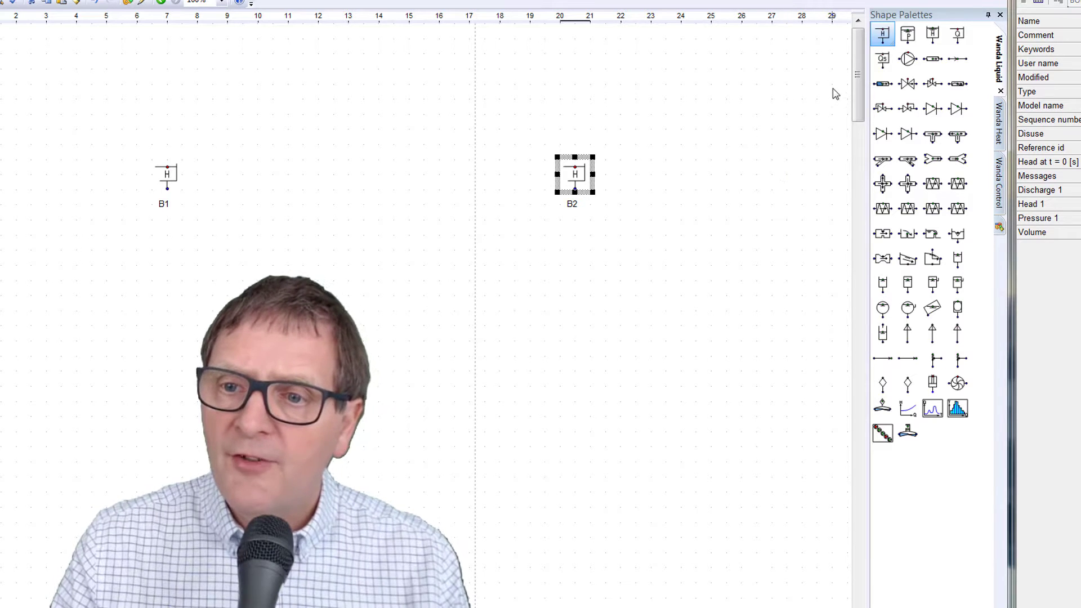
# Place two liquid pipes level with each other between the two reservoirs, at about 9.5 cm and 16.5 cm horizontally
pyautogui.click(932, 59)
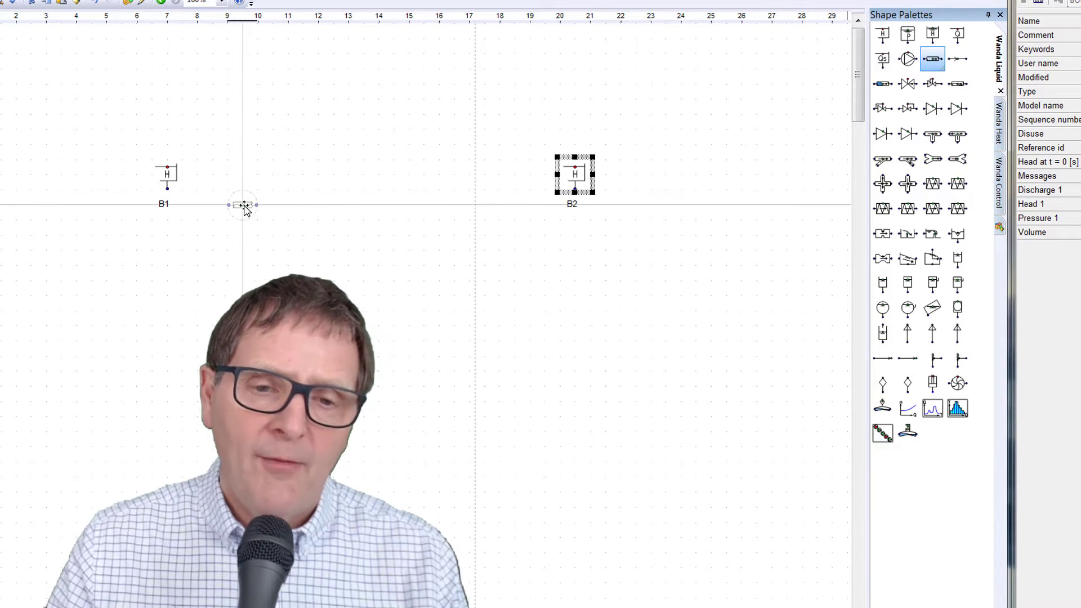
pyautogui.click(242, 205)
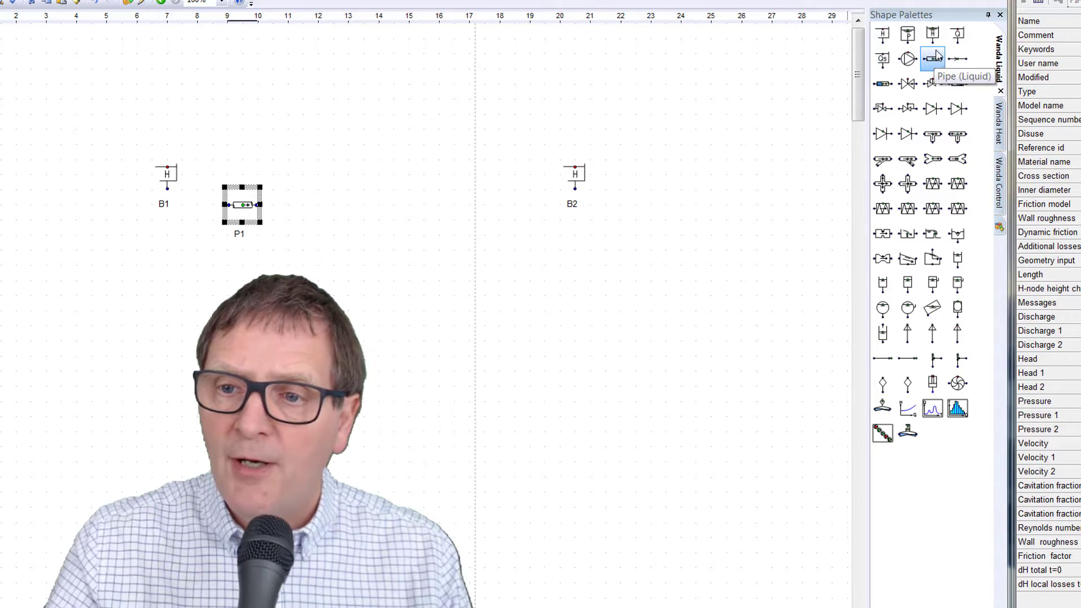
pyautogui.moveTo(933, 58); pyautogui.dragTo(451, 207)
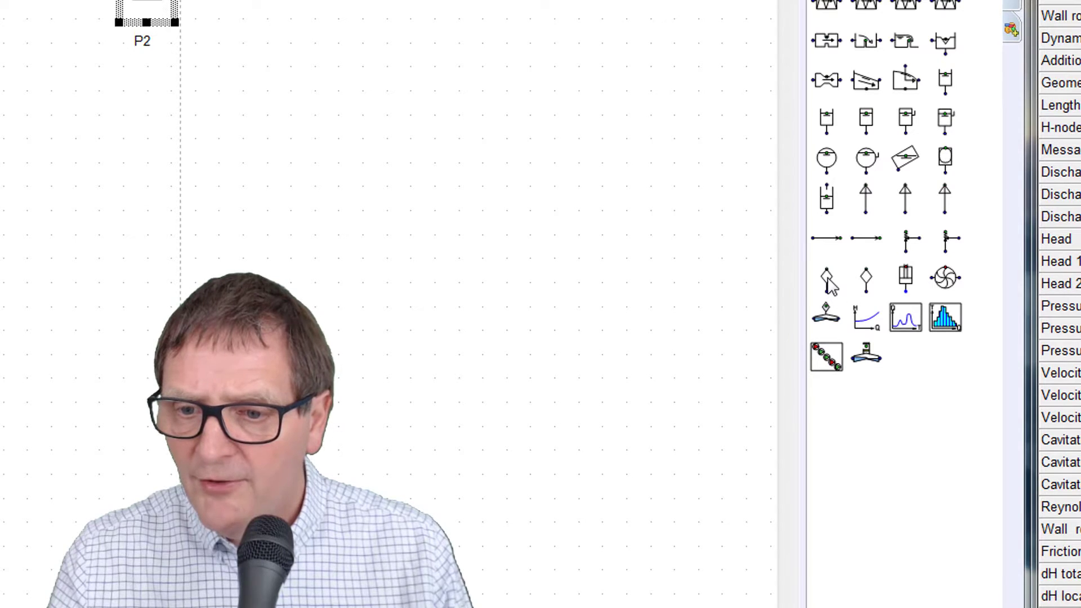
# Add a Vent (discharge coeff.) above and between the two pipes, and a valve between the second pipe and reservoir B2
pyautogui.click(827, 279)
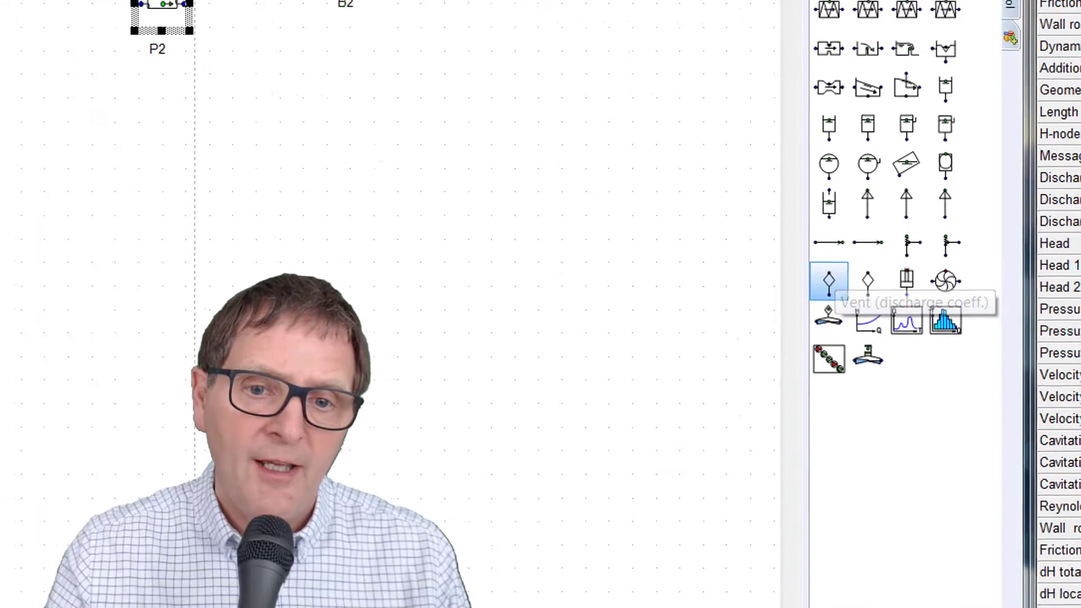
pyautogui.click(222, 65)
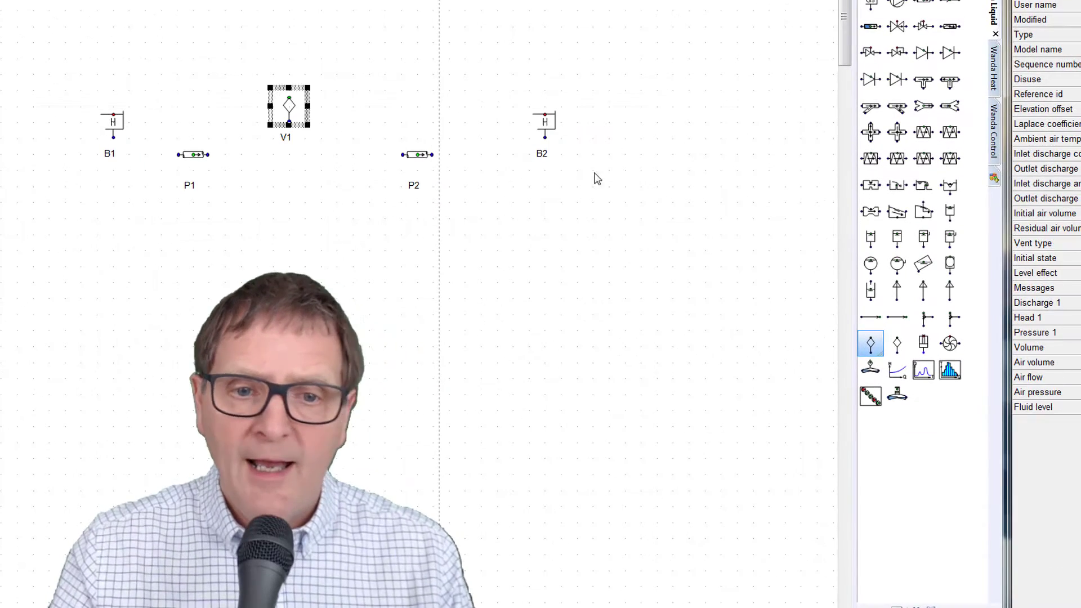
pyautogui.click(638, 313)
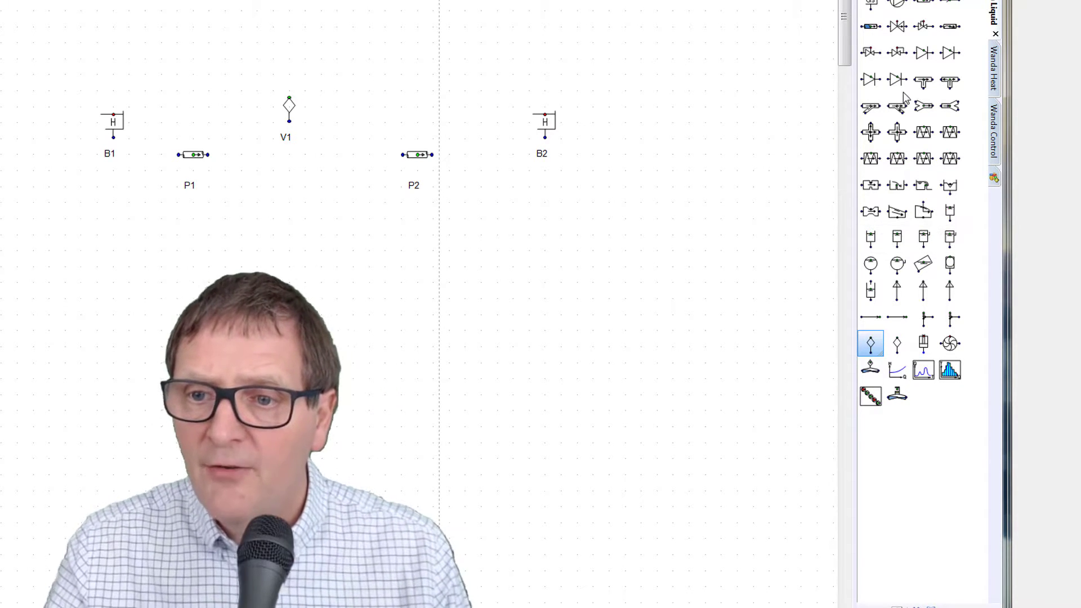
pyautogui.click(901, 29)
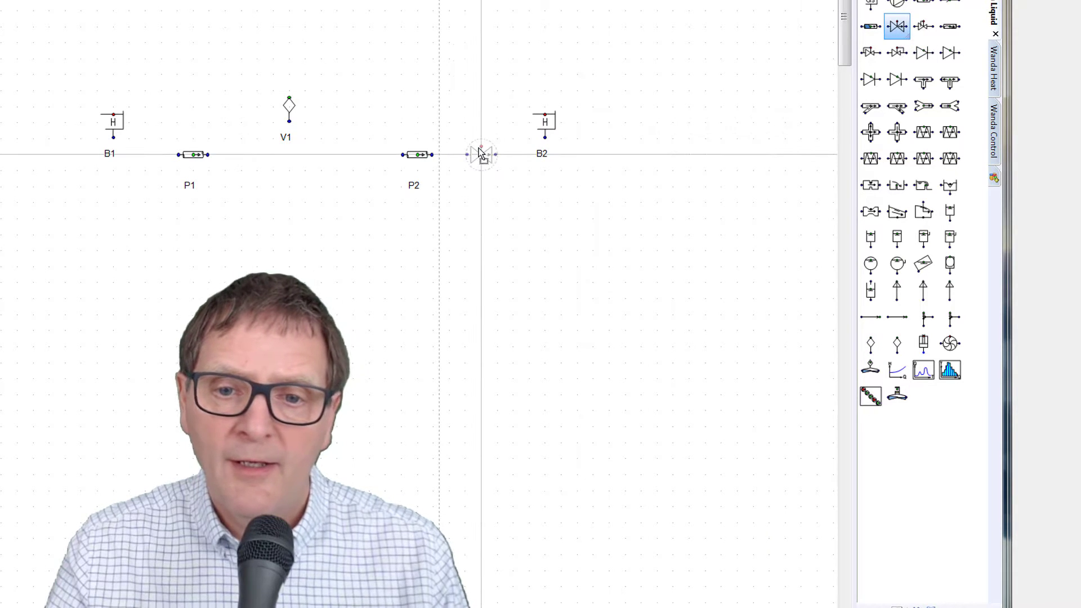
pyautogui.click(481, 154)
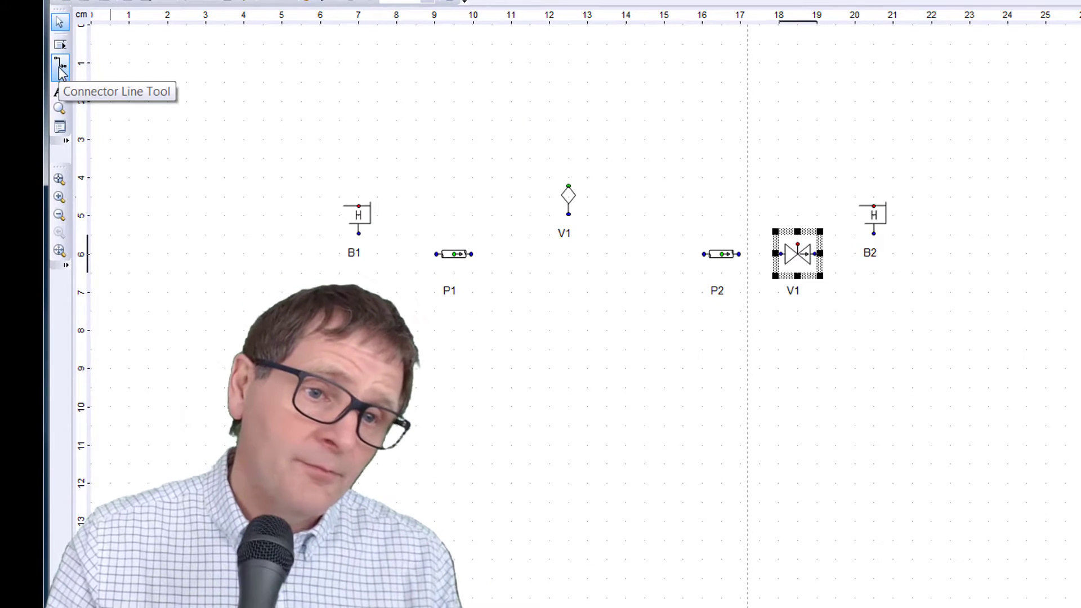
# Connect reservoir B1, both pipes, the valve and reservoir B2 in series, and join the vent to the line between the pipes
pyautogui.click(60, 68)
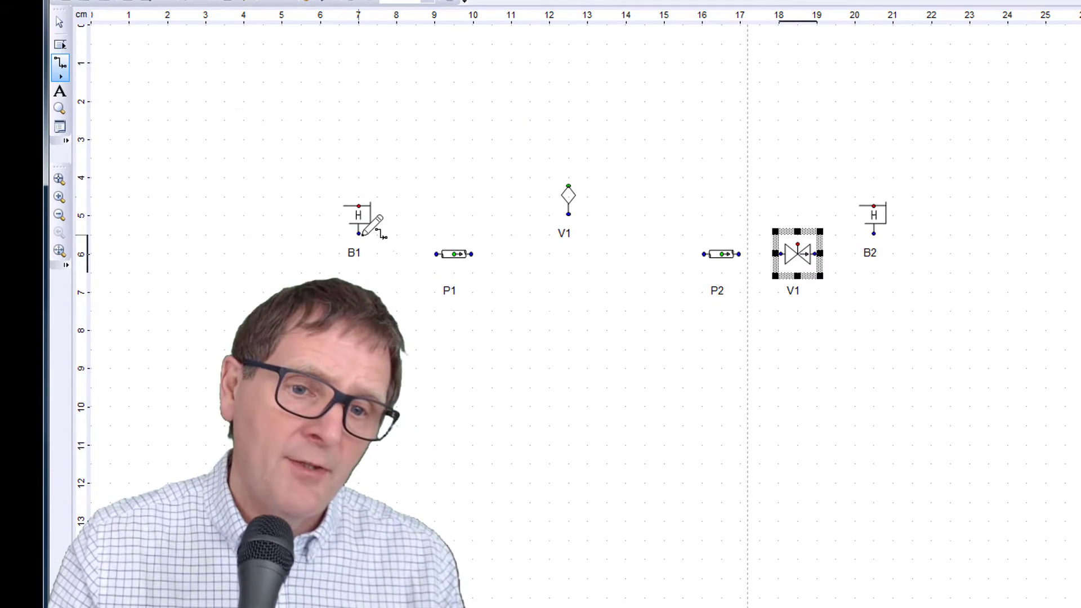
pyautogui.moveTo(363, 234)
pyautogui.mouseDown()
pyautogui.moveTo(443, 254)
pyautogui.moveTo(782, 254)
pyautogui.mouseUp()
pyautogui.moveTo(815, 254); pyautogui.dragTo(872, 232)
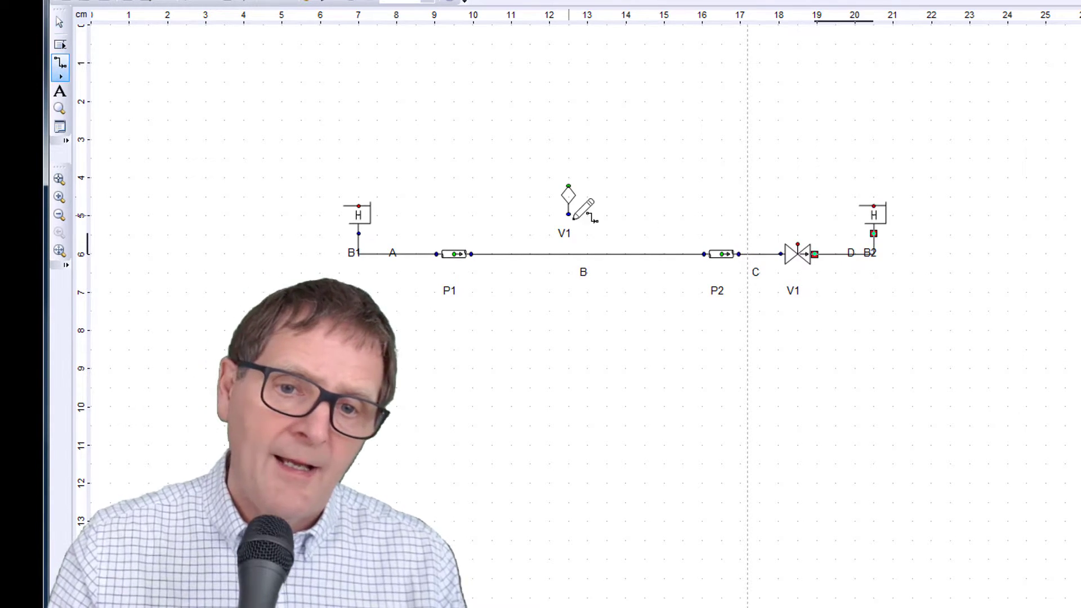
pyautogui.moveTo(568, 226); pyautogui.dragTo(569, 253)
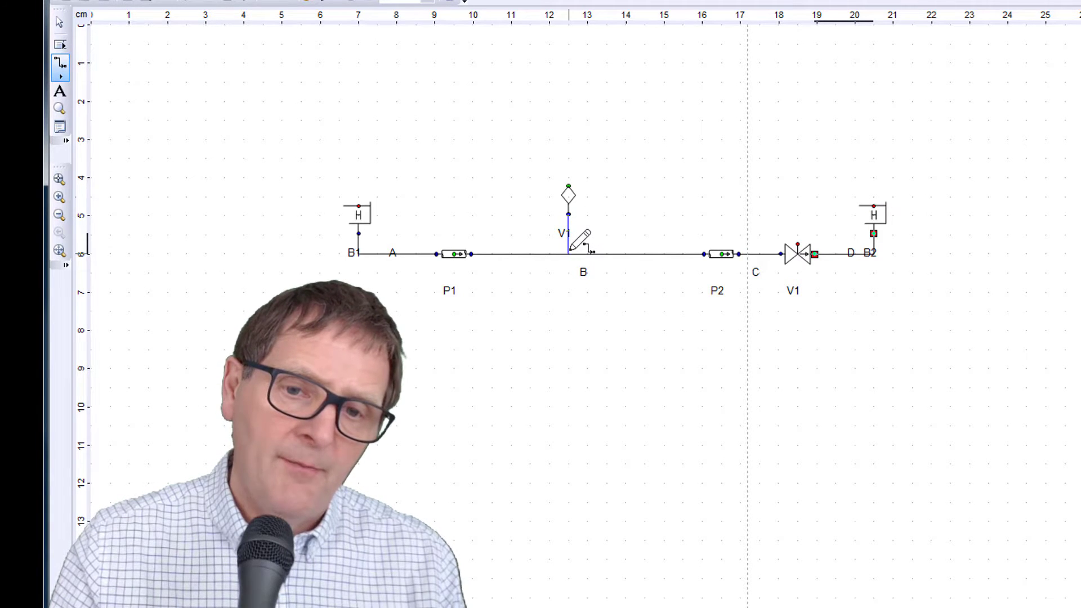
pyautogui.click(568, 252)
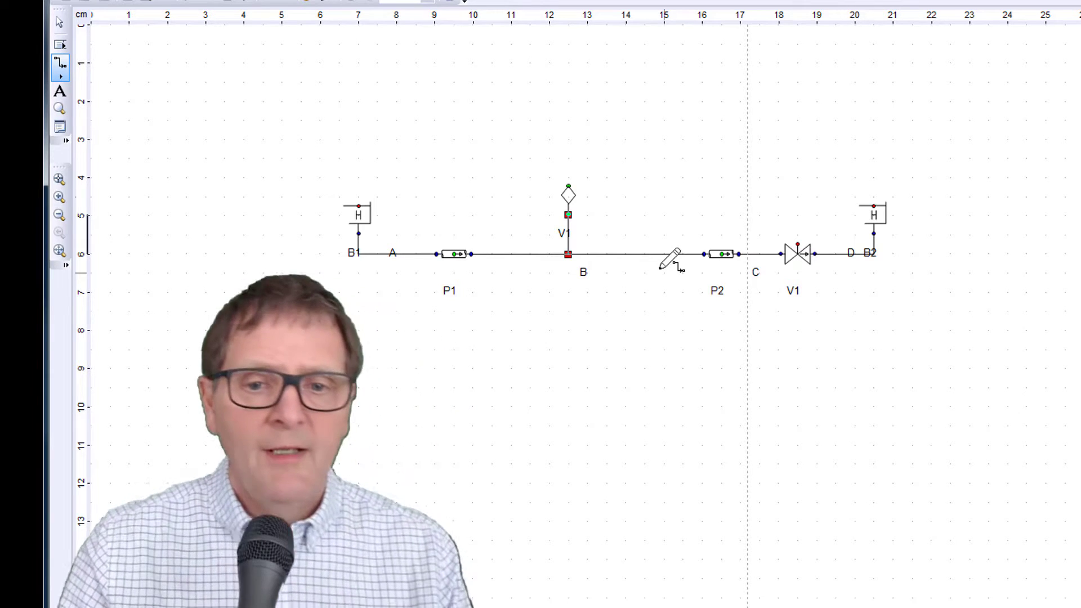
pyautogui.click(60, 22)
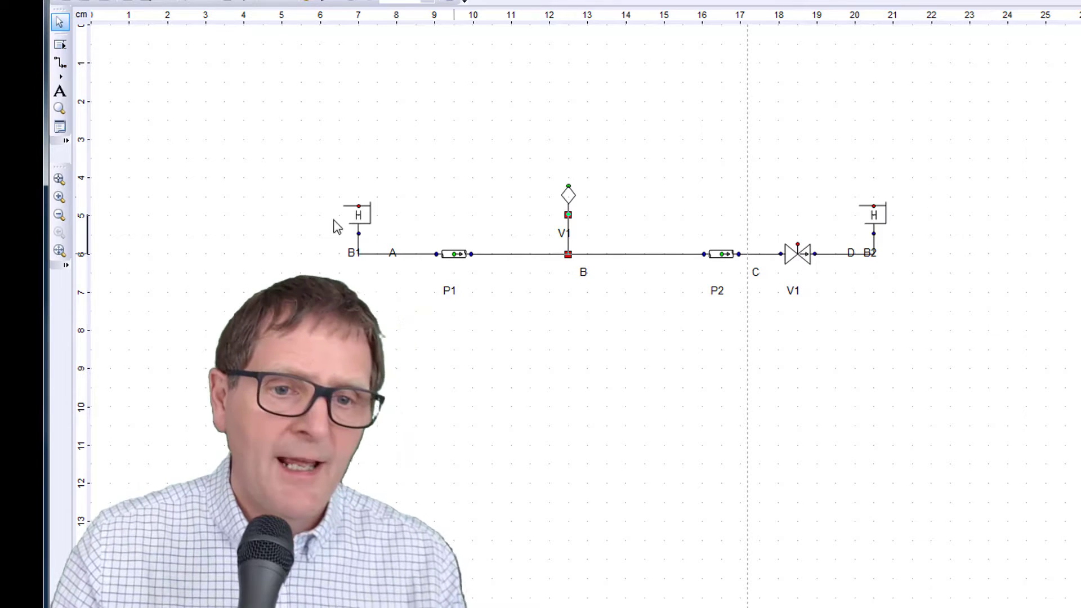
pyautogui.click(364, 225)
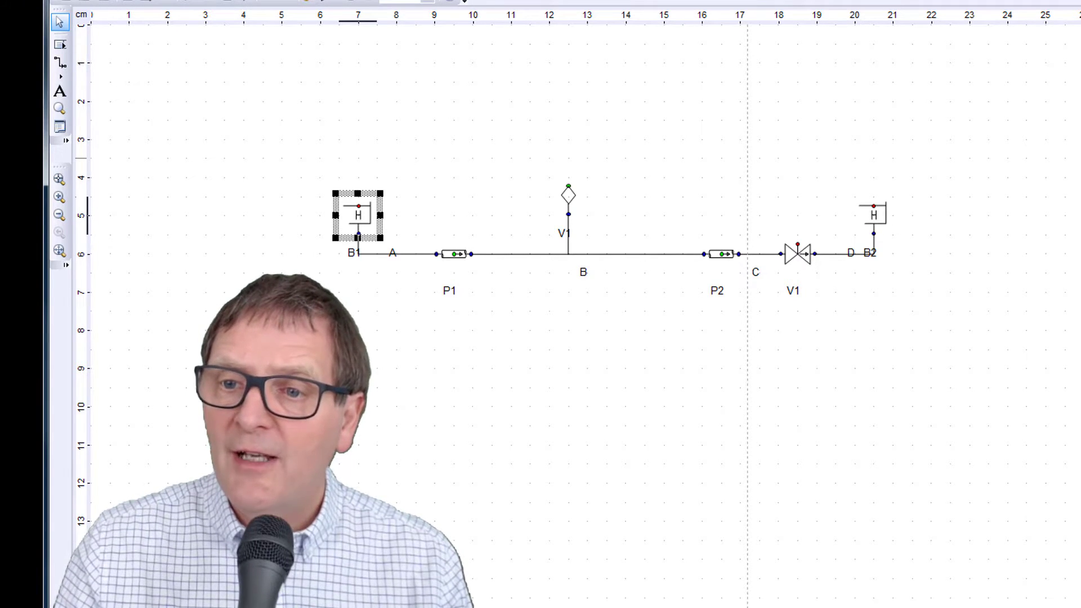
pyautogui.moveTo(1078, 110); pyautogui.dragTo(668, 106)
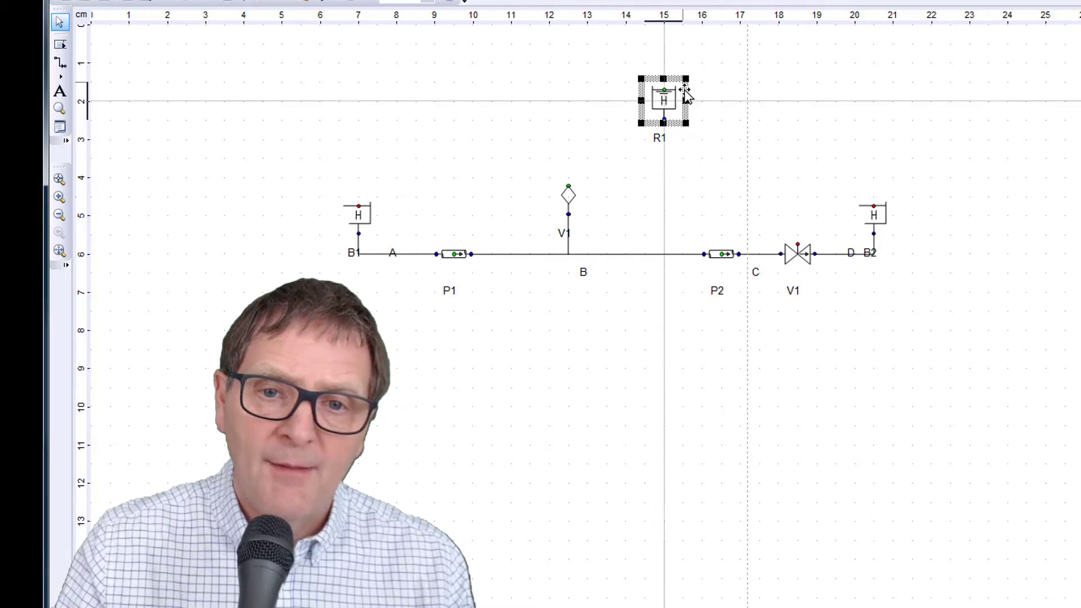
pyautogui.press('Delete')
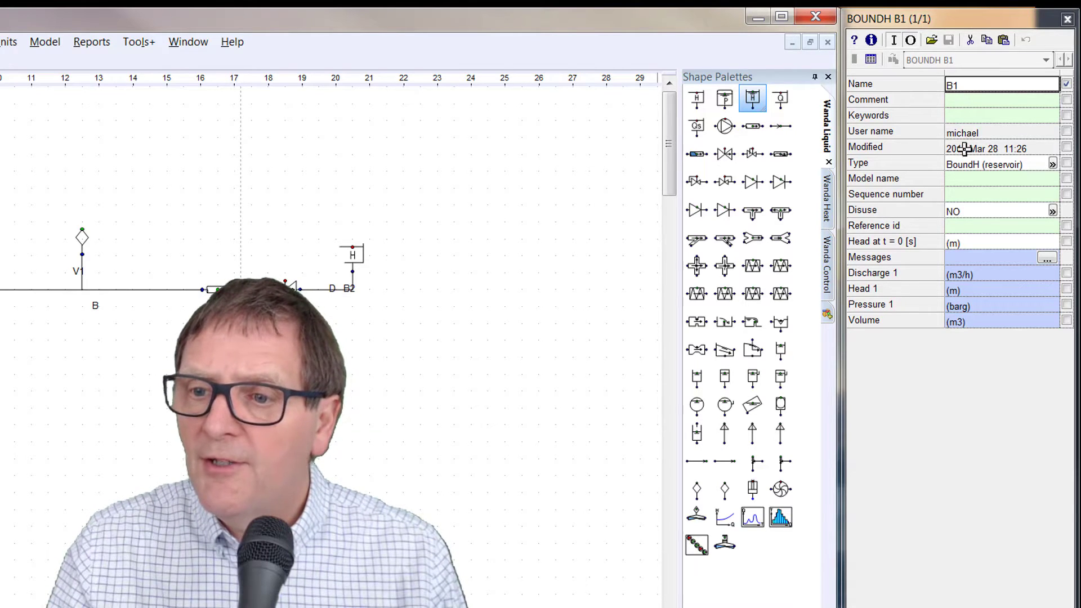
# Set the head at t = 0 of reservoir B1 to 25 m
pyautogui.click(977, 242)
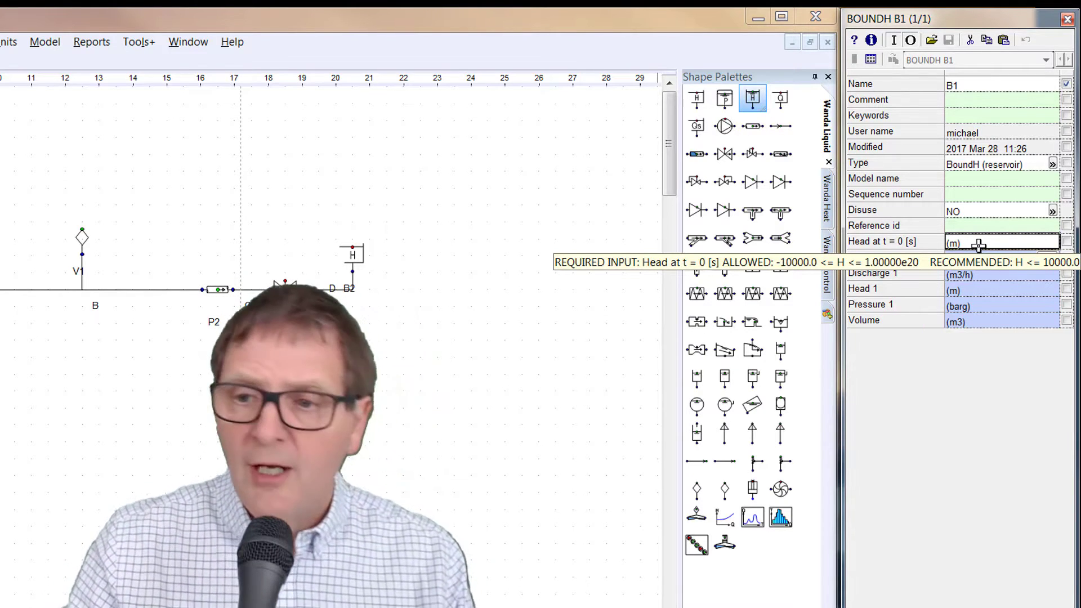
pyautogui.write('25')
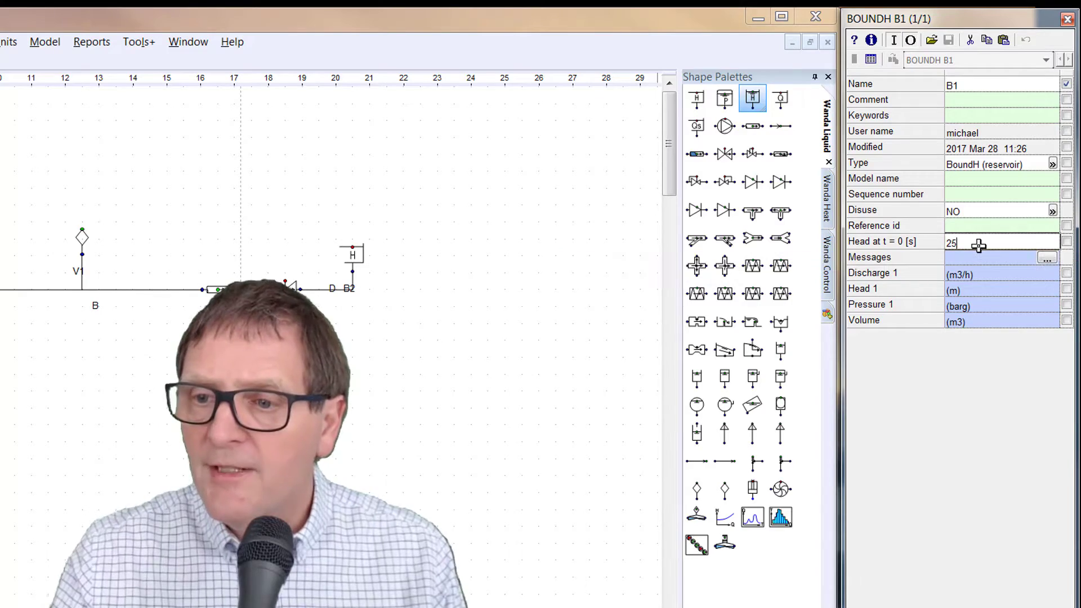
pyautogui.click(325, 423)
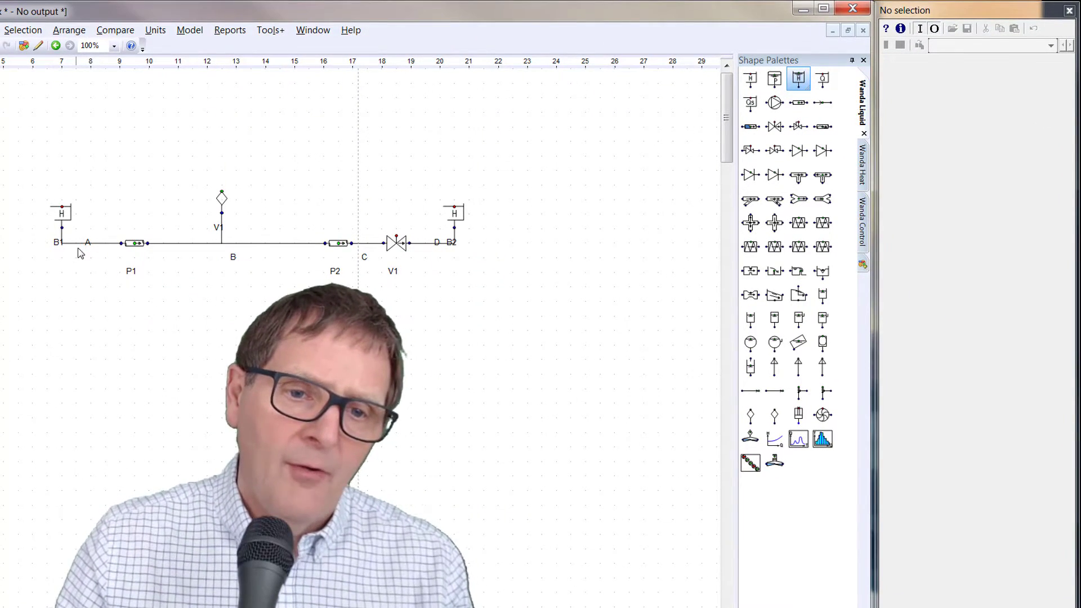
# Set the elevation of H-node A, between reservoir B1 and pipe P1, to 25 m
pyautogui.click(83, 248)
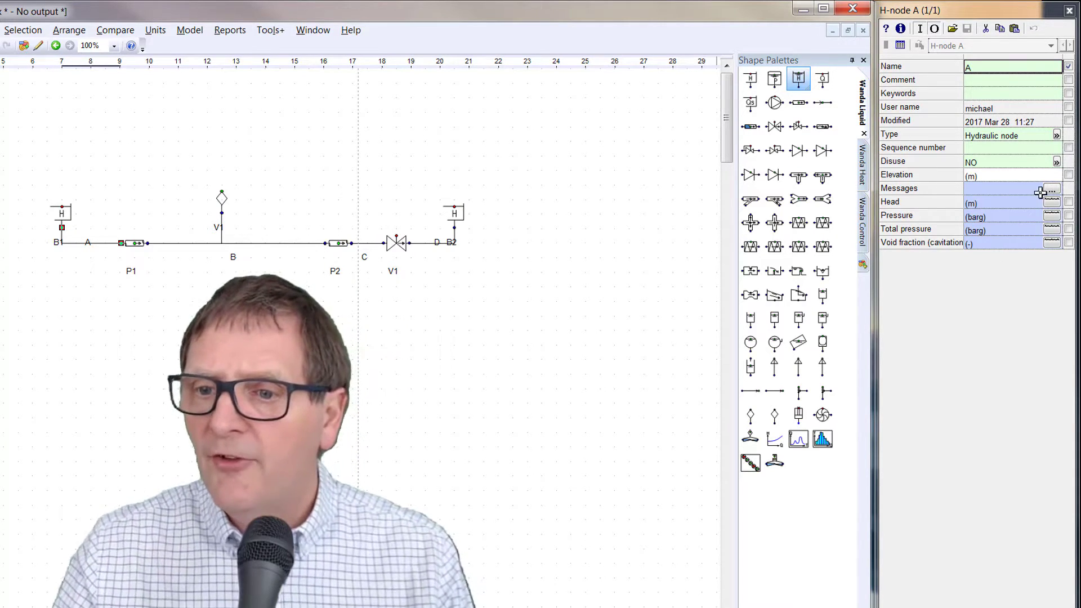
pyautogui.click(1018, 174)
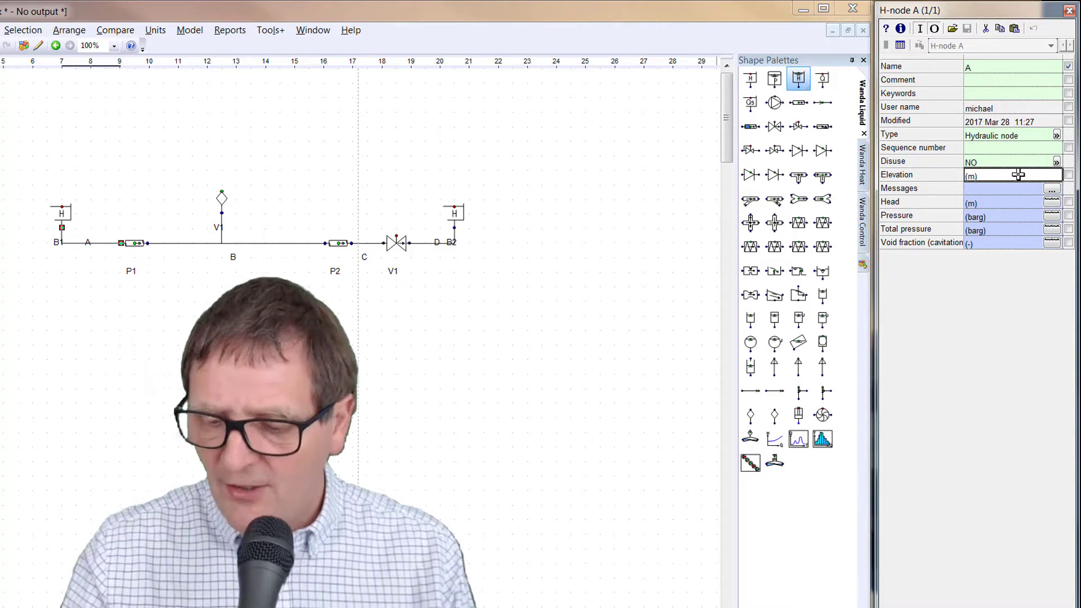
pyautogui.write('25')
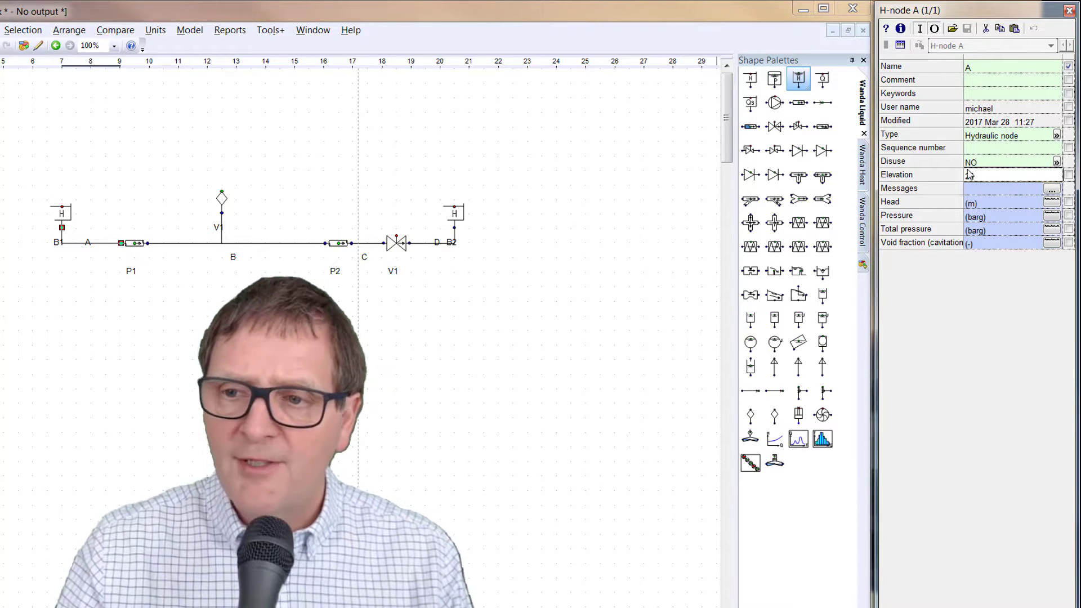
pyautogui.click(86, 333)
pyautogui.click(88, 338)
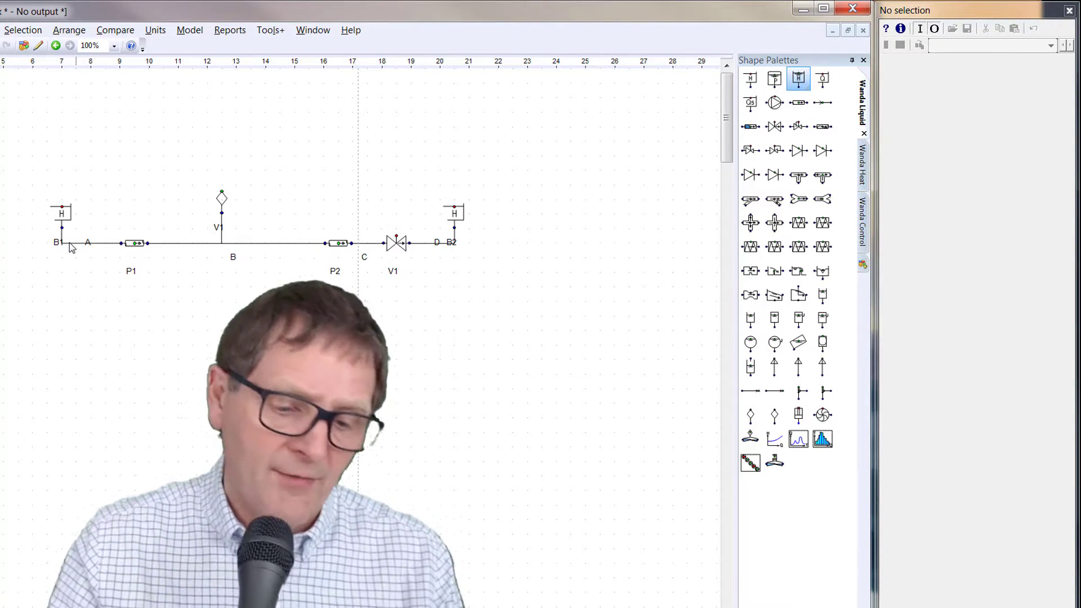
pyautogui.click(73, 249)
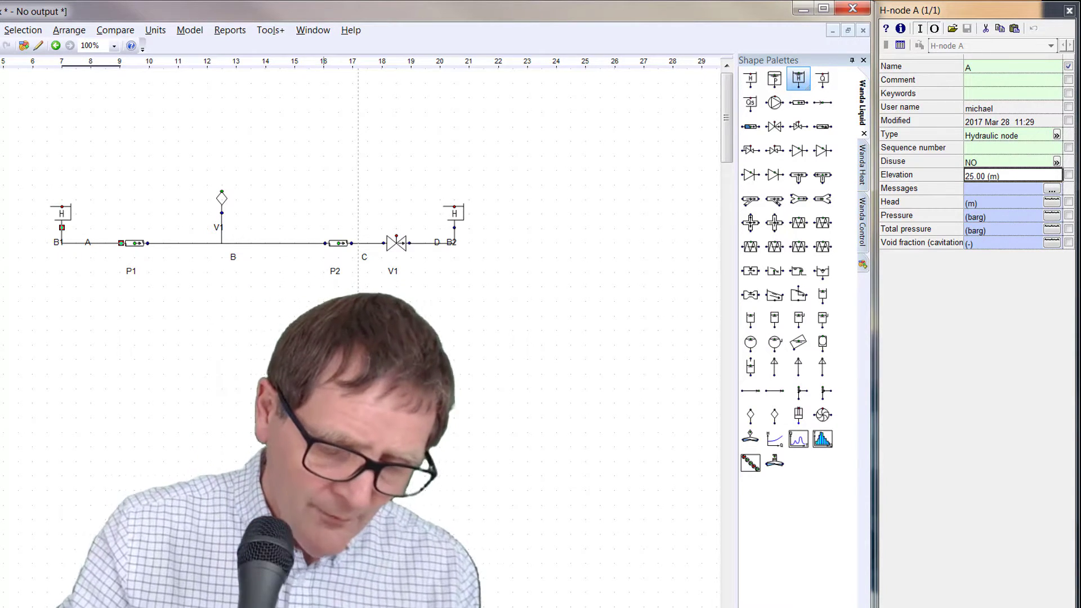
# Review the input properties of pipe P1, pipe P2 and the valve one after another
pyautogui.click(156, 257)
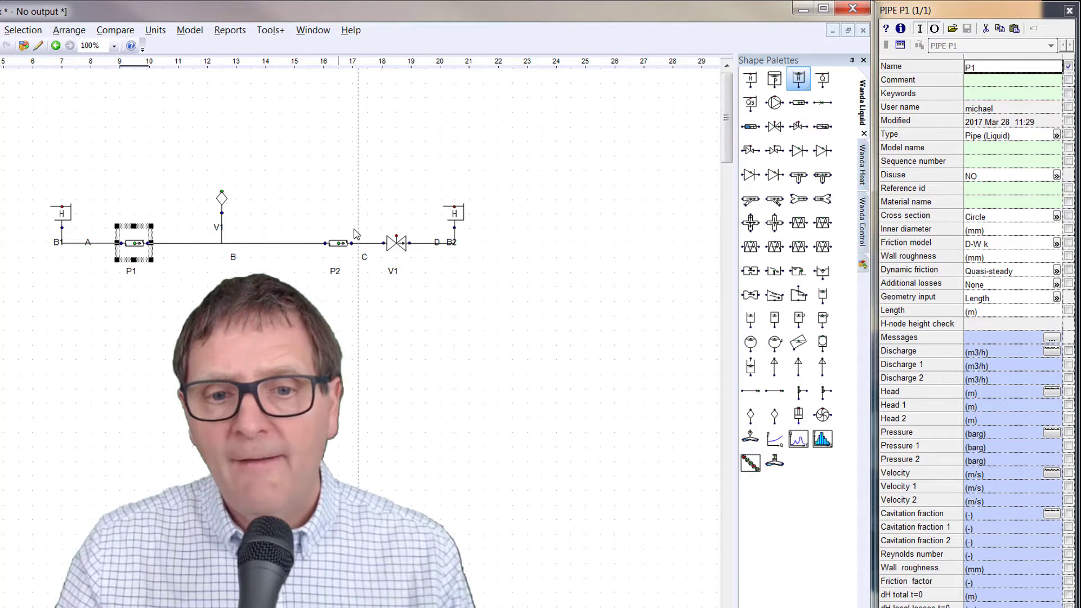
pyautogui.click(345, 248)
pyautogui.click(397, 243)
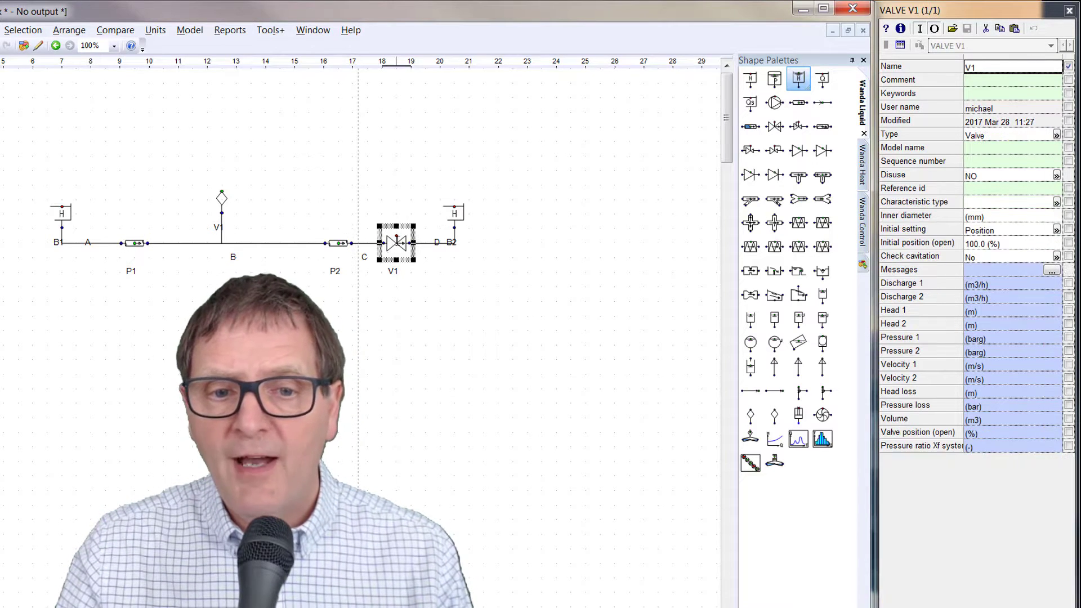
pyautogui.click(142, 249)
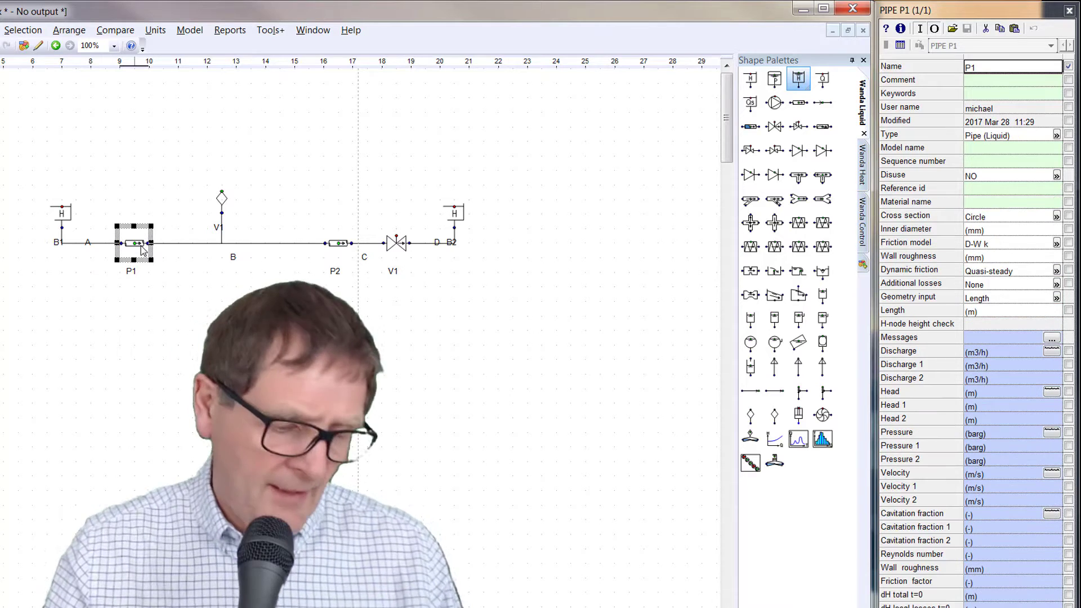
pyautogui.click(333, 247)
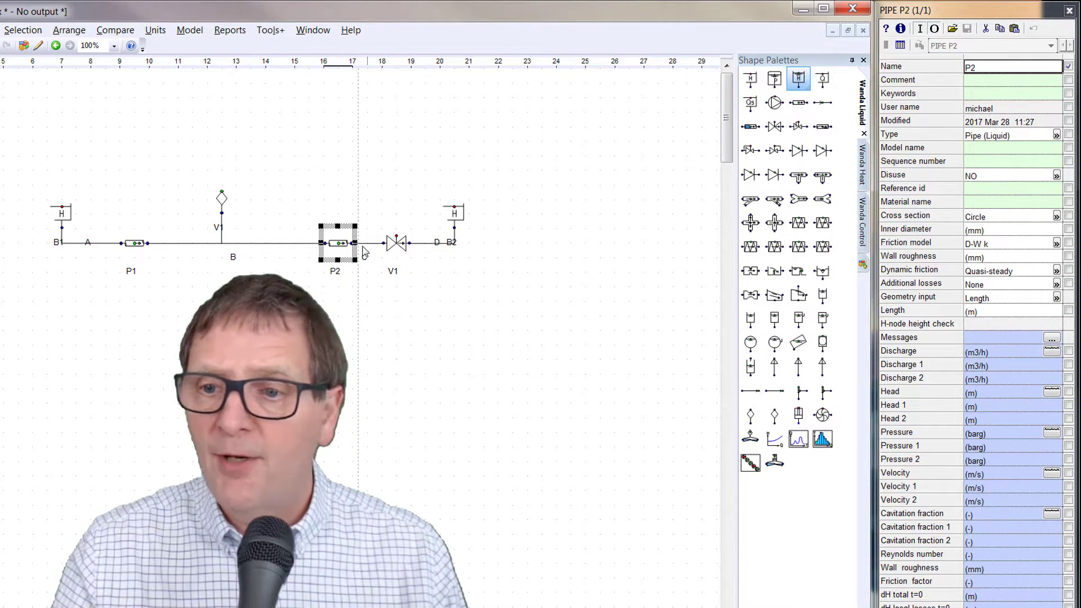
pyautogui.click(399, 245)
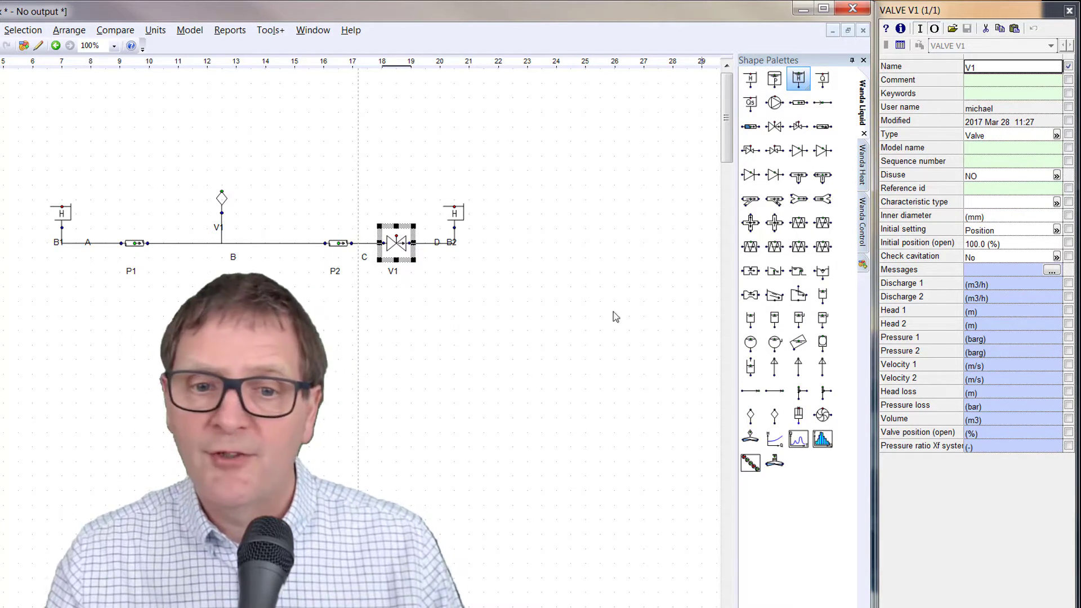
# Compare the input properties of pipe P1, pipe P2 and the valve individually and as a combined selection
pyautogui.click(340, 243)
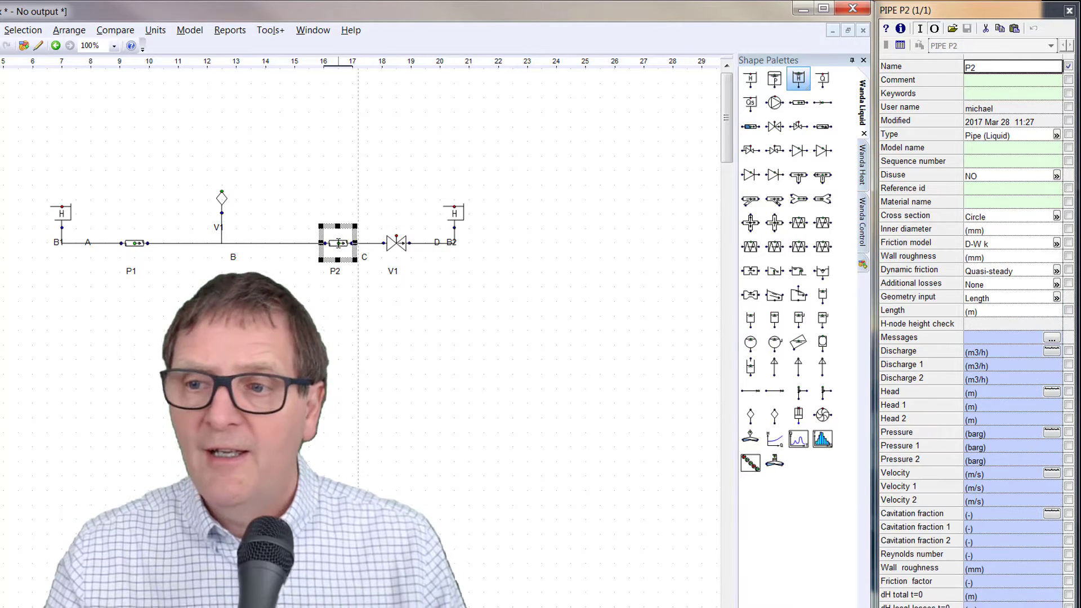
pyautogui.click(402, 245)
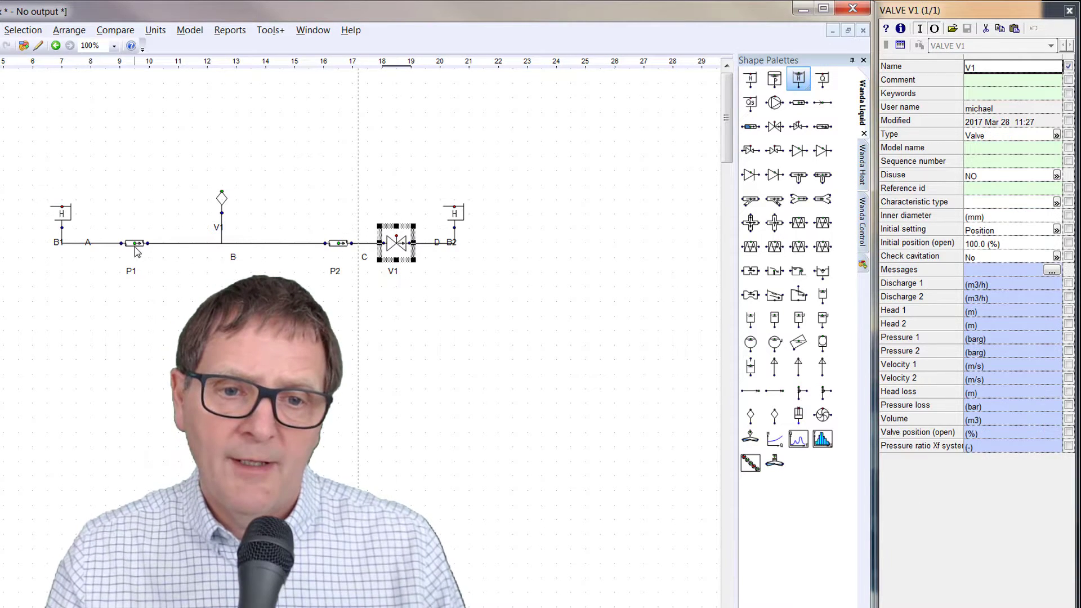
pyautogui.click(134, 245)
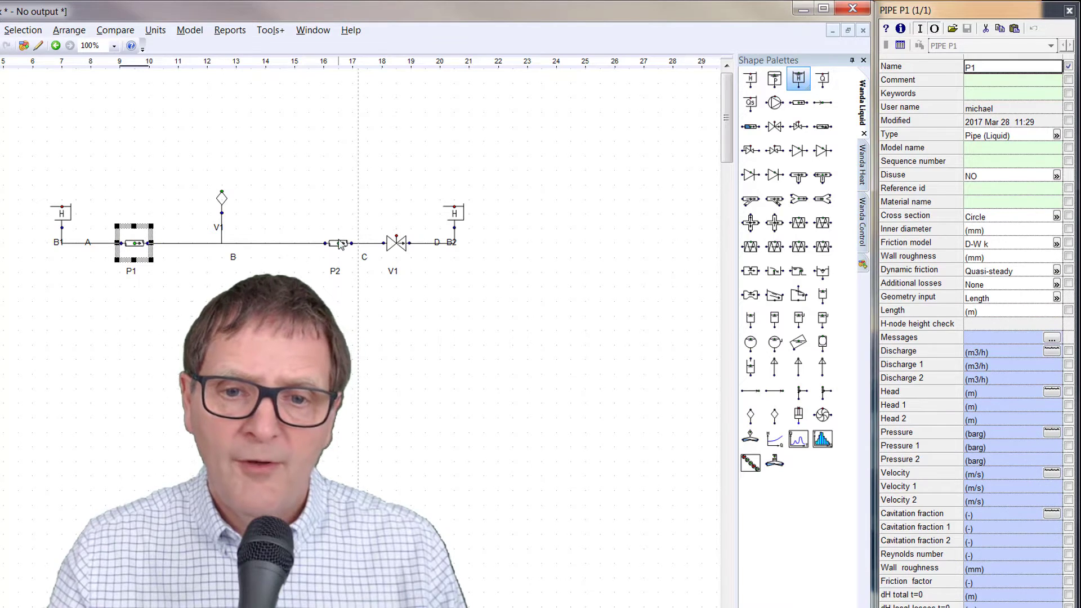
pyautogui.keyDown('shift'); pyautogui.click(339, 244); pyautogui.keyUp('shift')
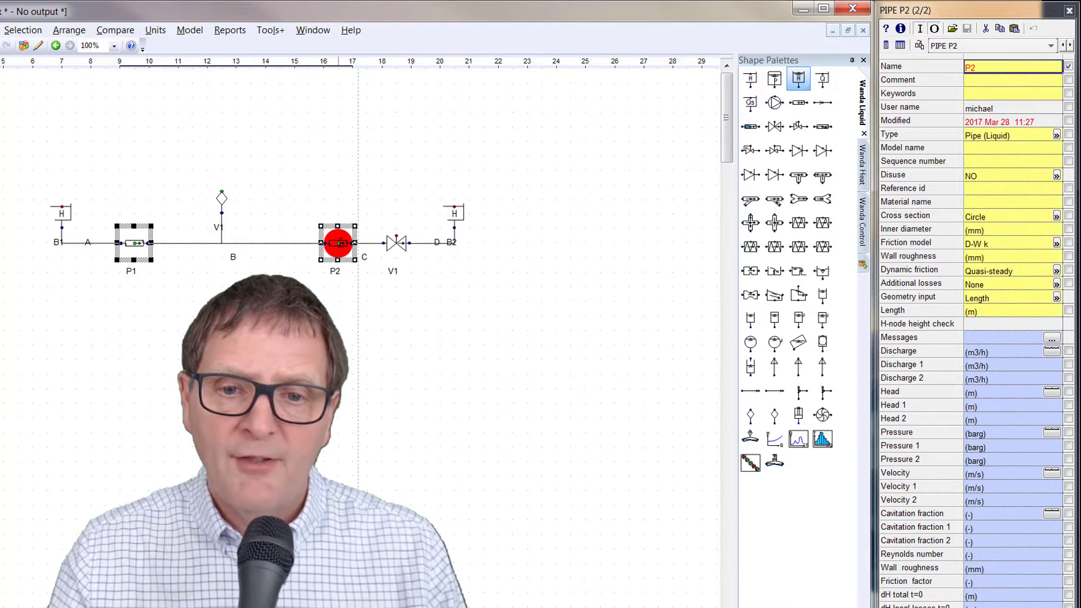
pyautogui.keyDown('shift'); pyautogui.click(400, 245); pyautogui.keyUp('shift')
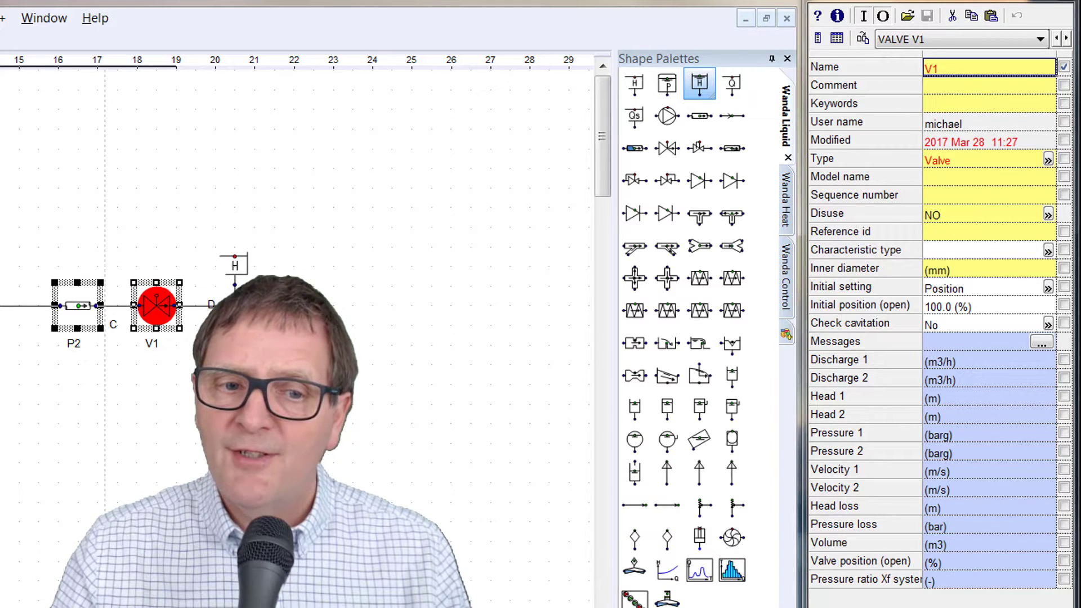
pyautogui.click(1, 305)
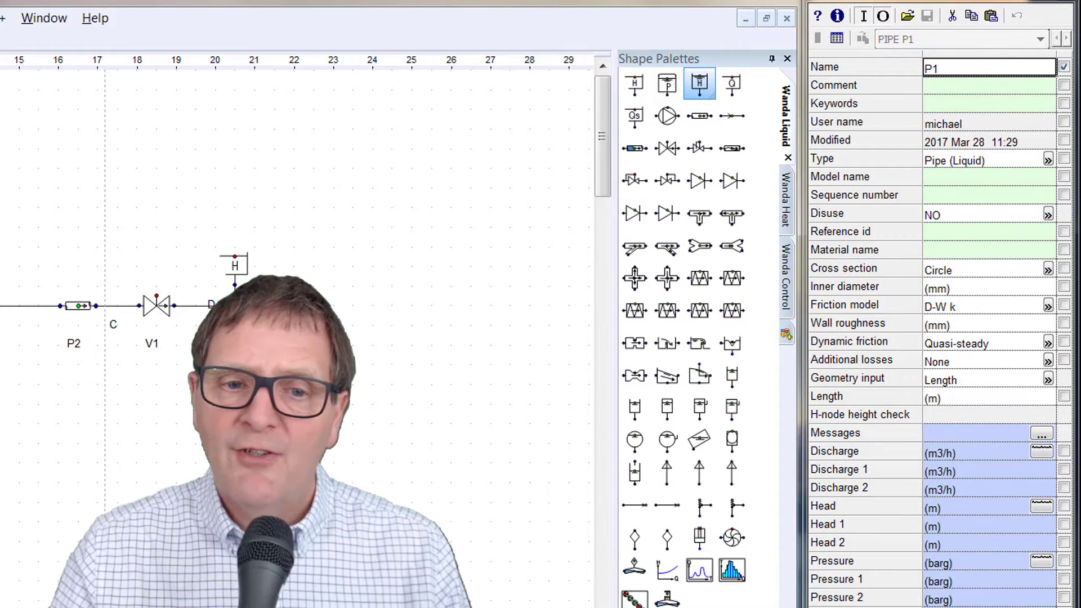
# Set the inner diameter of the valve, pipe P2 and pipe P1 together to 150 mm
pyautogui.click(151, 305)
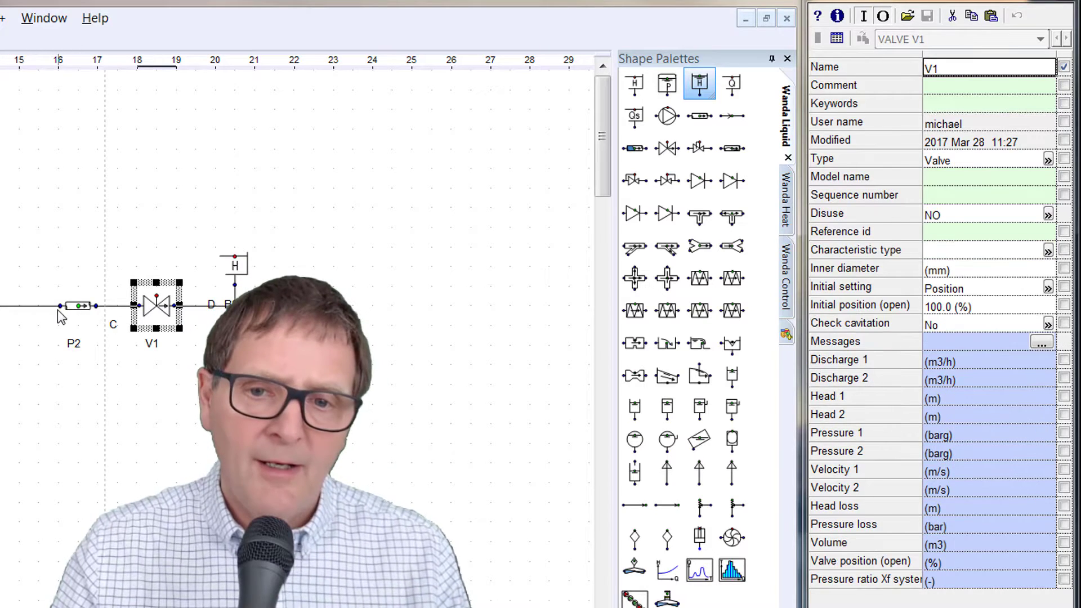
pyautogui.keyDown('shift'); pyautogui.click(75, 307); pyautogui.keyUp('shift')
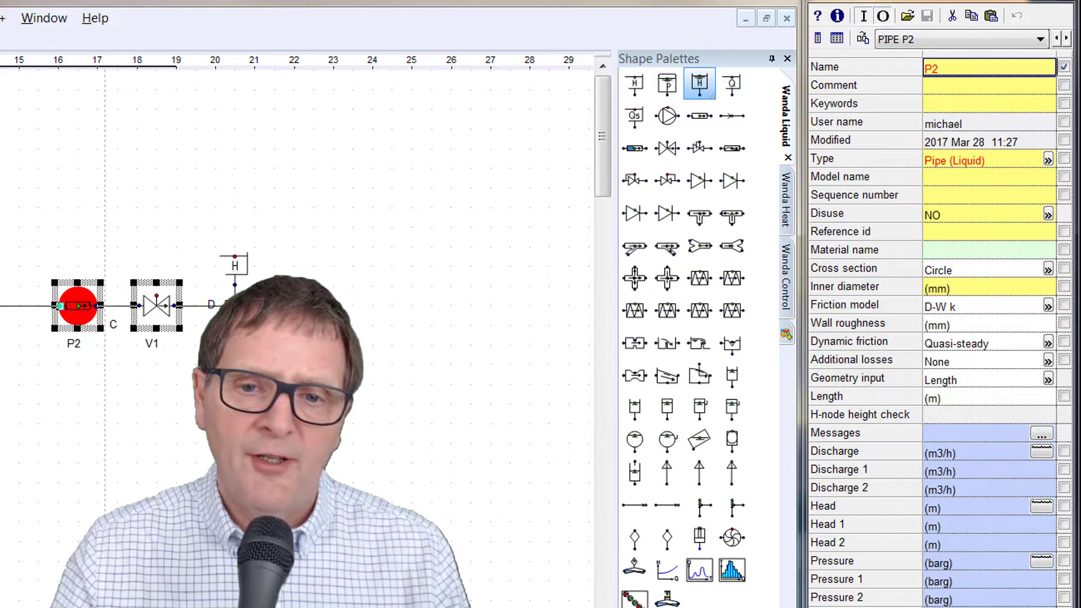
pyautogui.keyDown('shift'); pyautogui.click(1, 306); pyautogui.keyUp('shift')
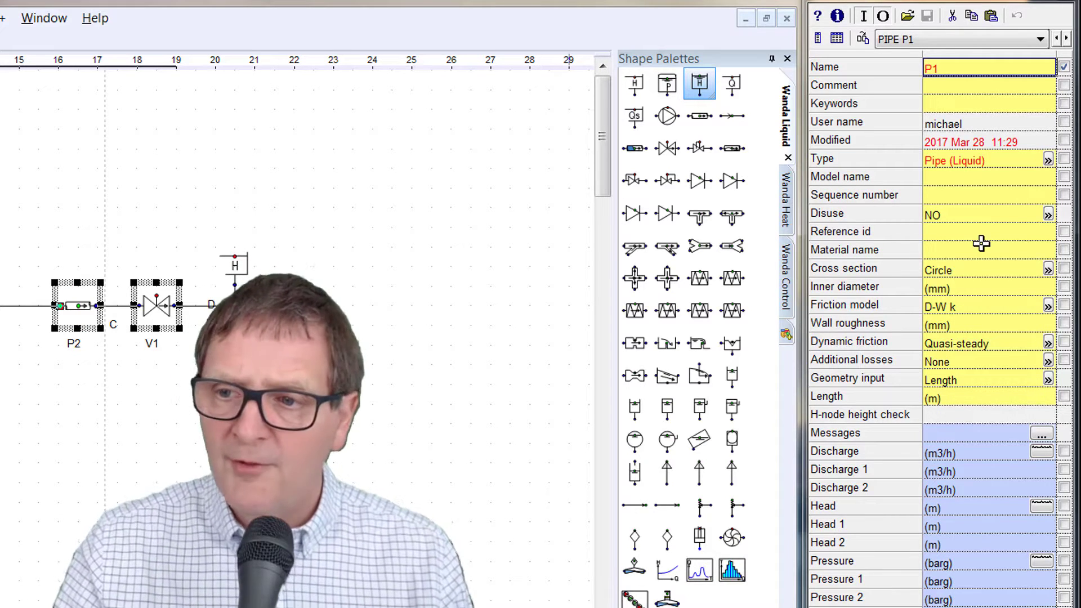
pyautogui.click(966, 287)
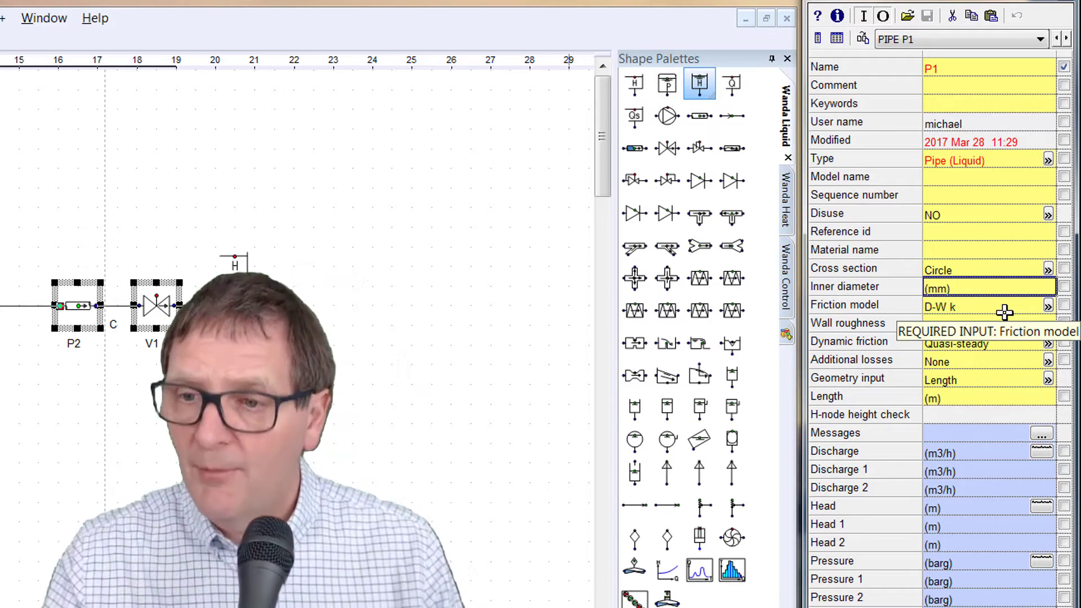
pyautogui.write('150')
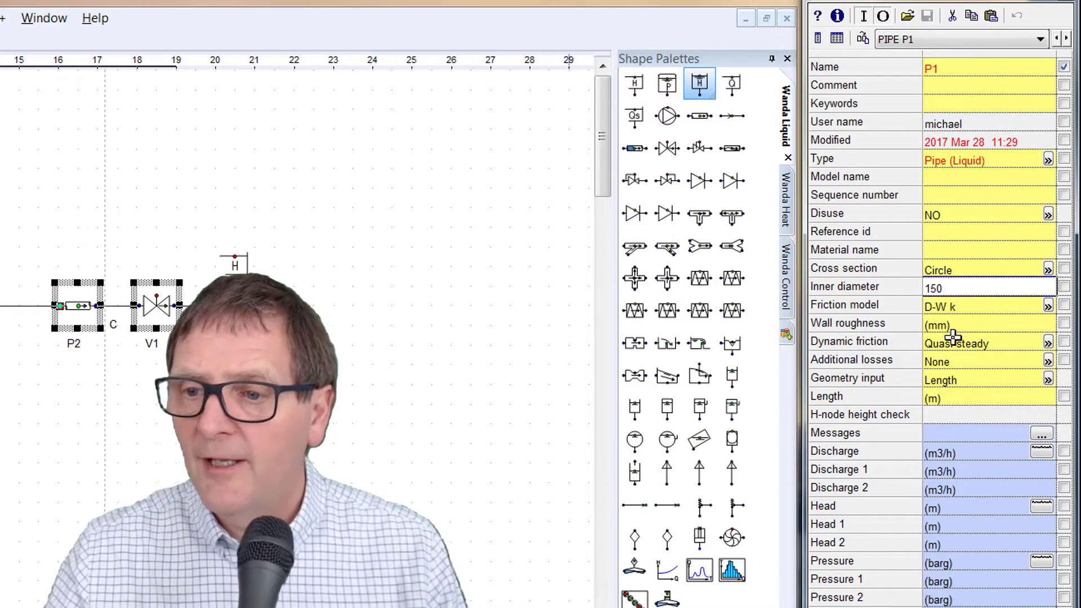
pyautogui.press('Return')
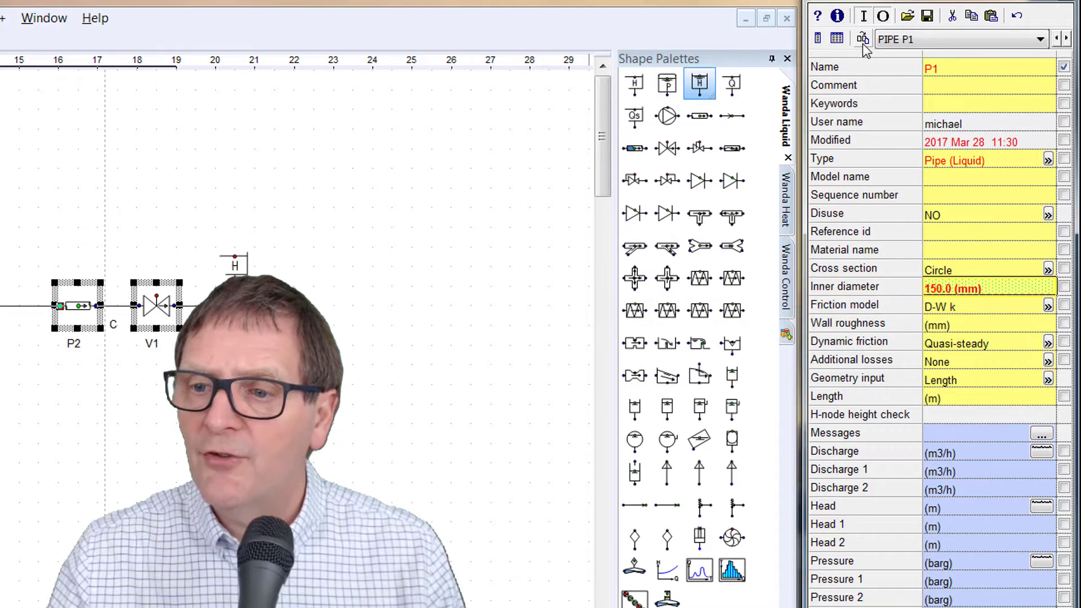
pyautogui.hotkey('ctrl', 'z')
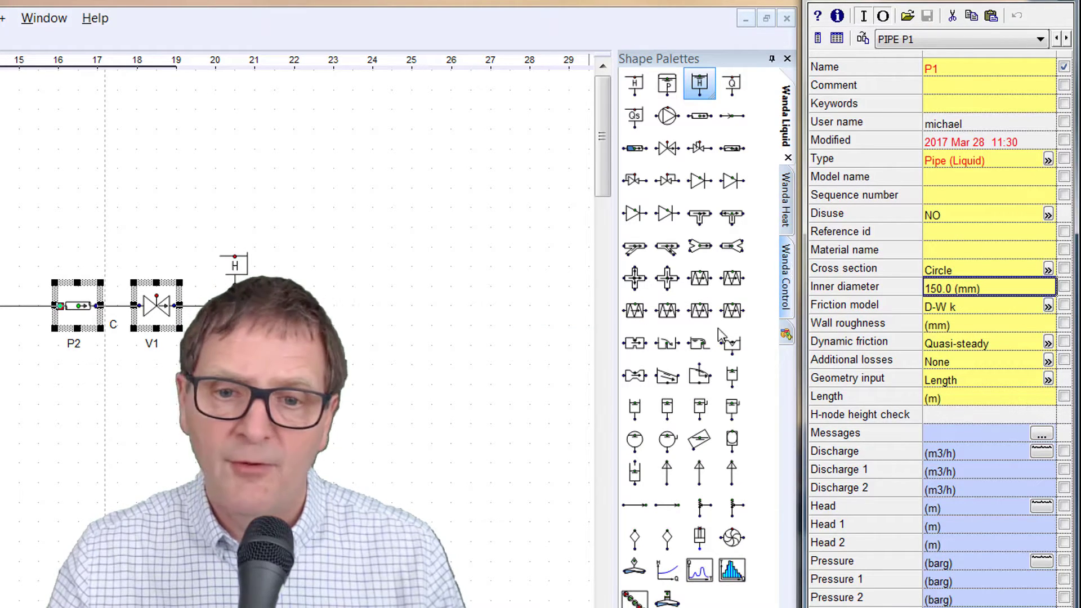
pyautogui.click(349, 521)
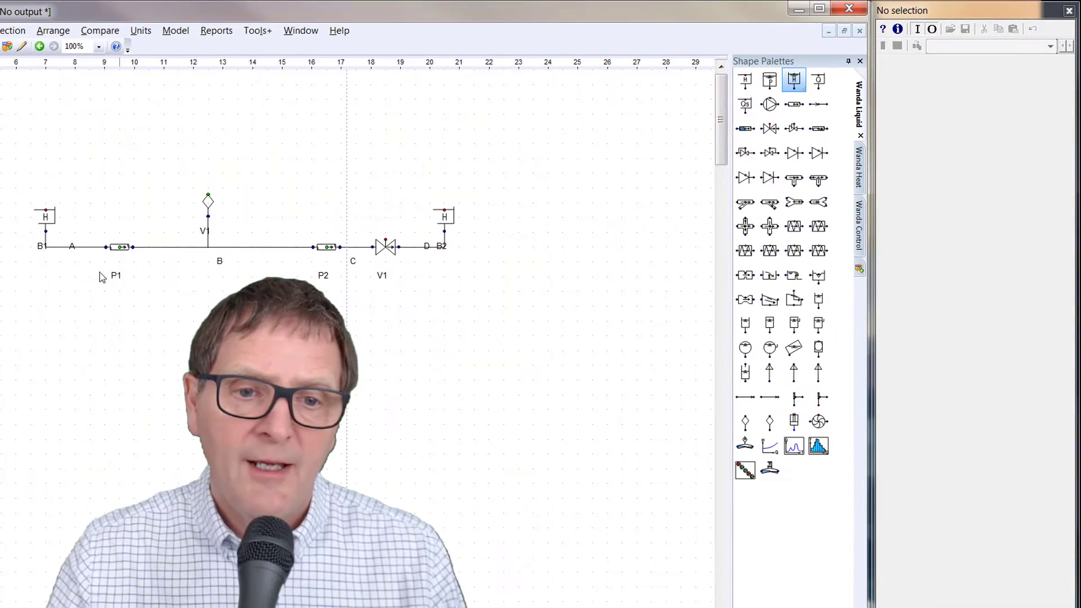
# Set the wall roughness of pipes P1 and P2 together to 1 mm
pyautogui.click(120, 248)
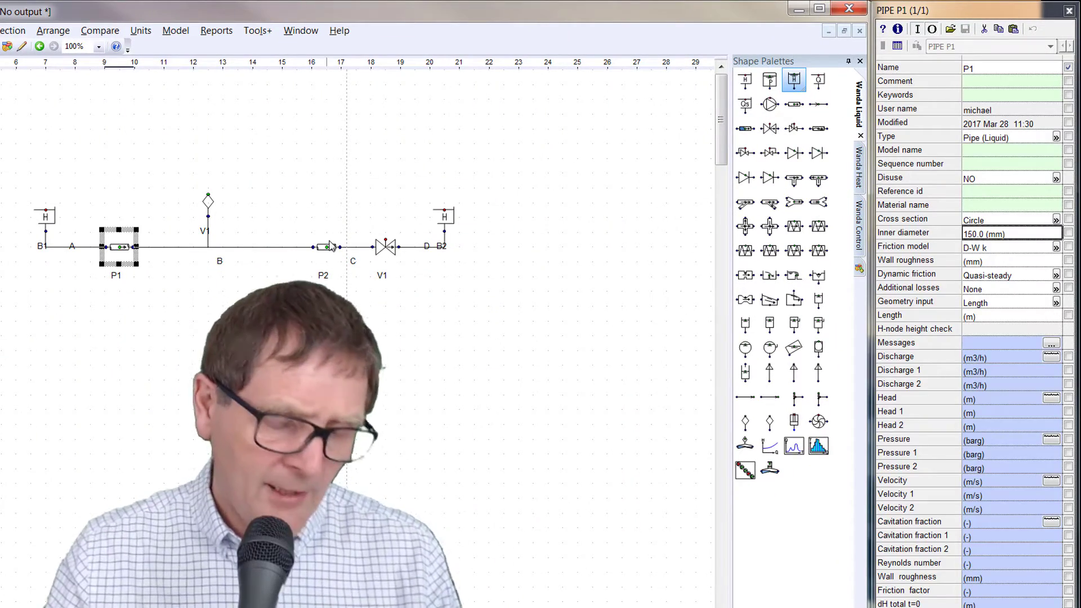
pyautogui.keyDown('shift'); pyautogui.click(330, 246); pyautogui.keyUp('shift')
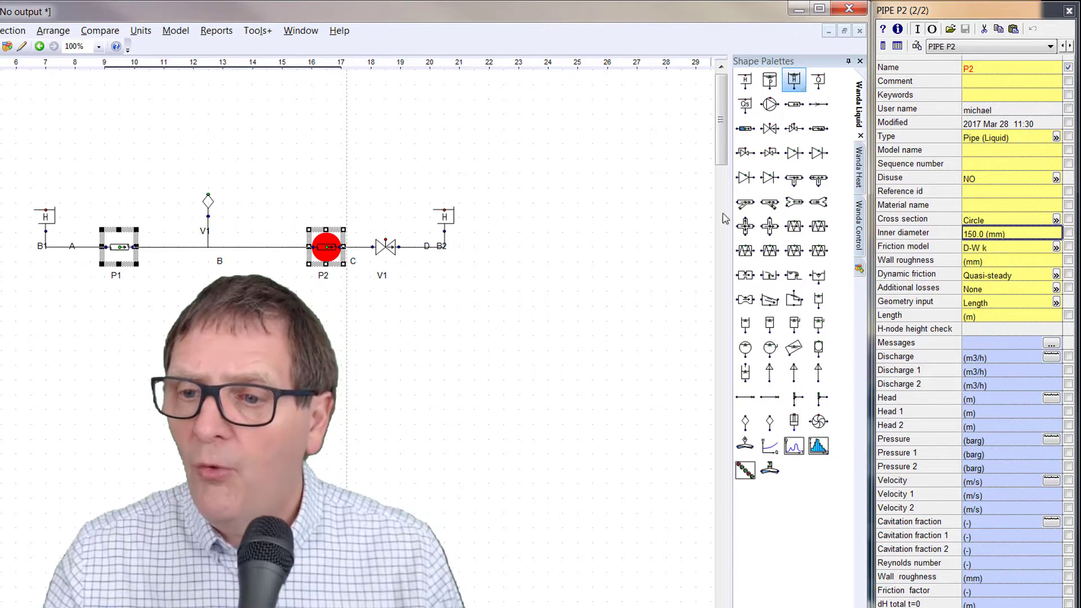
pyautogui.click(1002, 262)
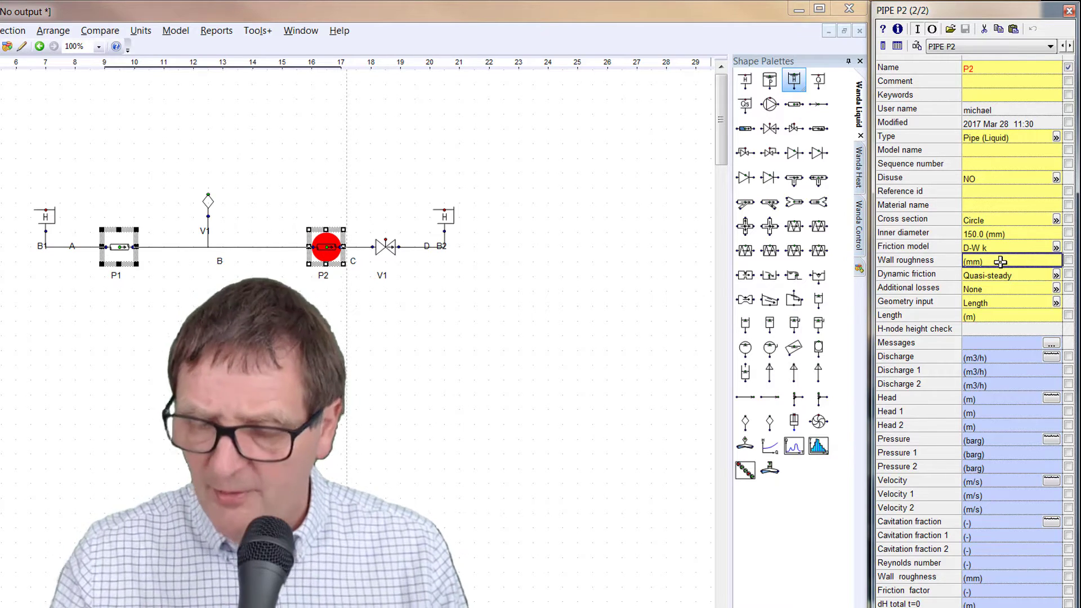
pyautogui.write('1')
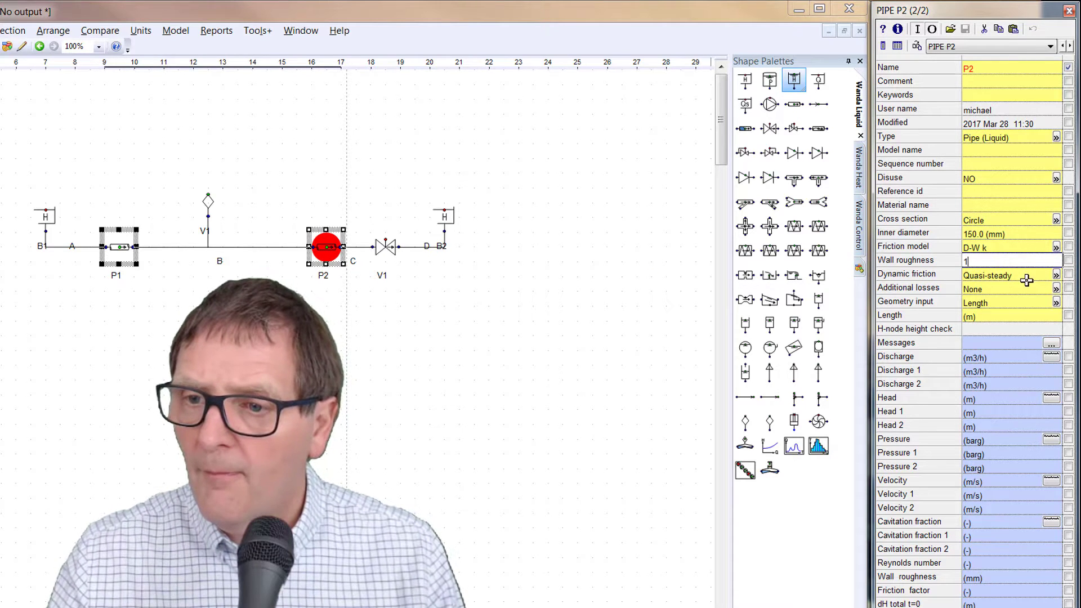
pyautogui.press('Return')
pyautogui.click(1013, 246)
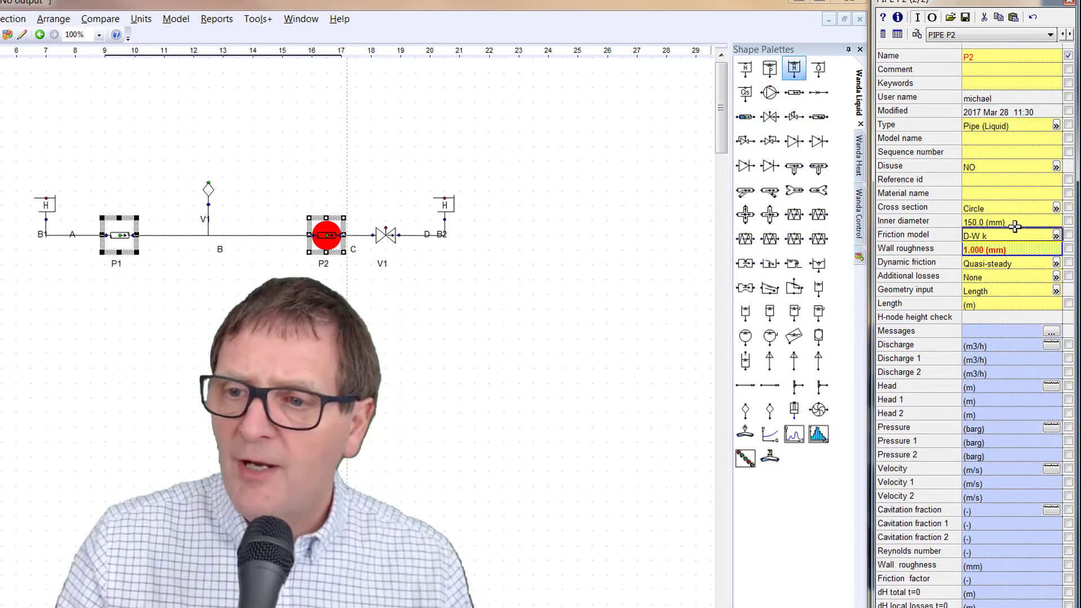
pyautogui.click(1016, 222)
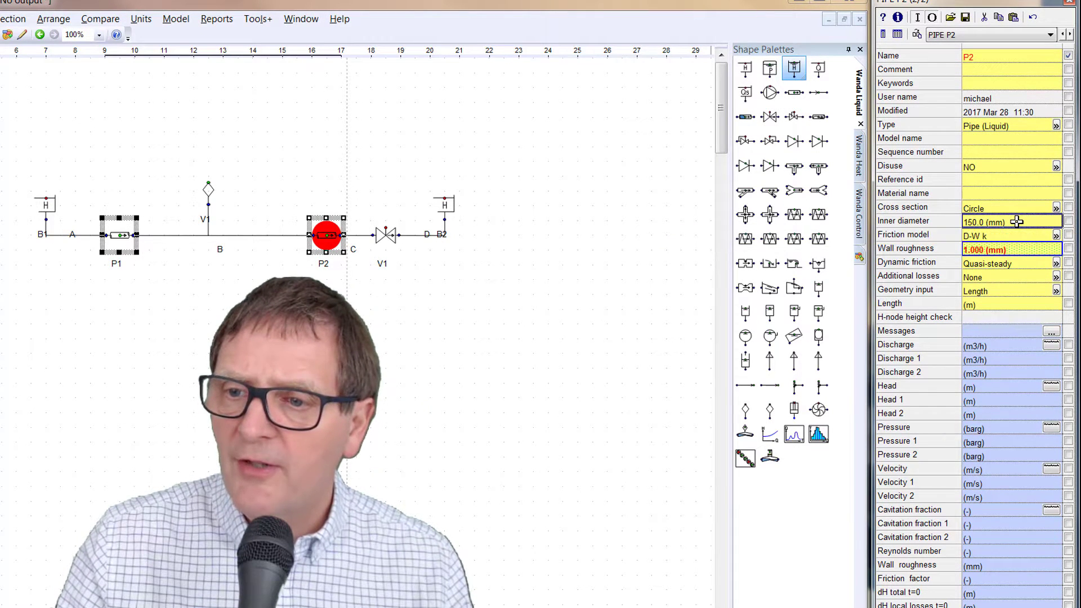
pyautogui.click(1002, 246)
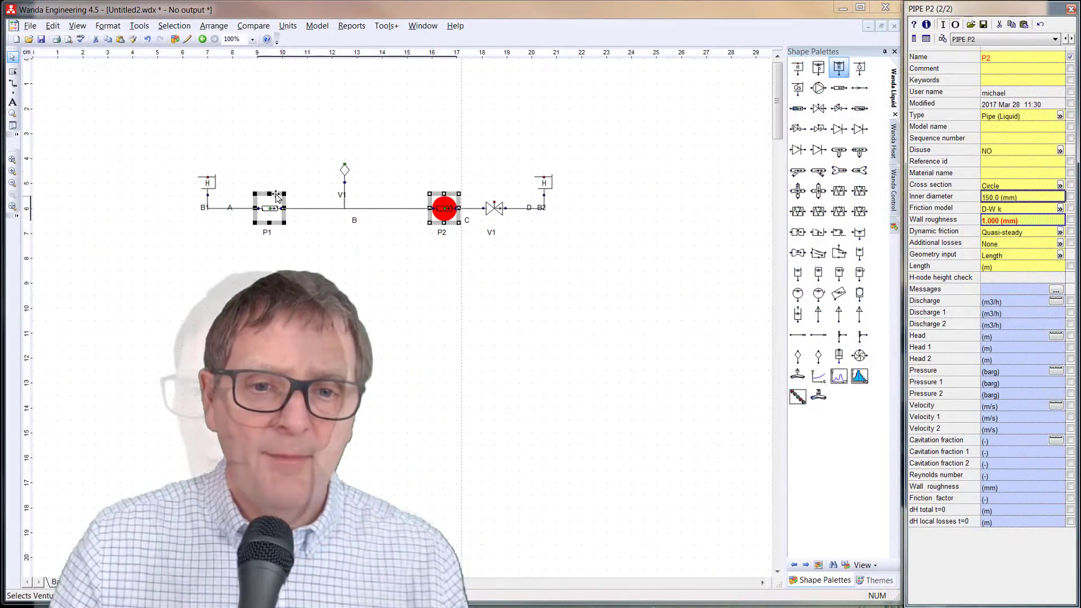
# Set pipe P1's geometry input to l-h and enter profile distance/height points 0/35, 3000/0 and 7000/10 m
pyautogui.click(280, 206)
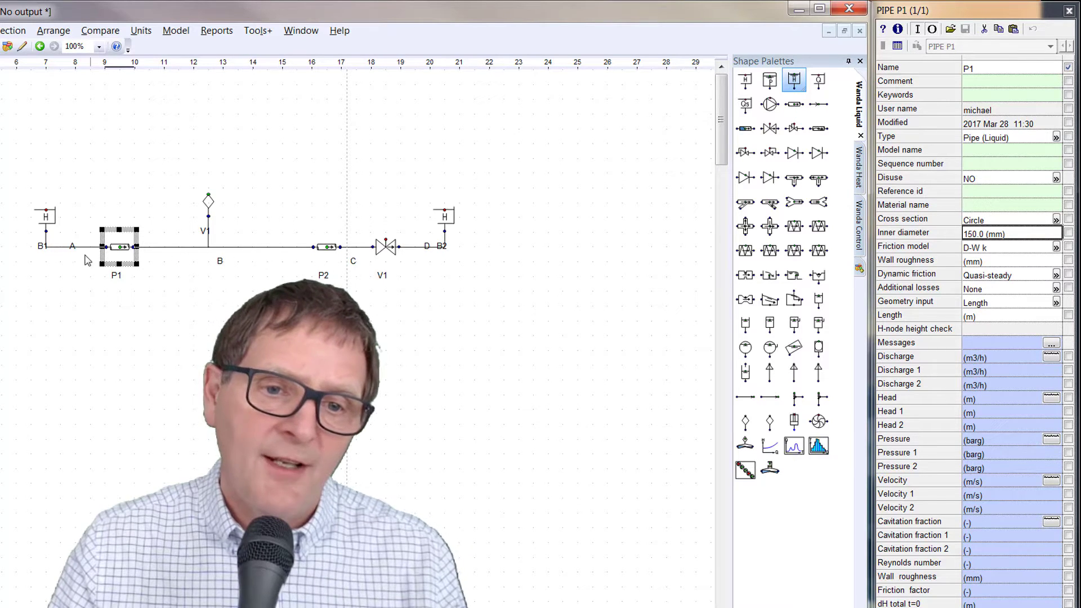
pyautogui.click(1056, 304)
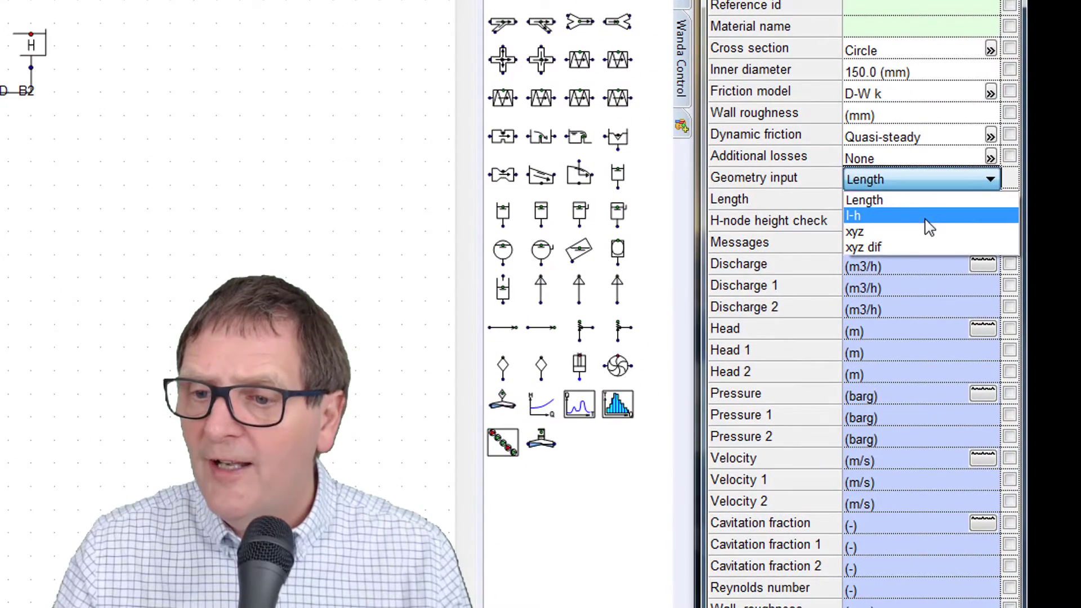
pyautogui.click(929, 217)
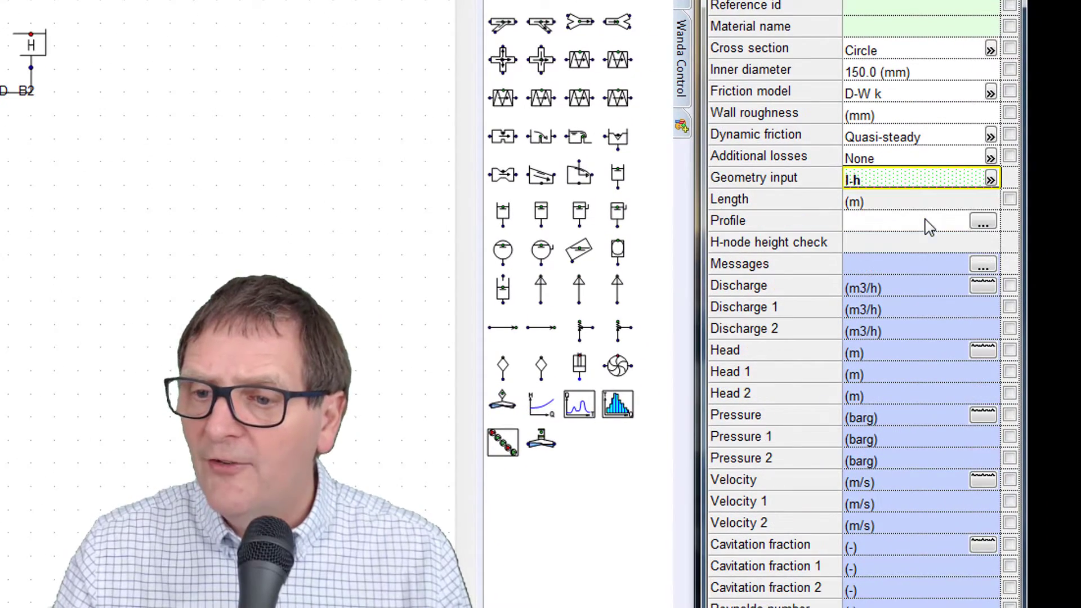
pyautogui.click(982, 222)
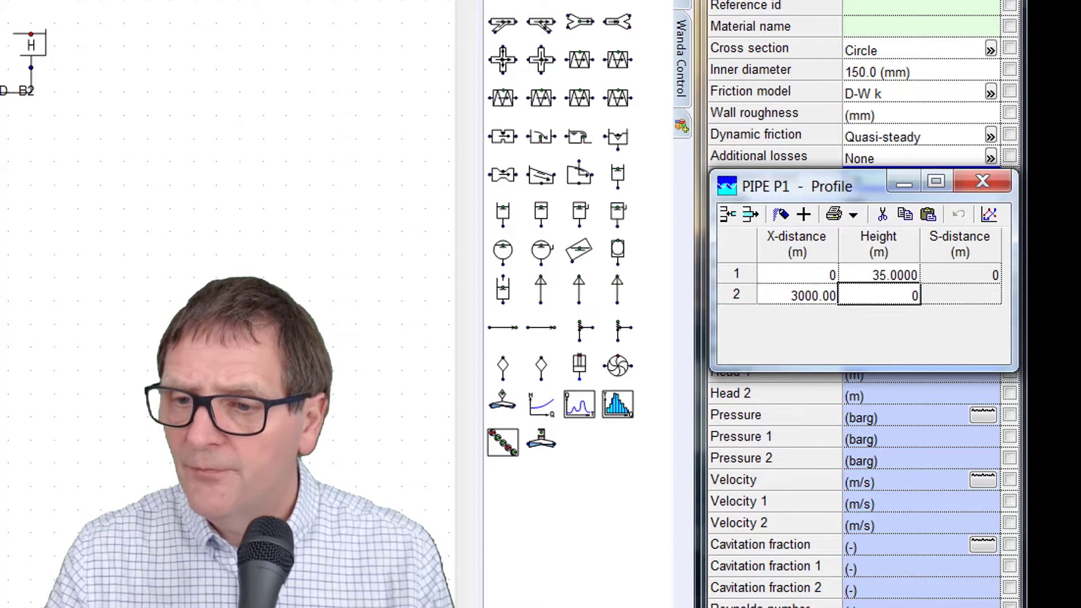
pyautogui.press('Return')
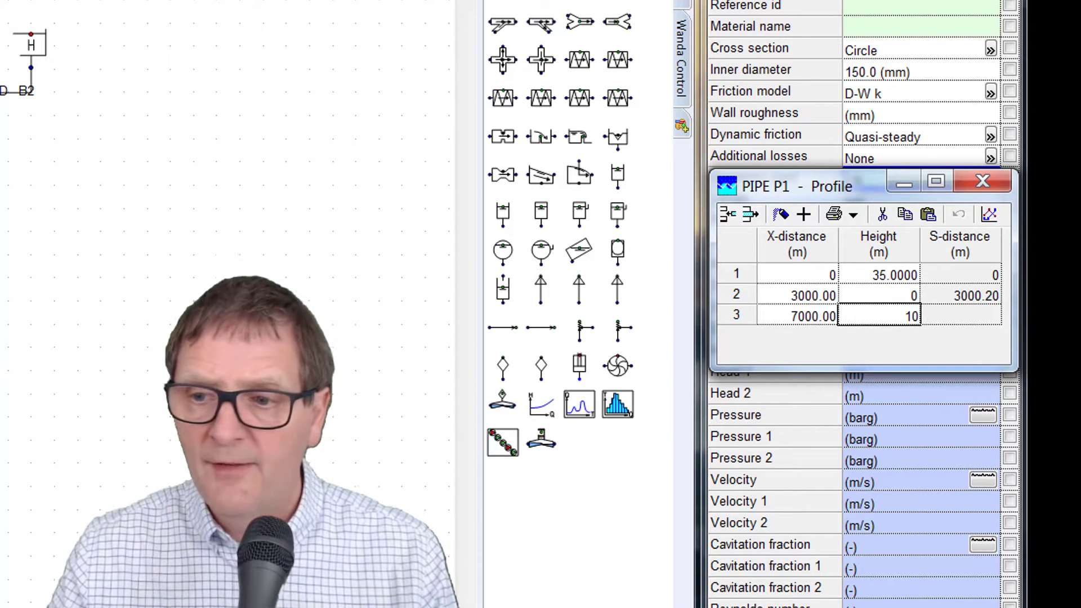
# Set the elevation of the hydraulic node to 10 m
pyautogui.click(161, 438)
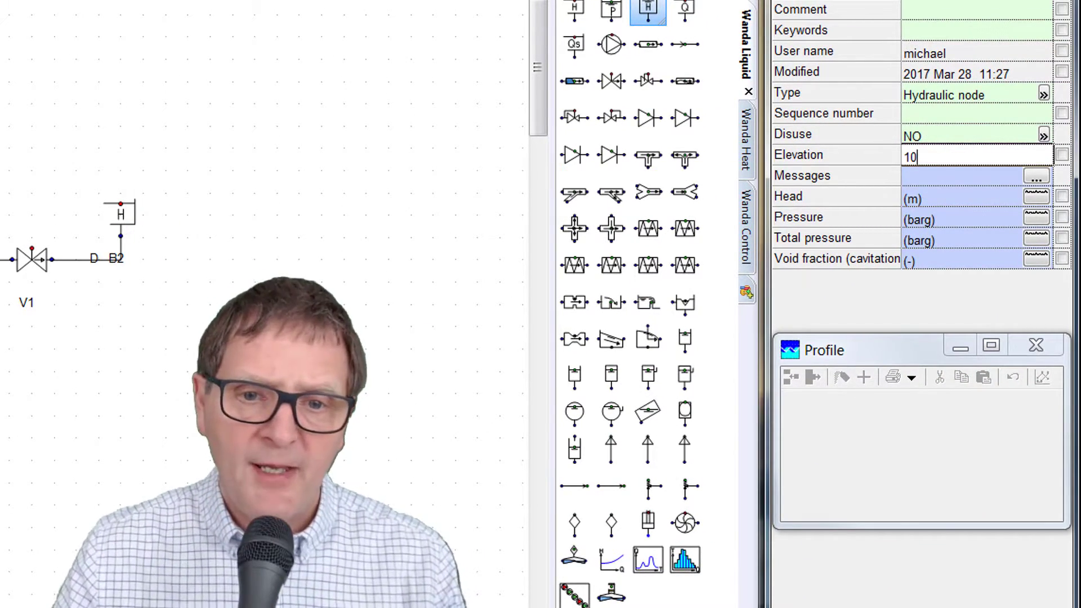
pyautogui.click(281, 394)
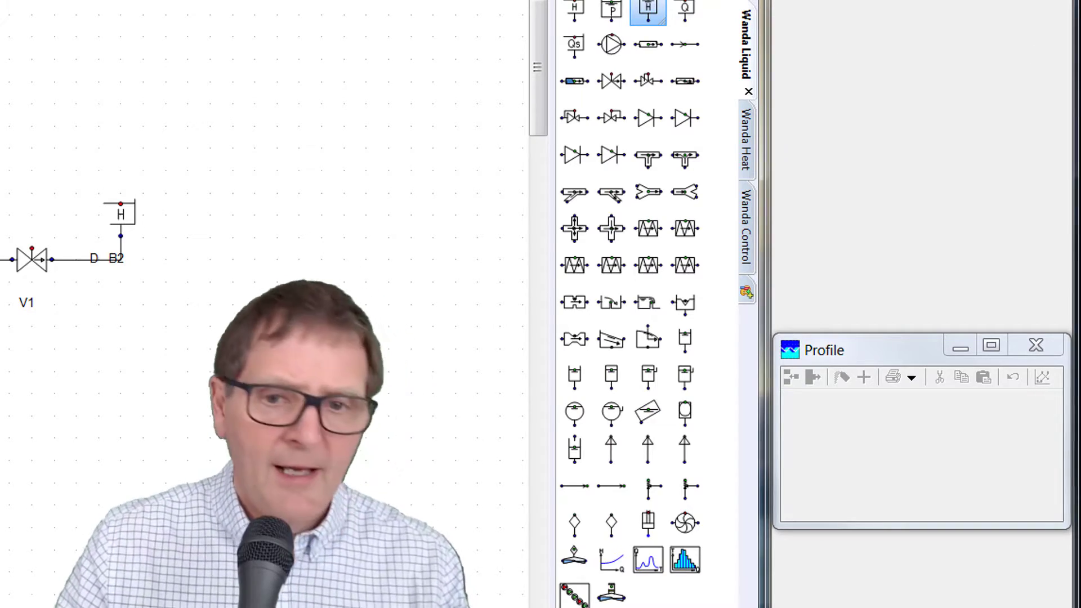
# Close the empty profile window and set the length of pipe P2 to 6000 m
pyautogui.click(233, 242)
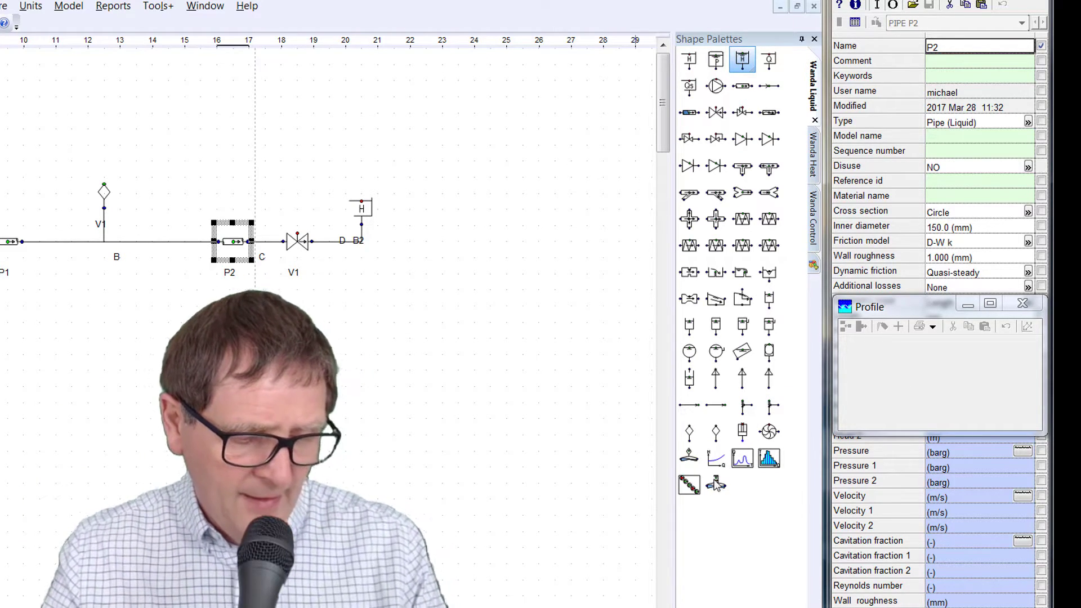
pyautogui.click(1023, 305)
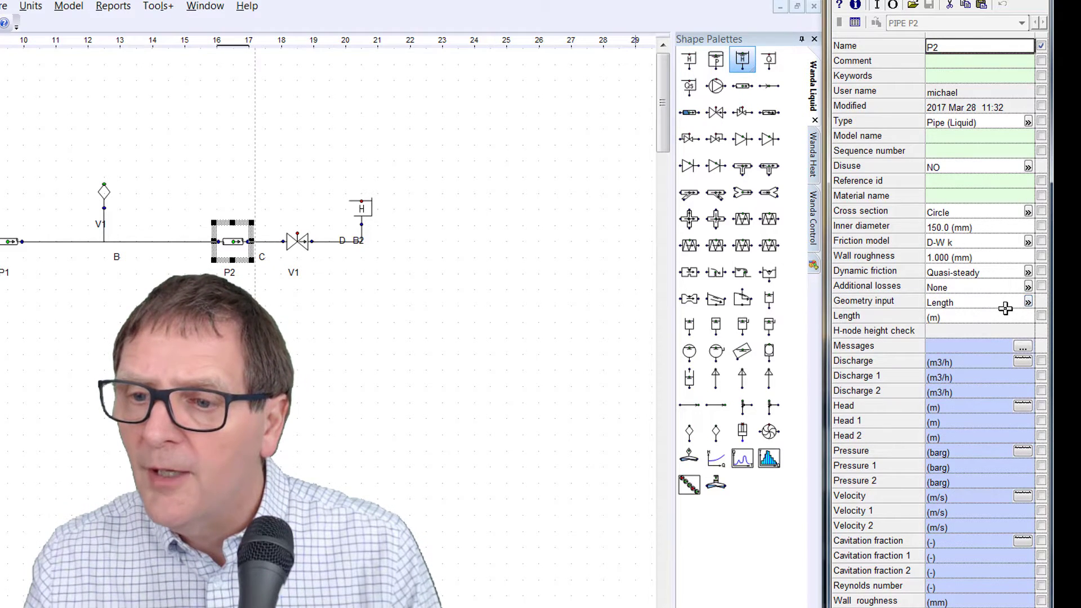
pyautogui.click(980, 318)
pyautogui.write('6')
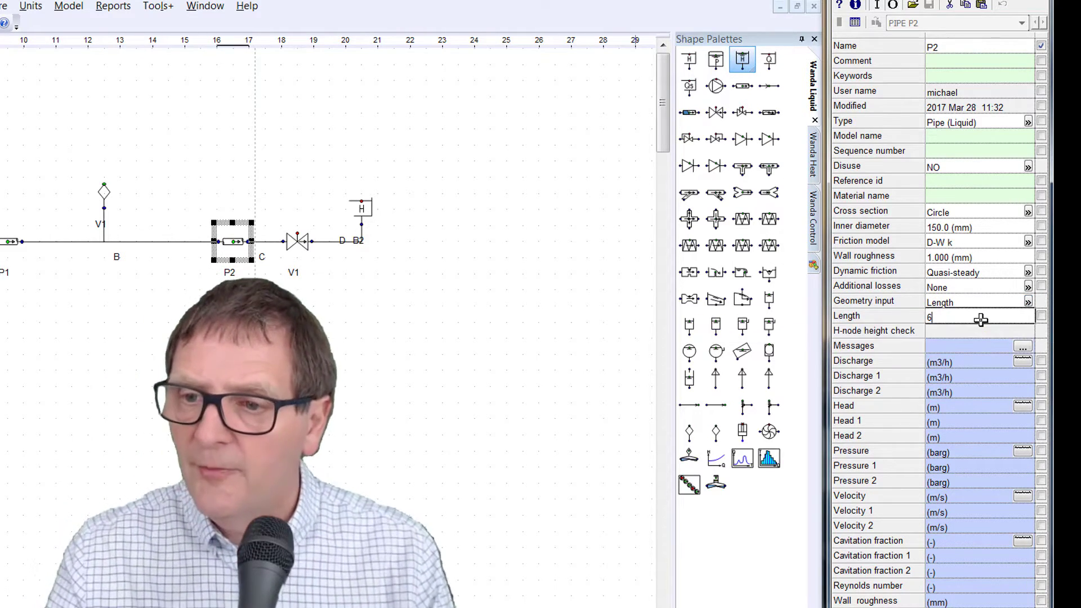
pyautogui.write('000')
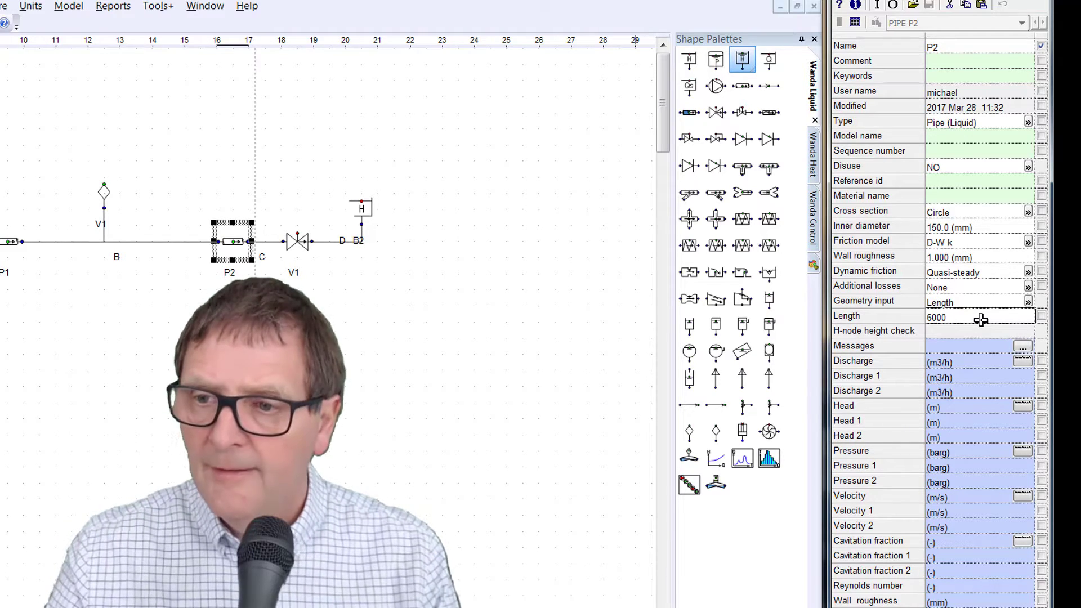
pyautogui.click(1008, 290)
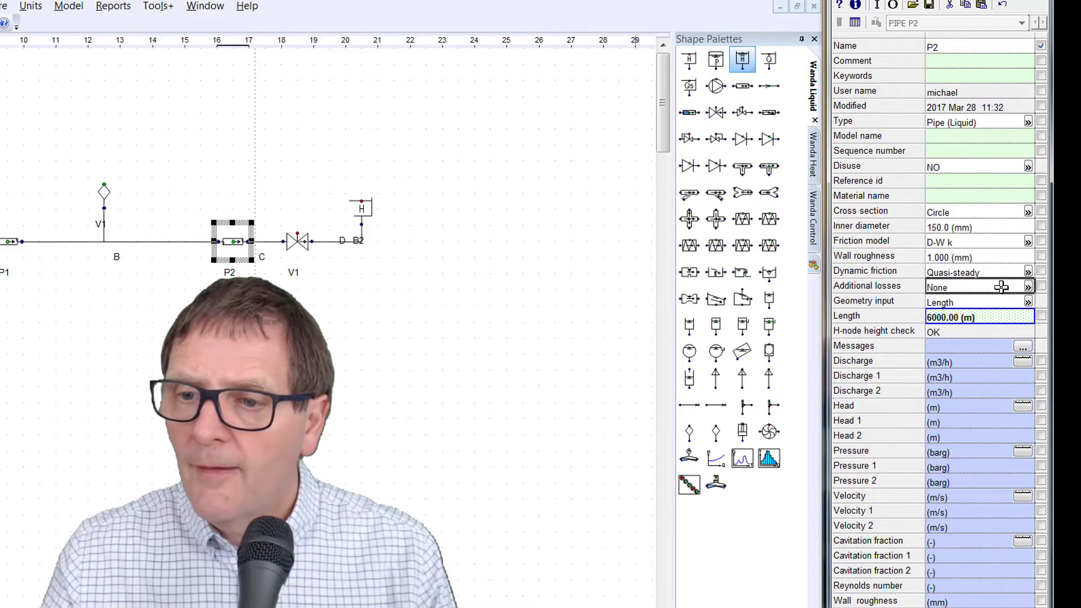
# Review the input properties of the valve between pipe P2 and reservoir B2
pyautogui.click(297, 241)
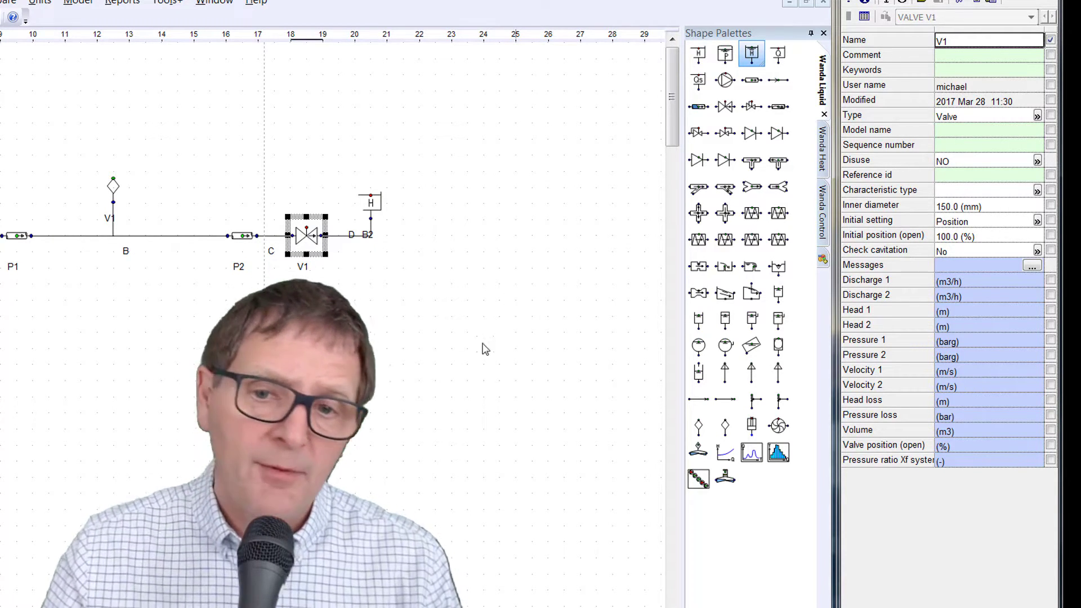
pyautogui.click(448, 366)
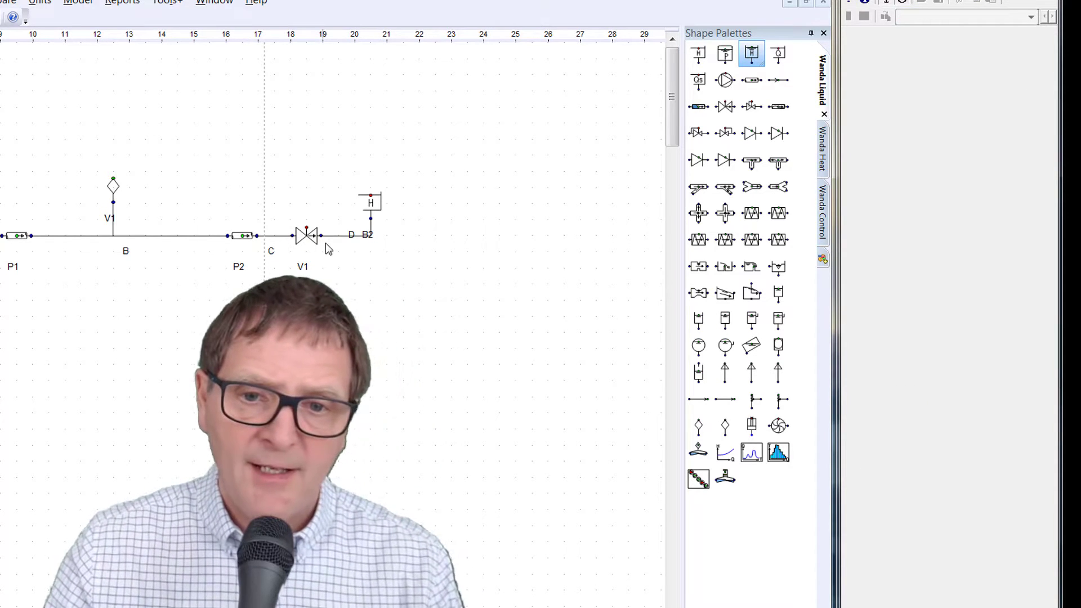
# Set the elevation of hydraulic node C, between pipe P2 and the valve, to 5 m
pyautogui.click(271, 241)
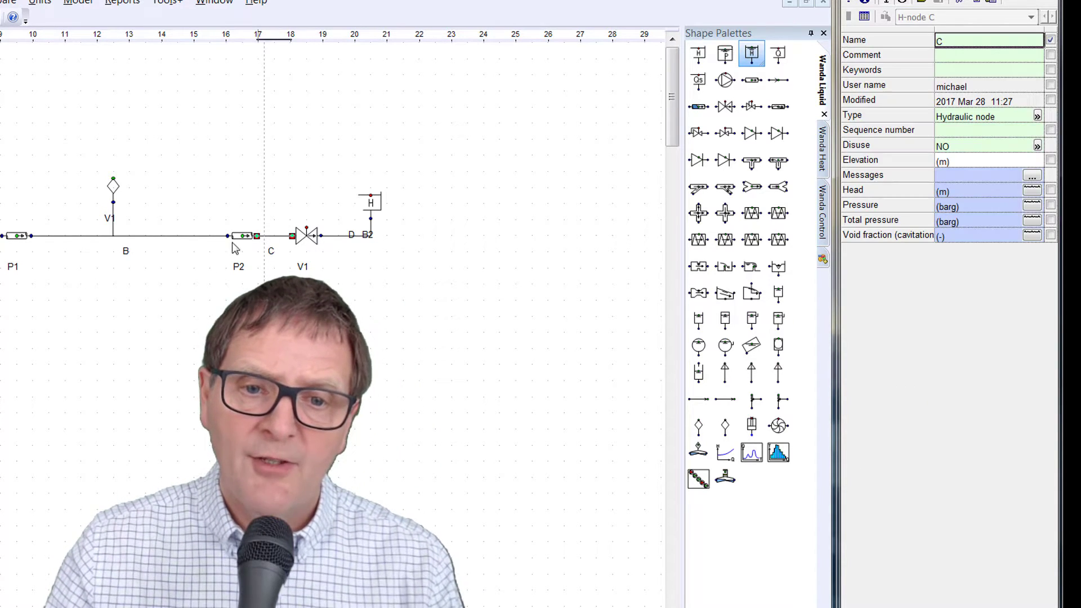
pyautogui.click(174, 243)
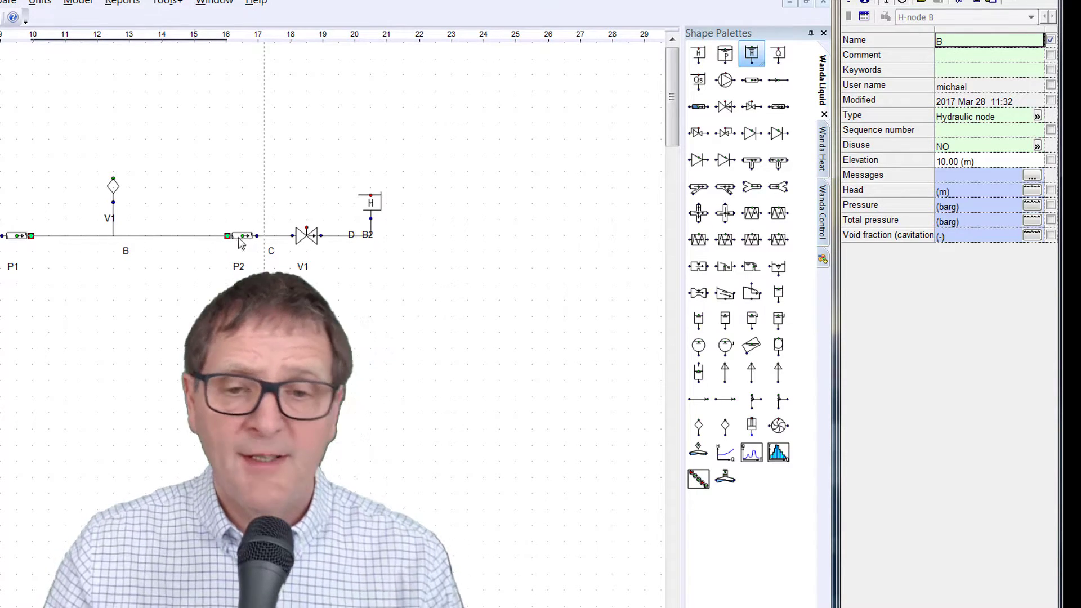
pyautogui.click(276, 242)
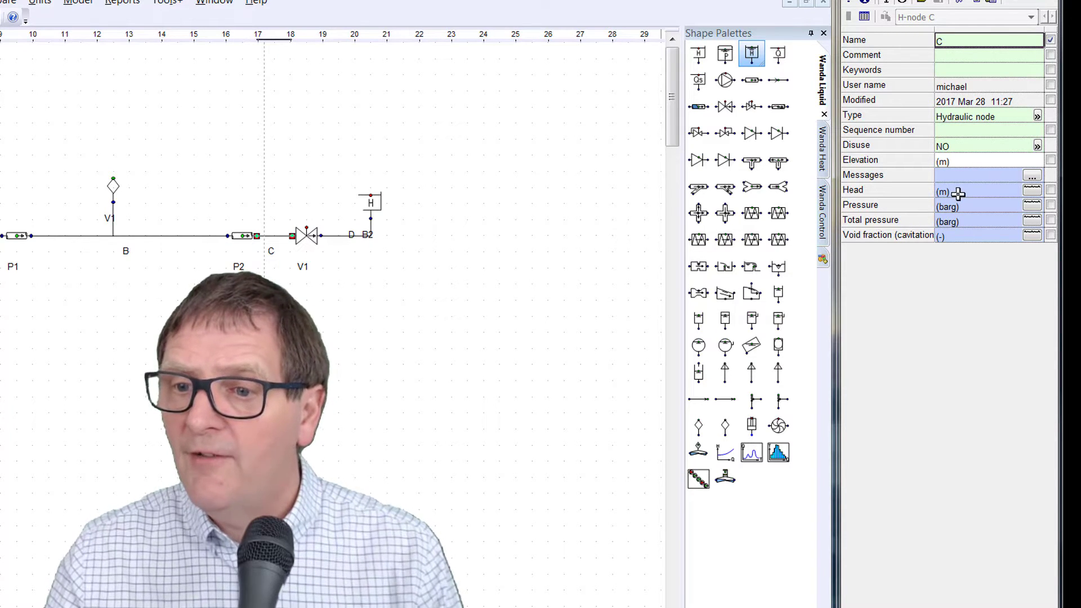
pyautogui.click(984, 160)
pyautogui.write('5')
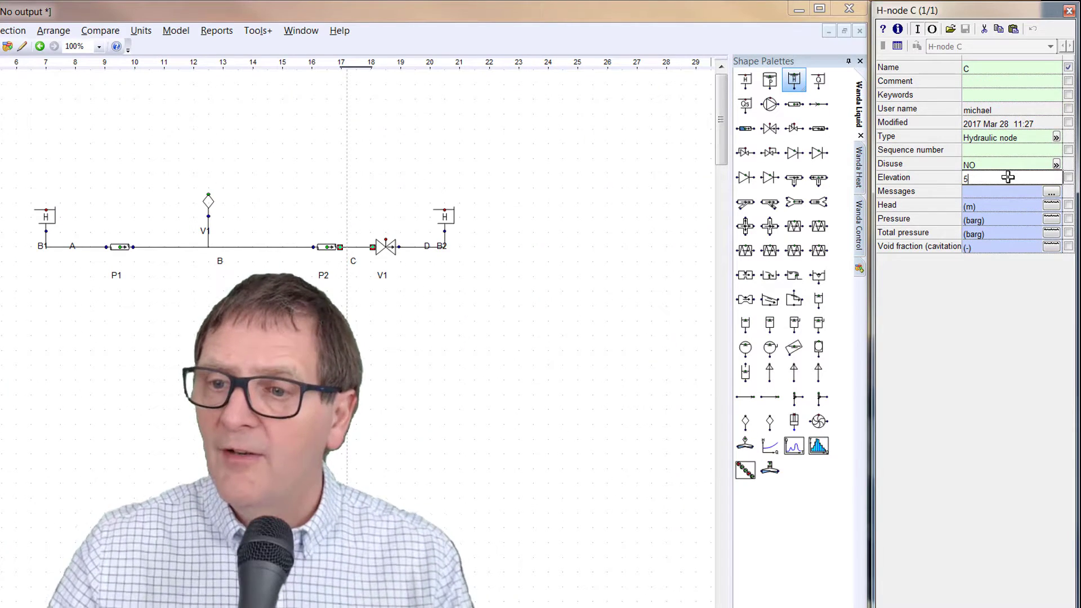
pyautogui.click(589, 195)
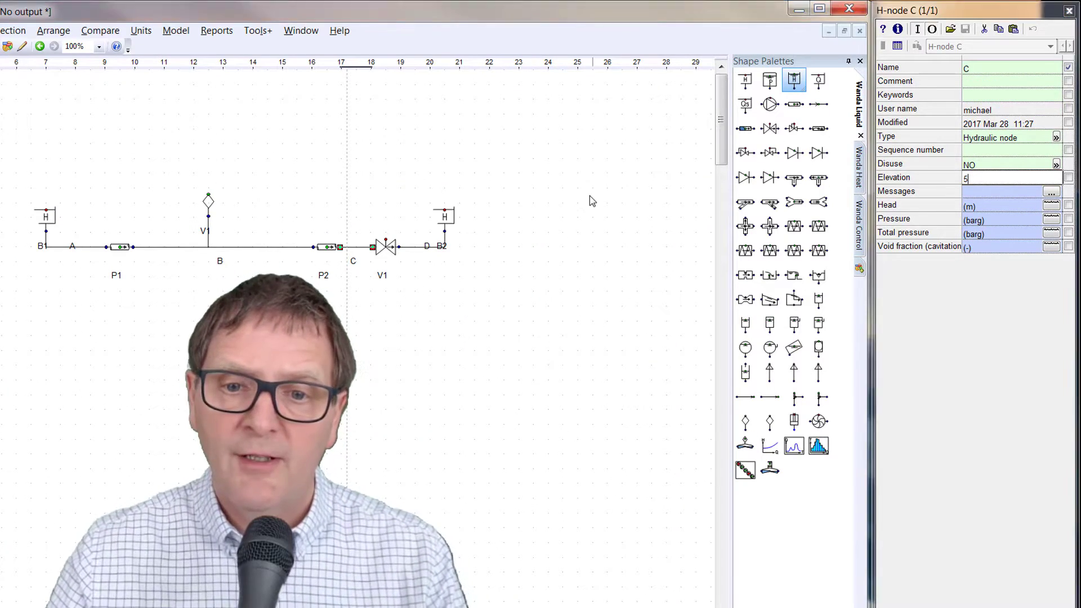
# Set the elevation of hydraulic node D, between the valve and reservoir B2, to 5 m
pyautogui.click(417, 251)
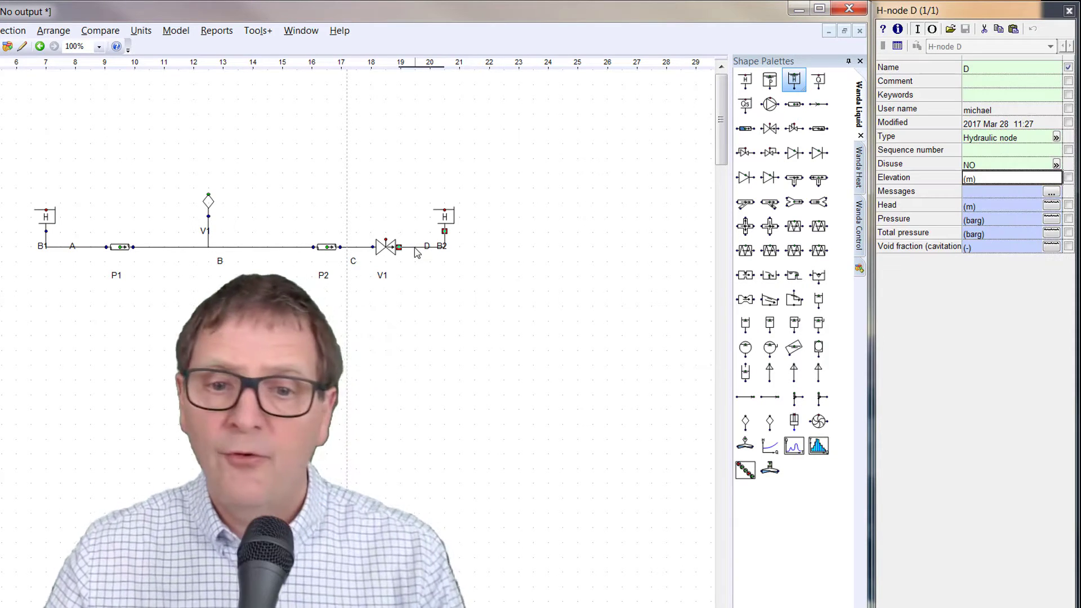
pyautogui.click(996, 179)
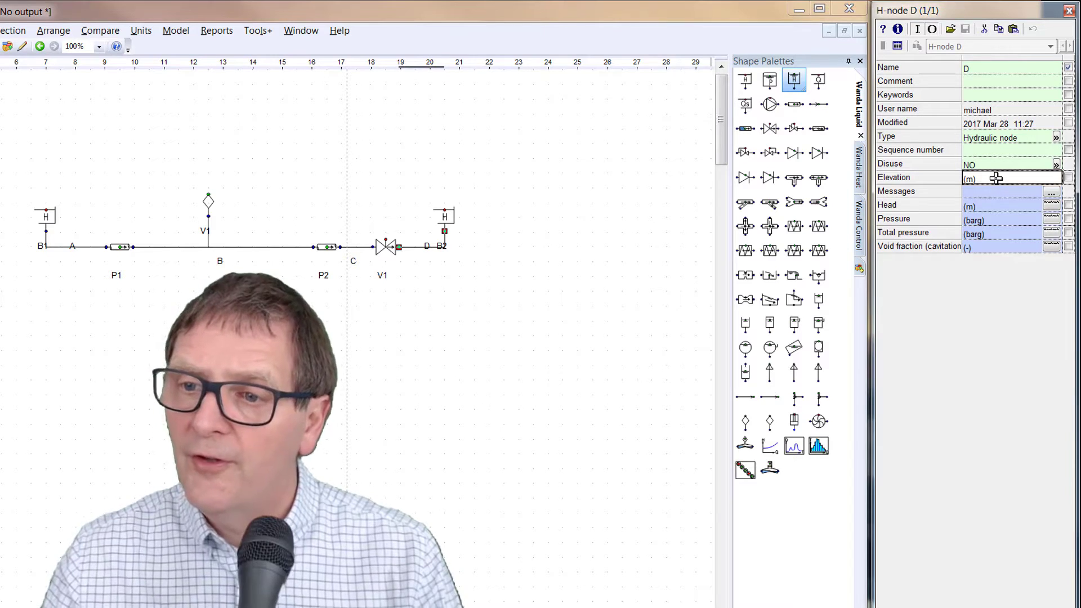
pyautogui.write('5')
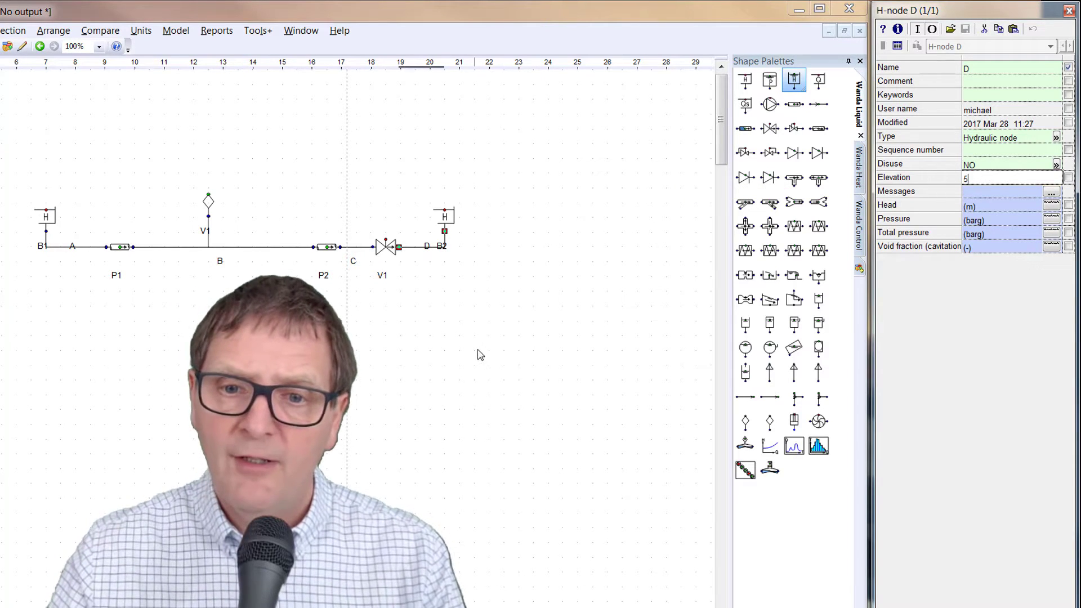
pyautogui.click(478, 270)
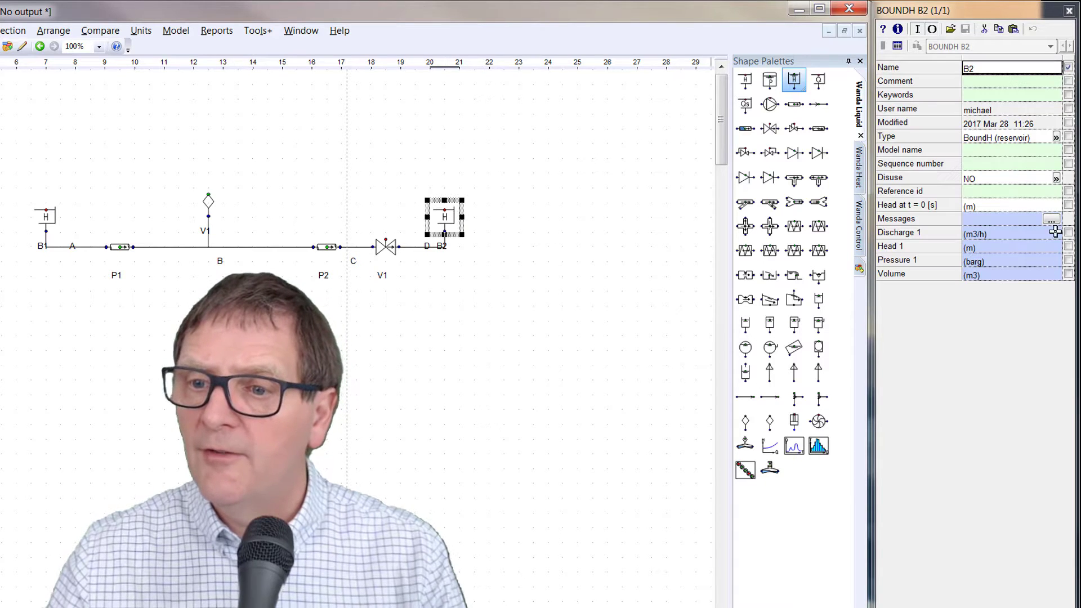
# Set reservoir B2's head at t = 0 to 5 m and show the head values of B2 and B1 in the diagram
pyautogui.click(1005, 206)
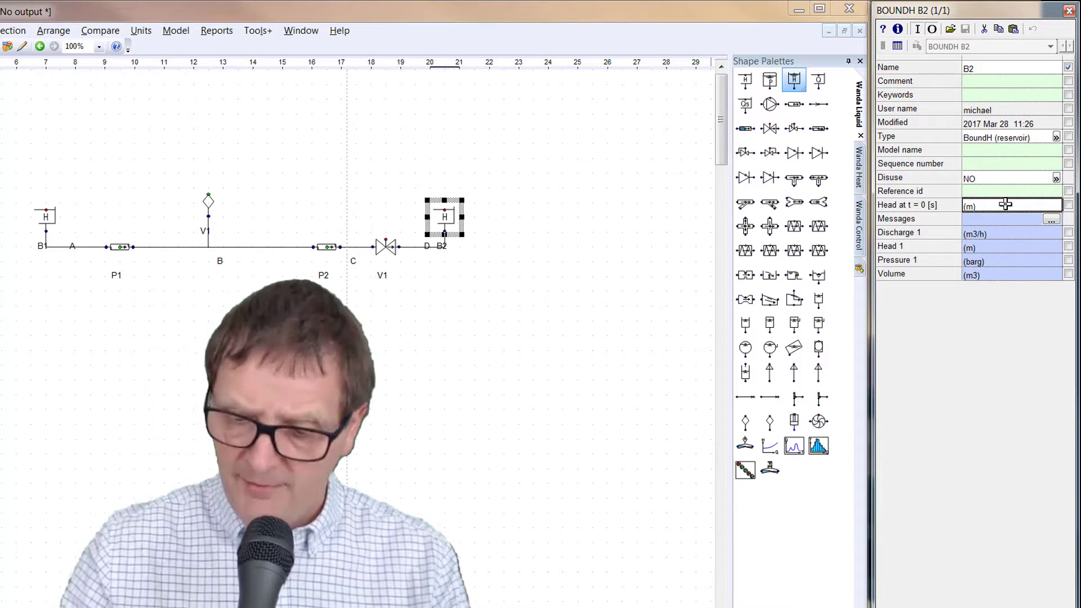
pyautogui.write('5')
pyautogui.click(407, 438)
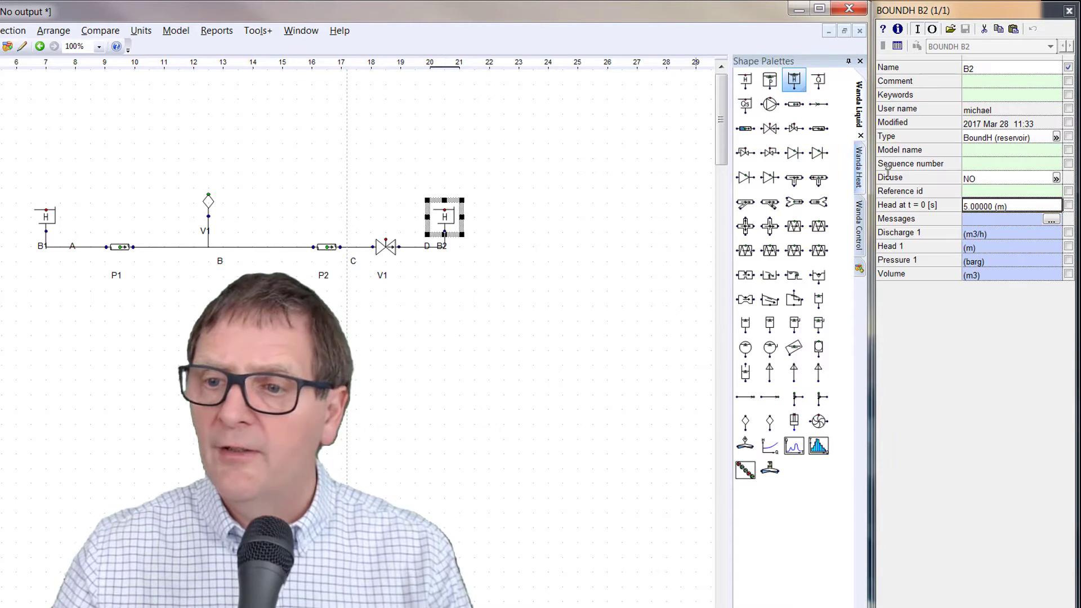
pyautogui.click(1068, 206)
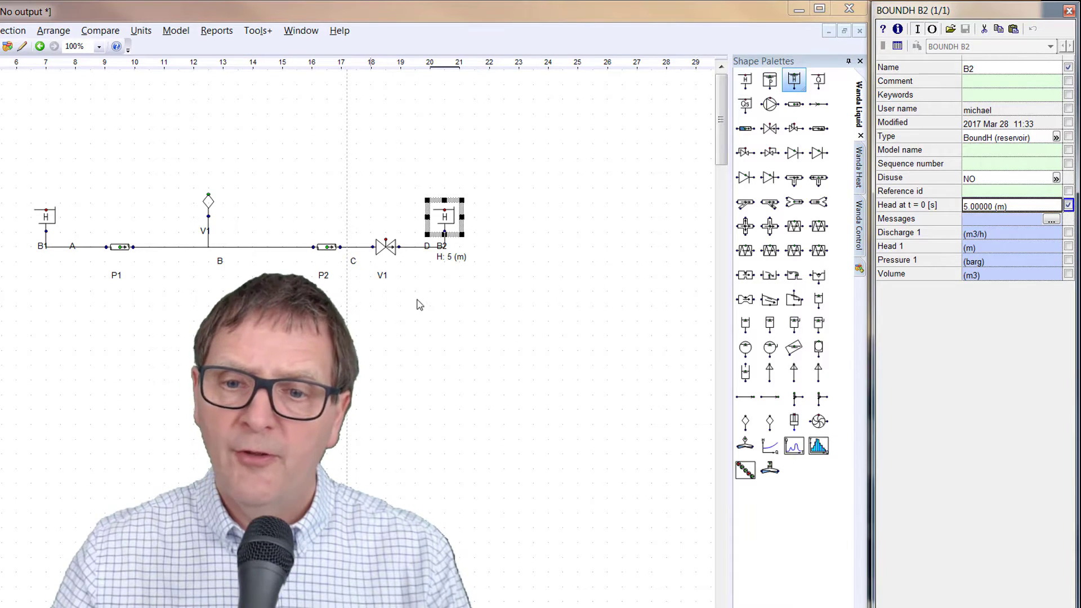
pyautogui.click(39, 216)
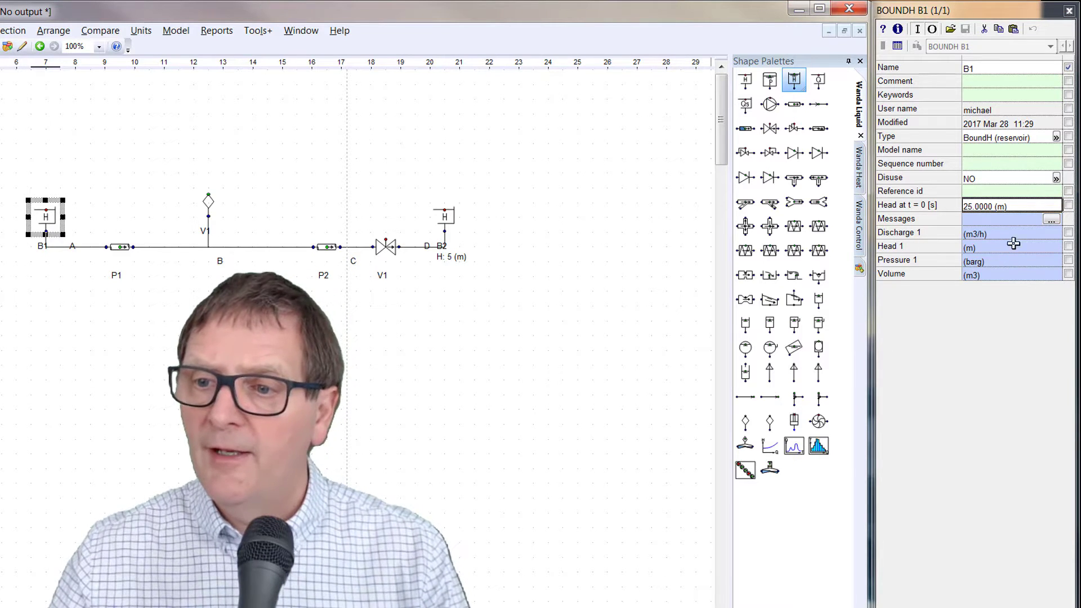
pyautogui.click(1068, 206)
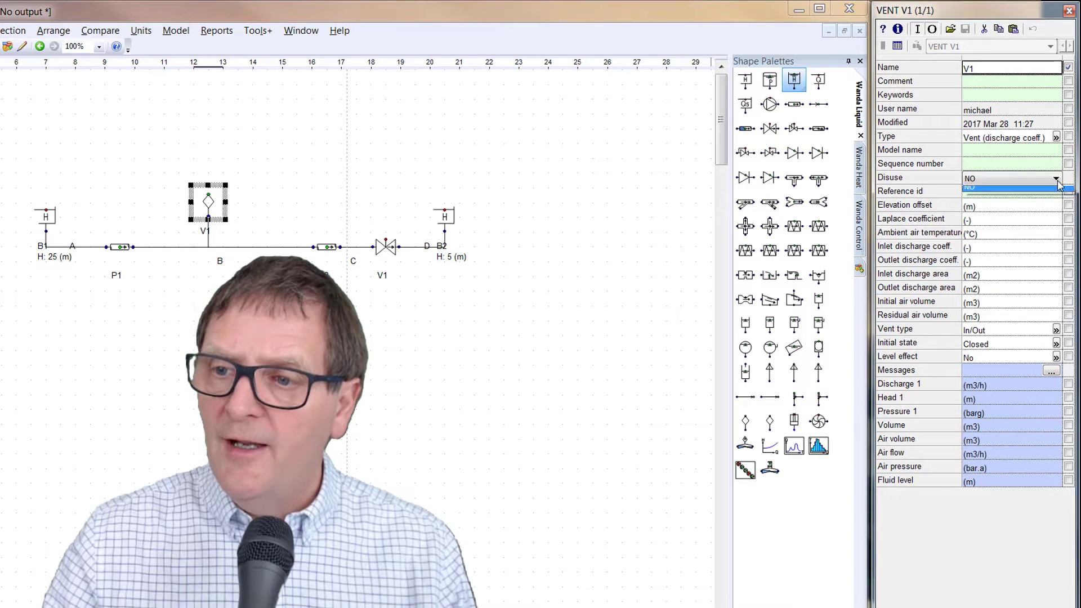
# Take vent V1 out of use by setting its Disuse property to YES, and clear the selection
pyautogui.click(1056, 180)
pyautogui.click(1039, 192)
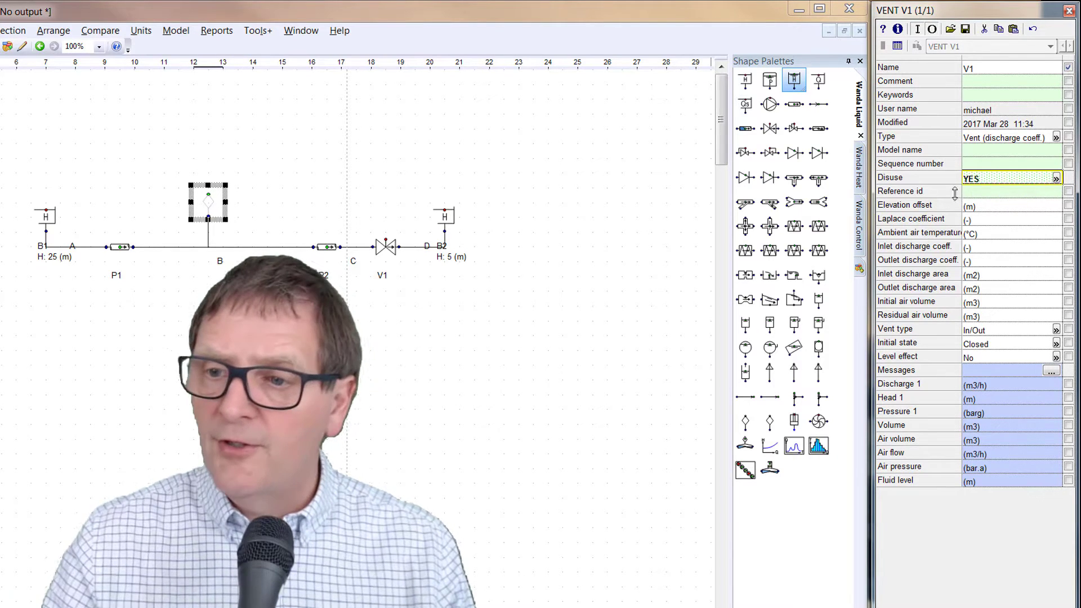
pyautogui.click(533, 342)
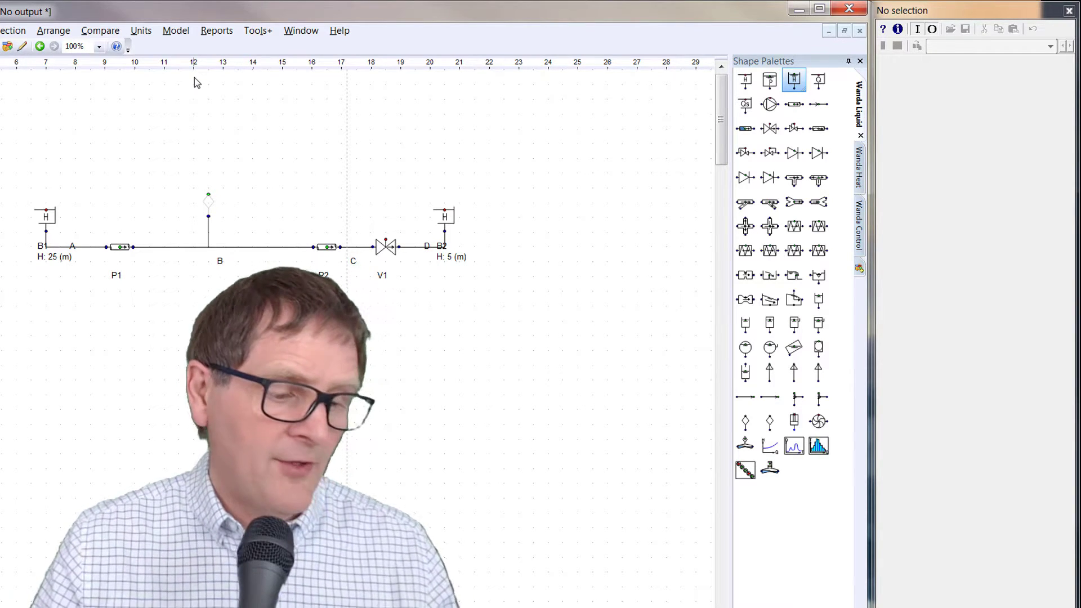
# Review the model's fluid properties and its mode and computation options
pyautogui.click(180, 33)
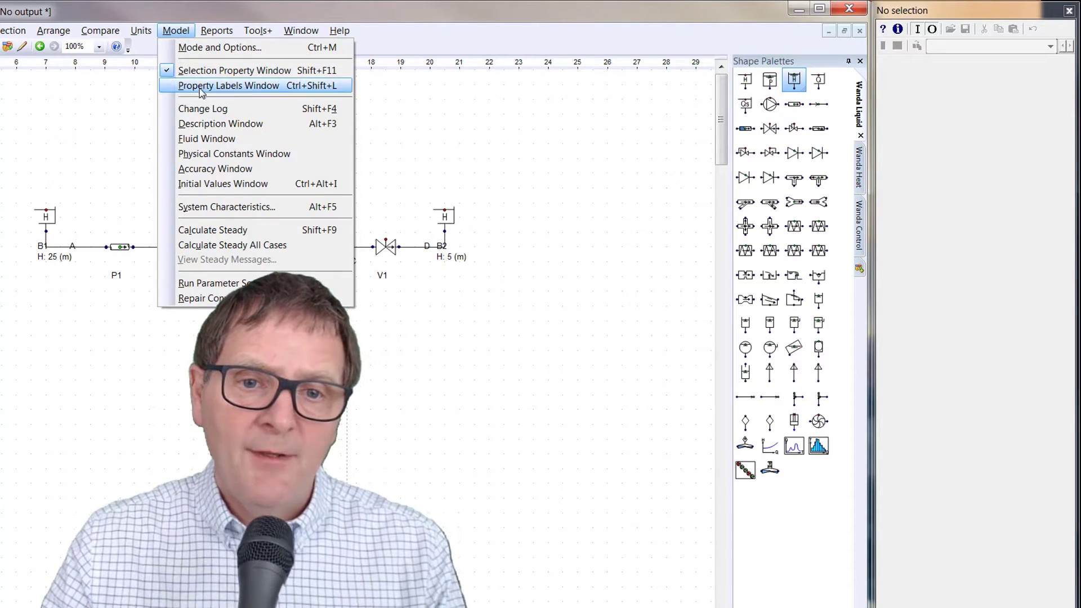
pyautogui.click(212, 139)
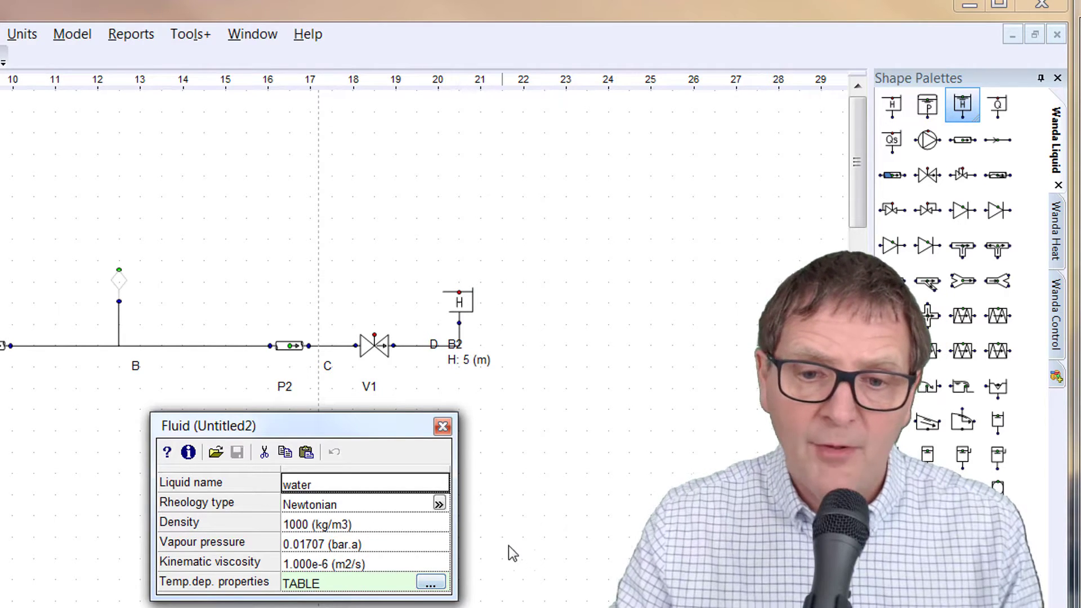
pyautogui.click(441, 428)
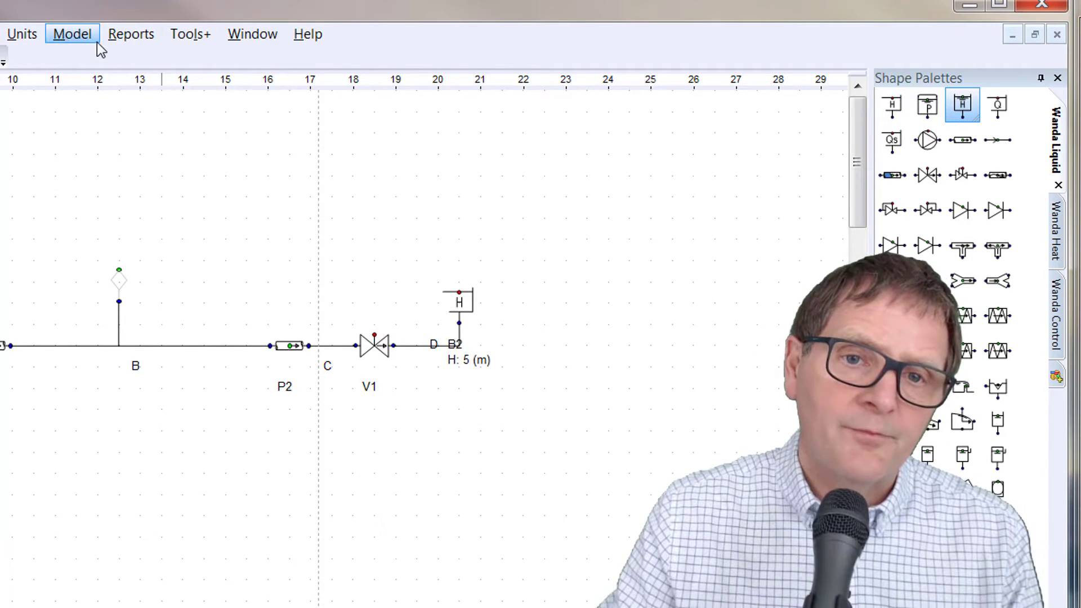
pyautogui.click(80, 39)
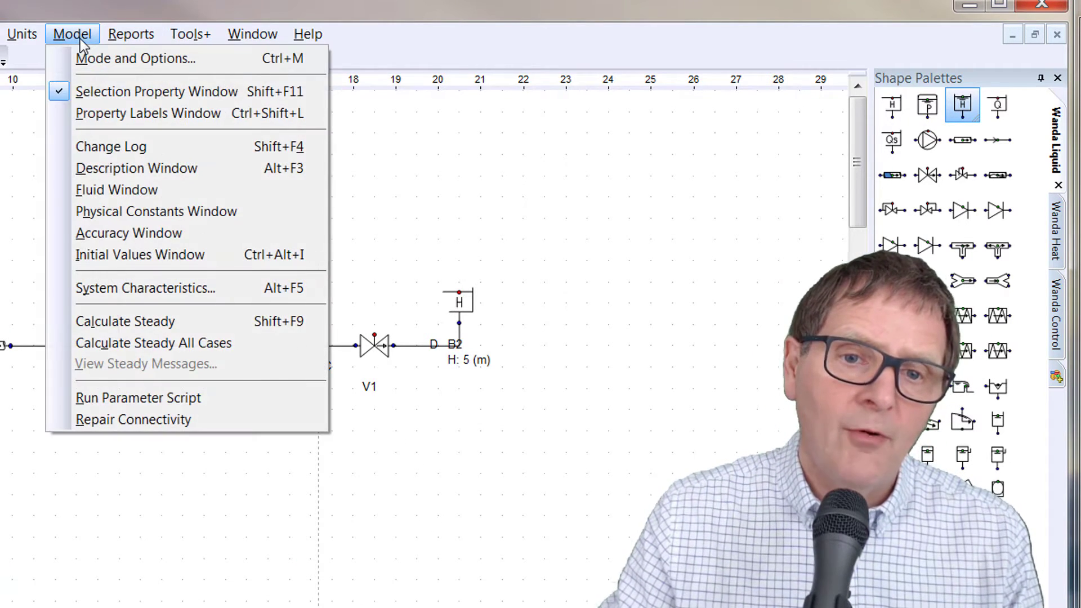
pyautogui.click(99, 62)
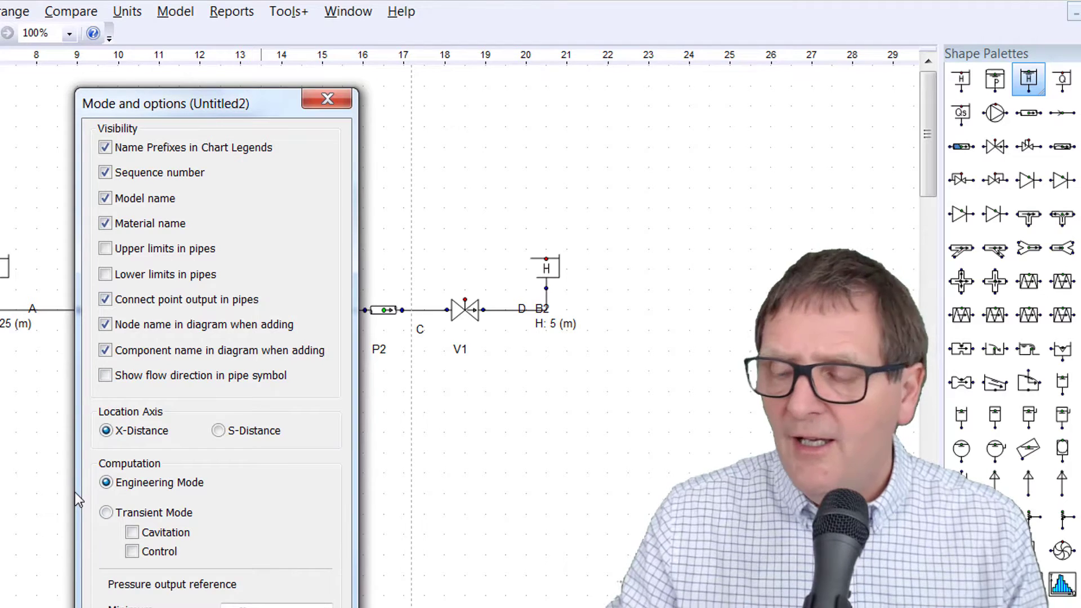
pyautogui.click(316, 100)
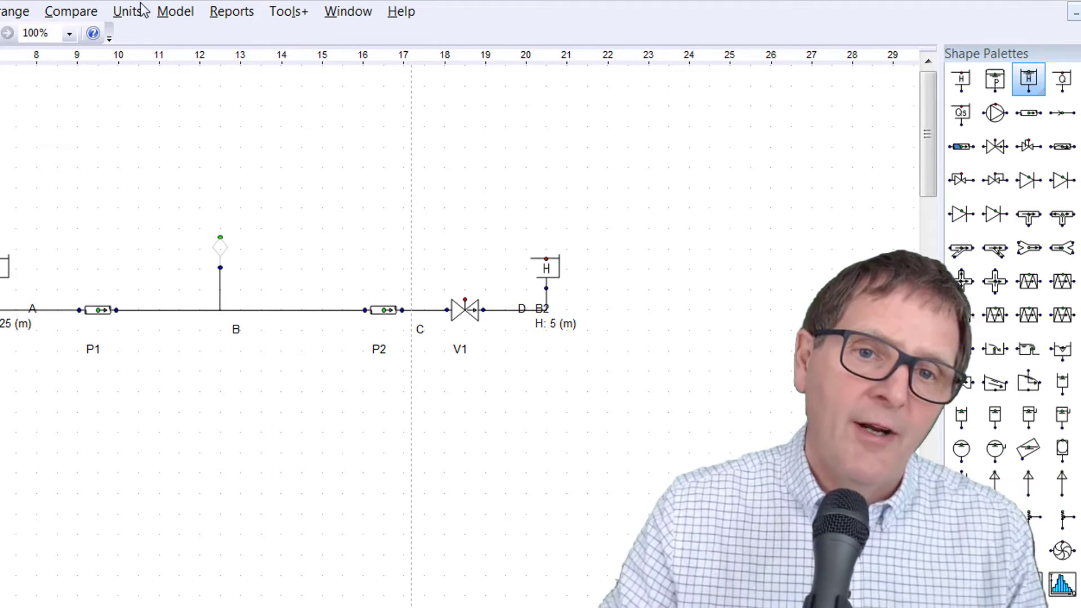
# Try to run the steady calculation of the pipeline model
pyautogui.click(170, 19)
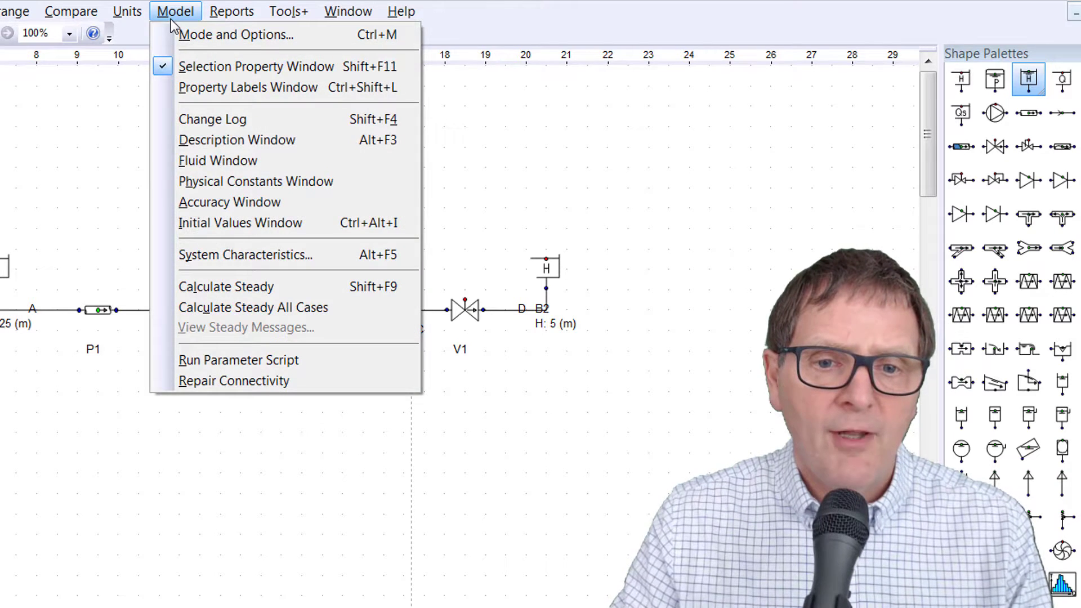
pyautogui.click(229, 285)
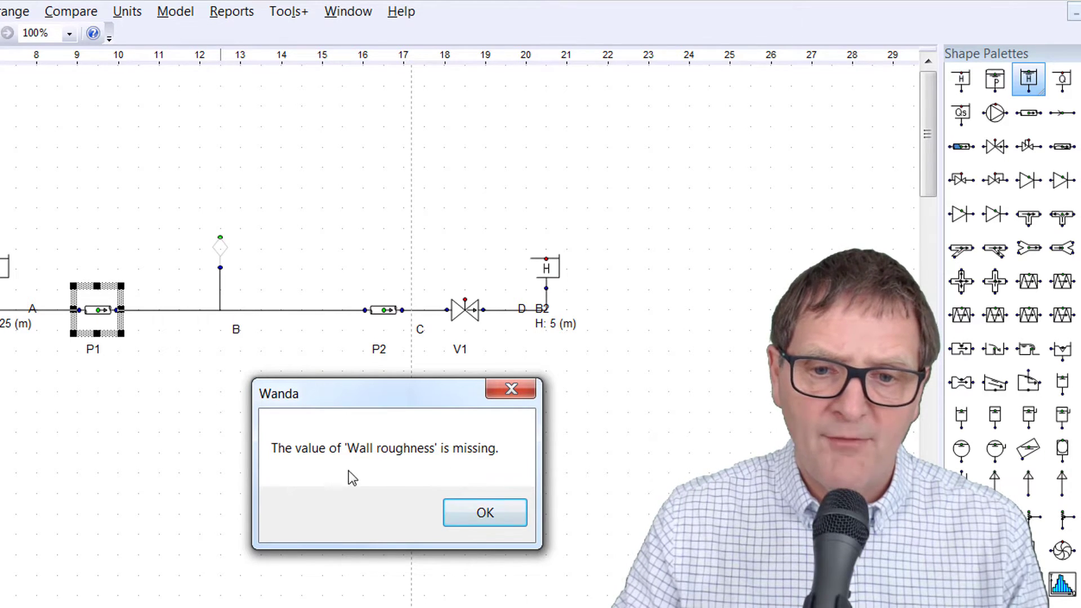
pyautogui.click(485, 520)
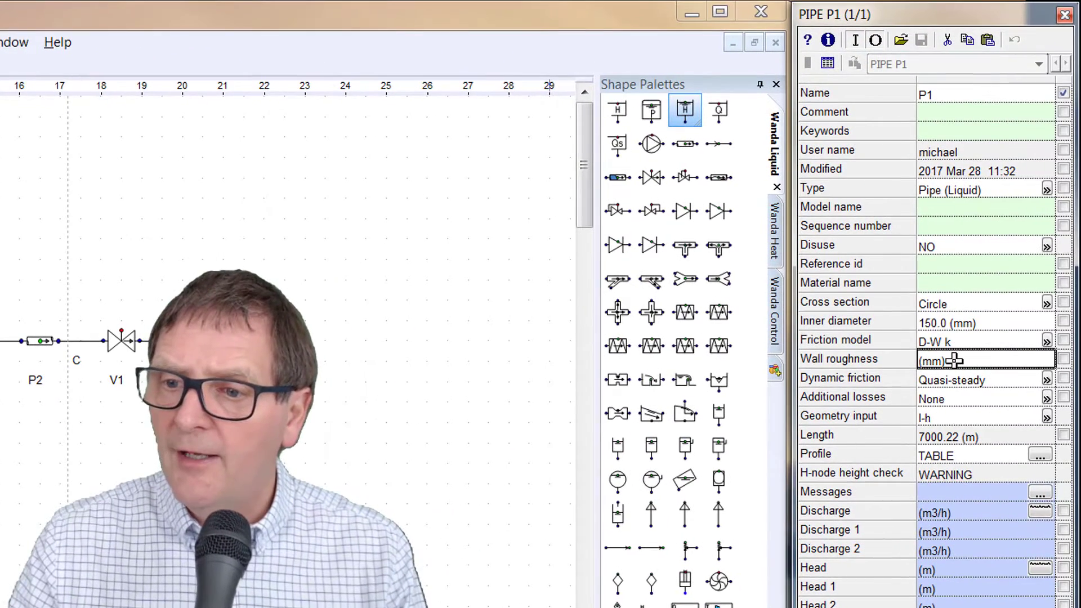
# Set pipe P1's wall roughness to 1 mm and run the steady calculation again
pyautogui.write('1')
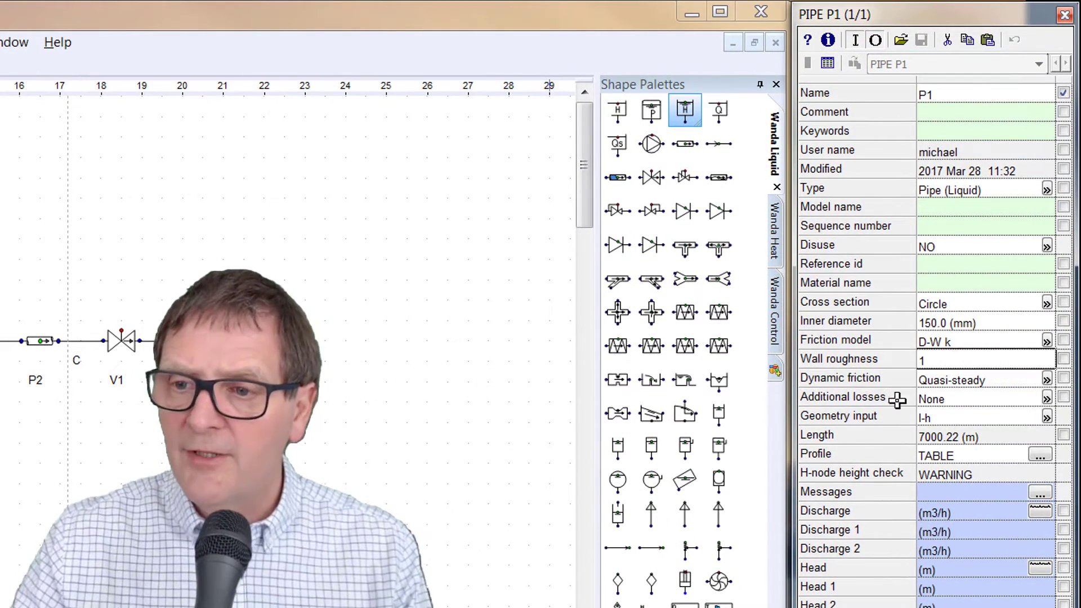
pyautogui.click(503, 543)
pyautogui.click(57, 340)
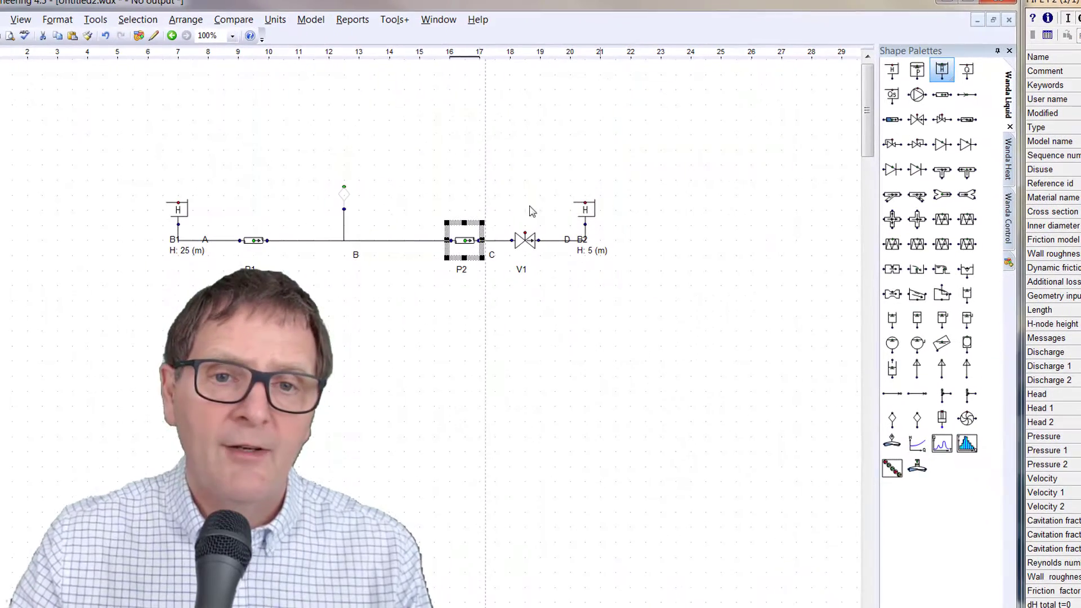
pyautogui.click(317, 19)
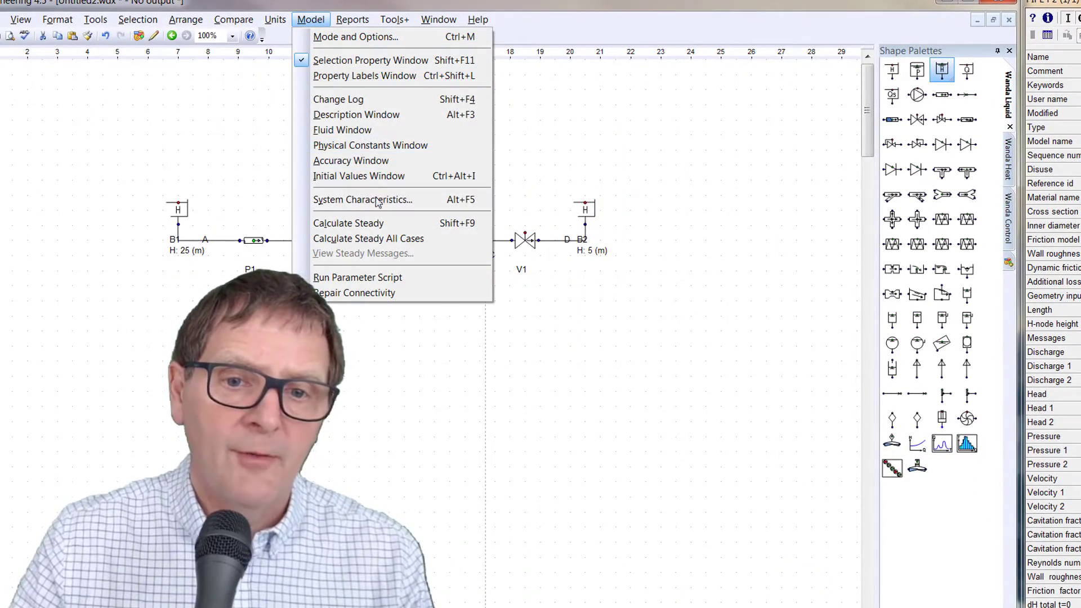
pyautogui.click(373, 223)
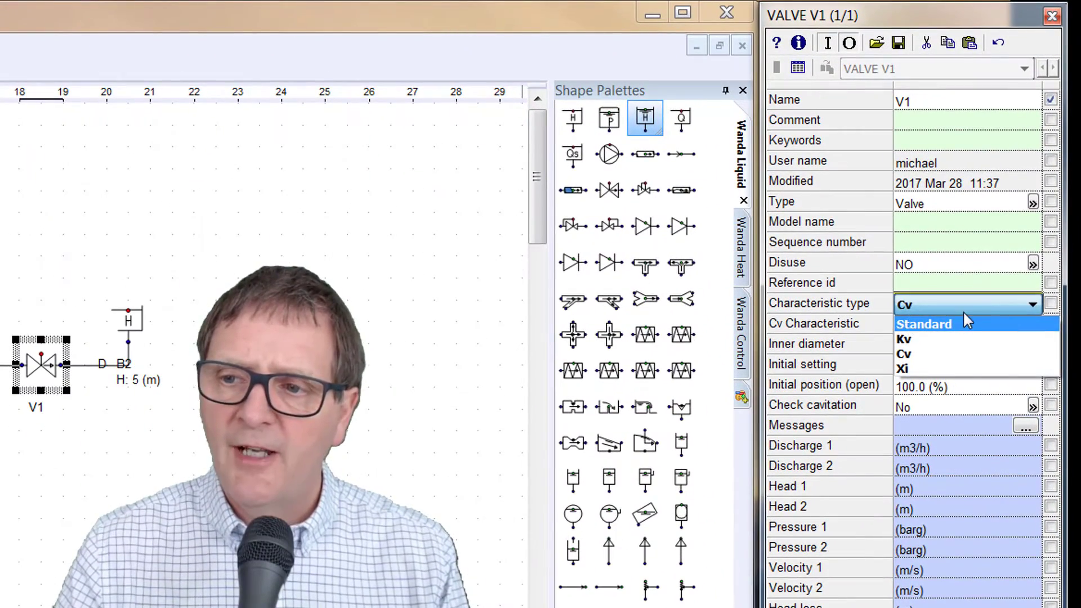
# Set valve V1's characteristic type to Standard and its standard type to Buttrfly
pyautogui.click(930, 330)
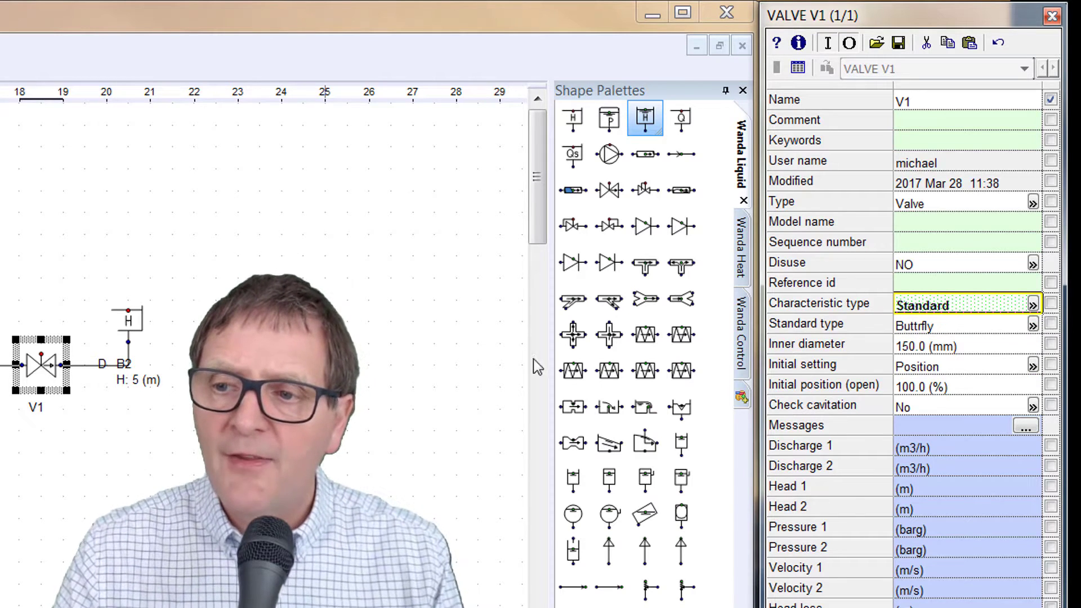
pyautogui.click(1033, 326)
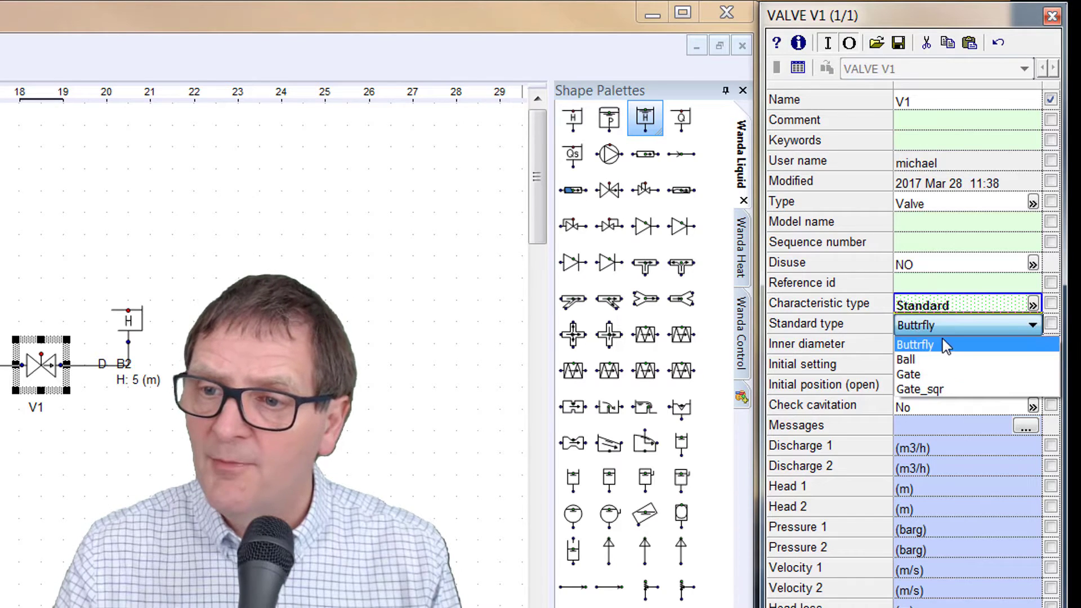
pyautogui.click(938, 343)
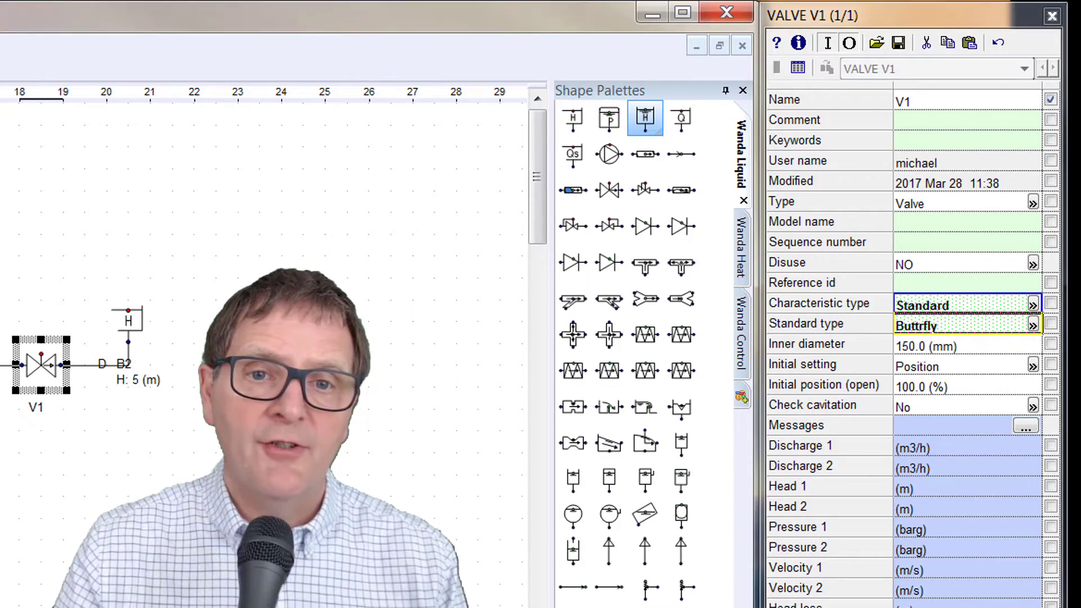
# Run the steady calculation of the pipeline model, saving the case under the file name Untitled2
pyautogui.click(130, 14)
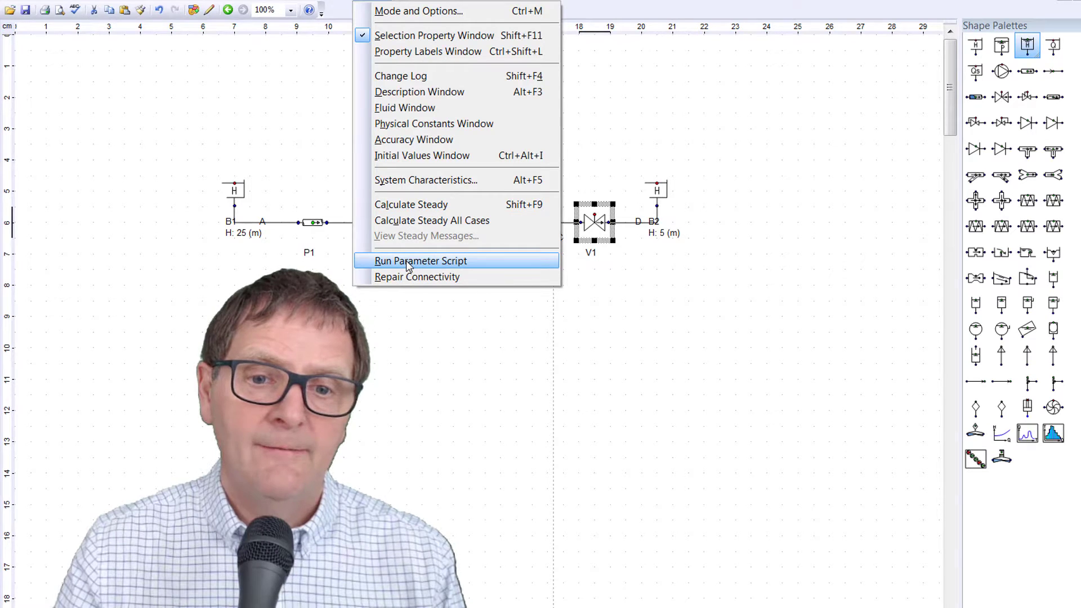
pyautogui.click(411, 205)
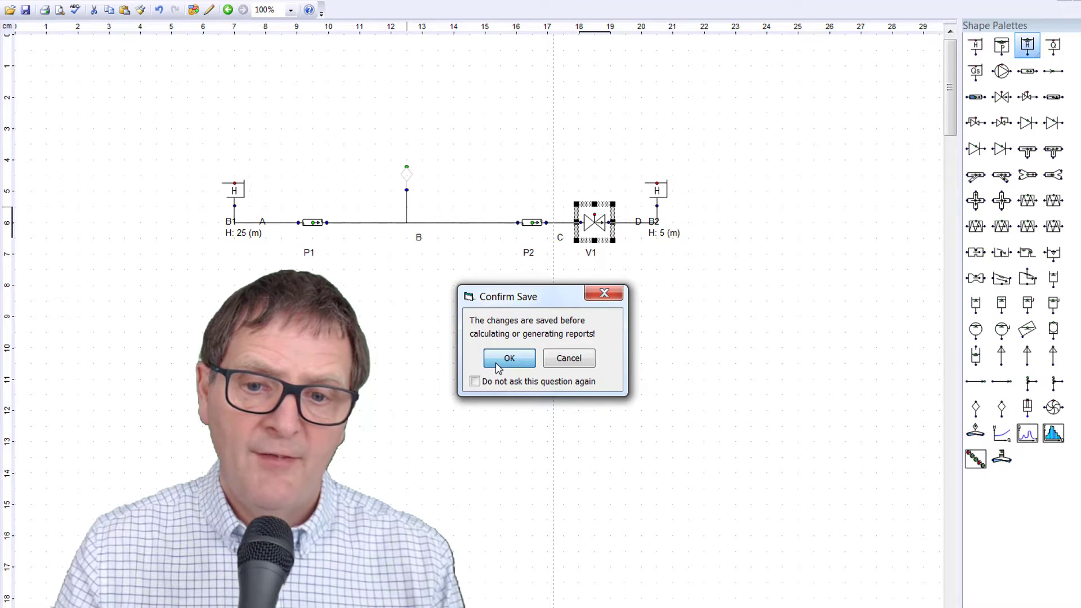
pyautogui.click(498, 359)
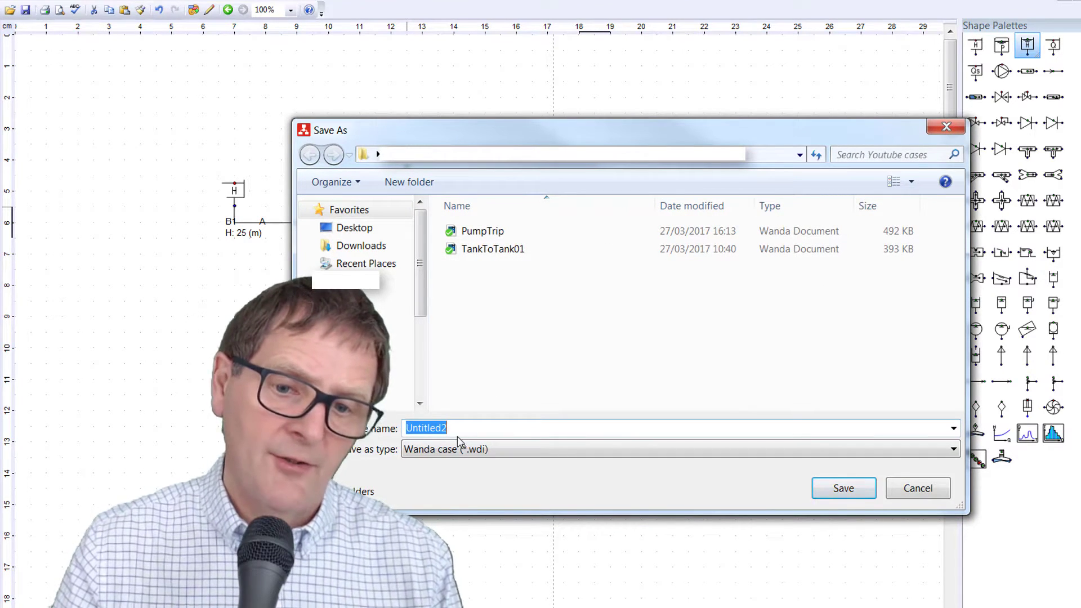
pyautogui.click(841, 495)
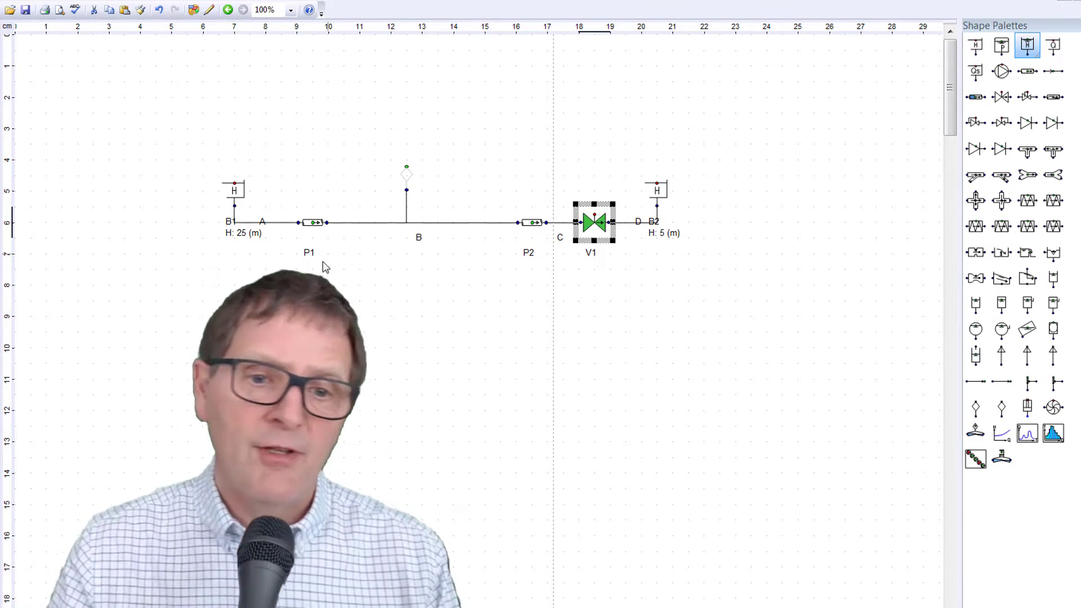
# Inspect the calculated results of node B between the pipes, node A at the inlet and reservoir B1
pyautogui.click(315, 225)
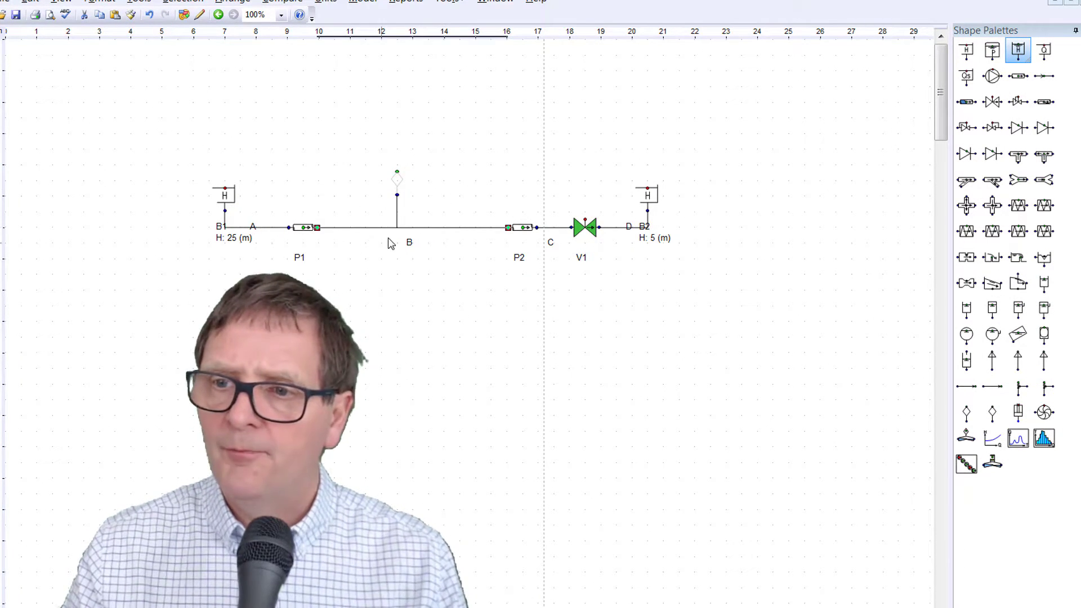
pyautogui.doubleClick(396, 228)
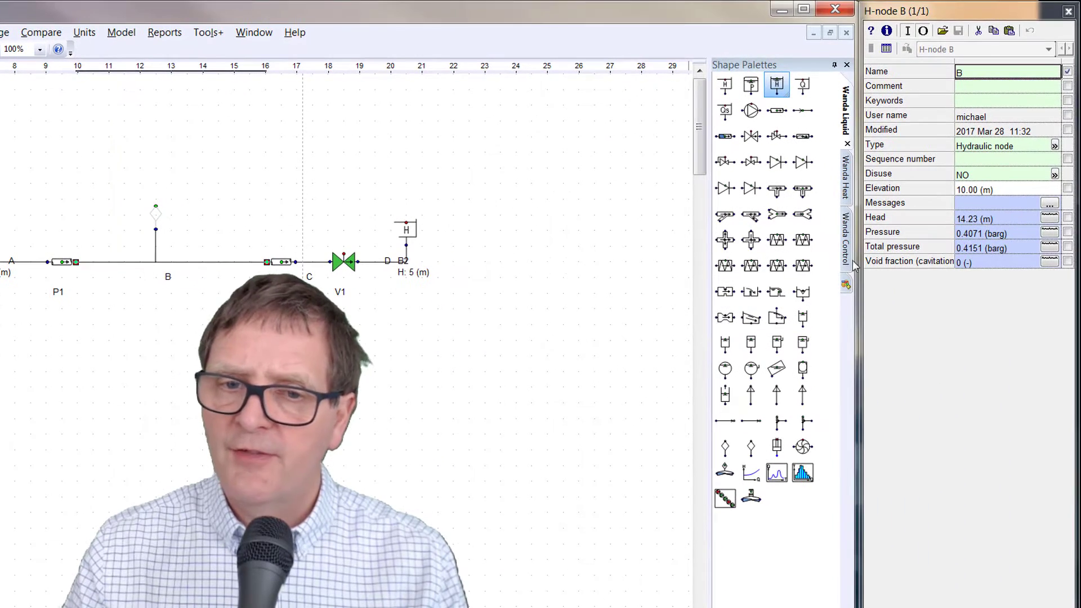
pyautogui.click(28, 262)
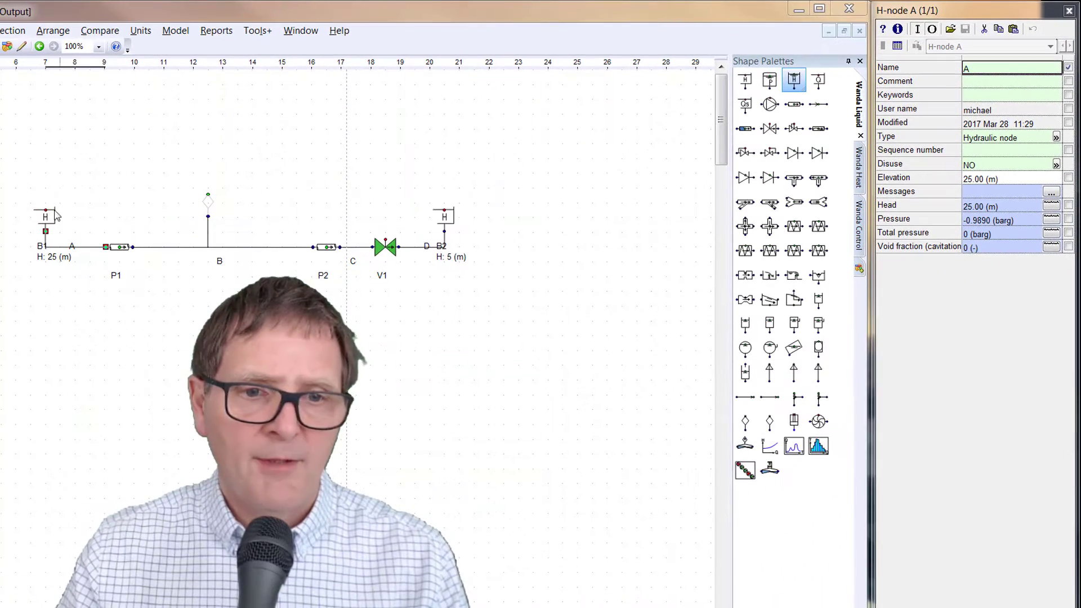
pyautogui.click(120, 252)
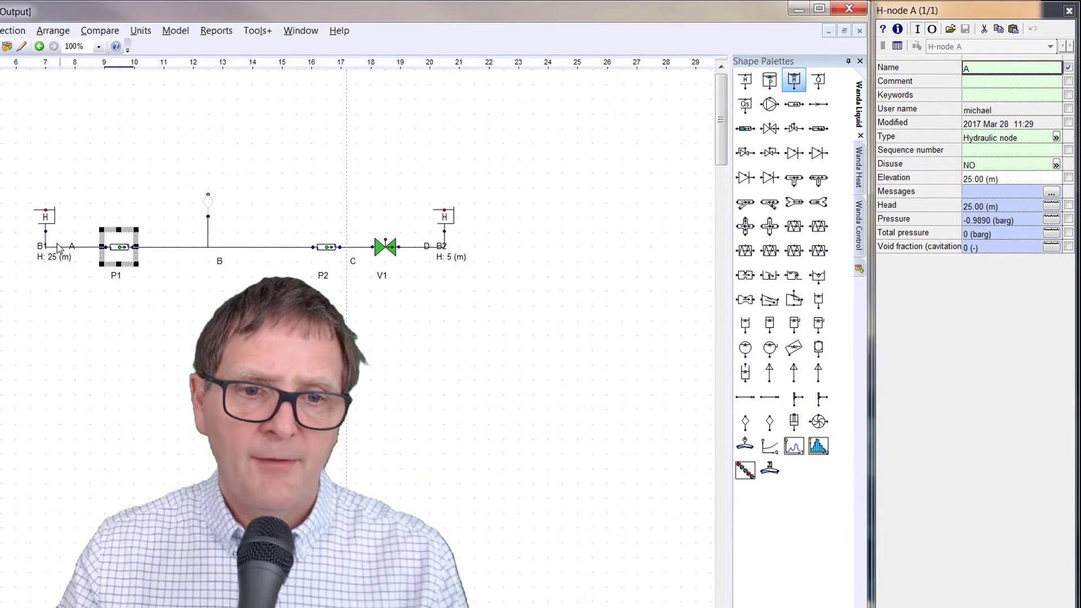
pyautogui.click(79, 246)
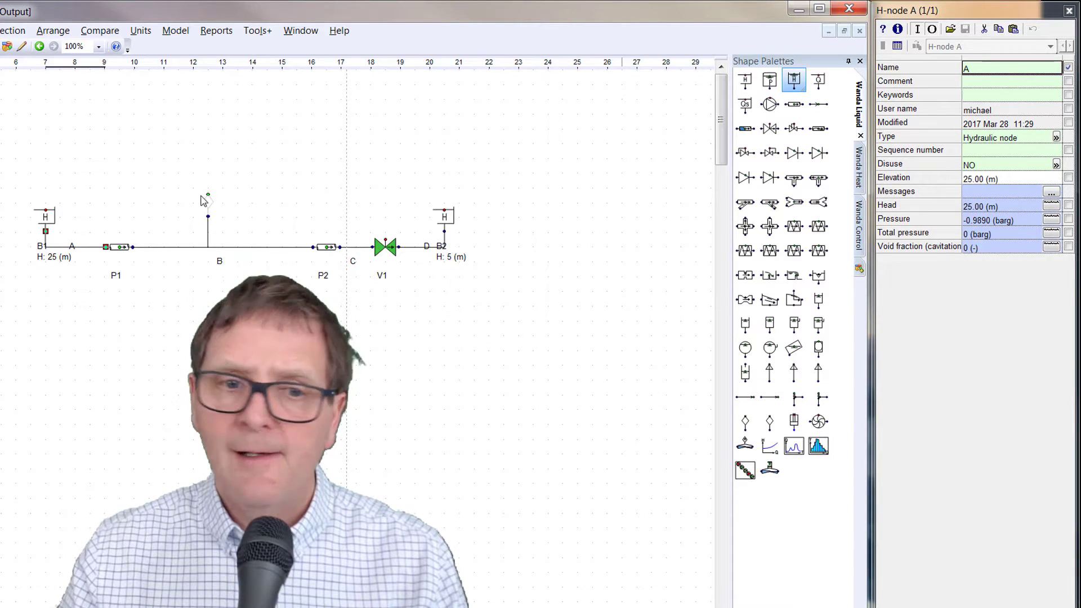
pyautogui.click(46, 217)
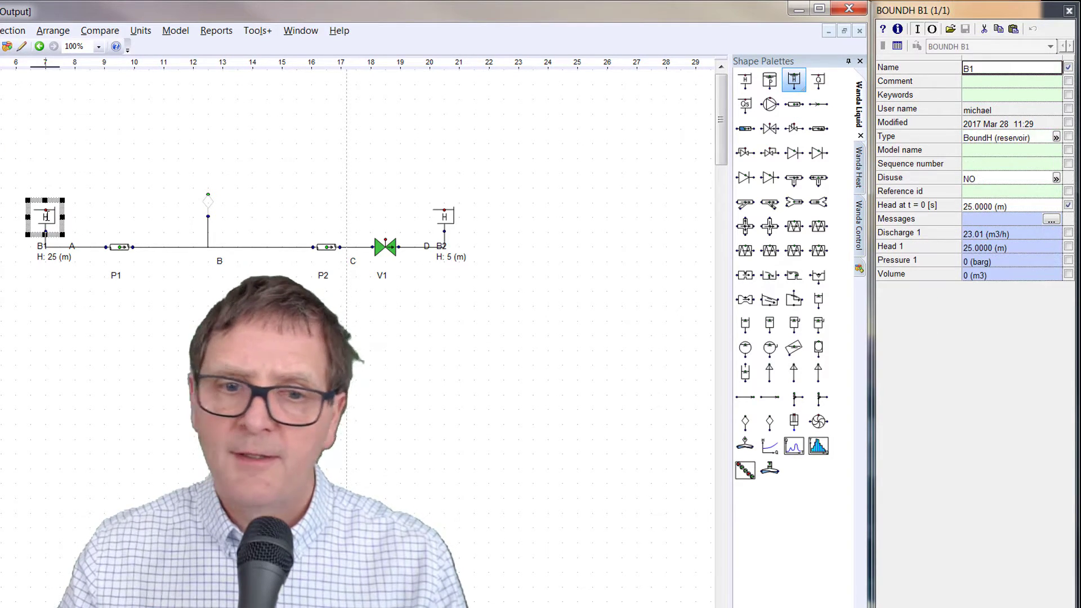
# Set the height of the first point in pipe P1's profile table to 25 m
pyautogui.click(120, 248)
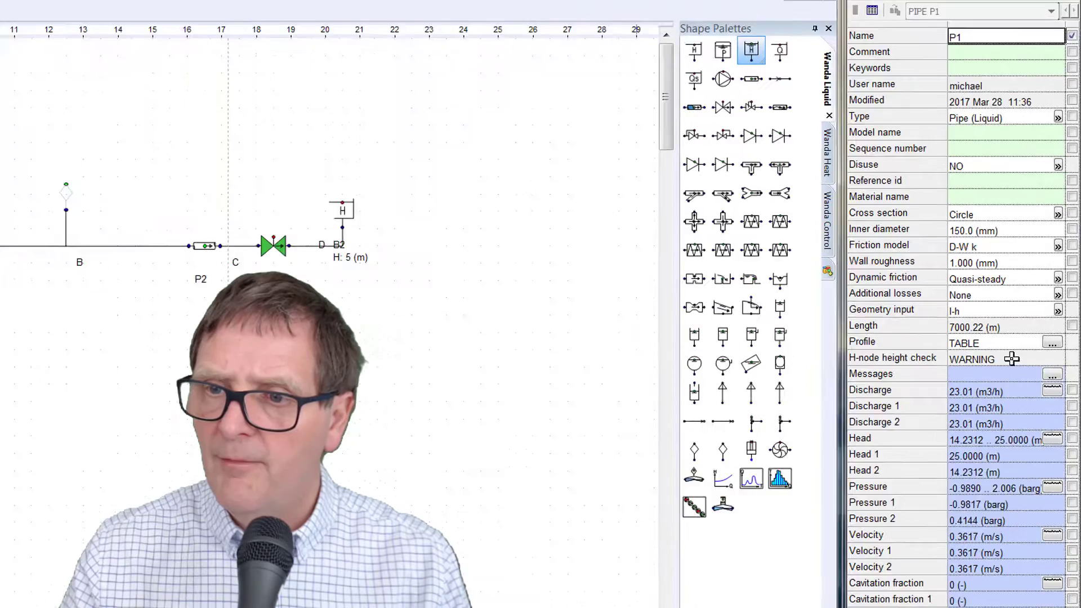
pyautogui.click(1052, 342)
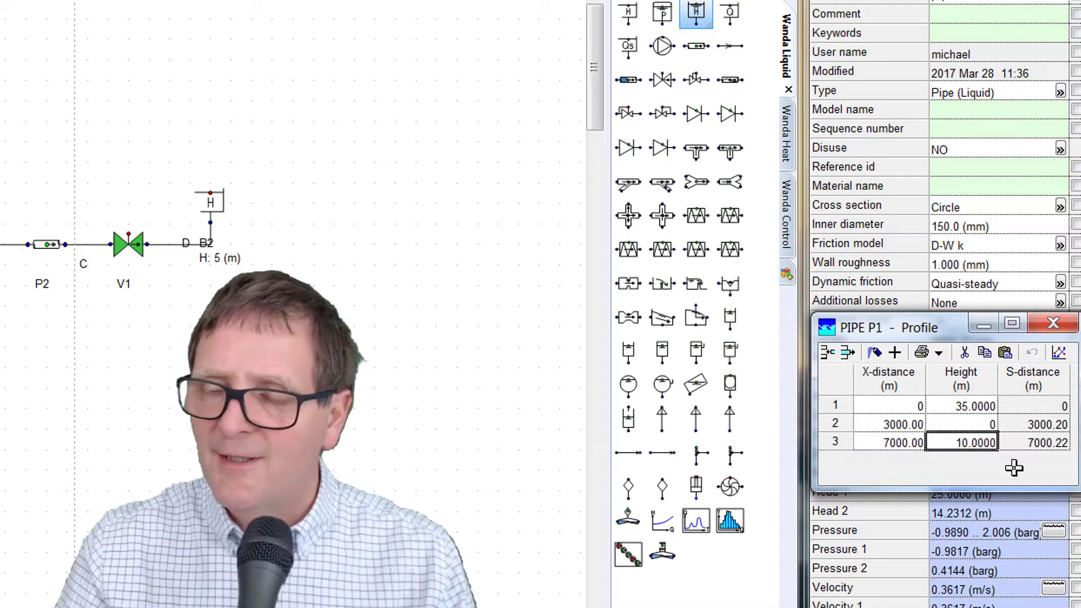
pyautogui.click(972, 406)
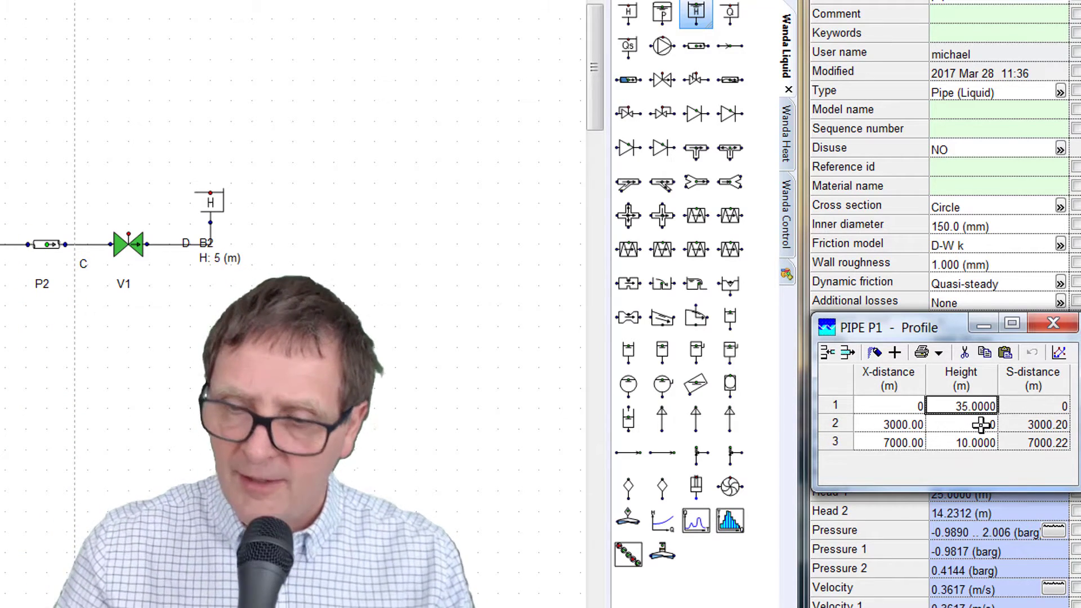
pyautogui.write('25')
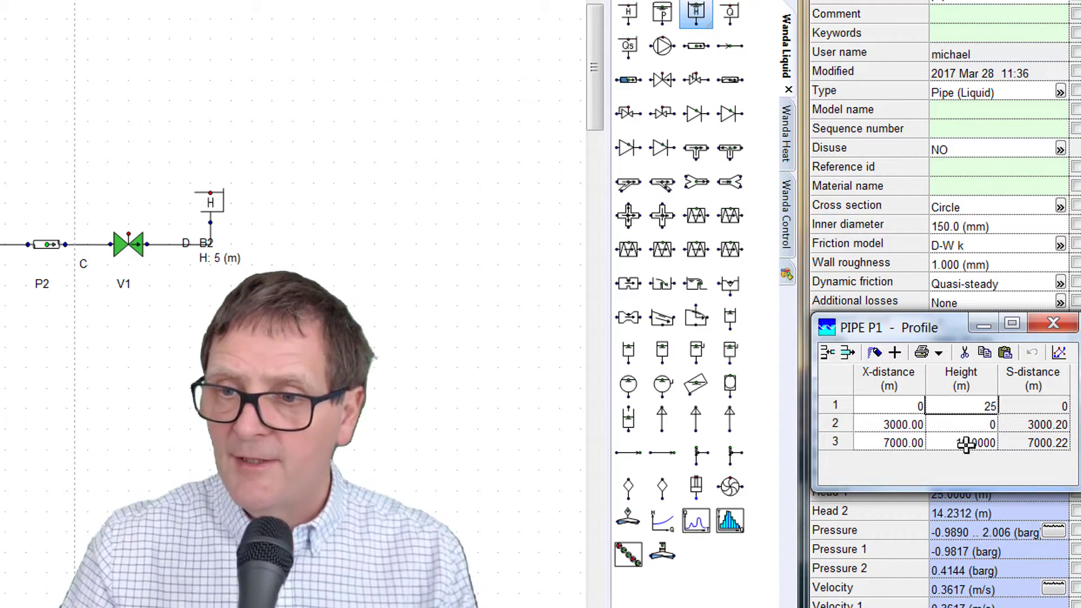
pyautogui.click(981, 424)
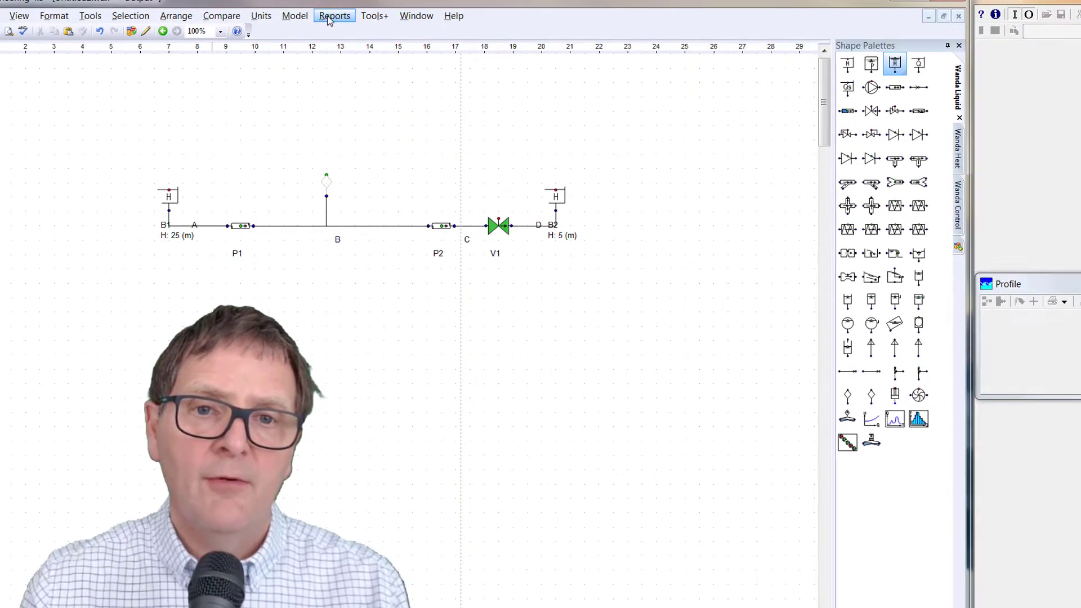
# Recalculate the steady state with the corrected pipe profile, agreeing to save the changes first
pyautogui.click(294, 15)
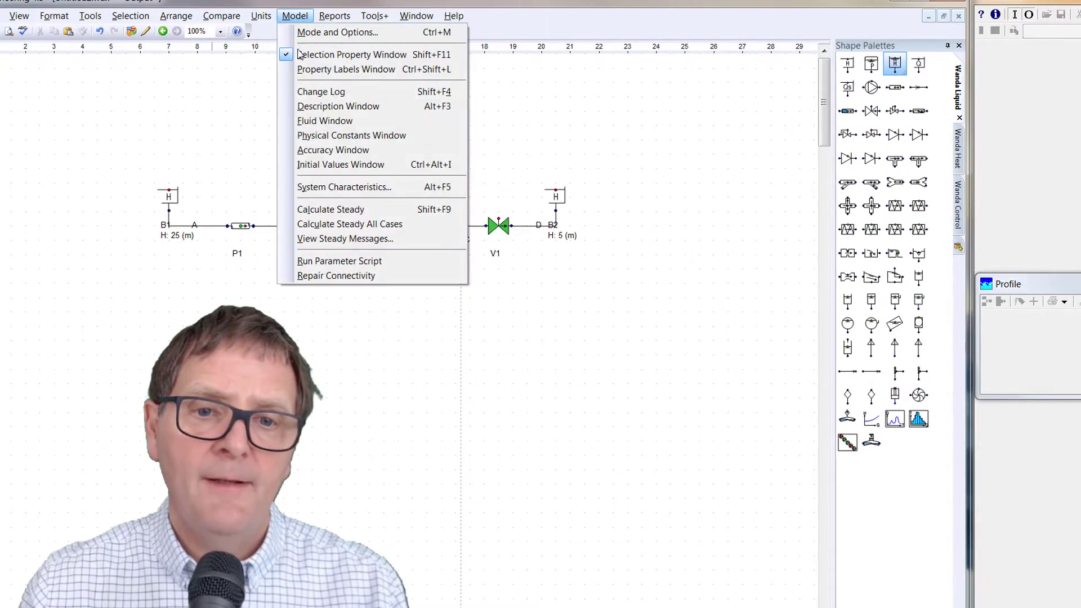
pyautogui.click(350, 210)
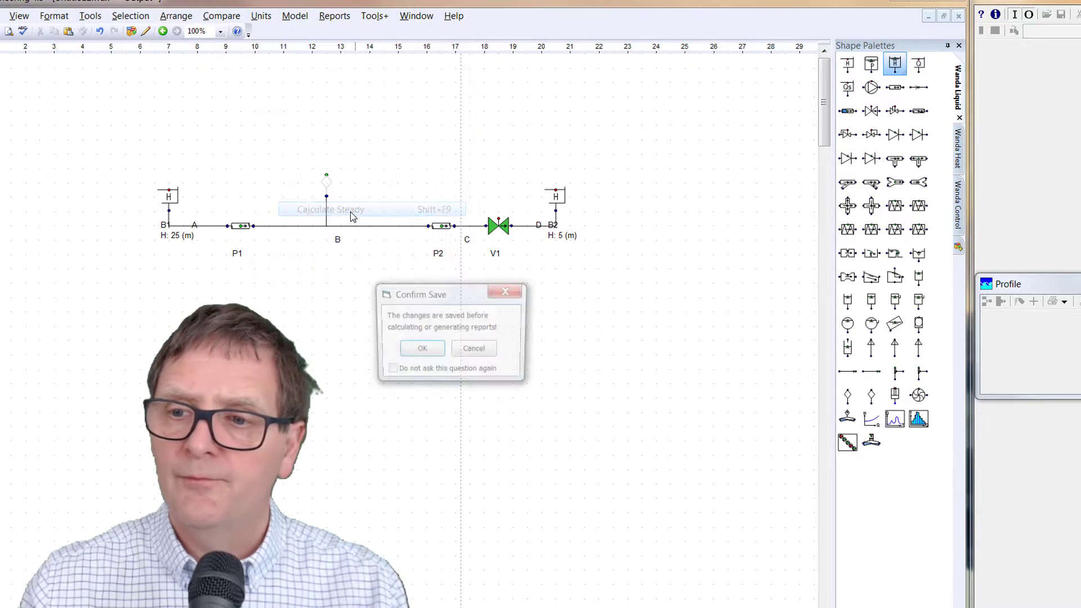
pyautogui.click(411, 353)
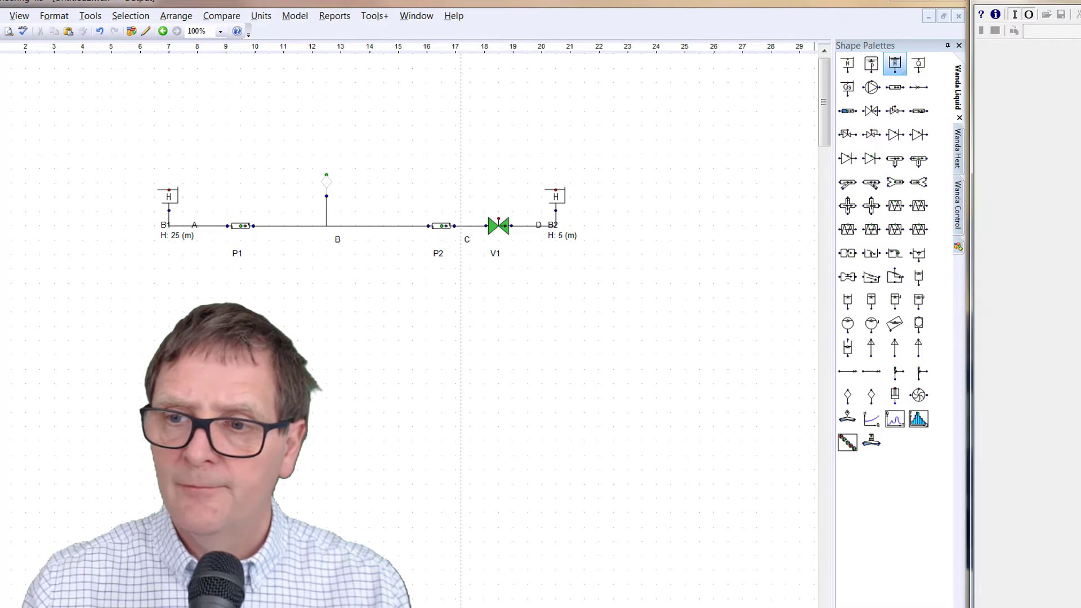
# Check the recalculated results at nodes A and D and in pipe P1
pyautogui.click(200, 226)
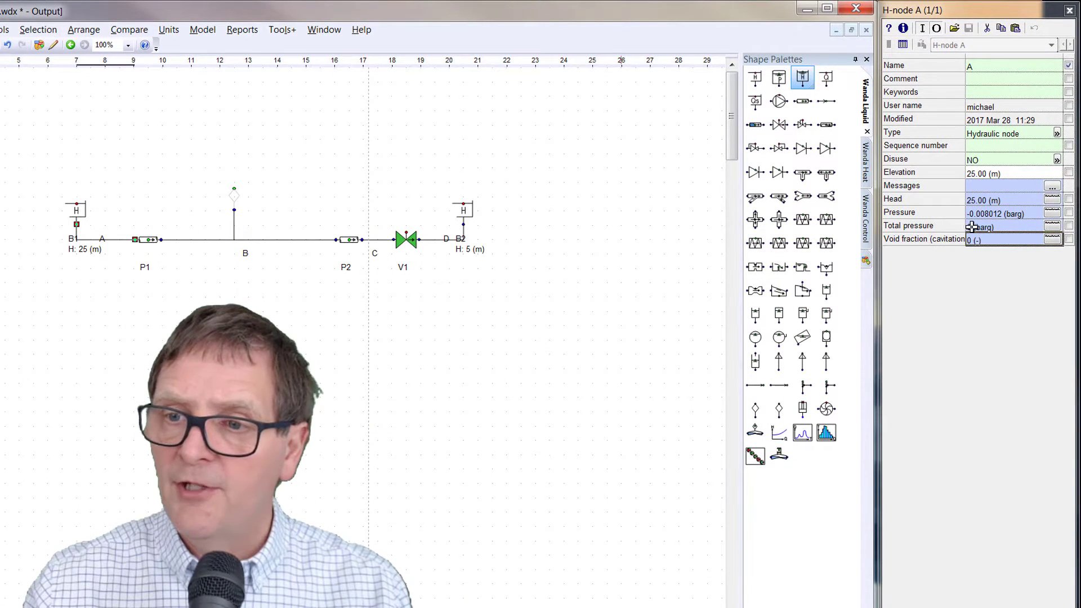
pyautogui.click(446, 237)
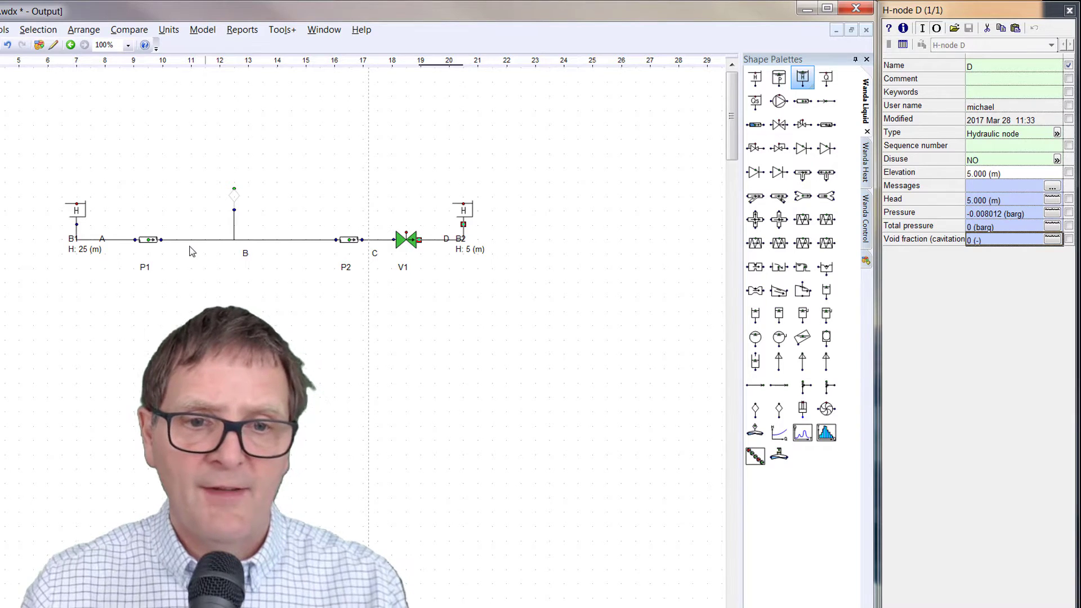
pyautogui.click(147, 239)
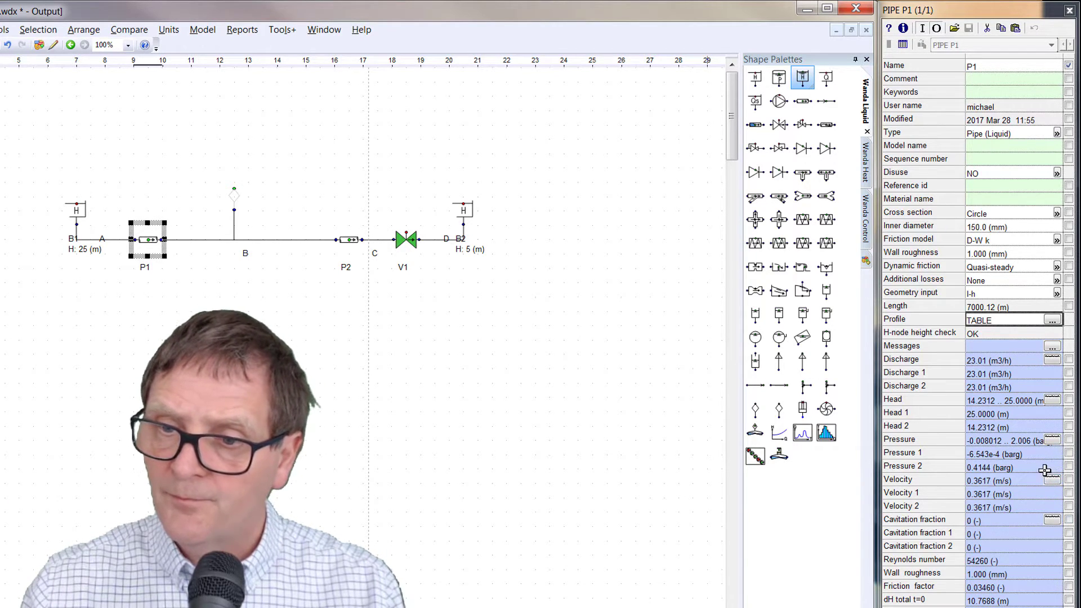
# Plot the pressure along pipe P1 and close the chart after viewing it
pyautogui.click(1052, 441)
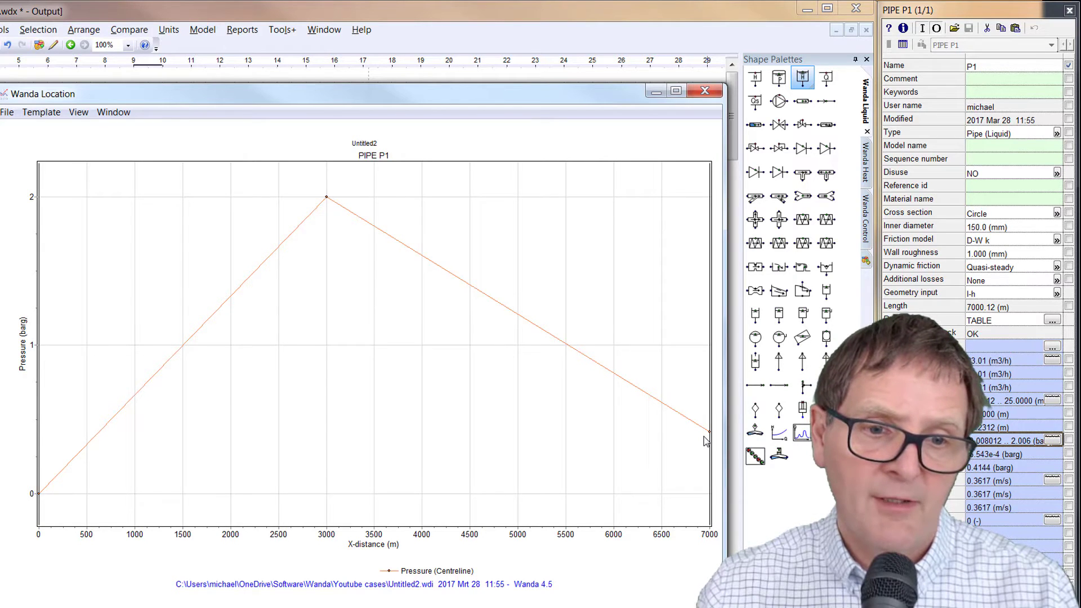
pyautogui.click(704, 90)
pyautogui.click(241, 386)
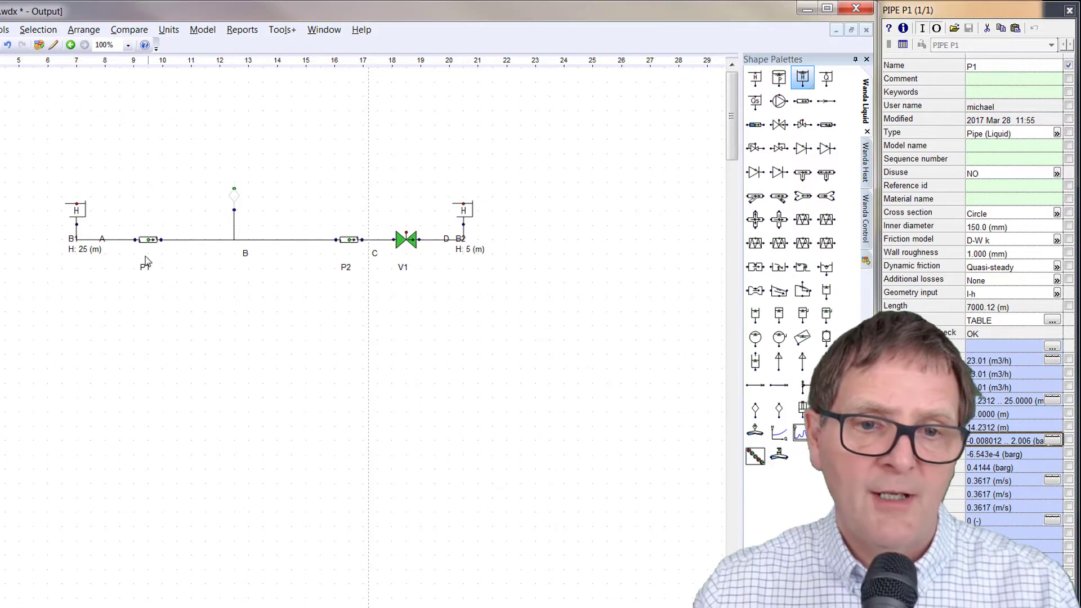
# Select pipes P1 and P2 together and plot their pressure in one location chart
pyautogui.click(148, 245)
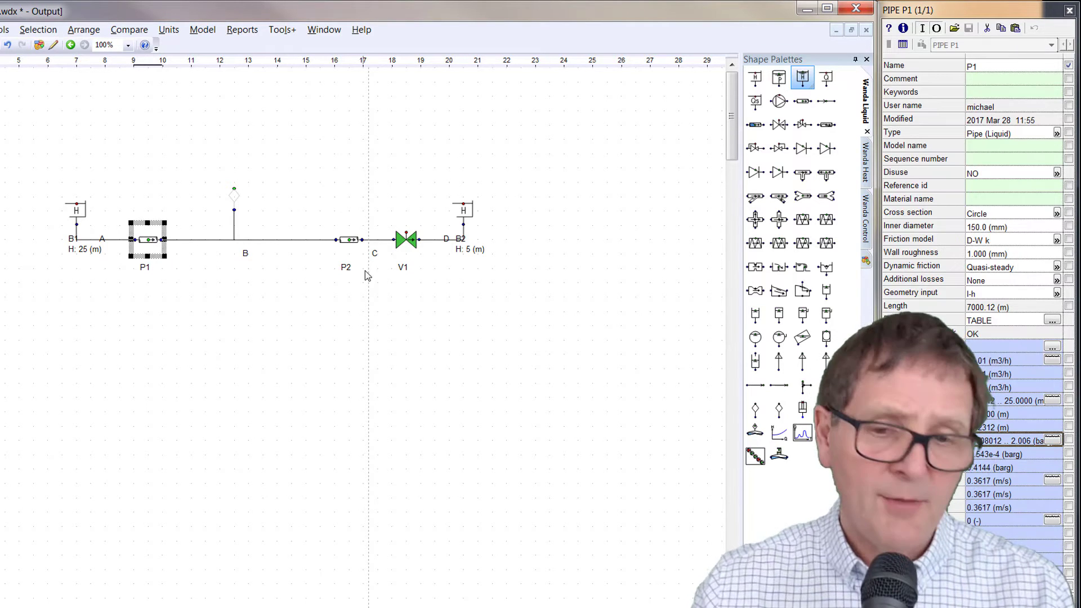
pyautogui.keyDown('shift'); pyautogui.click(349, 239); pyautogui.keyUp('shift')
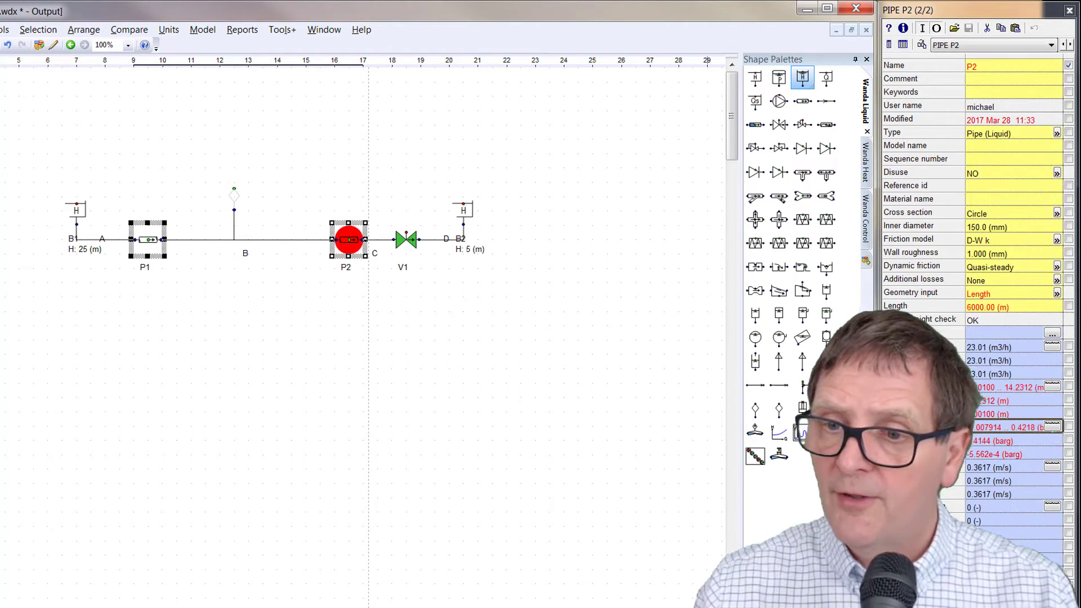
pyautogui.click(1052, 426)
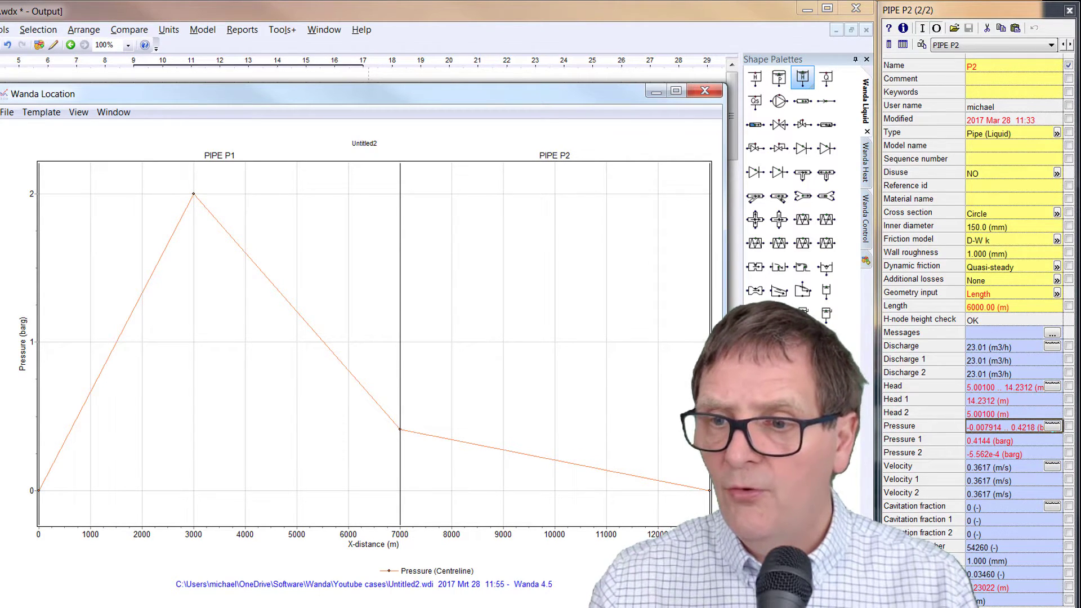
# Plot the head and elevation profile along pipes P1 and P2, then close the open charts
pyautogui.click(1052, 387)
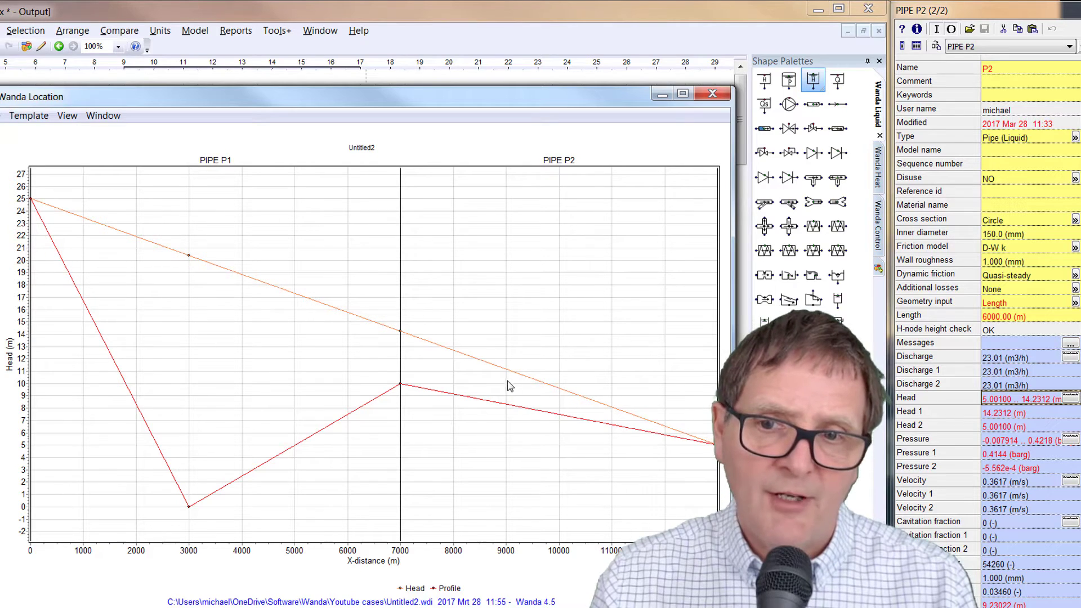
pyautogui.click(712, 94)
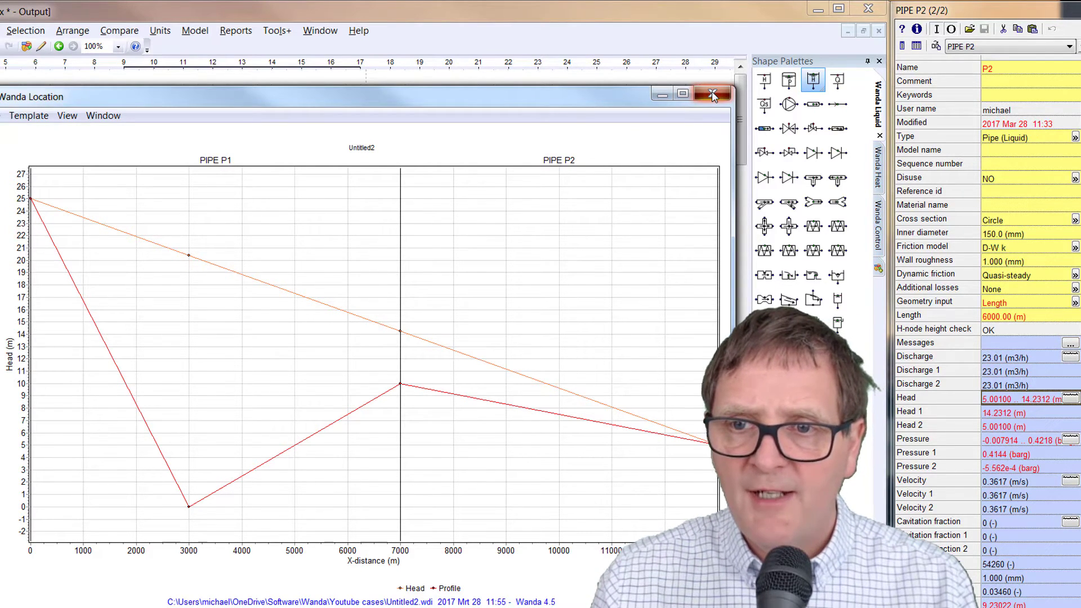
pyautogui.click(713, 95)
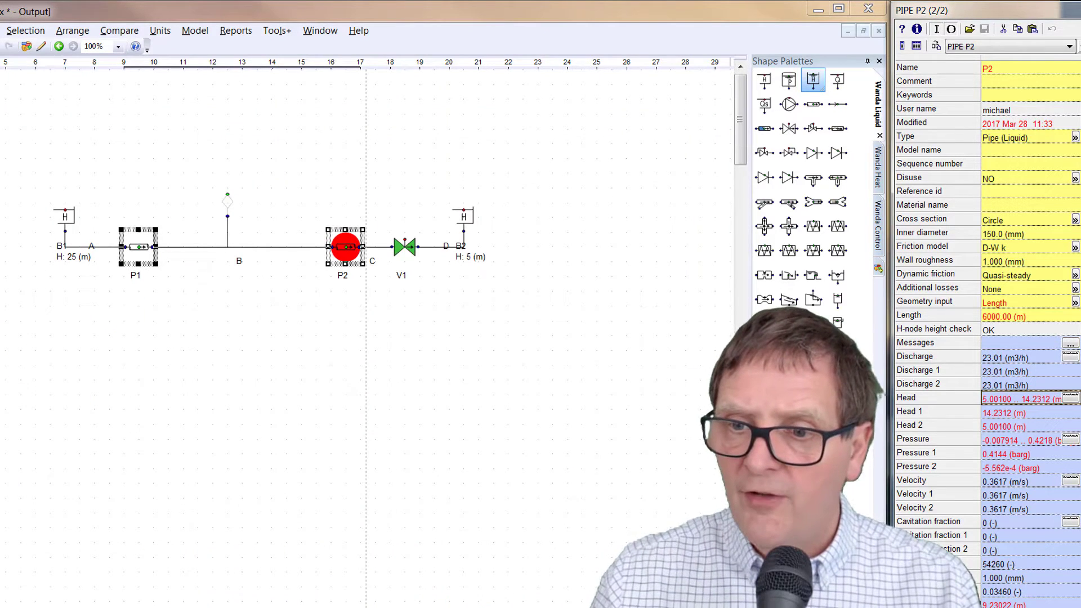
# View the velocity and discharge charts along pipes P1 and P2, closing each one
pyautogui.click(1070, 481)
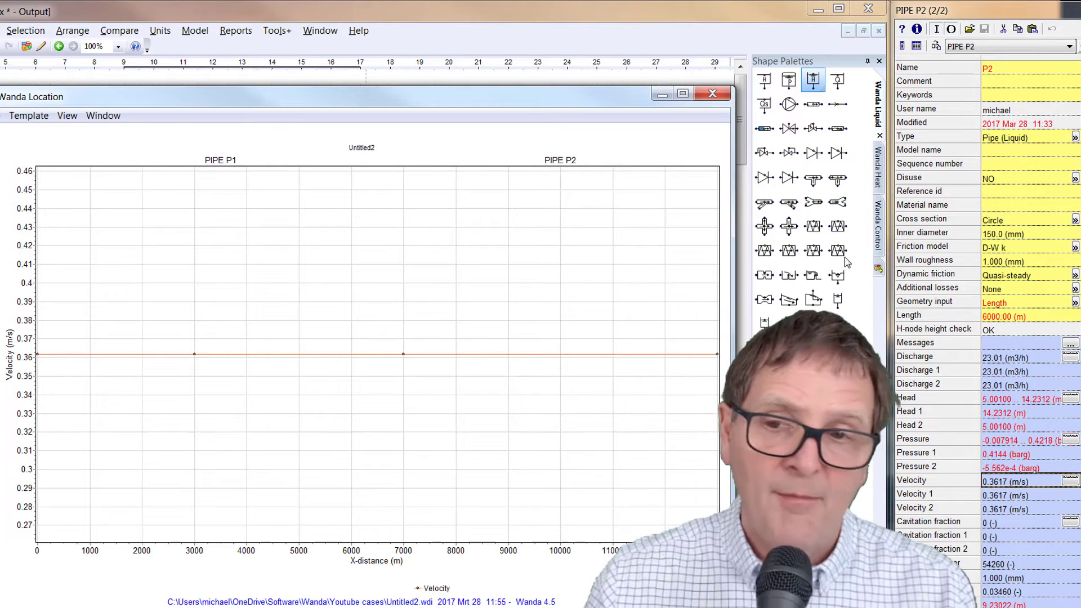
pyautogui.click(706, 98)
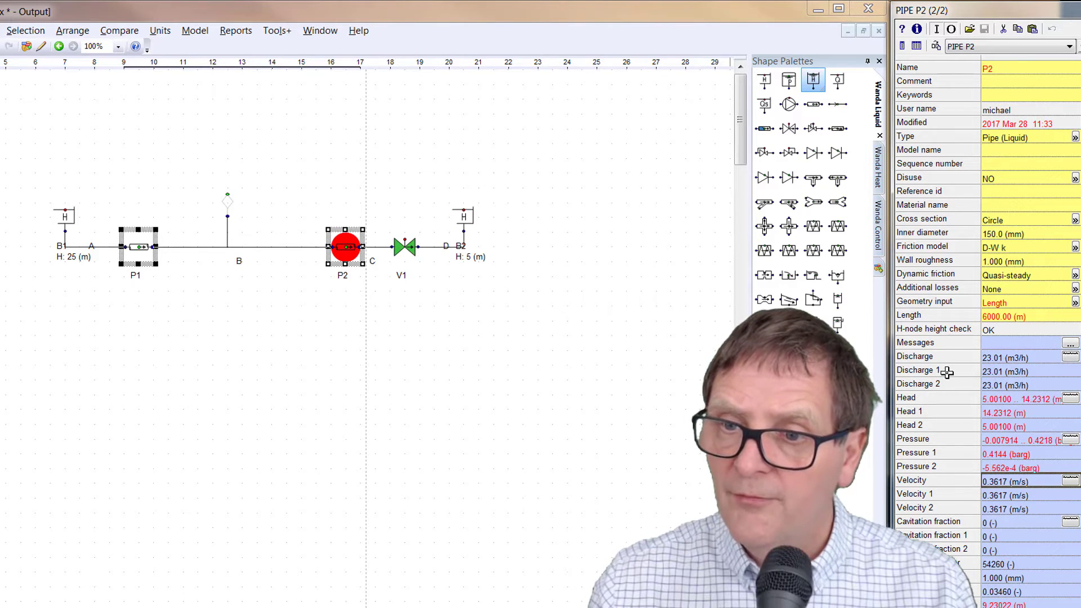
pyautogui.click(1070, 357)
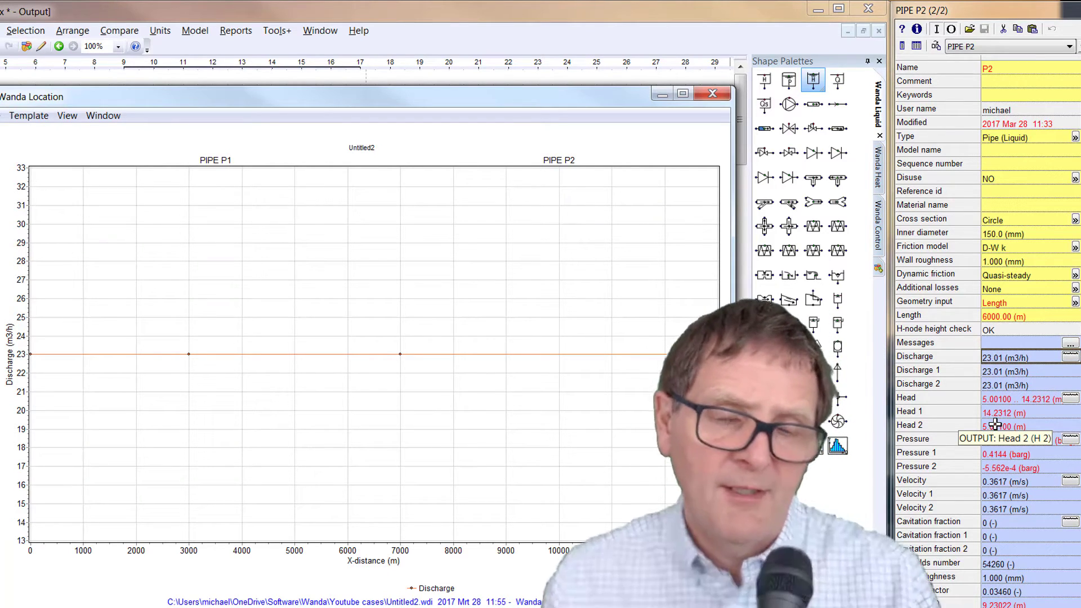
pyautogui.click(712, 93)
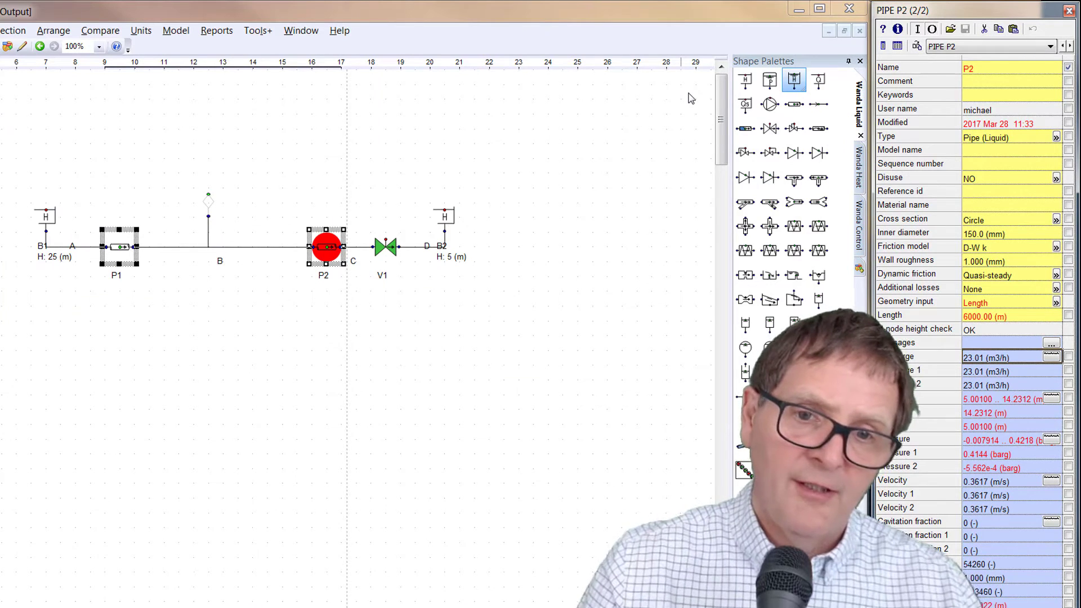
# Open the pressure chart of node B between the two pipes
pyautogui.click(225, 249)
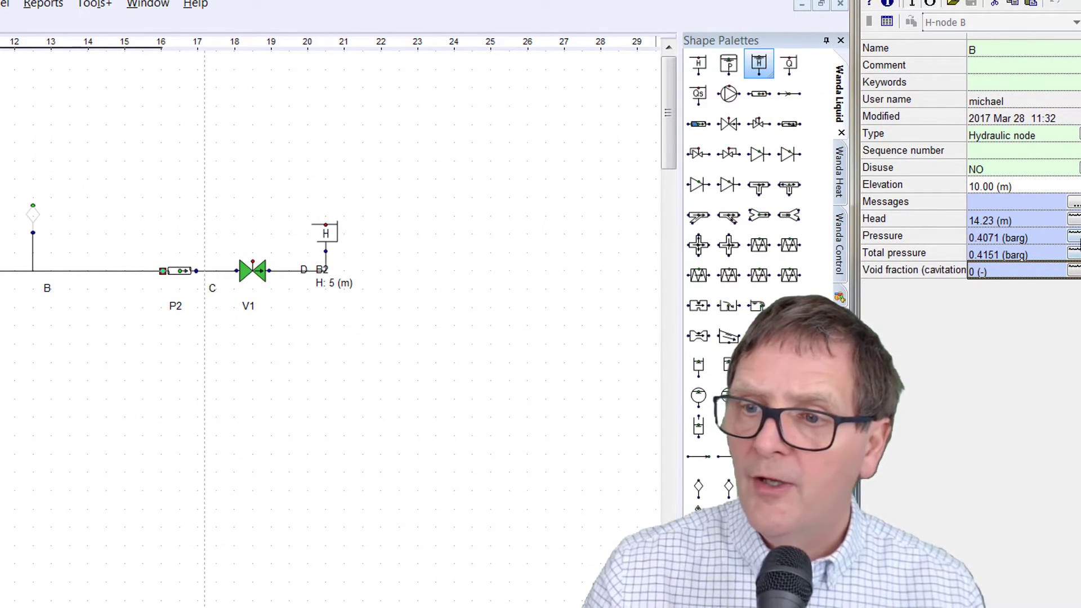
pyautogui.click(1075, 236)
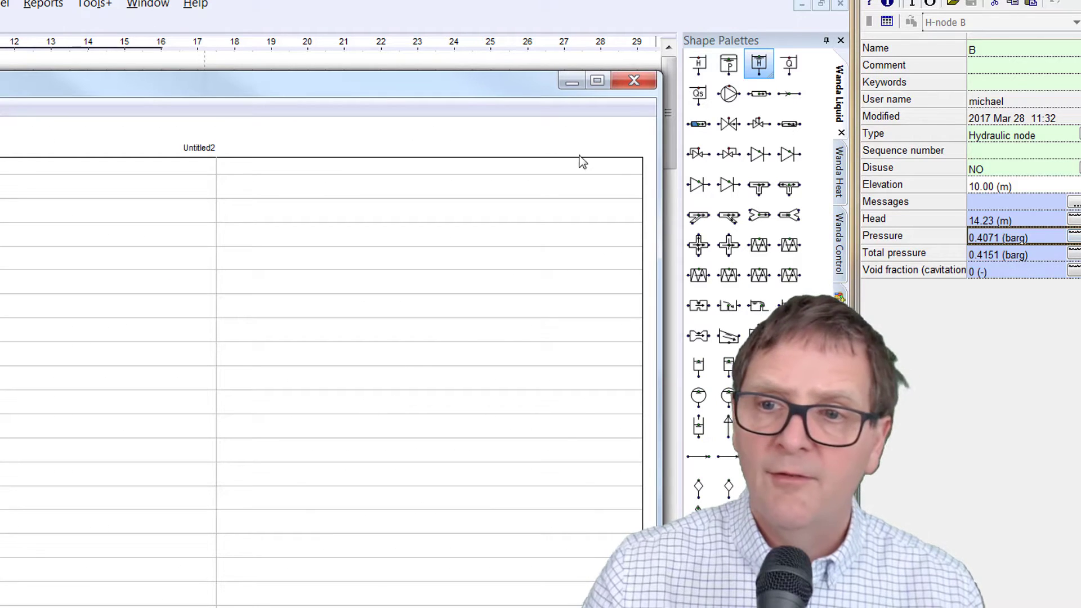
# Close node B's pressure chart and bring the vent at node B back into use by setting Disuse to NO
pyautogui.click(634, 80)
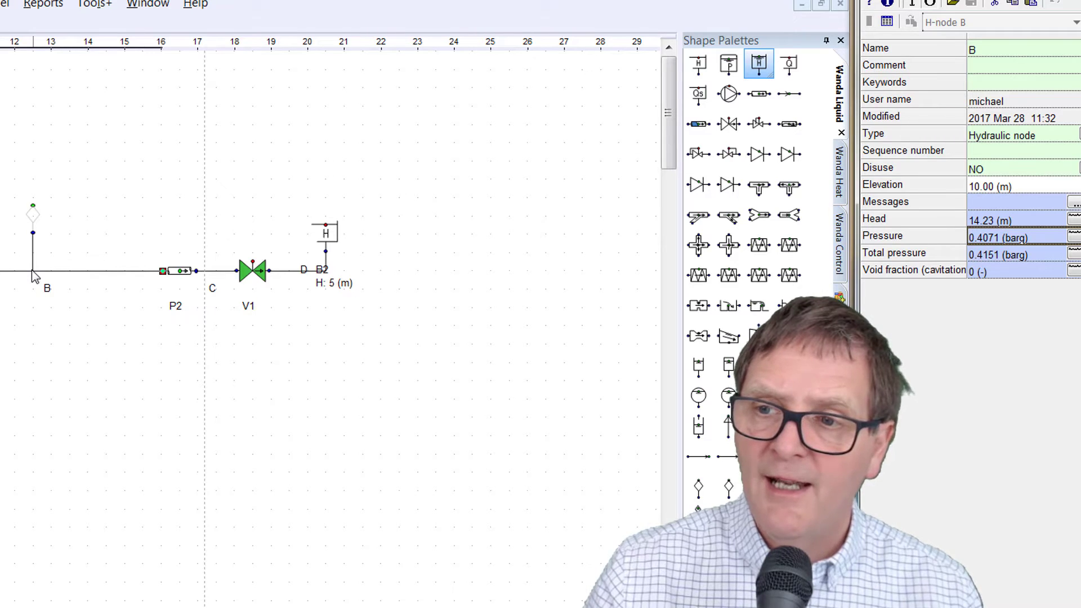
pyautogui.click(33, 215)
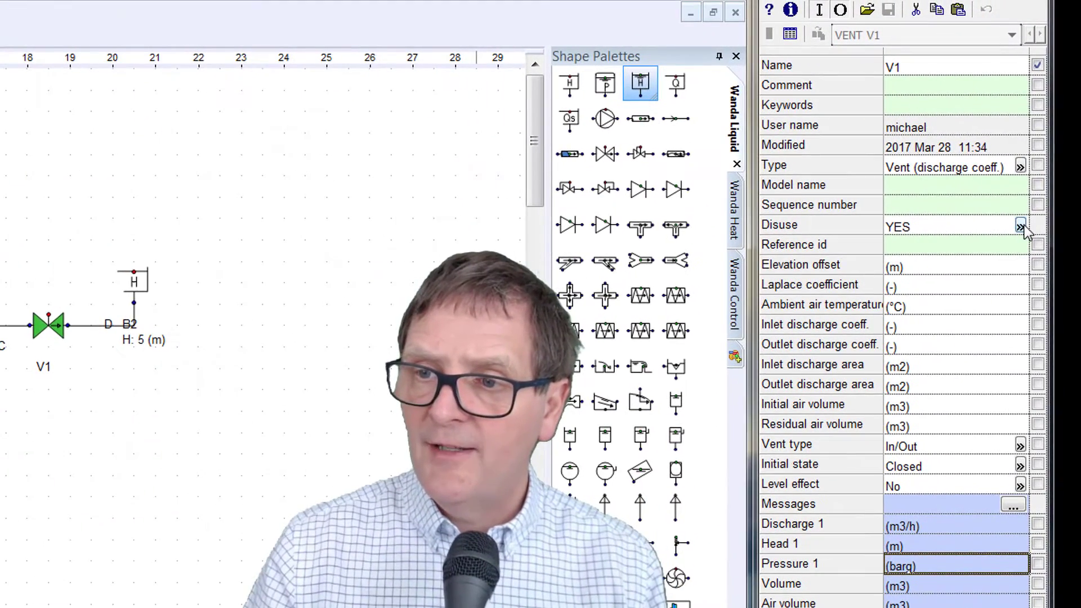
pyautogui.click(1079, 185)
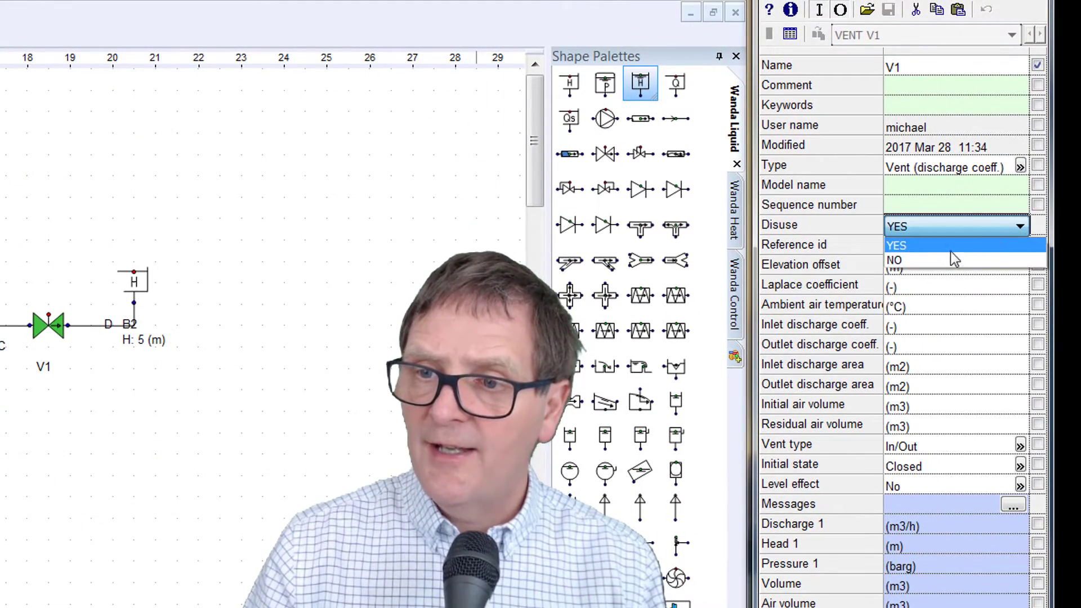
pyautogui.click(940, 259)
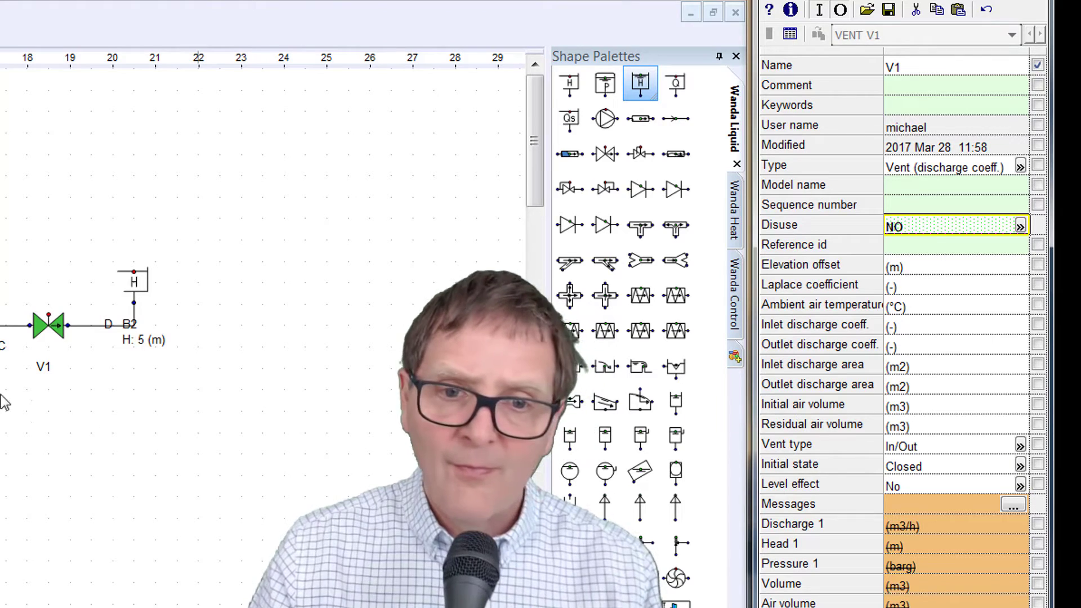
# Check node B's elevation, and give the vent a 10 m elevation offset, Laplace coefficient 1.4 and ambient air temperature 20 °C
pyautogui.click(2, 325)
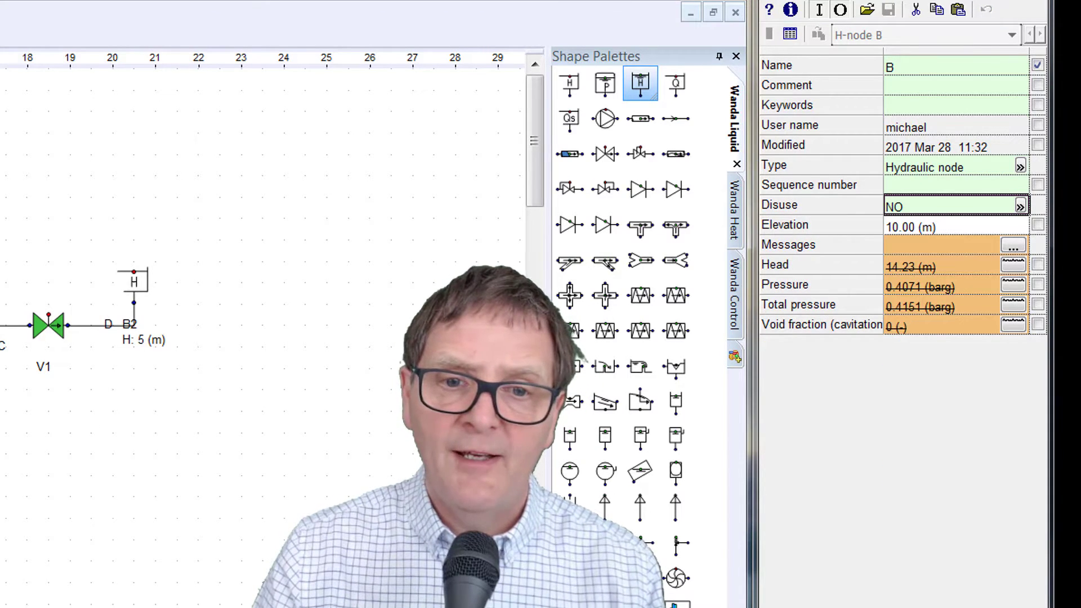
pyautogui.click(1, 303)
pyautogui.click(935, 264)
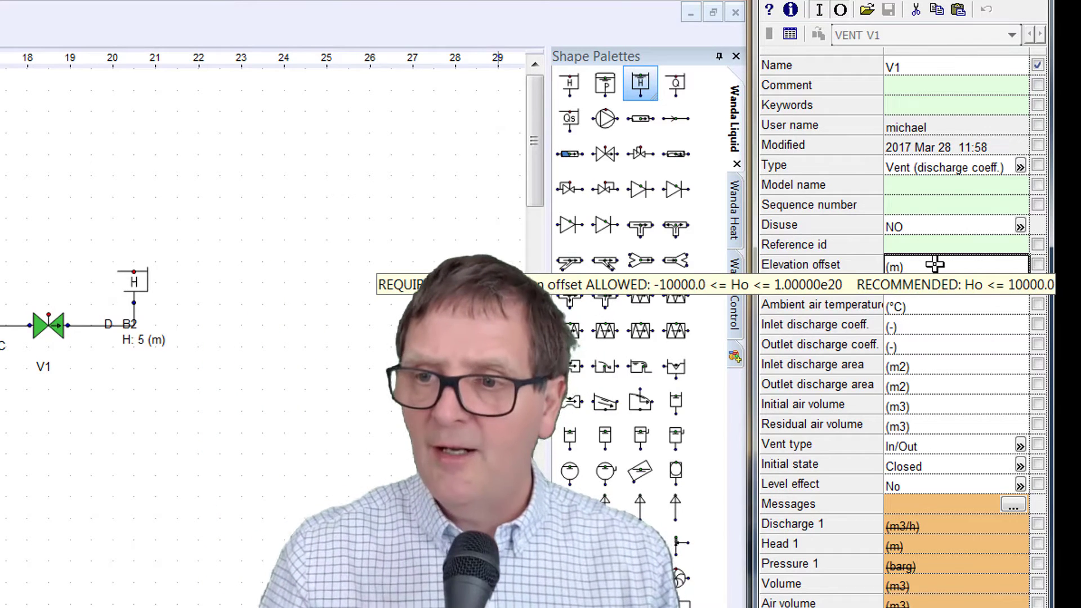
pyautogui.write('10')
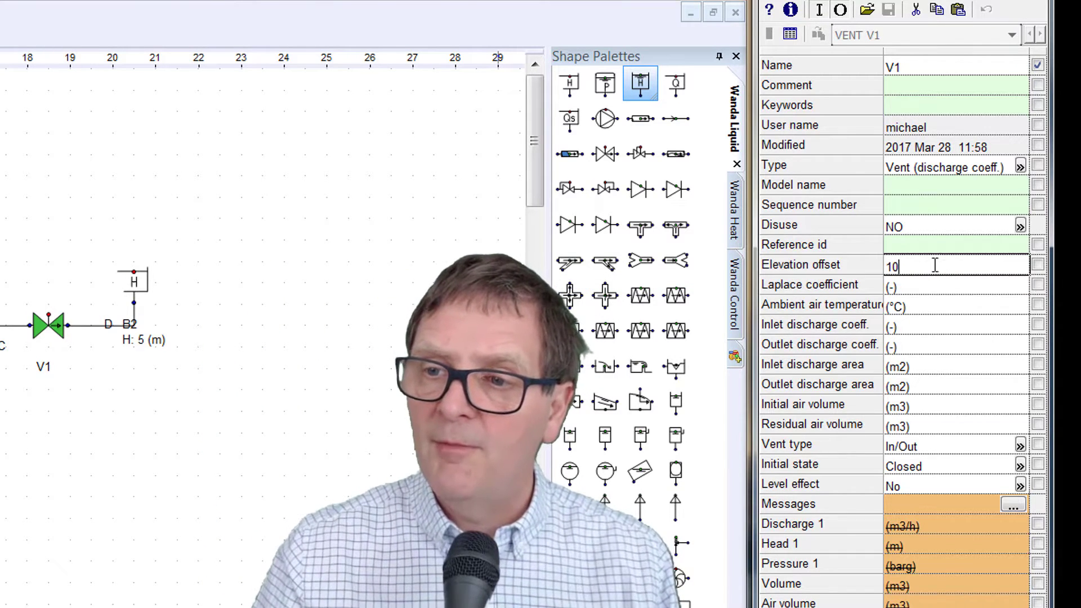
pyautogui.click(922, 284)
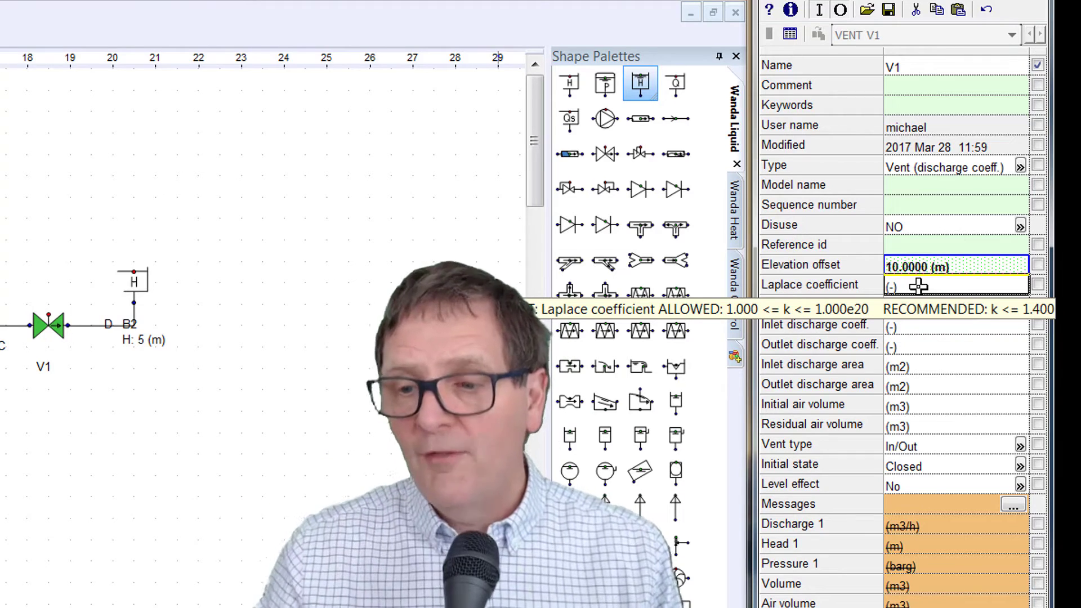
pyautogui.write('1.4')
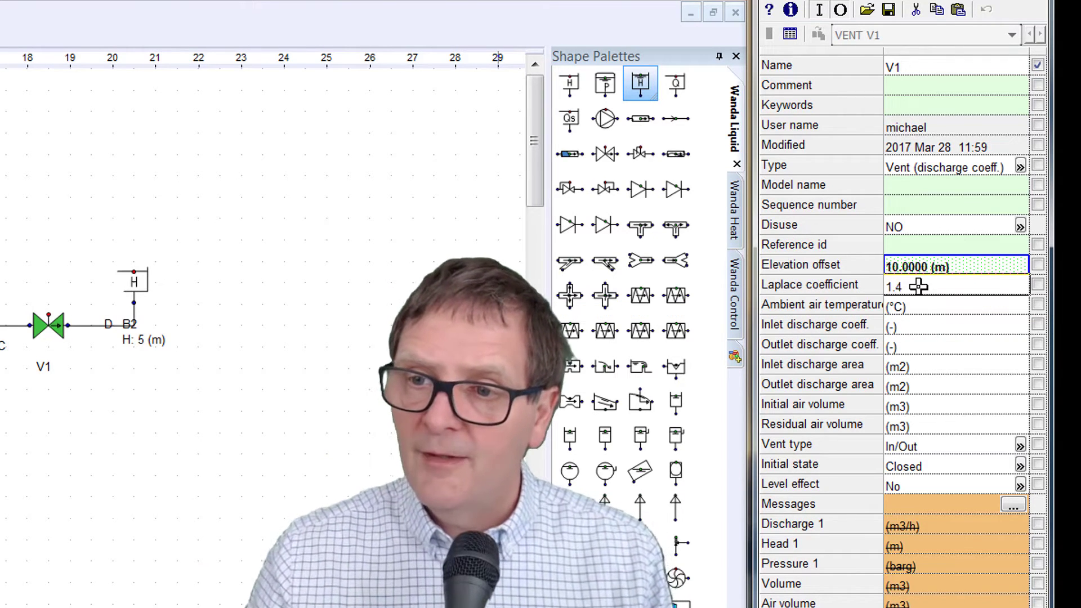
pyautogui.click(955, 306)
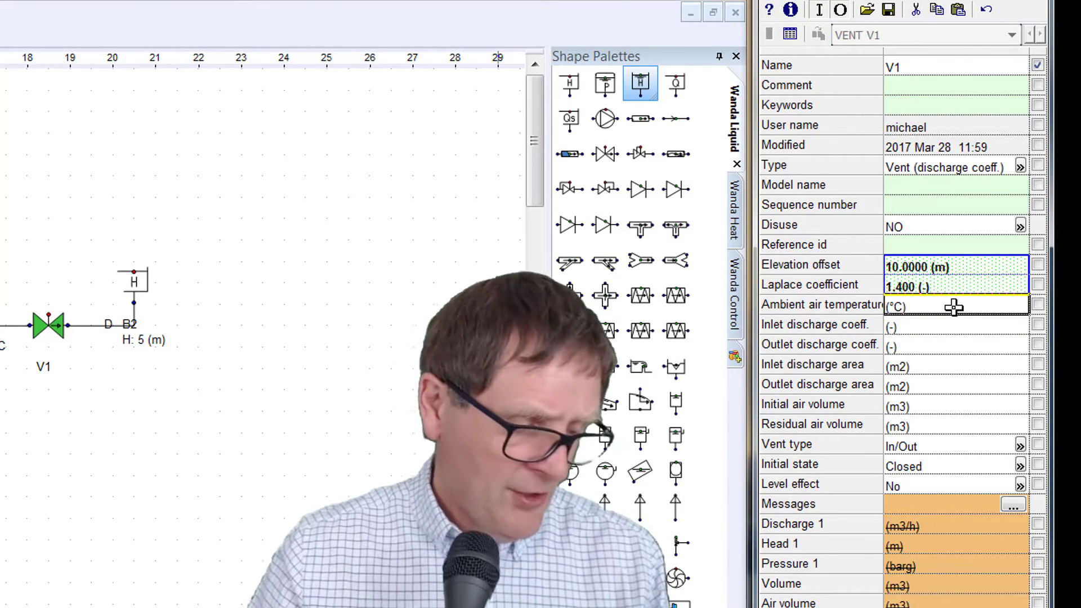
pyautogui.write('20')
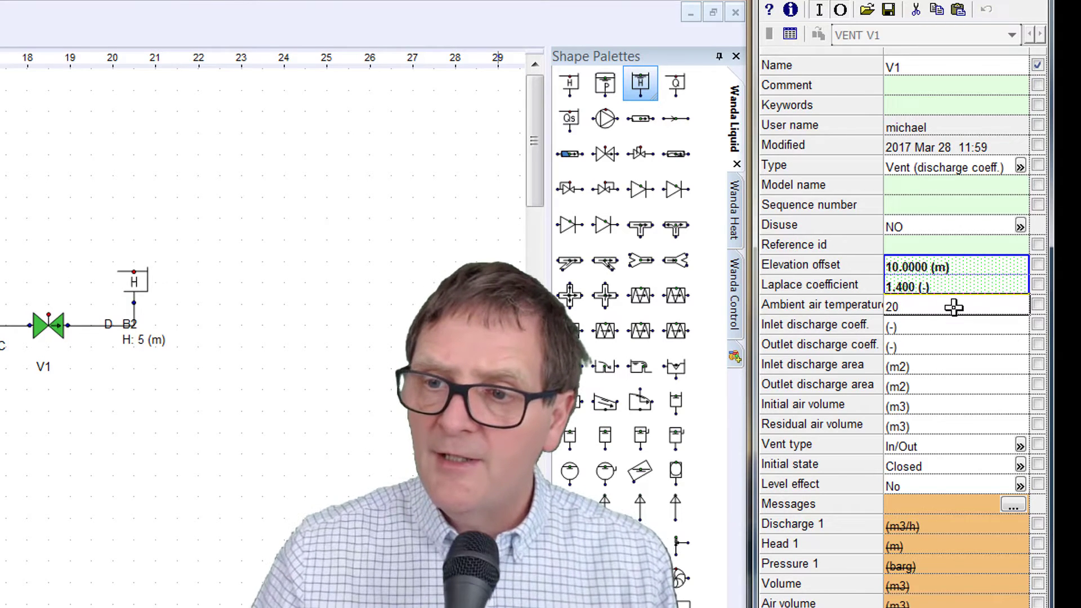
# Set both the inlet and outlet discharge coefficients of the vent to 0.7
pyautogui.click(930, 325)
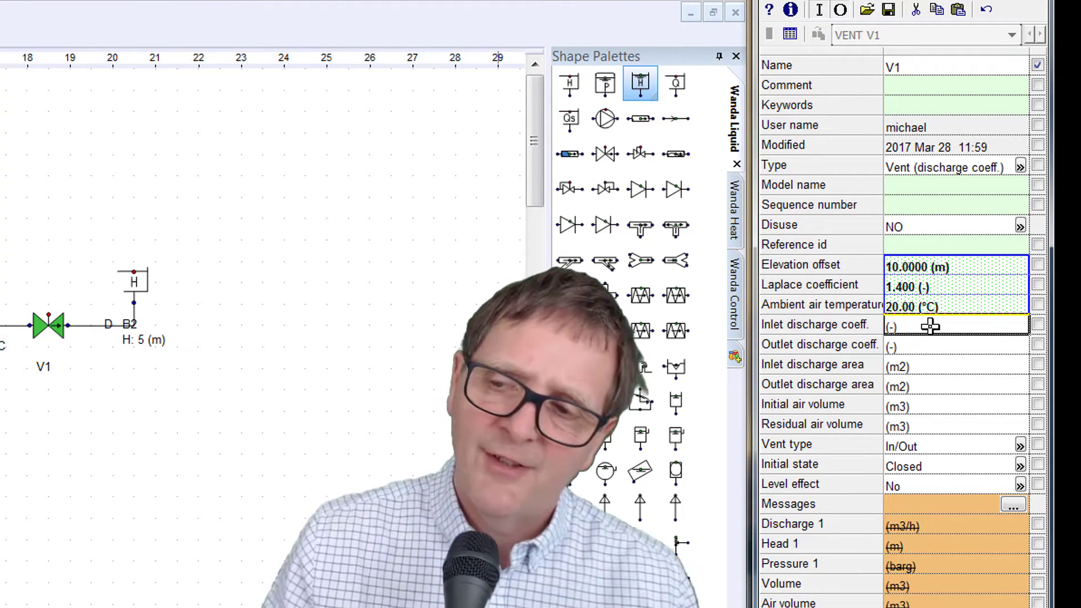
pyautogui.write('0')
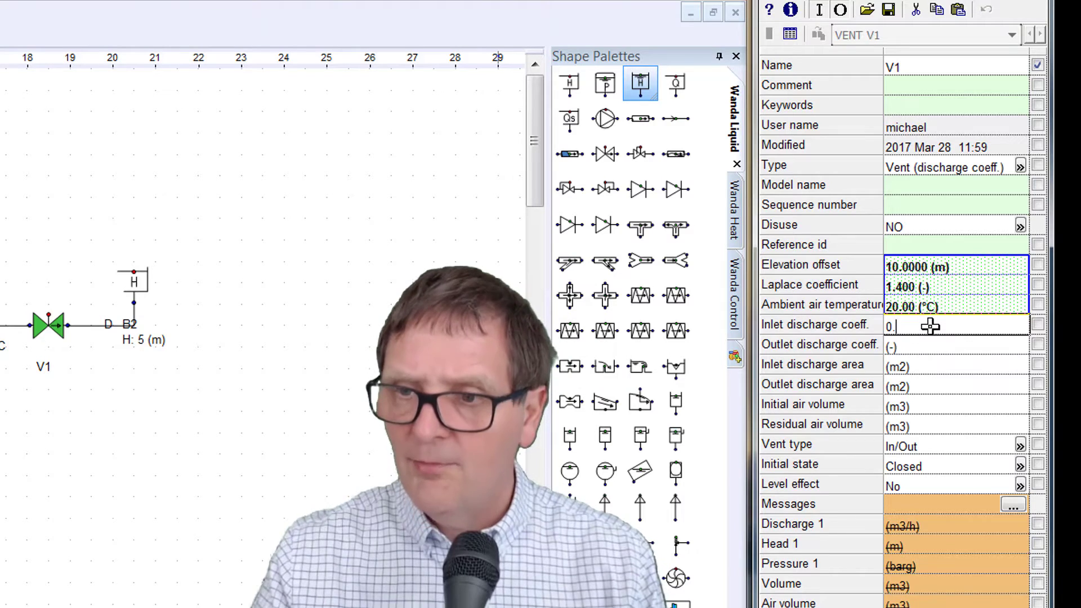
pyautogui.write('.7')
pyautogui.press('Return')
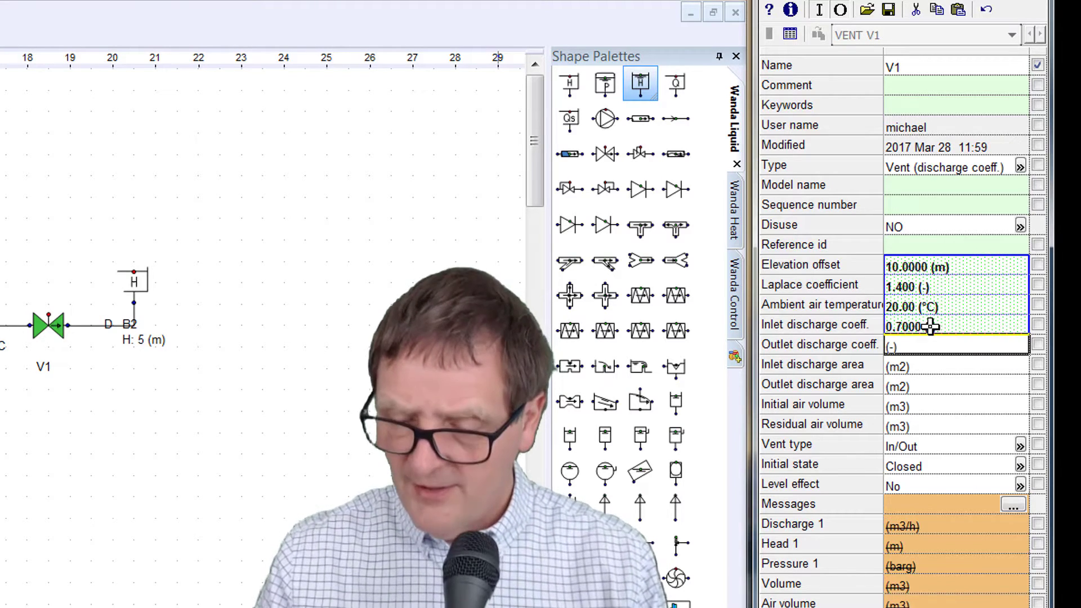
pyautogui.write('.7')
pyautogui.press('Return')
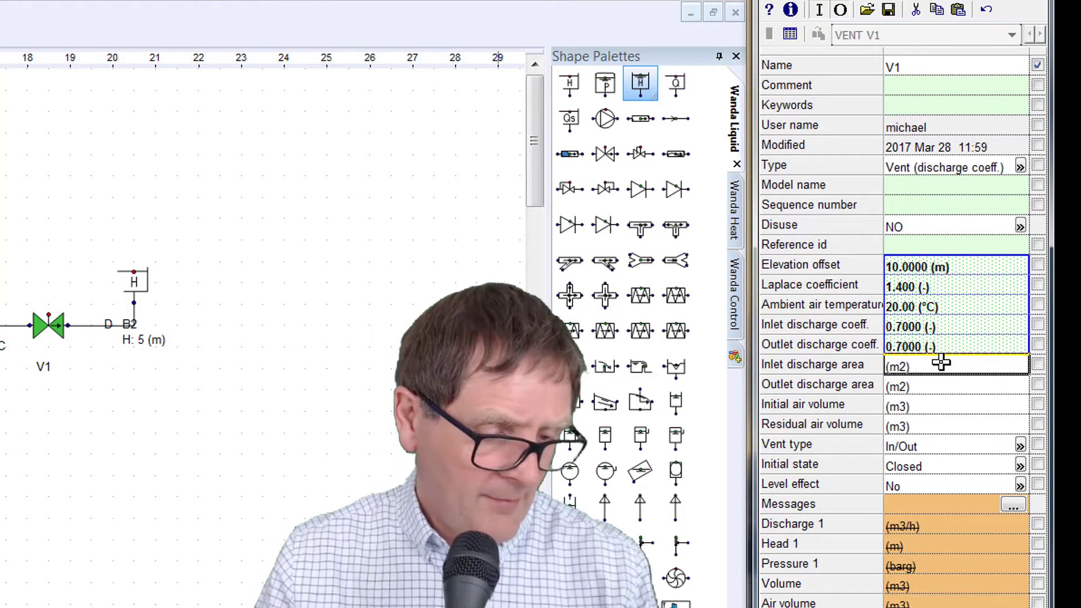
# Set both the inlet and outlet discharge areas of the vent to 3850e-6 m2
pyautogui.write('3850e-6')
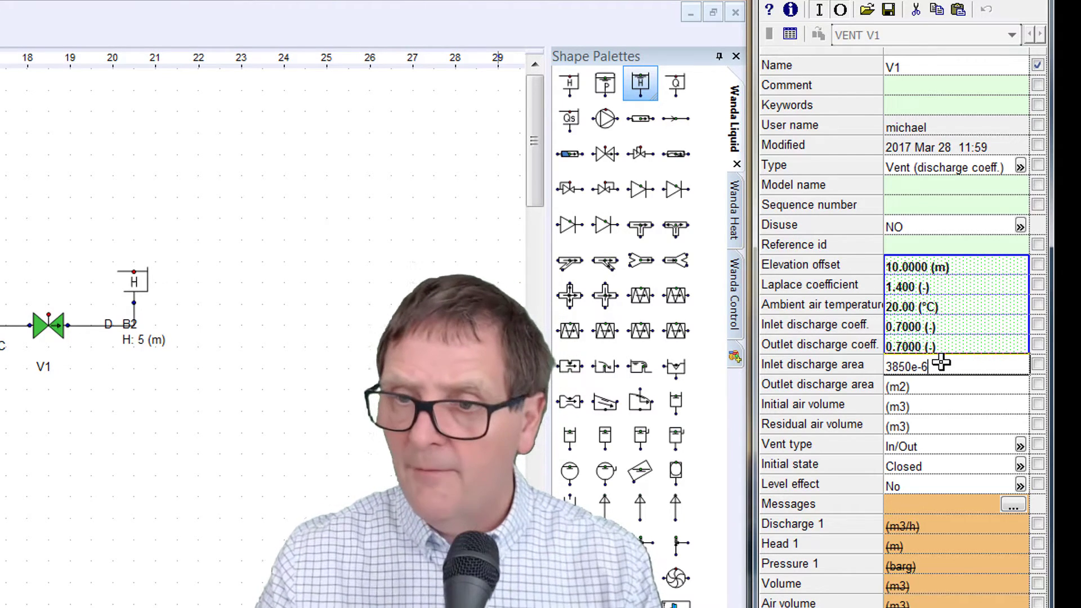
pyautogui.press('Return')
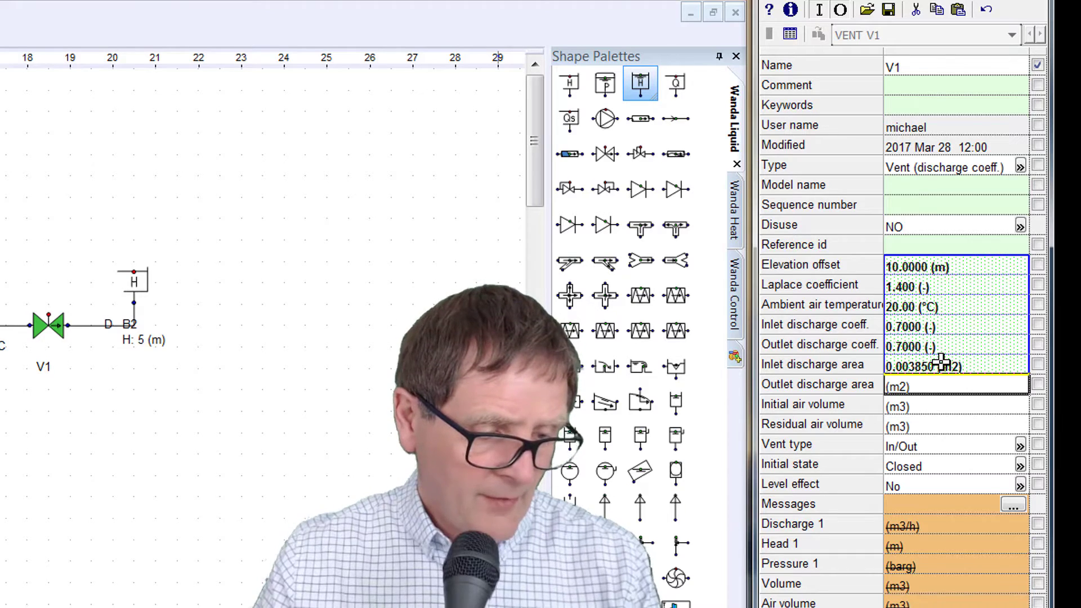
pyautogui.write('3850')
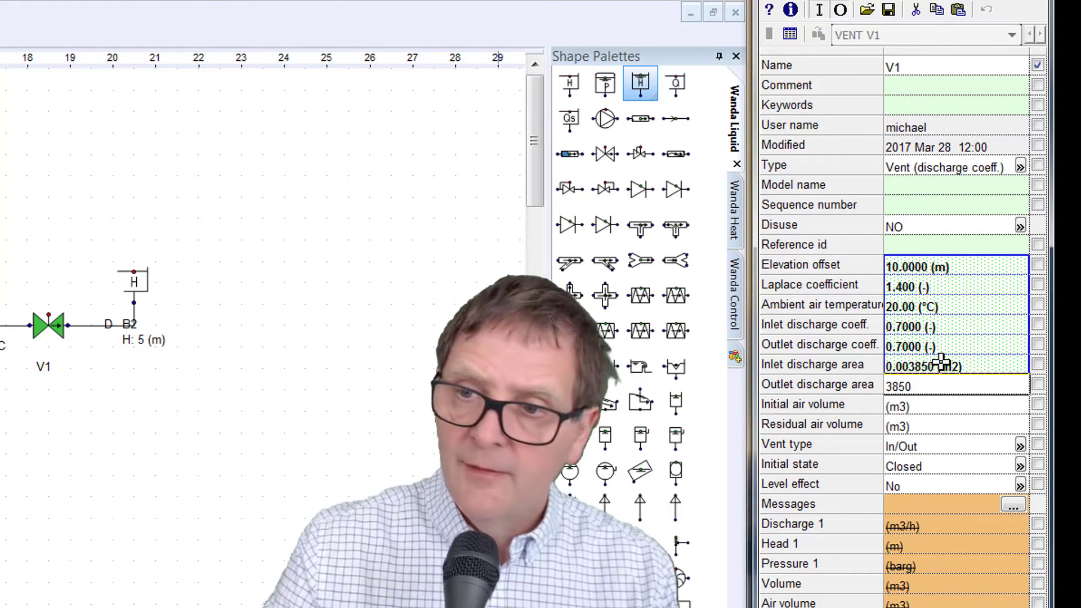
pyautogui.write('e-6')
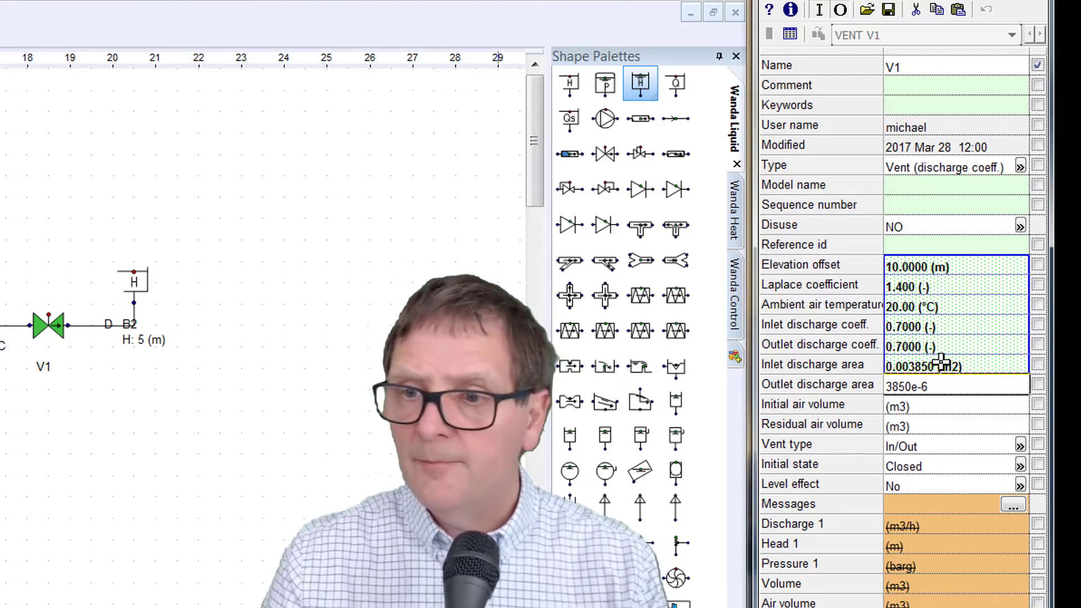
pyautogui.press('Return')
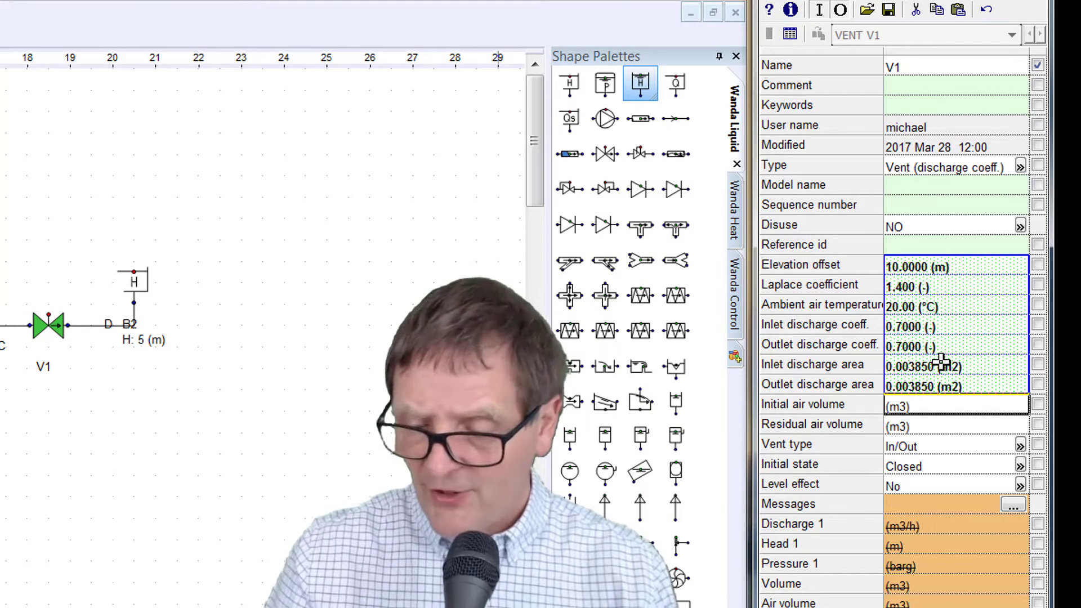
# Set the vent's initial air volume to 0 m3 and its residual air volume to 0.1 m3
pyautogui.write('0')
pyautogui.press('Return')
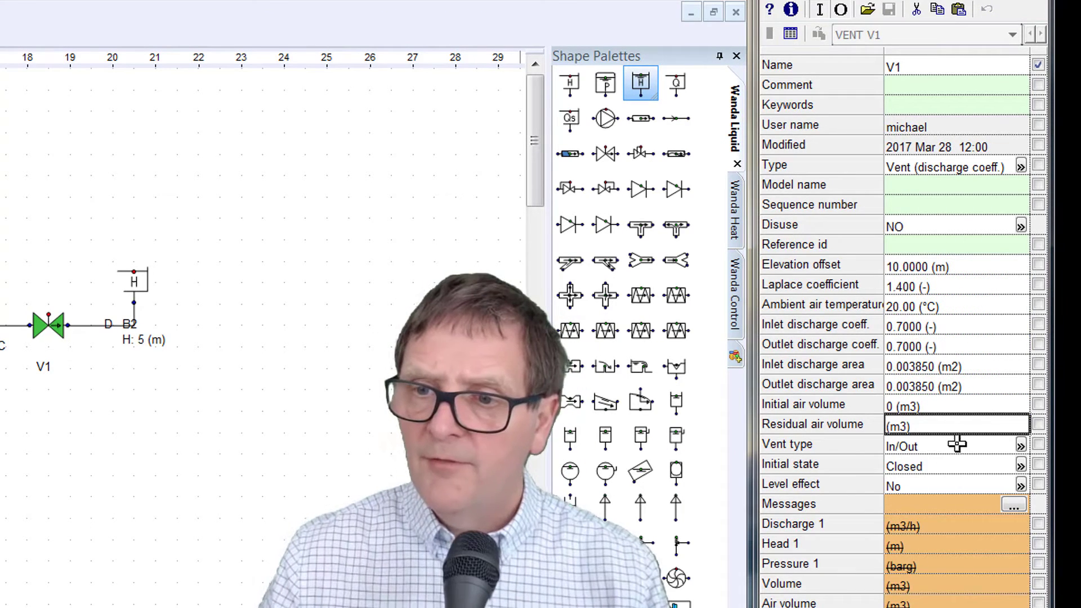
pyautogui.click(935, 425)
pyautogui.write('0.1')
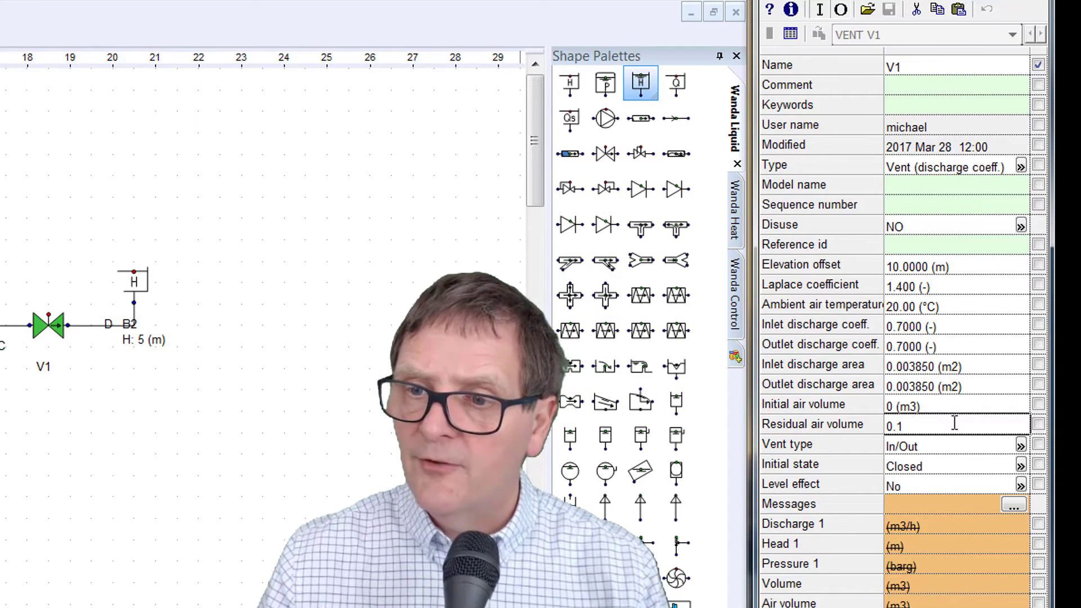
pyautogui.press('Return')
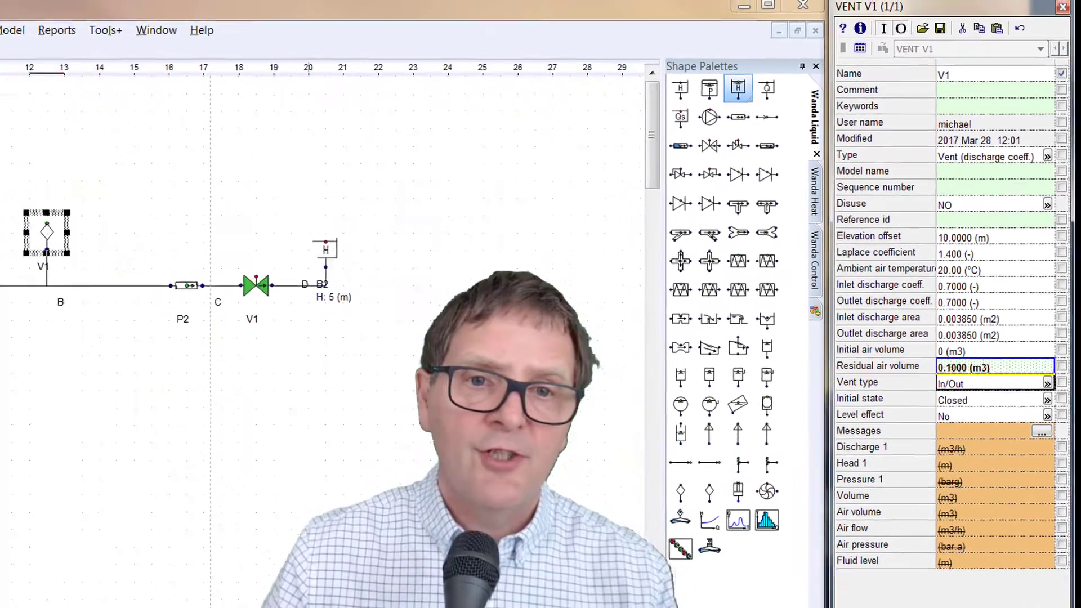
# Save the changes and run the steady calculation, reviewing and closing its message log
pyautogui.click(65, 35)
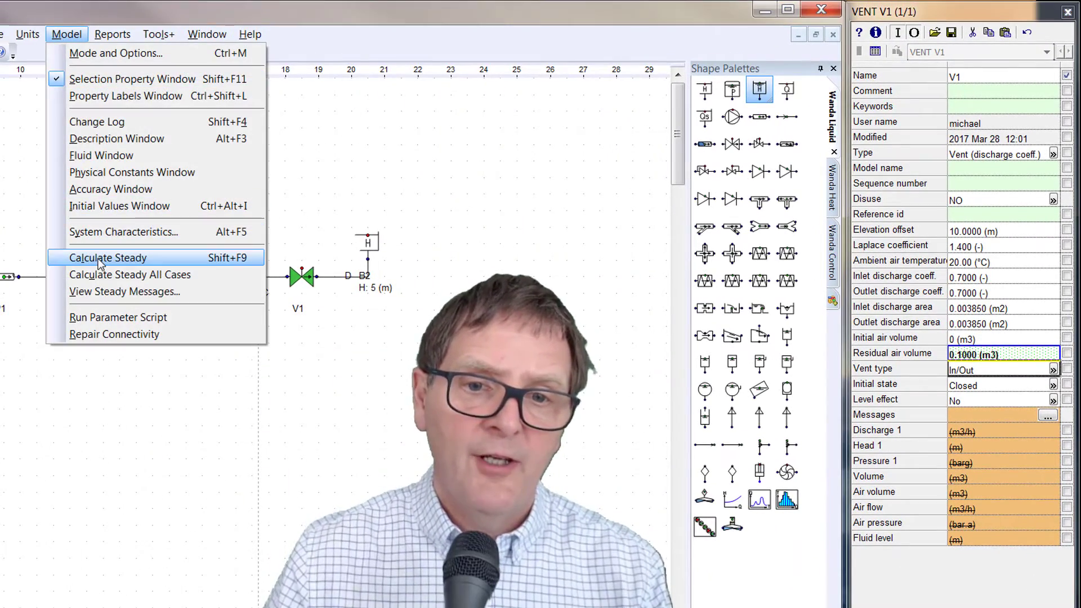
pyautogui.click(101, 259)
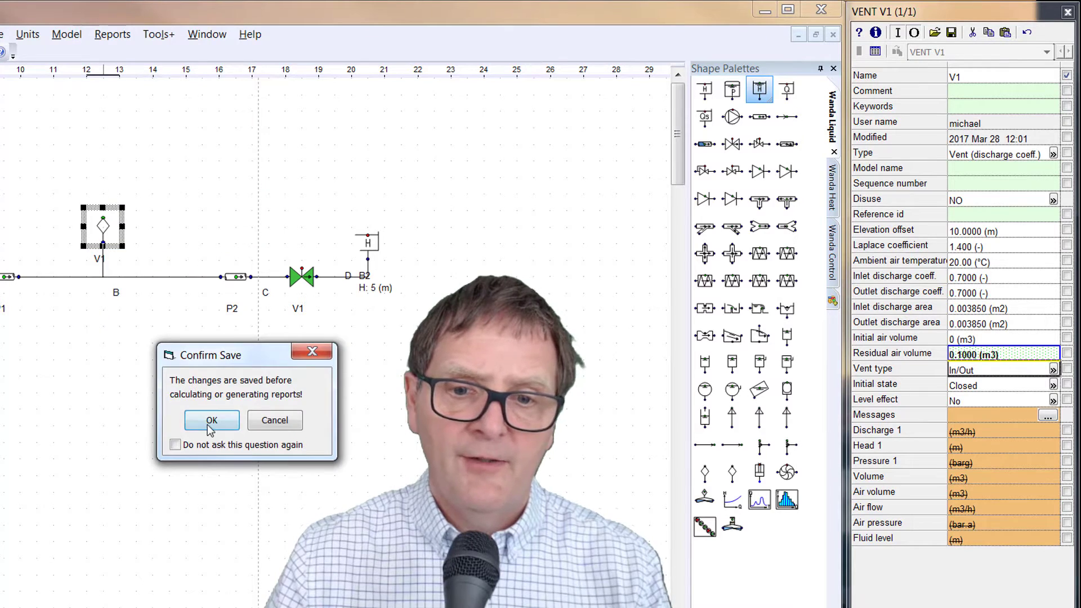
pyautogui.click(208, 422)
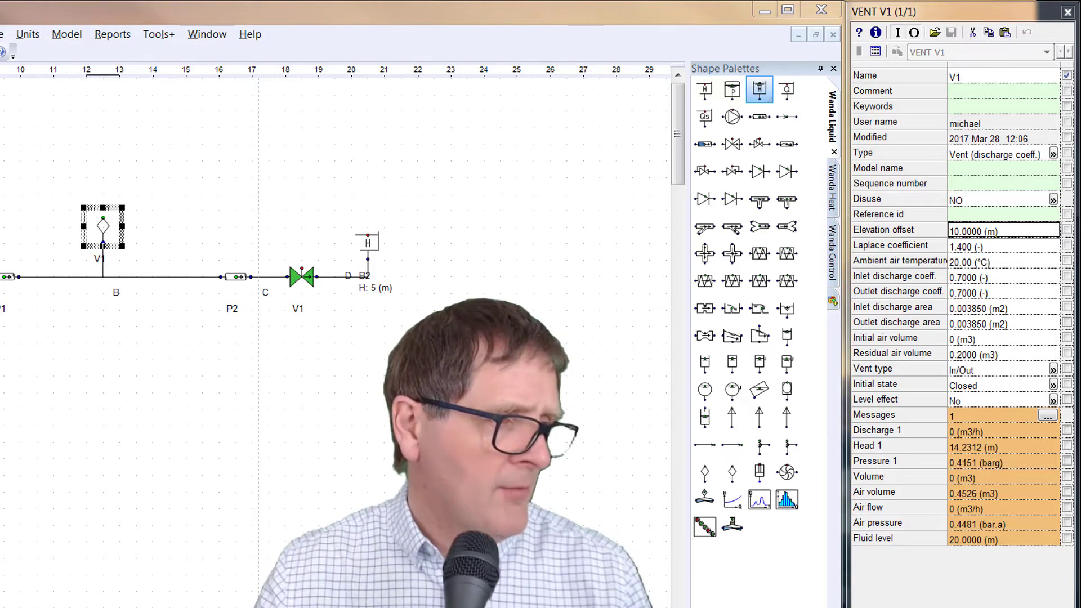
pyautogui.moveTo(0, 270); pyautogui.dragTo(568, 156)
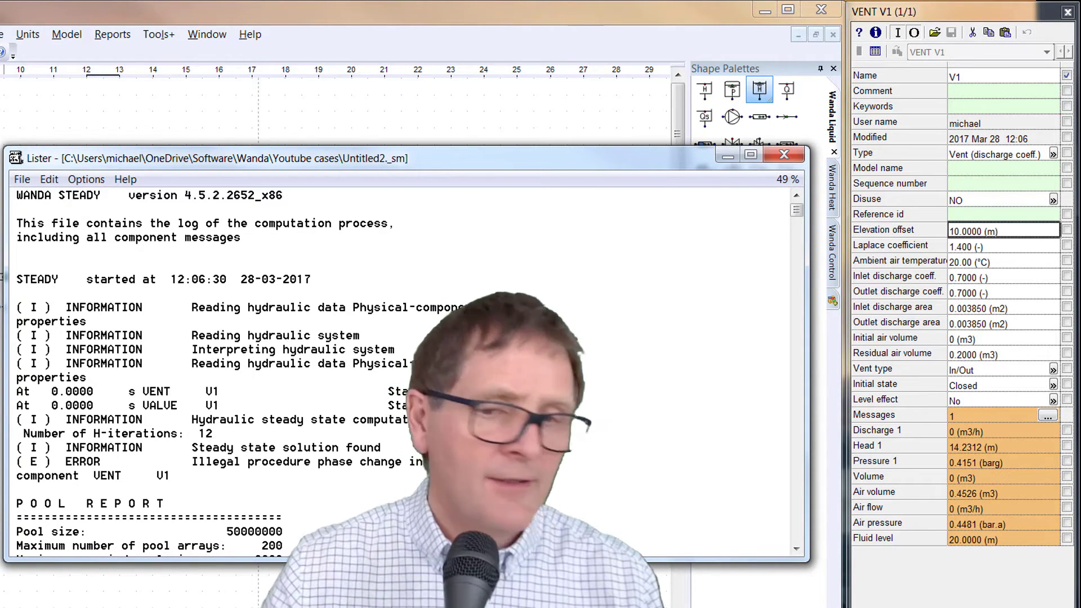
pyautogui.click(784, 155)
pyautogui.click(166, 236)
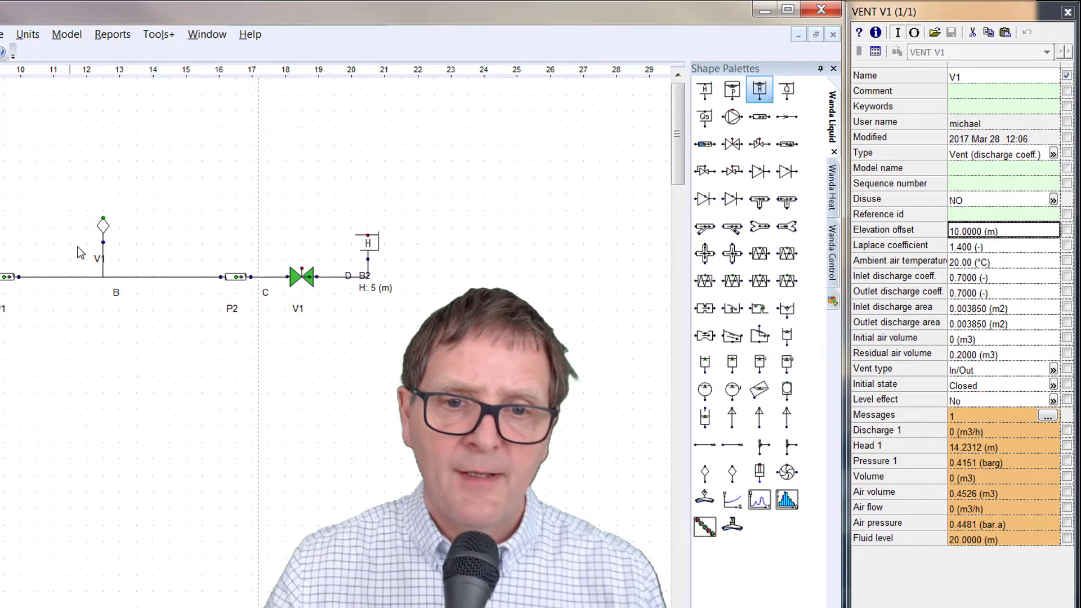
# Set the elevation offset of the vent above node B to 0 m
pyautogui.click(104, 222)
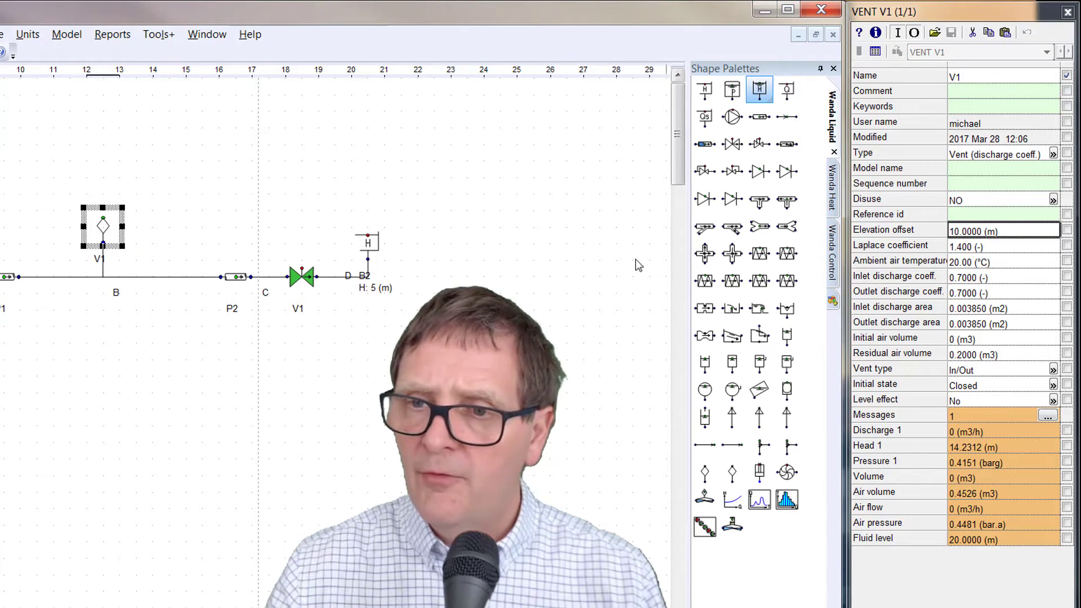
pyautogui.click(978, 230)
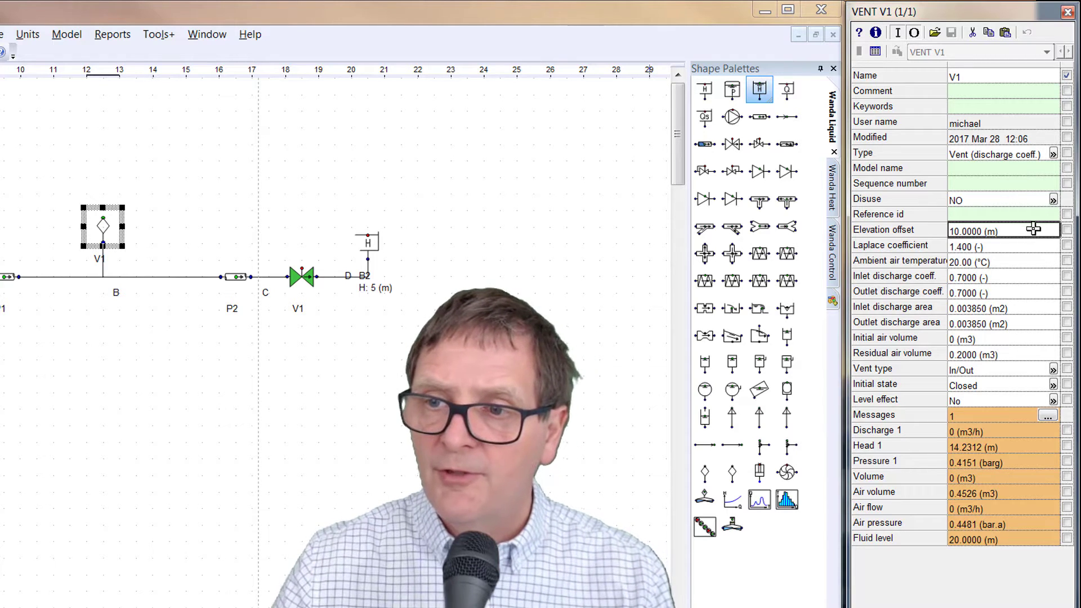
pyautogui.write('0')
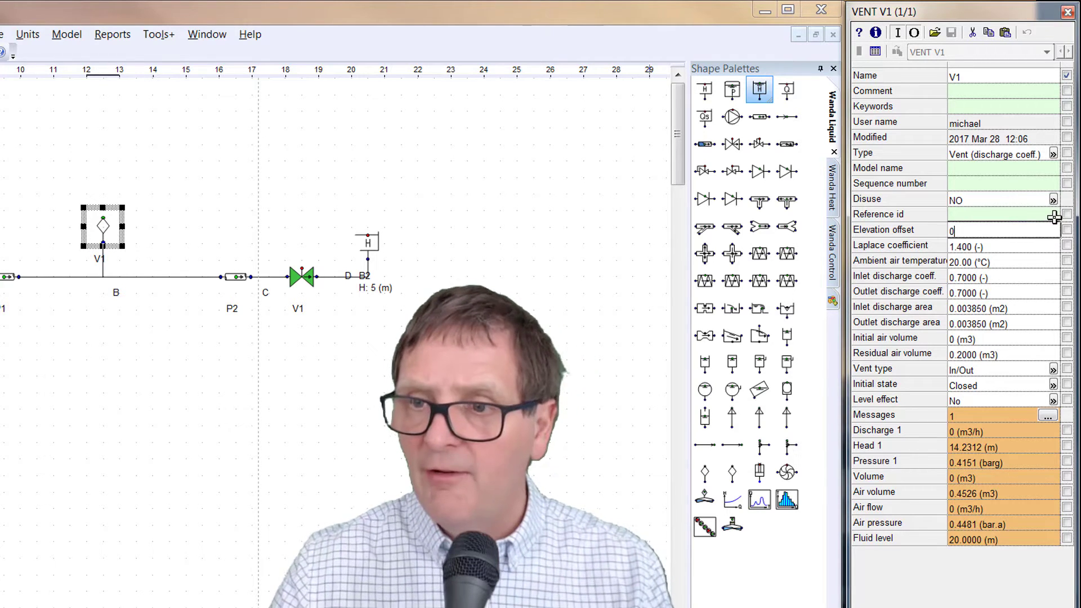
pyautogui.click(1044, 261)
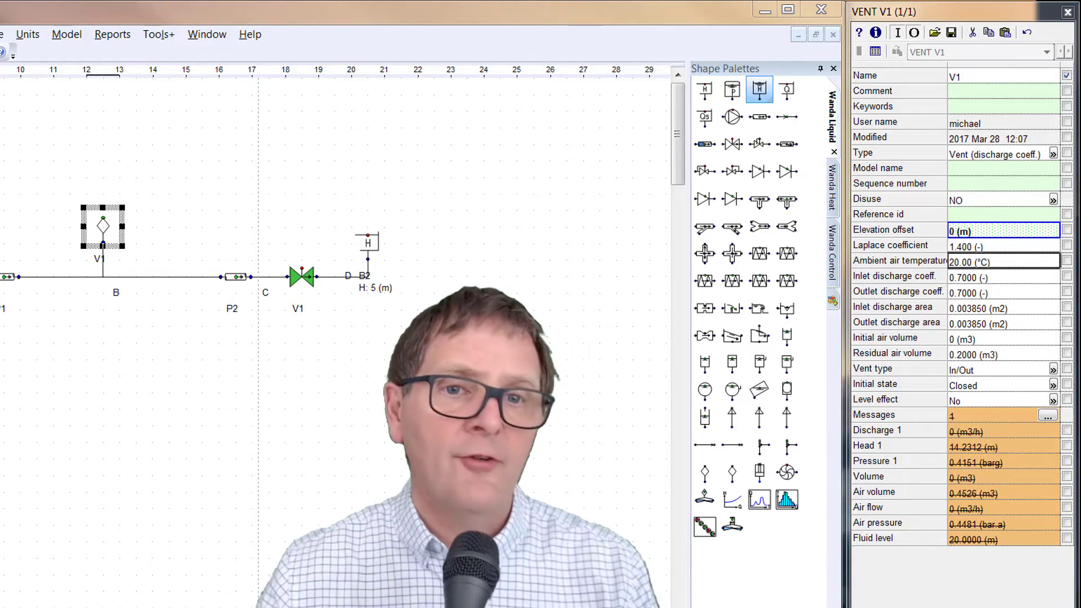
# Rerun the steady calculation with the corrected vent offset, accepting the save of the changes
pyautogui.click(61, 37)
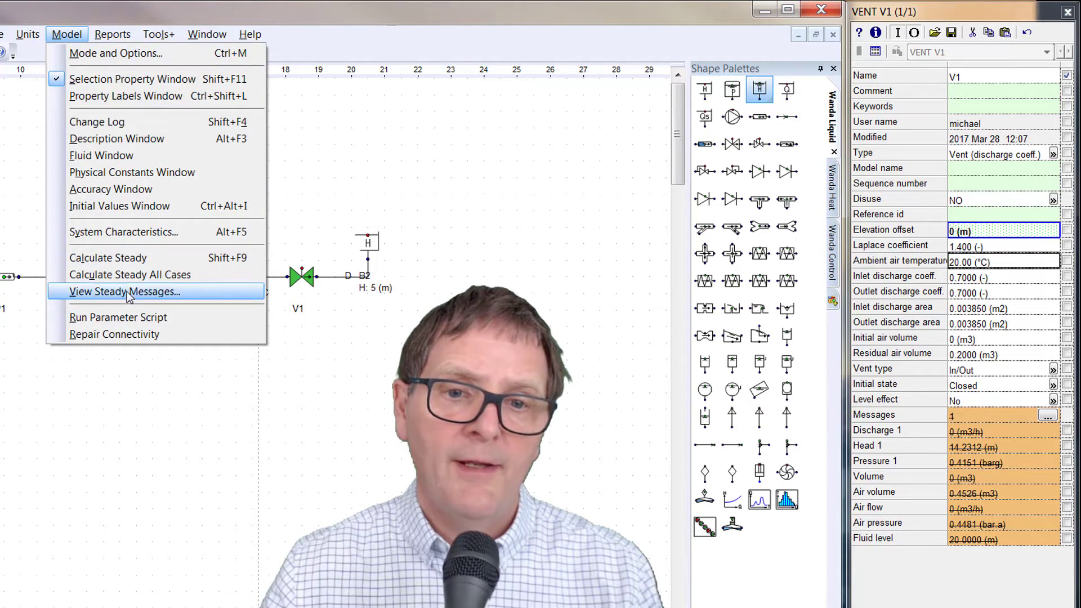
pyautogui.click(119, 259)
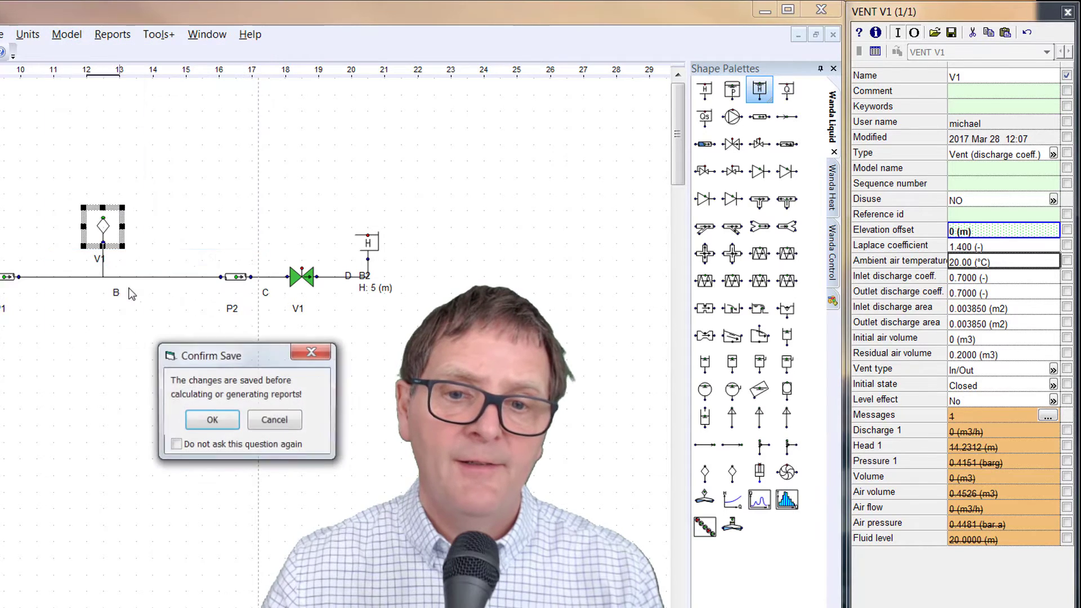
pyautogui.click(204, 420)
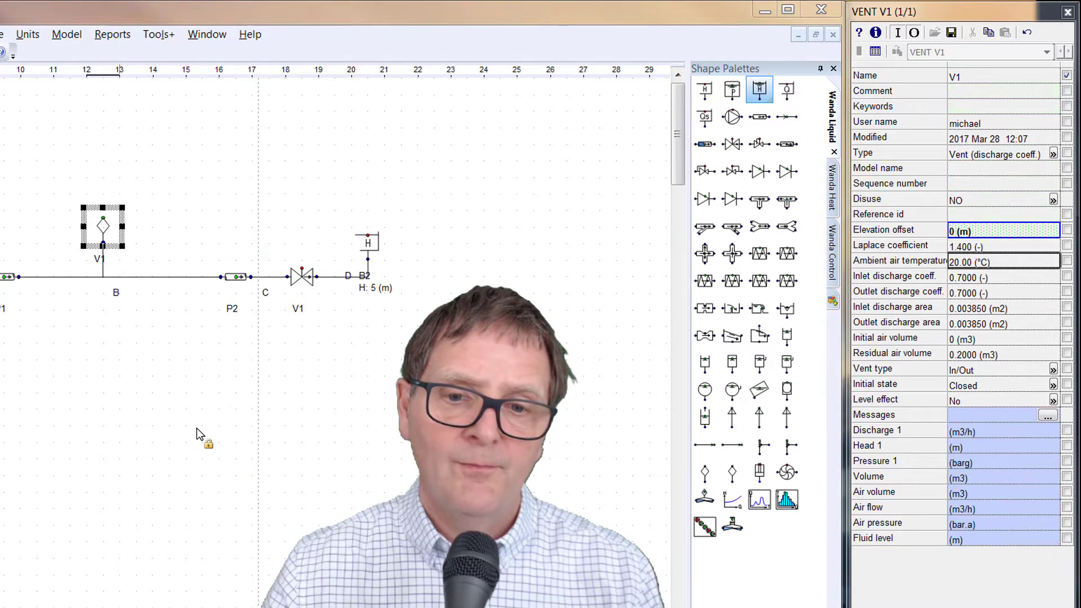
# Check the steady results at node B and the vent, and switch the computation to Transient Mode with cavitation, accepting the loss of calculated data
pyautogui.click(132, 278)
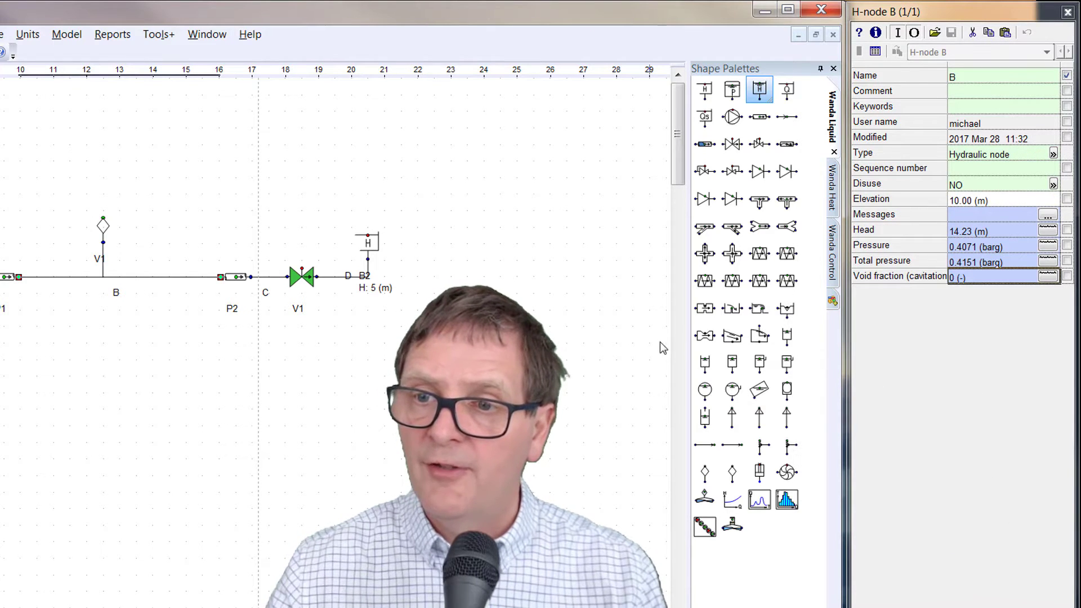
pyautogui.click(103, 228)
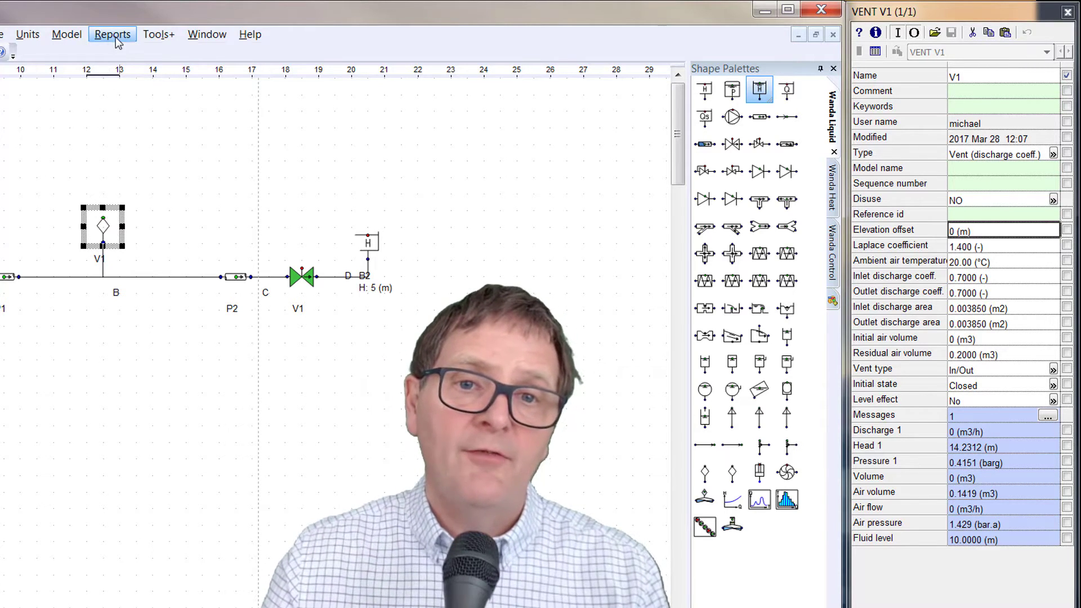
pyautogui.click(84, 40)
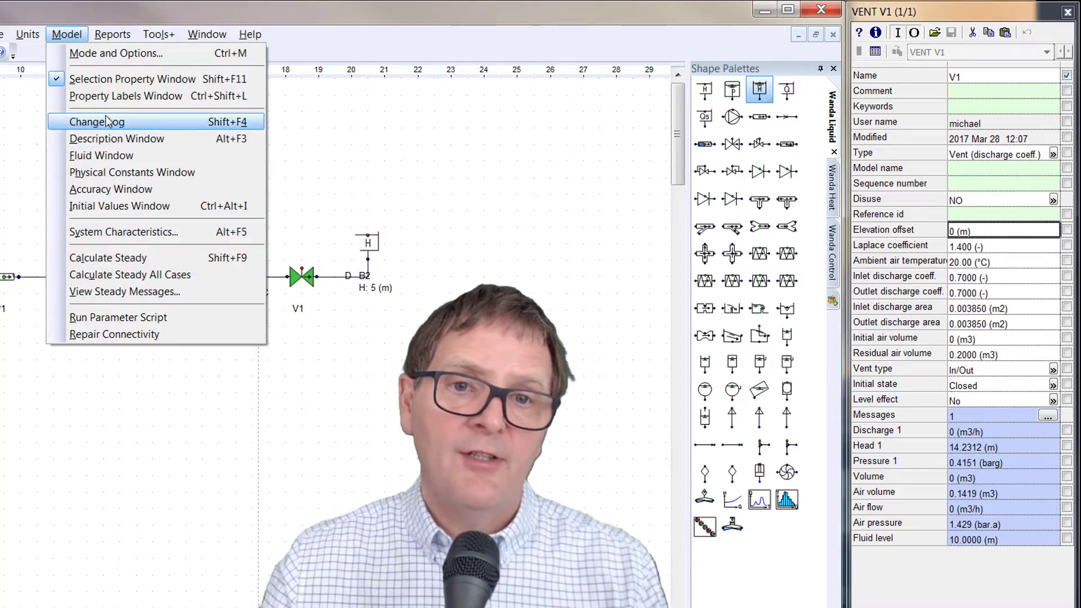
pyautogui.click(82, 53)
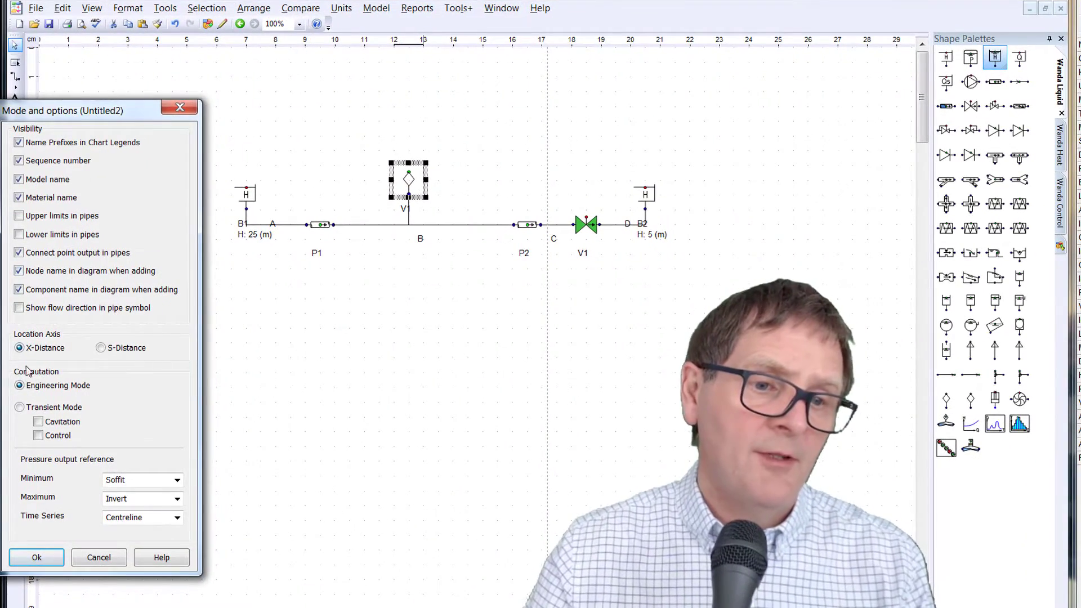
pyautogui.click(20, 407)
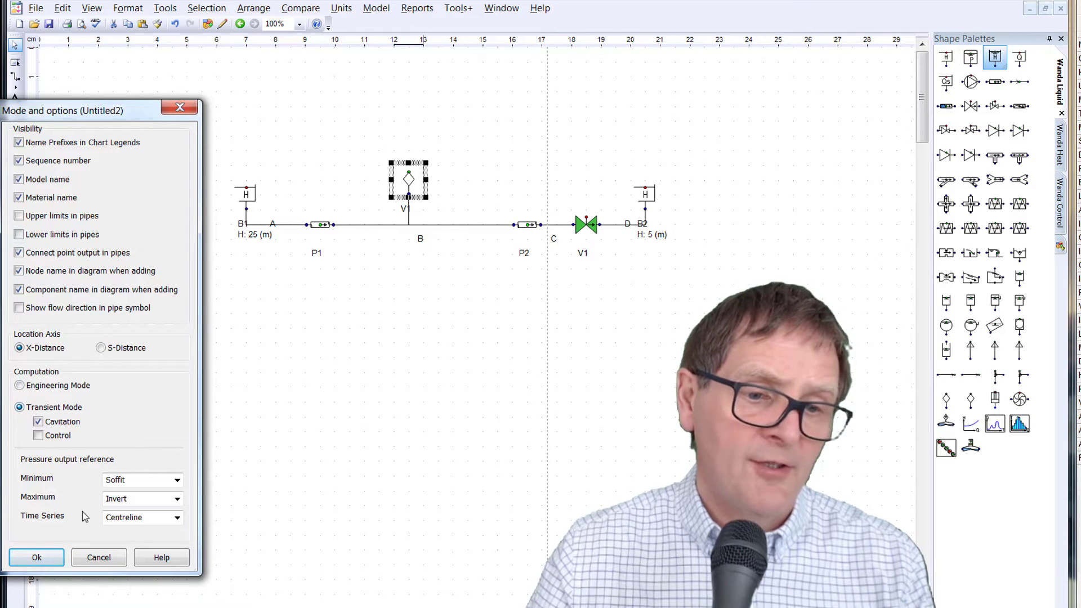
pyautogui.click(37, 557)
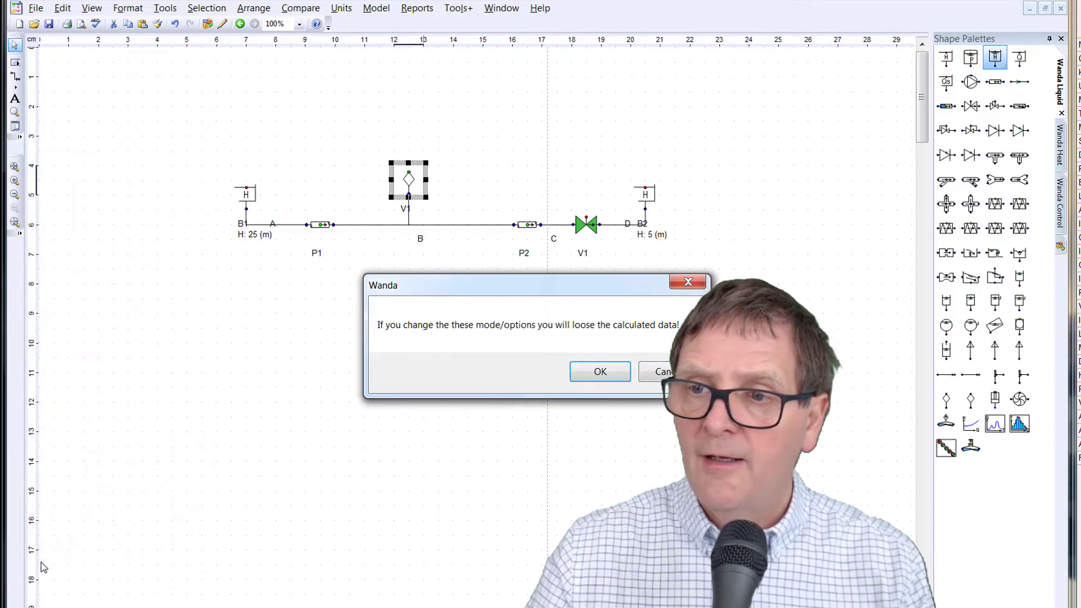
pyautogui.click(596, 374)
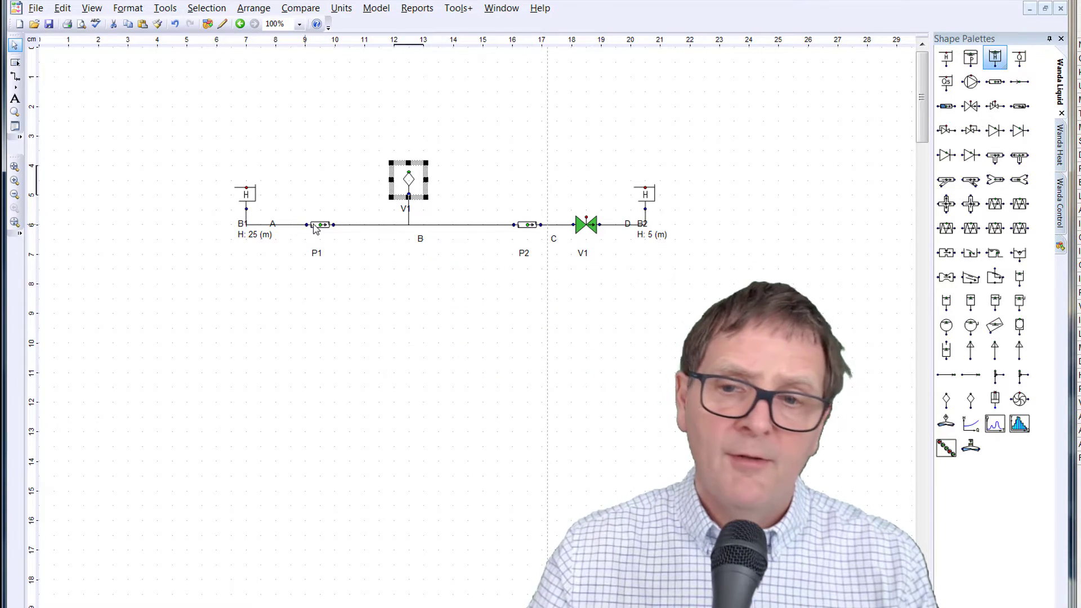
# Select pipes P1 and P2 together and choose Waterhammer as their calculation mode
pyautogui.click(316, 227)
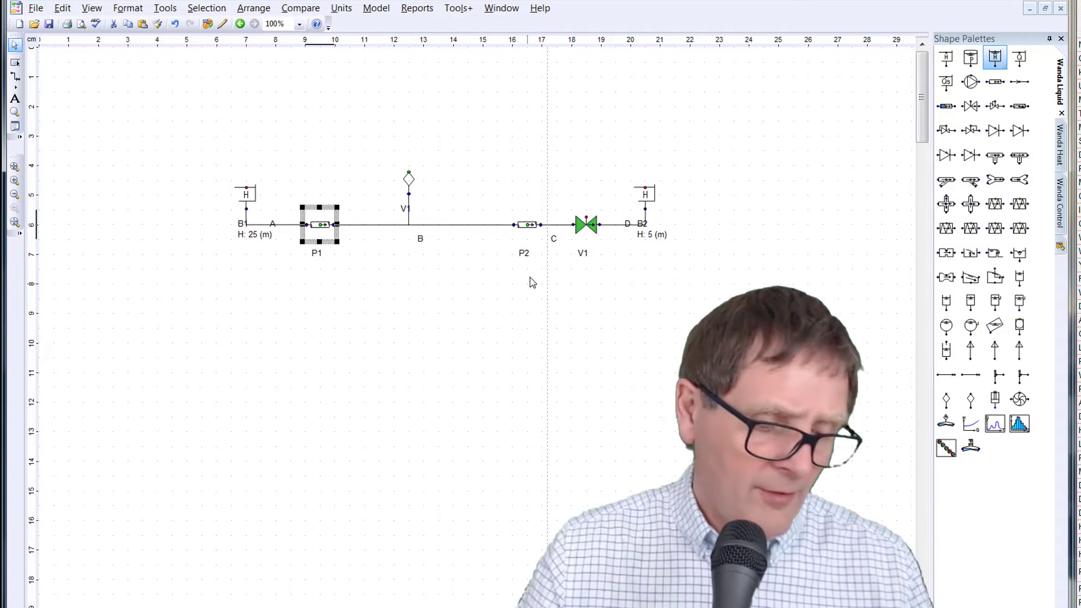
pyautogui.keyDown('shift'); pyautogui.click(527, 228); pyautogui.keyUp('shift')
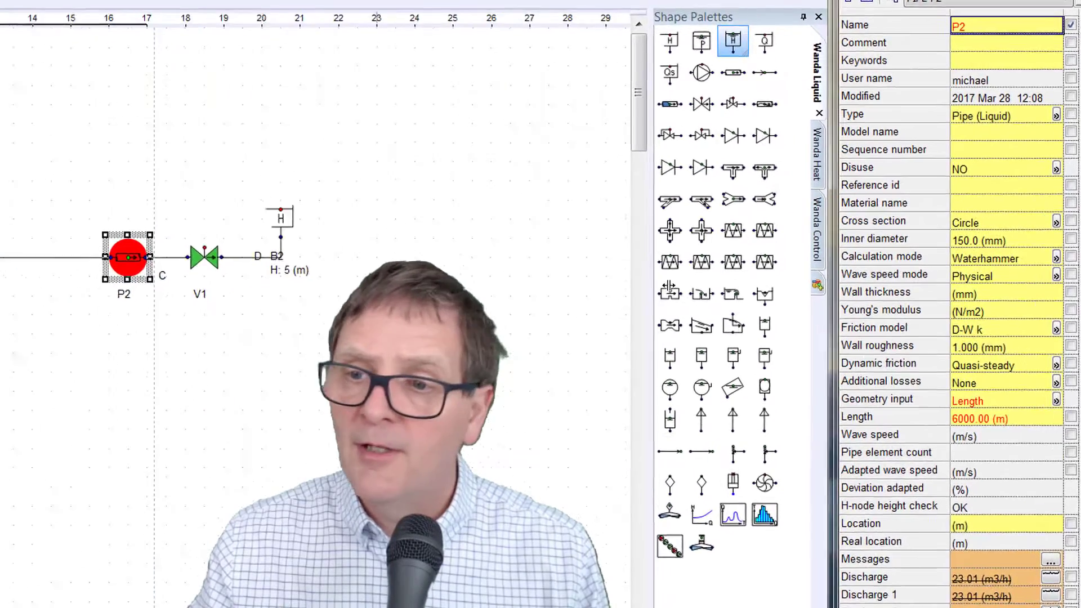
pyautogui.click(1056, 257)
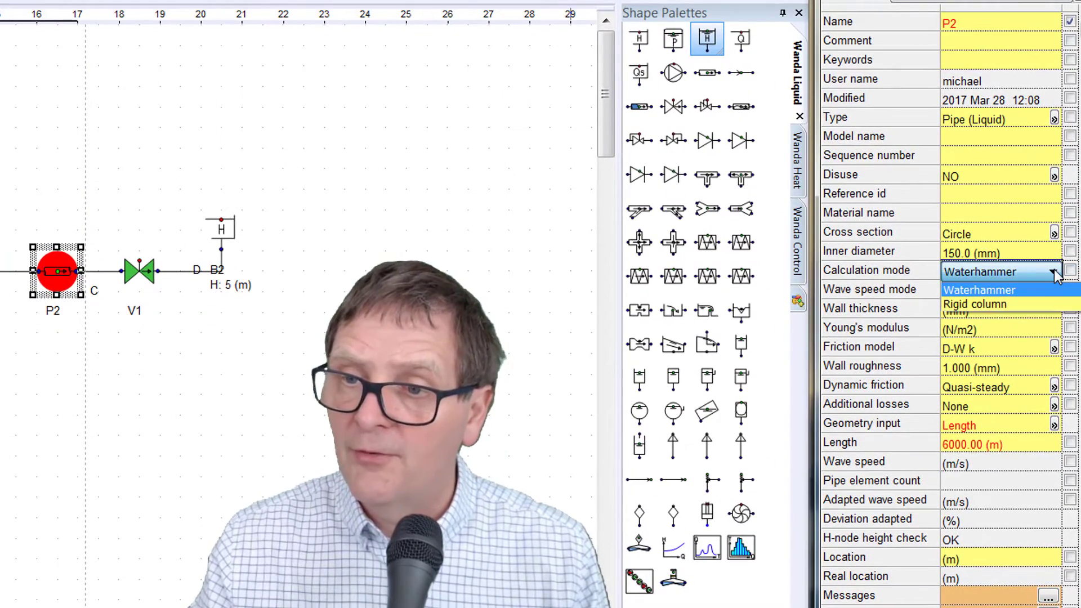
pyautogui.click(1056, 272)
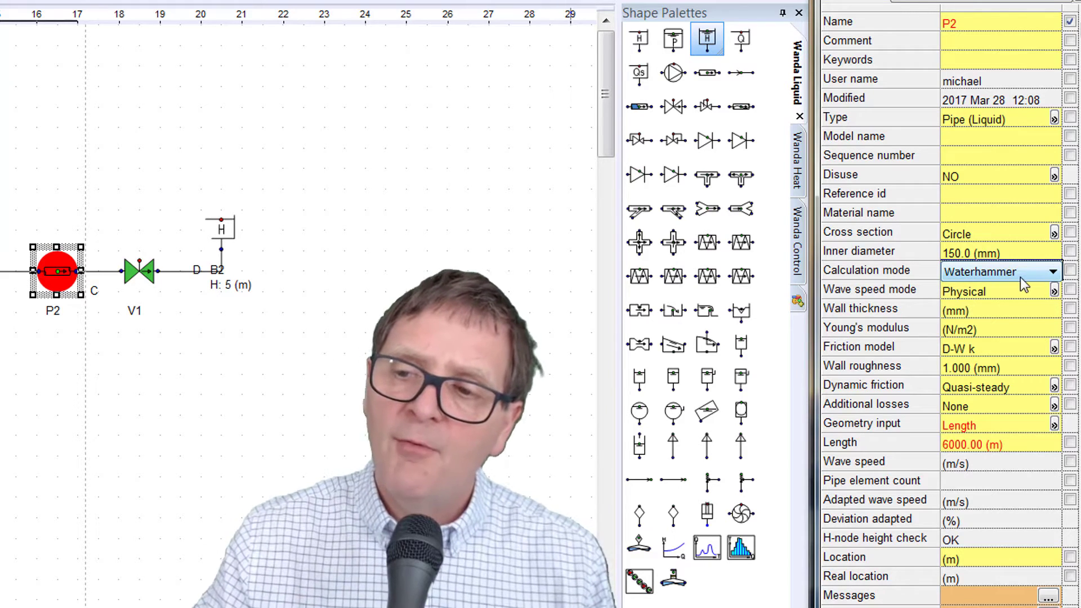
pyautogui.click(1060, 271)
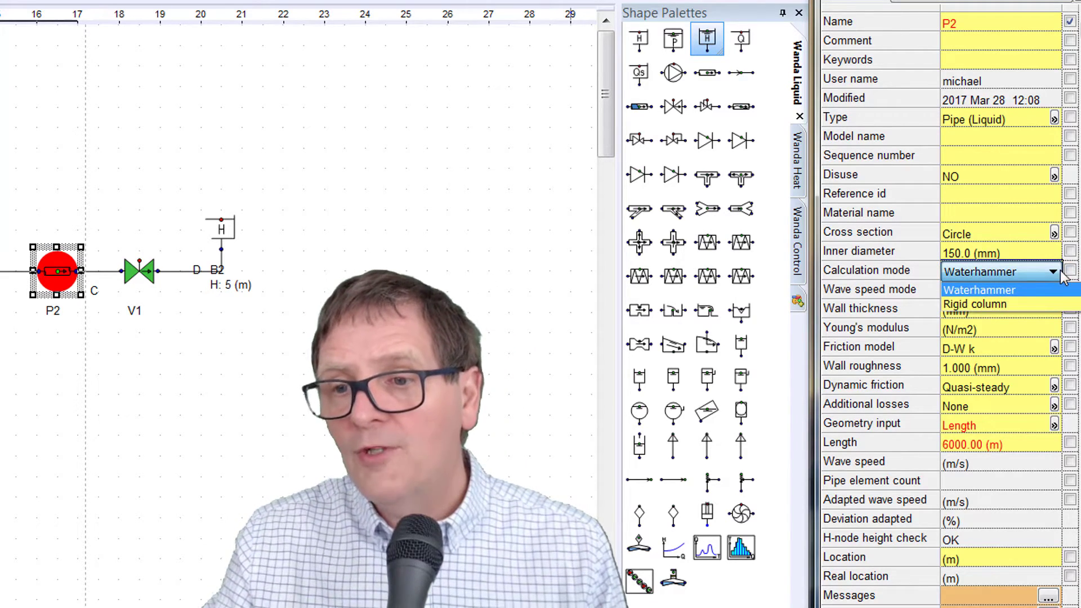
pyautogui.click(1005, 290)
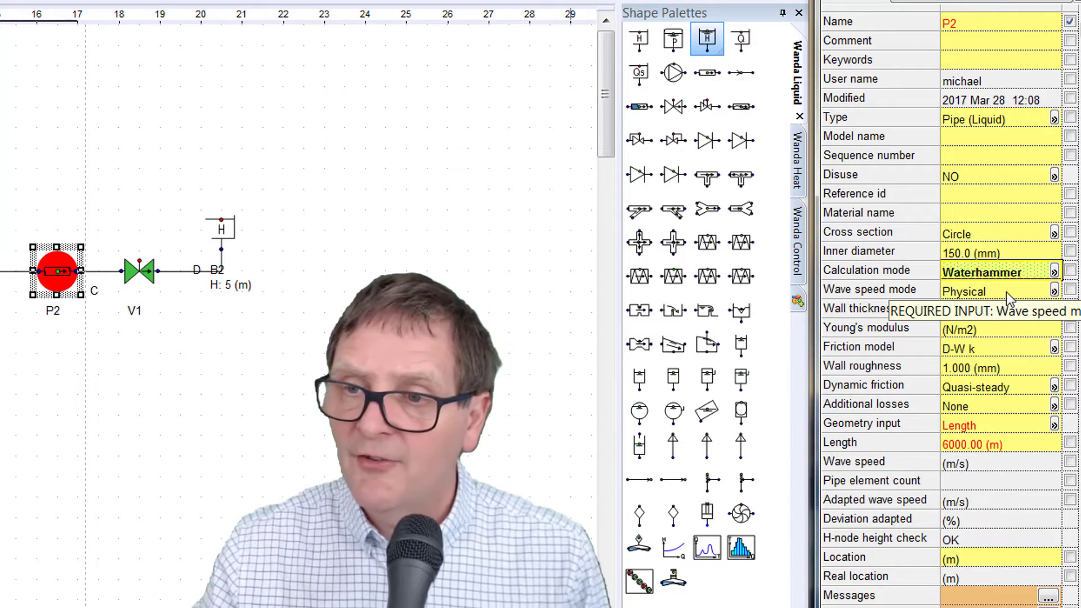
# Set the wave speed mode of pipe P2 to Specified with a specified wave speed of 1200 m/s
pyautogui.click(1054, 291)
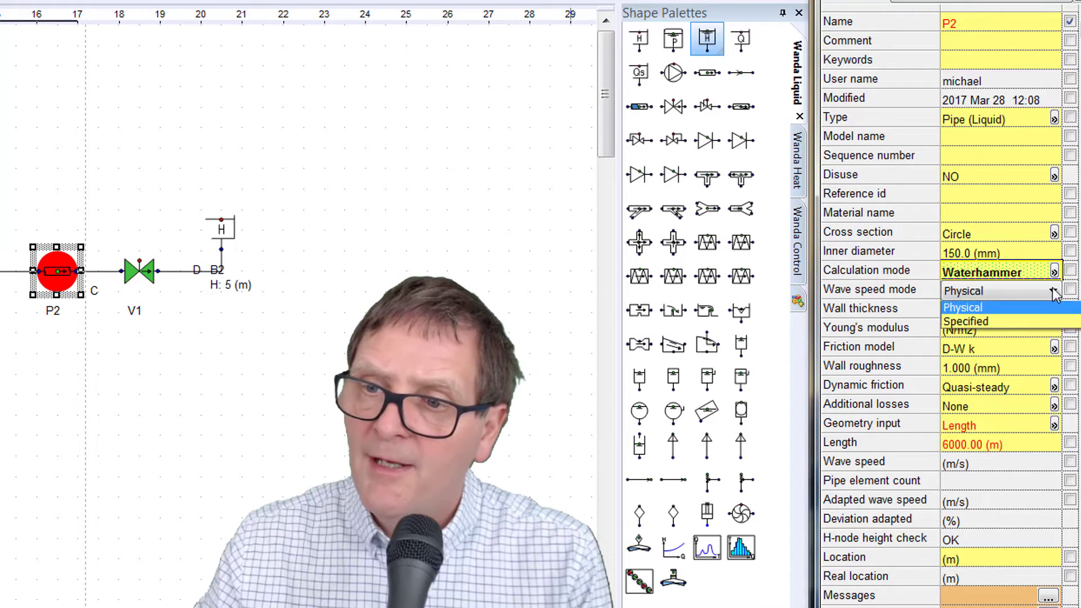
pyautogui.click(1054, 292)
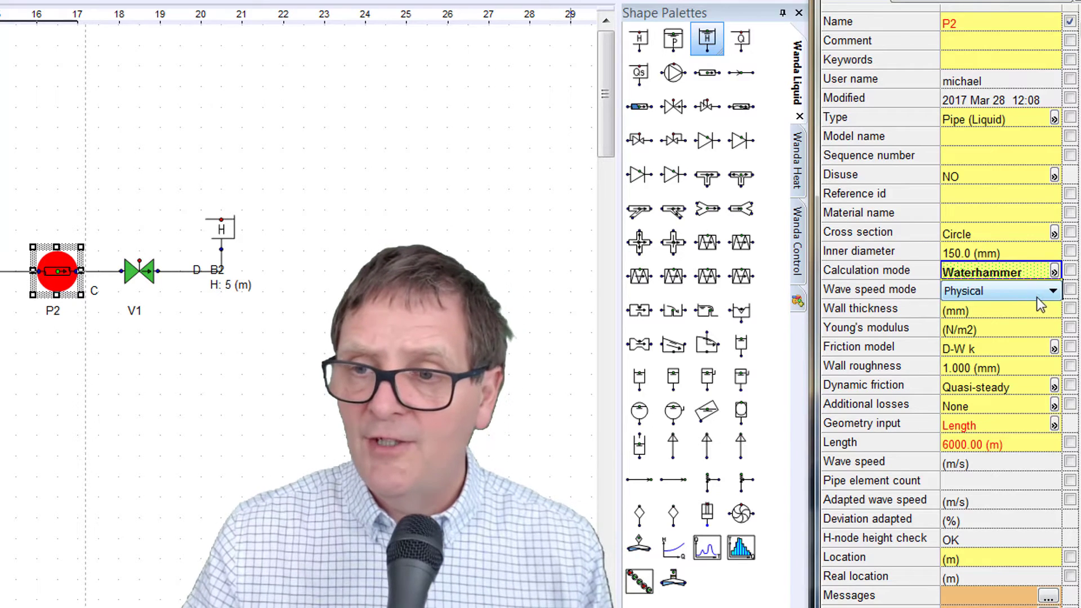
pyautogui.click(1053, 291)
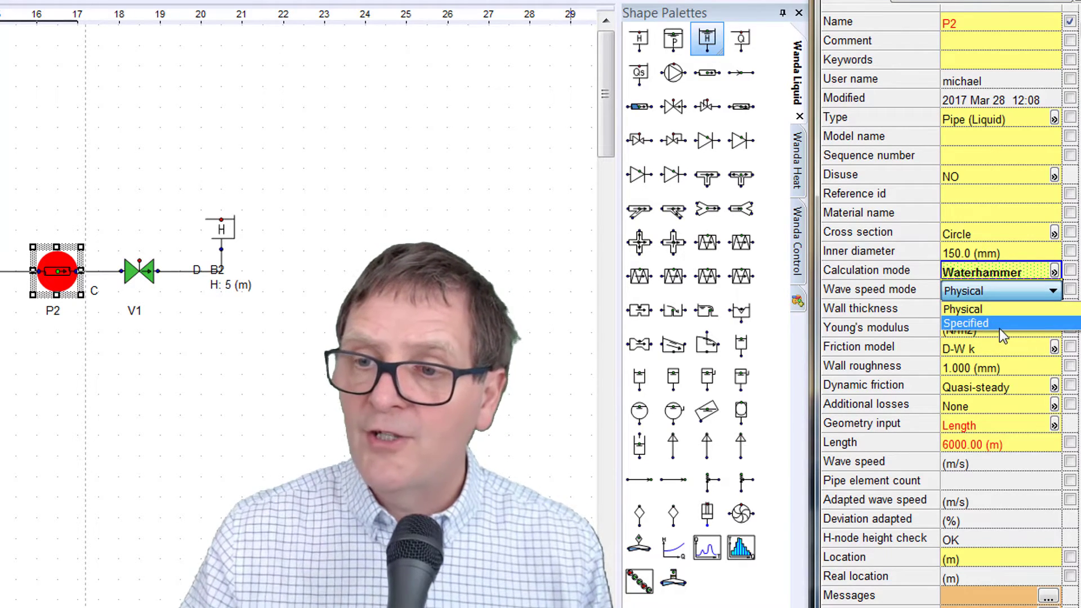
pyautogui.click(996, 325)
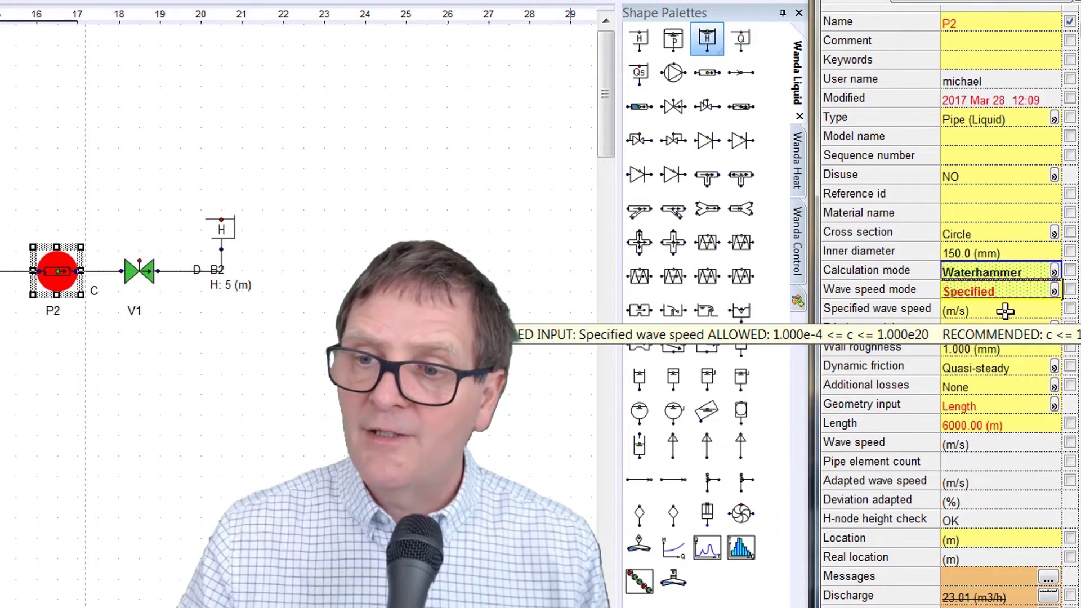
pyautogui.click(1005, 311)
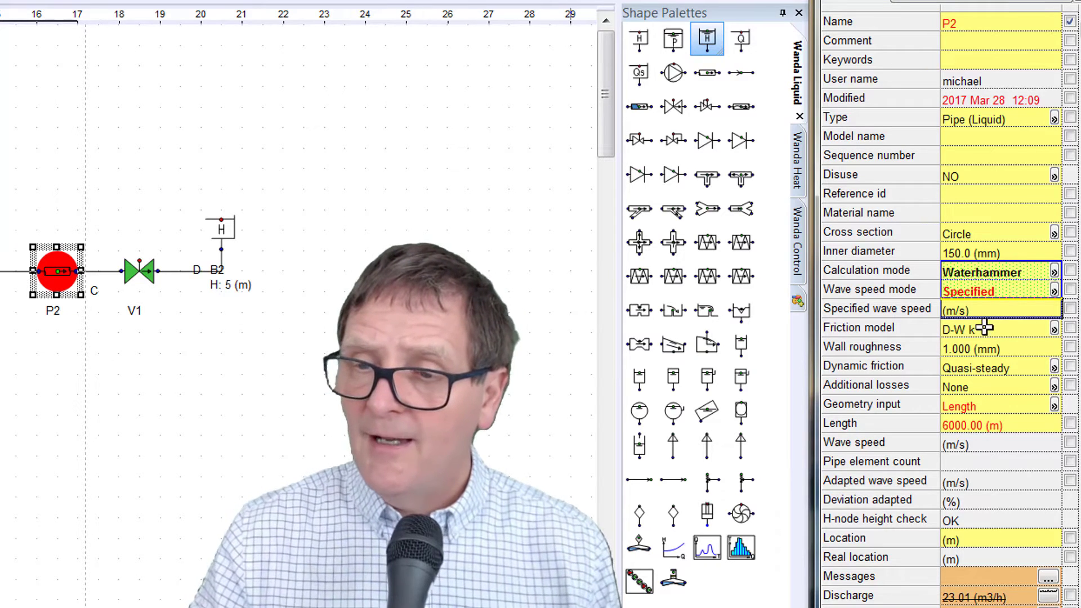
pyautogui.write('1200')
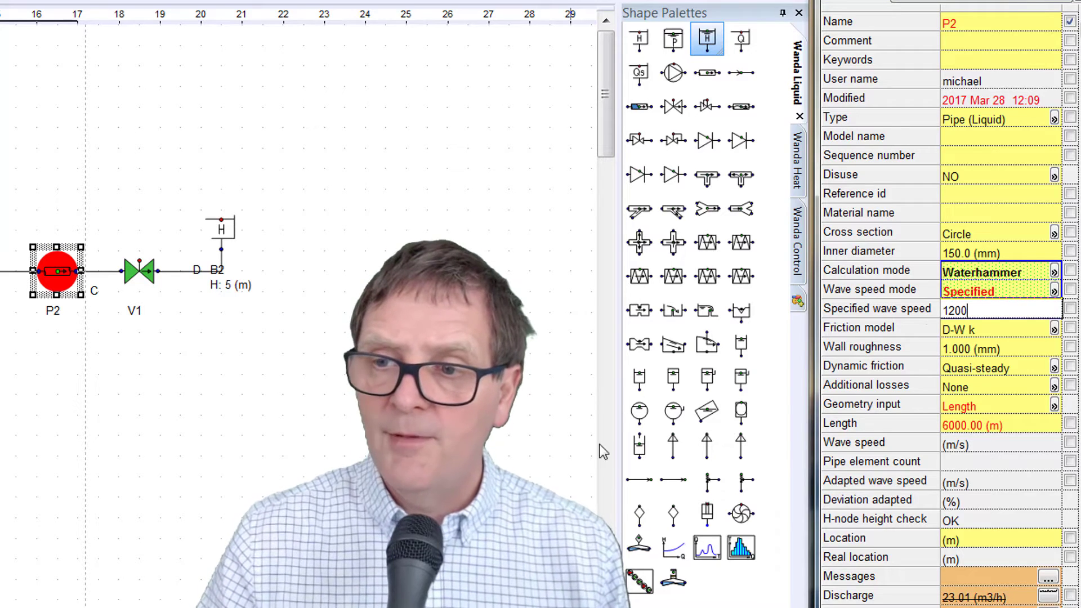
pyautogui.click(344, 484)
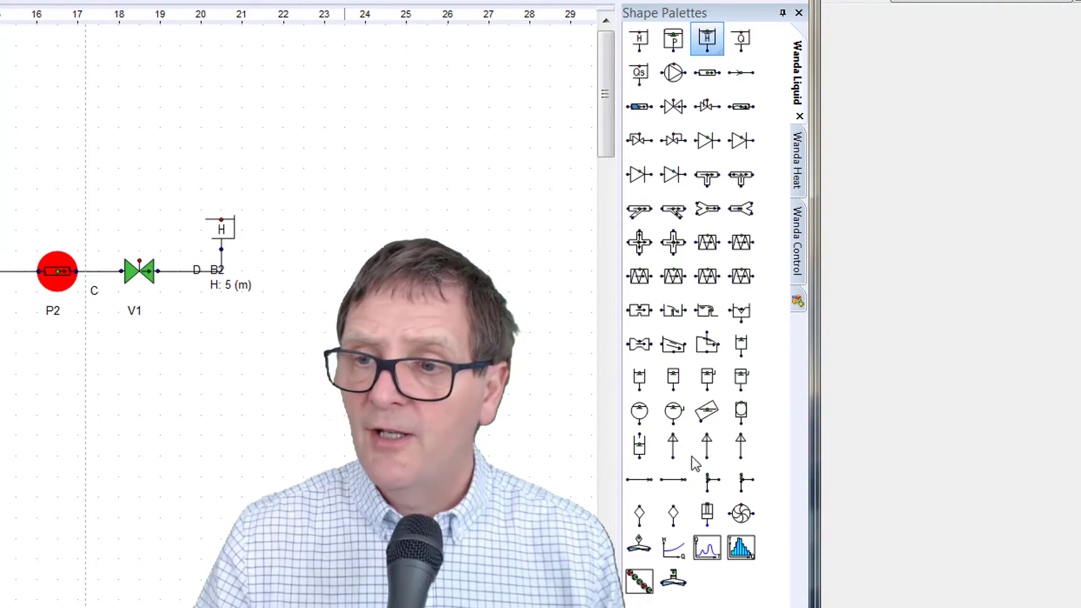
# Reselect both pipes and copy the Specified wave speed mode and 1200 m/s wave speed from P2 to P1
pyautogui.click(64, 269)
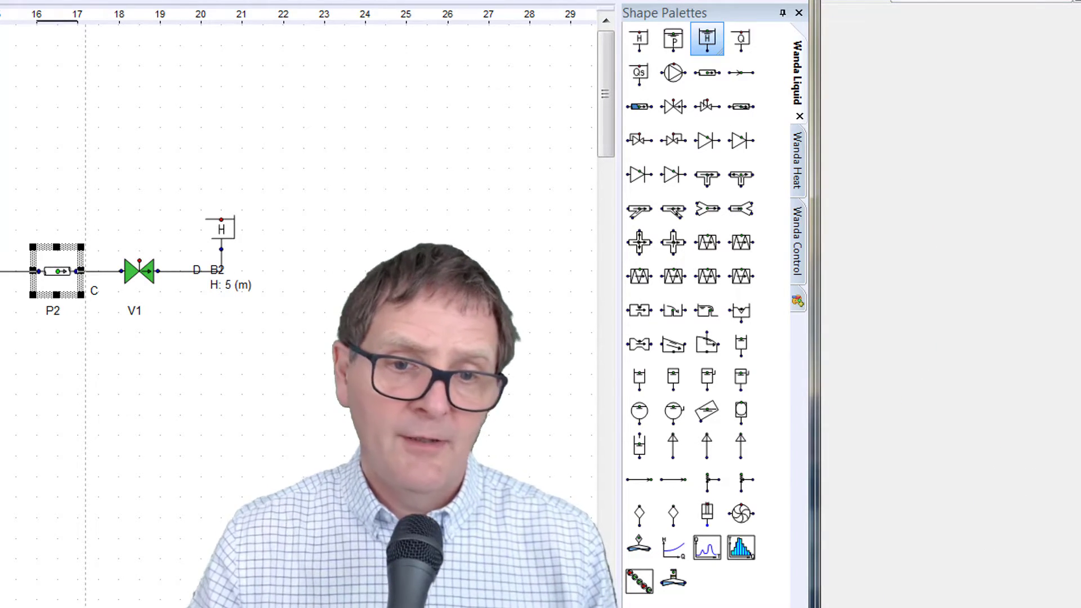
pyautogui.keyDown('shift'); pyautogui.click(1, 271); pyautogui.keyUp('shift')
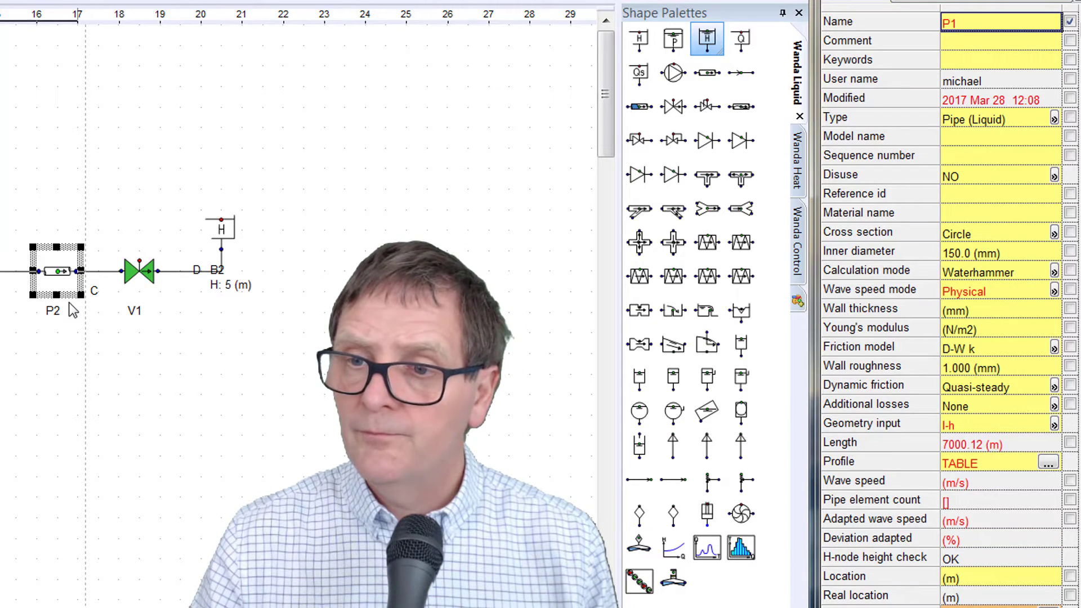
pyautogui.click(50, 252)
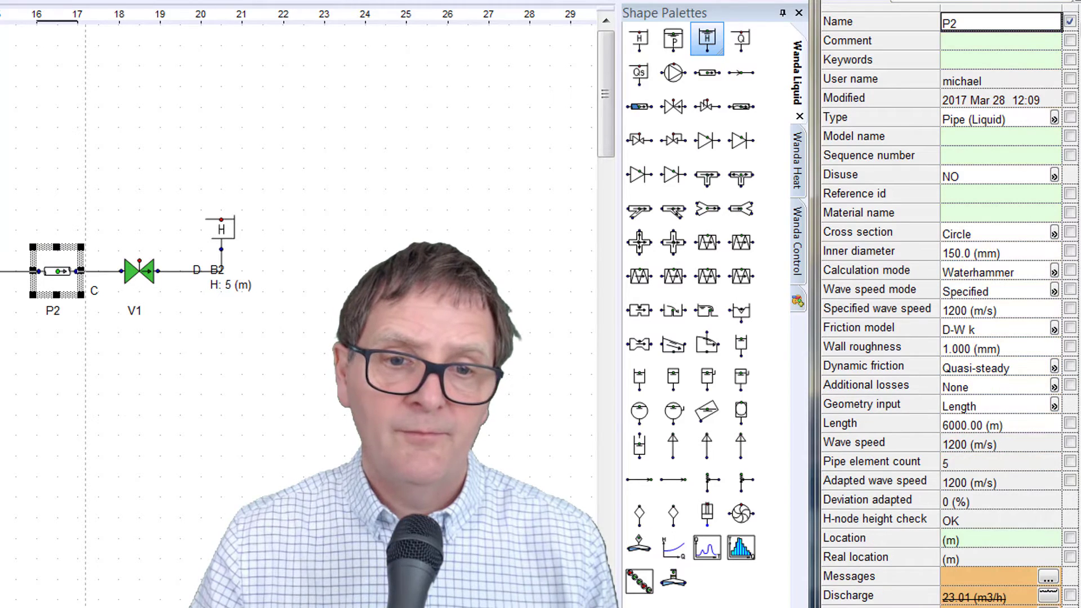
pyautogui.click(1, 271)
pyautogui.keyDown('shift'); pyautogui.click(57, 273); pyautogui.keyUp('shift')
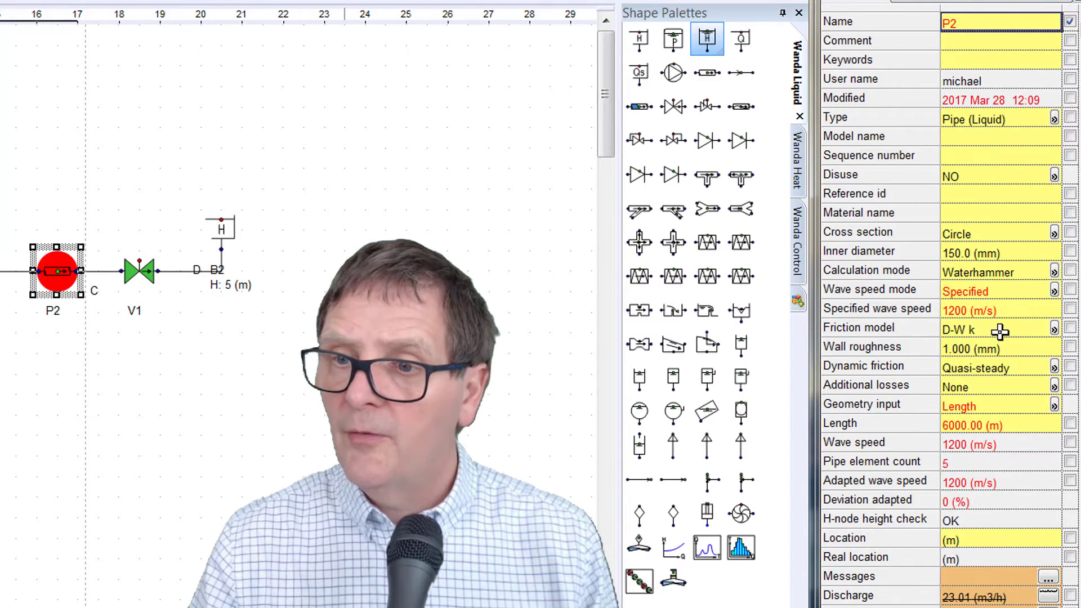
pyautogui.click(1027, 309)
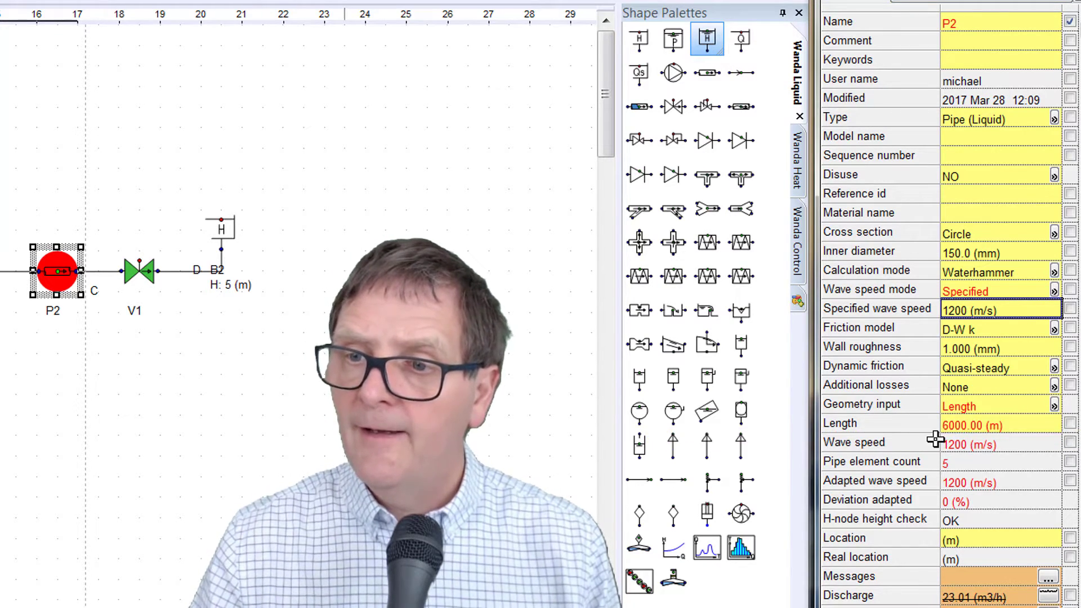
pyautogui.click(993, 289)
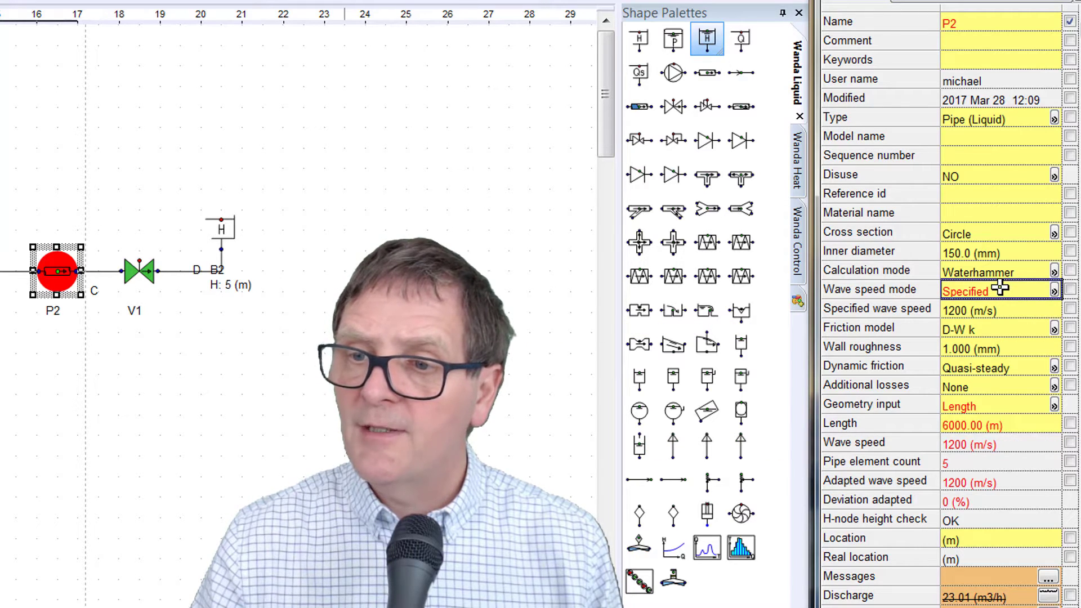
pyautogui.click(878, 1)
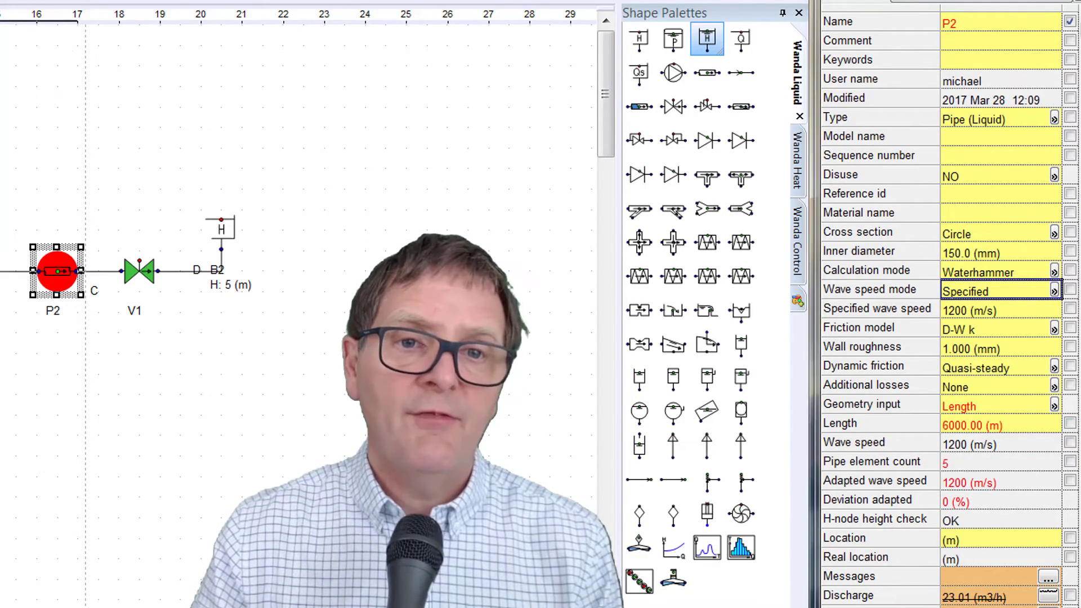
# Set the model's time parameters to a time step of 0.1 s and a simulation time of 200 s
pyautogui.click(0, 0)
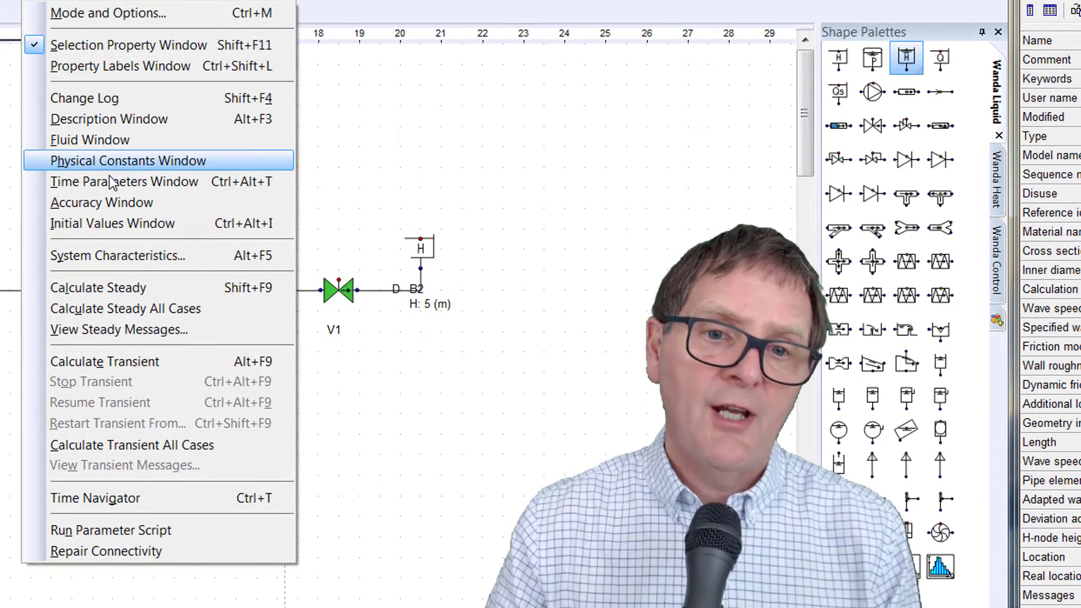
pyautogui.click(120, 183)
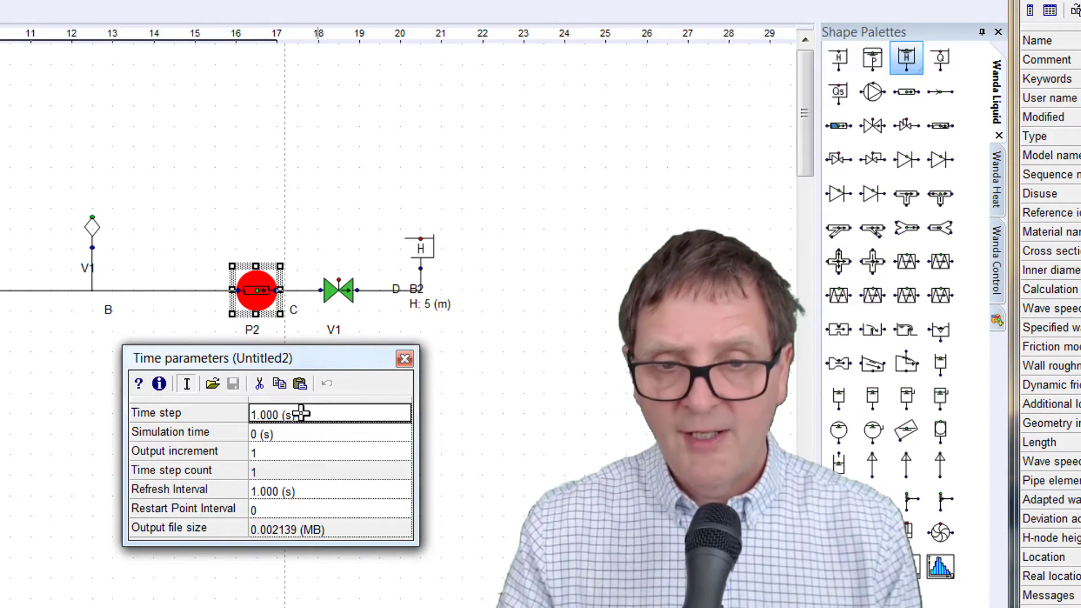
pyautogui.write('0.1')
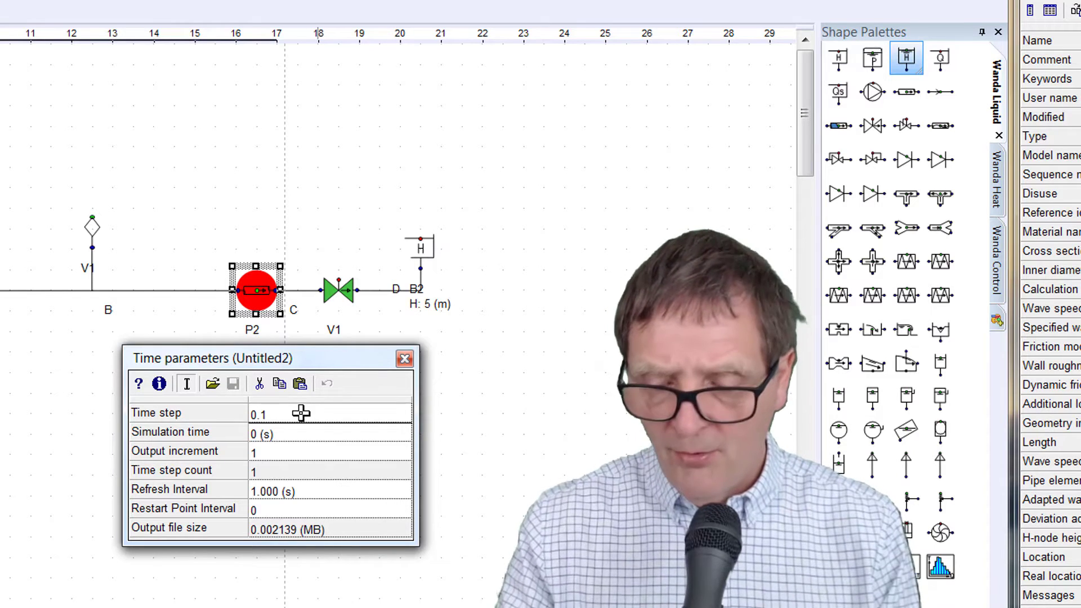
pyautogui.press('Return')
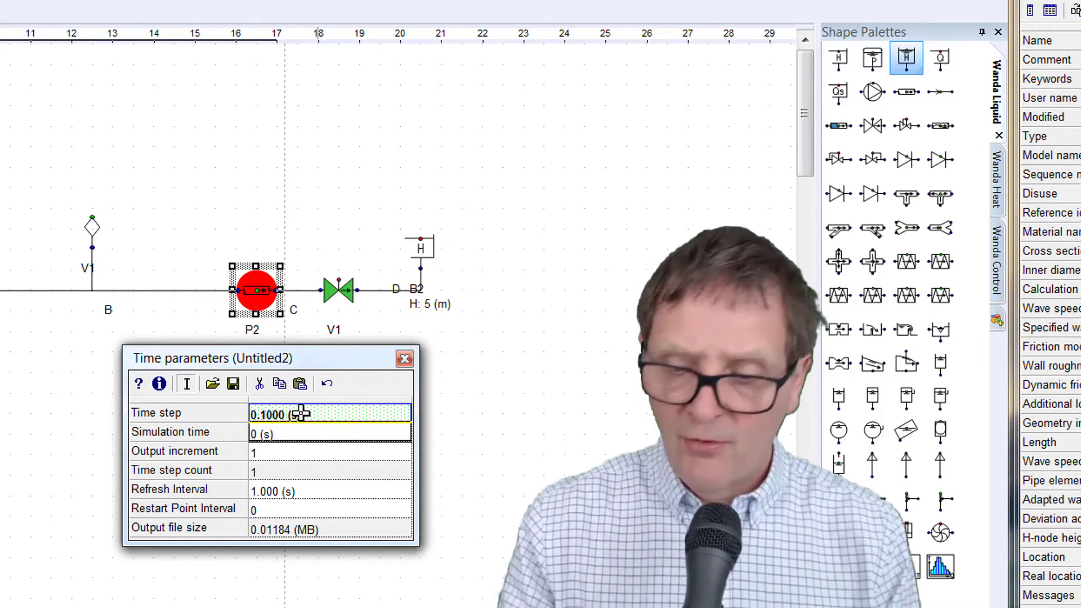
pyautogui.write('200')
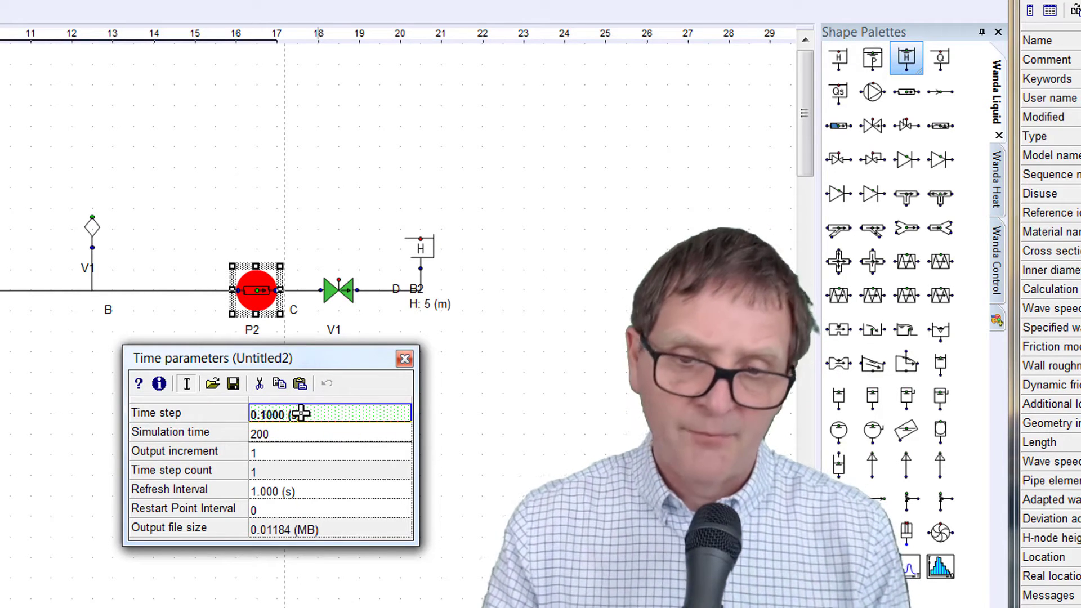
pyautogui.press('Return')
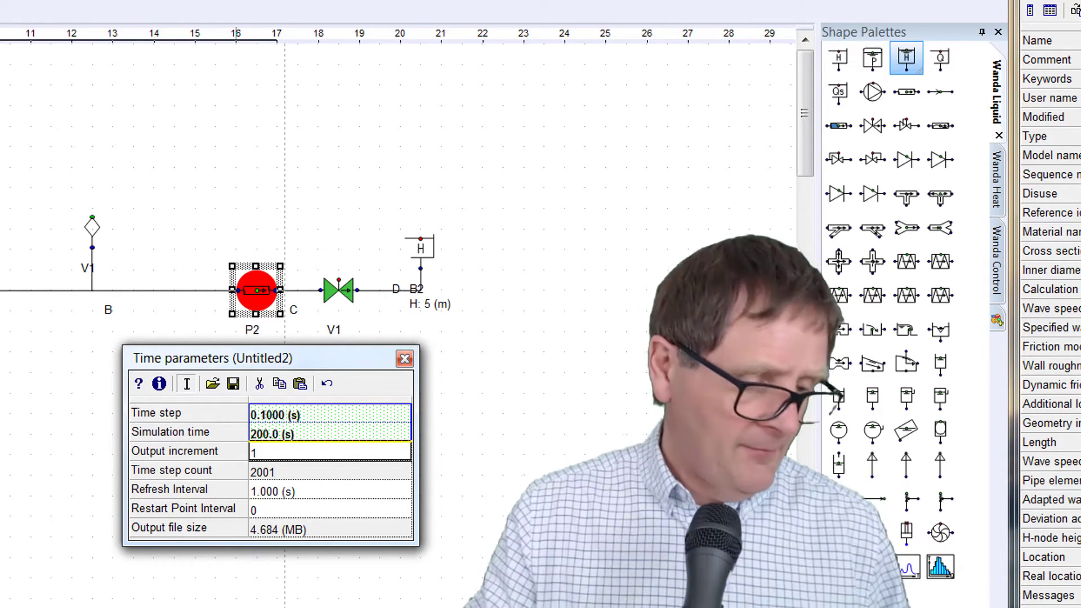
# Select valve V1, set its Use action table property to YES and open its action table
pyautogui.click(236, 180)
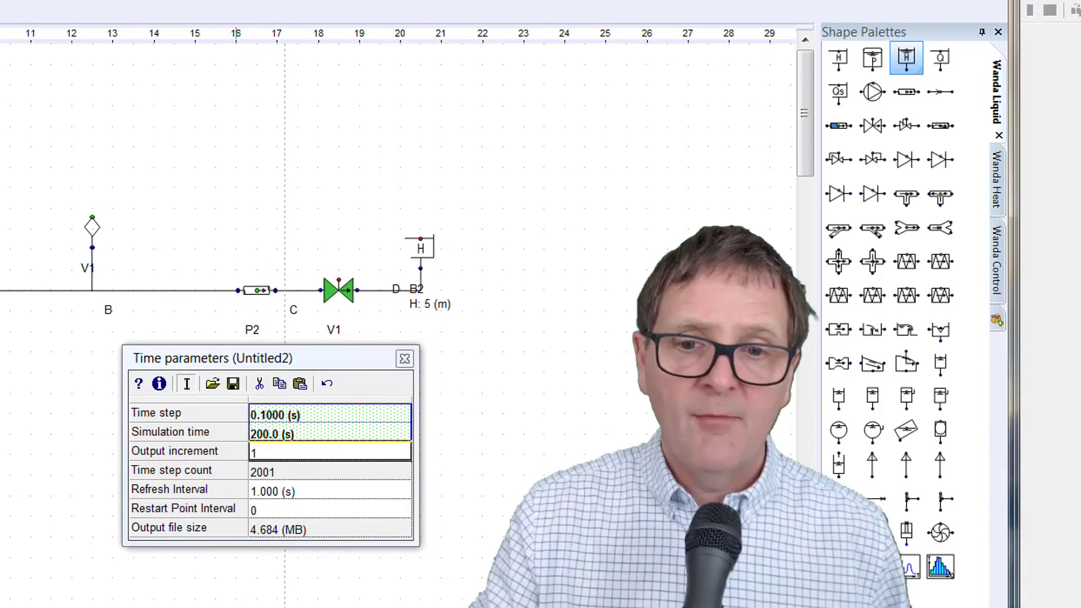
pyautogui.click(345, 296)
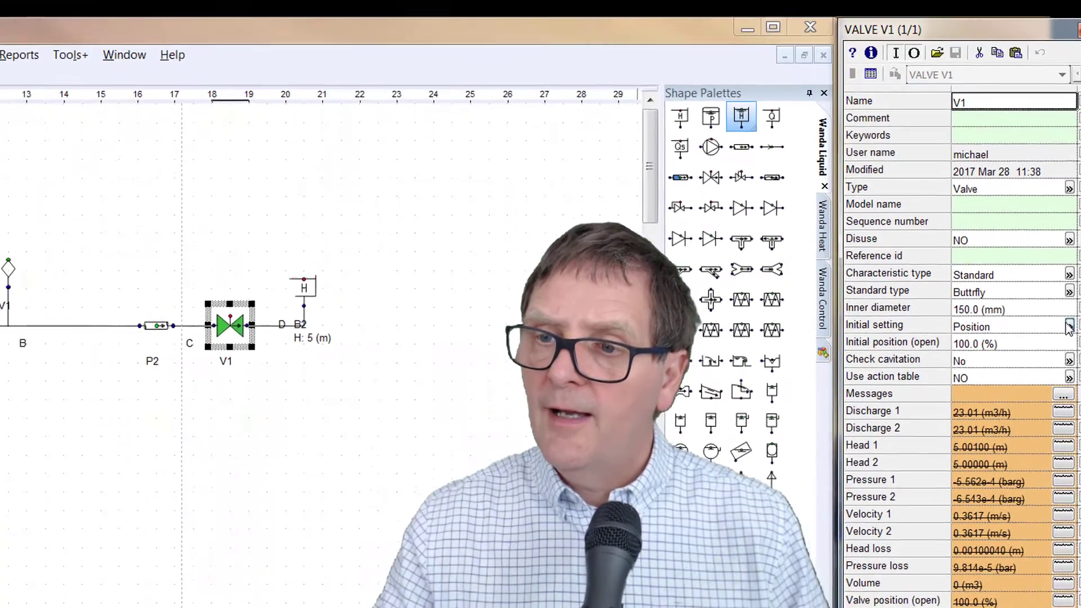
pyautogui.click(1047, 331)
pyautogui.click(1047, 331)
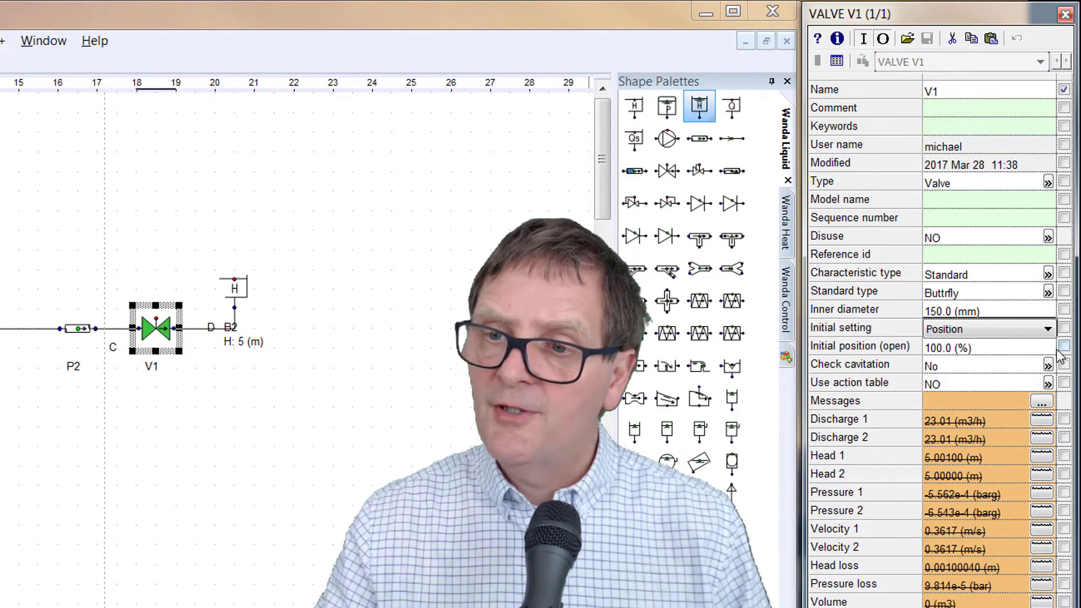
pyautogui.click(1046, 384)
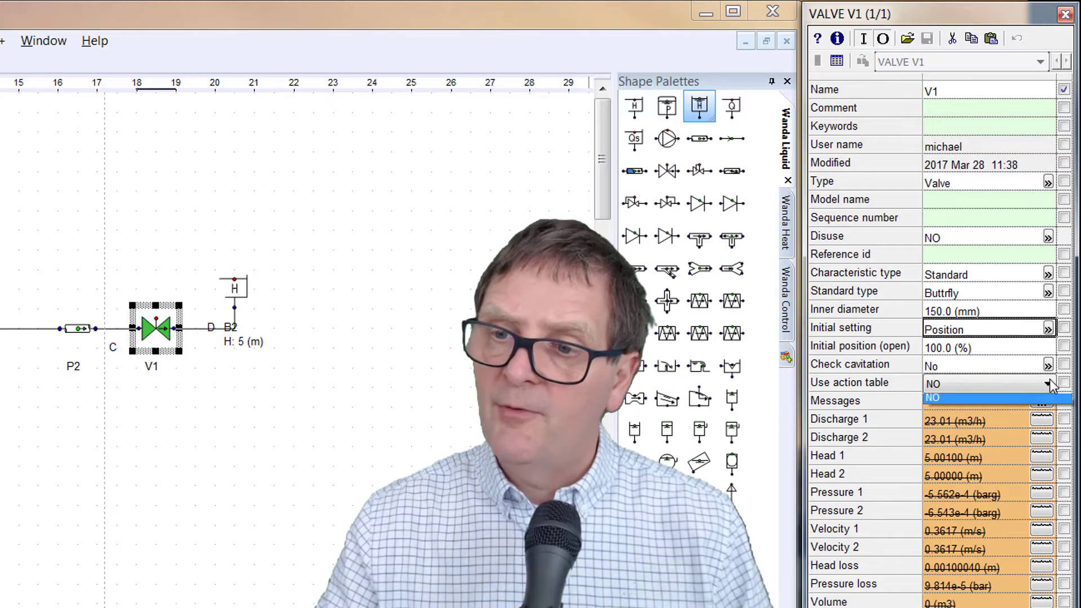
pyautogui.click(1025, 402)
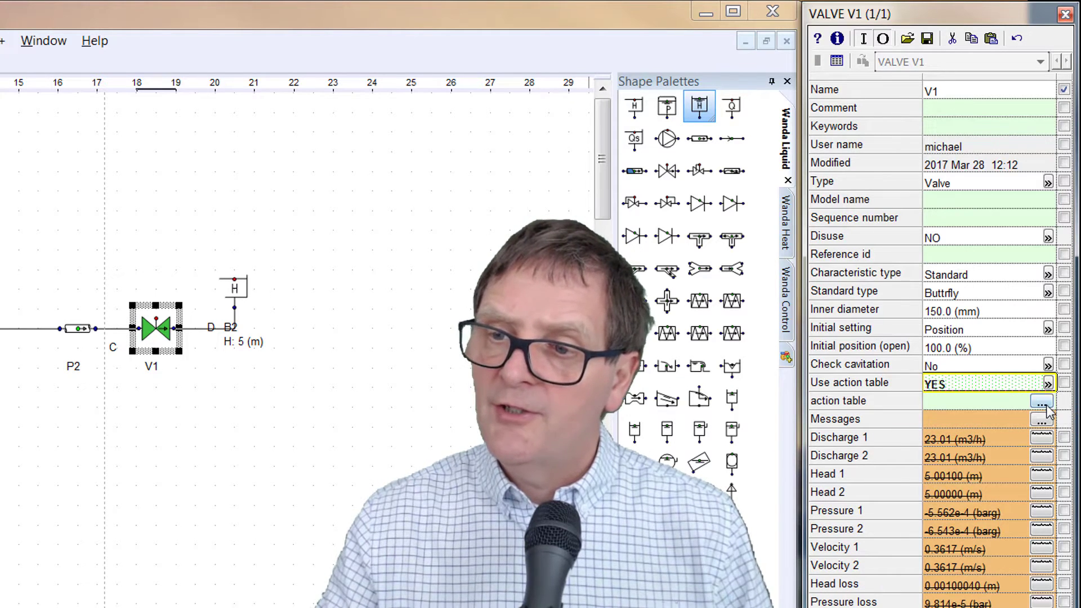
pyautogui.click(1042, 403)
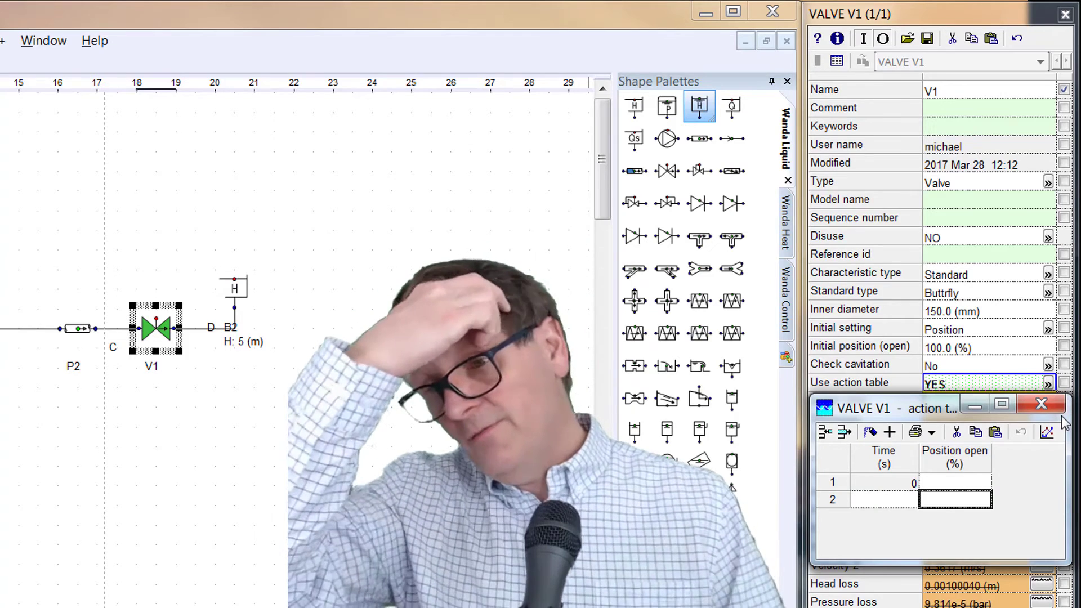
# Enter the first two action table rows for valve V1: 100% open at 0 s and 100% open at 1 s
pyautogui.press('Up')
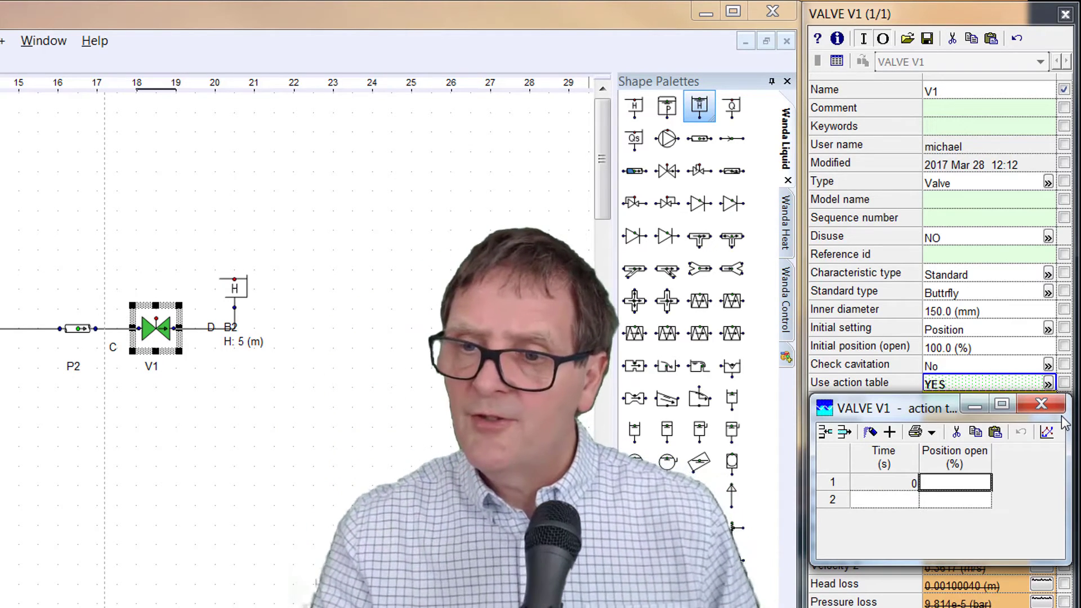
pyautogui.write('100')
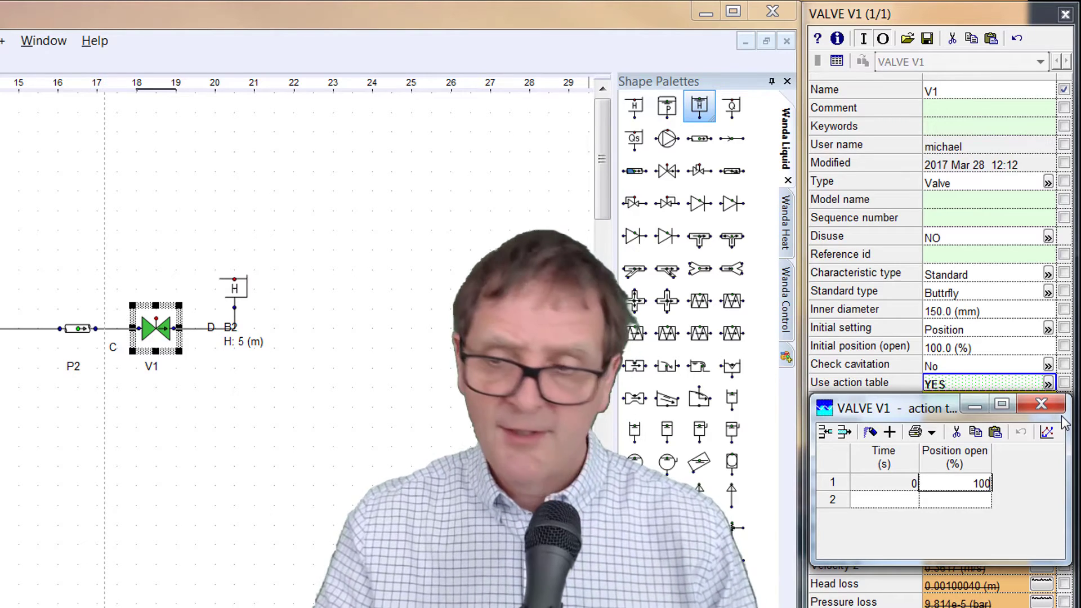
pyautogui.press('Tab')
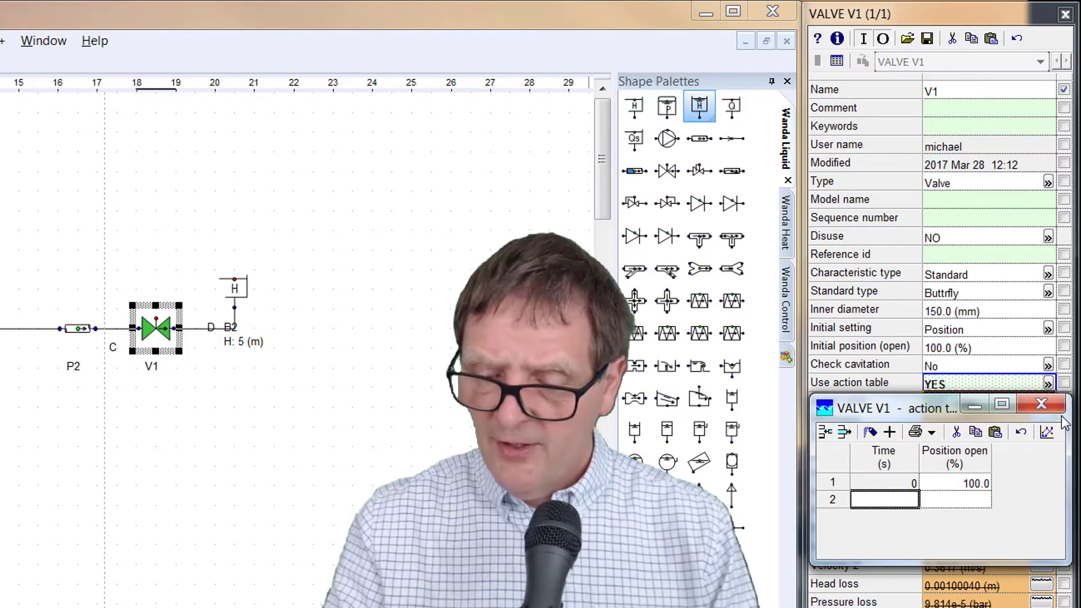
pyautogui.write('1')
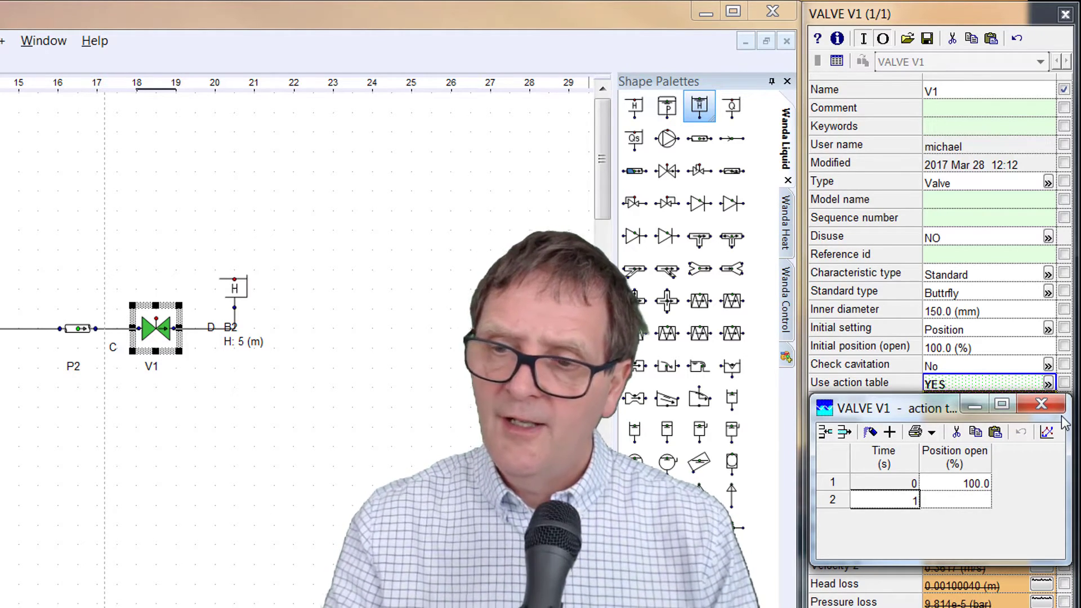
pyautogui.press('Return')
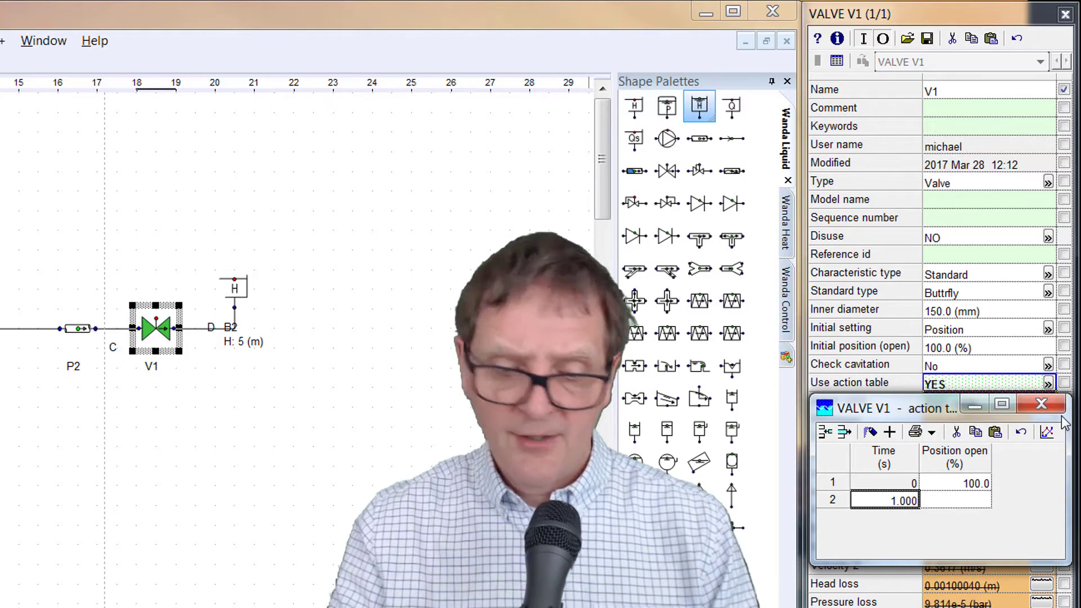
pyautogui.press('Tab')
pyautogui.write('10')
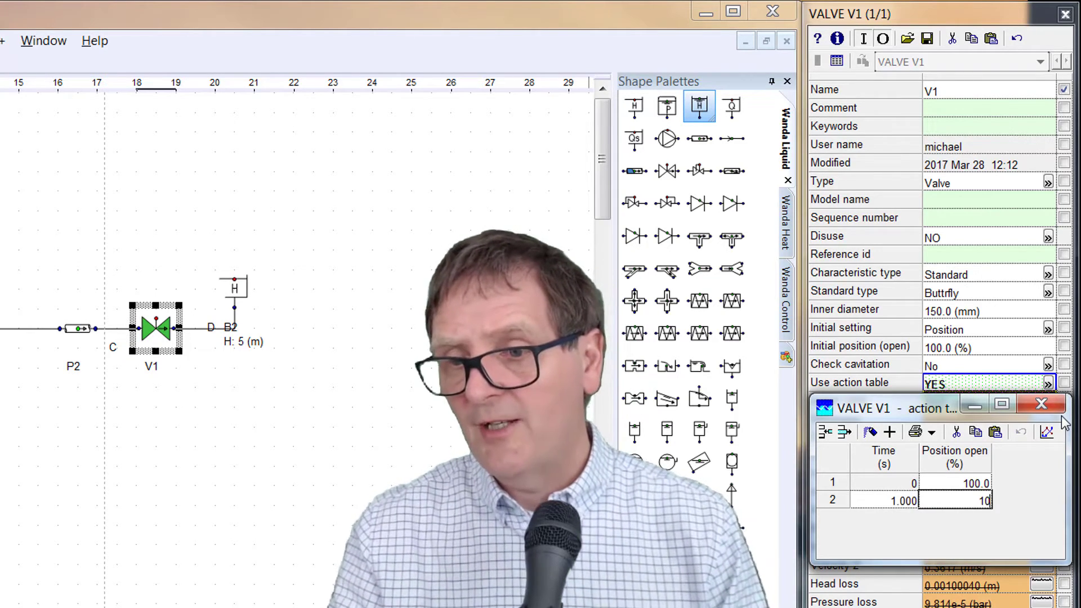
pyautogui.write('0')
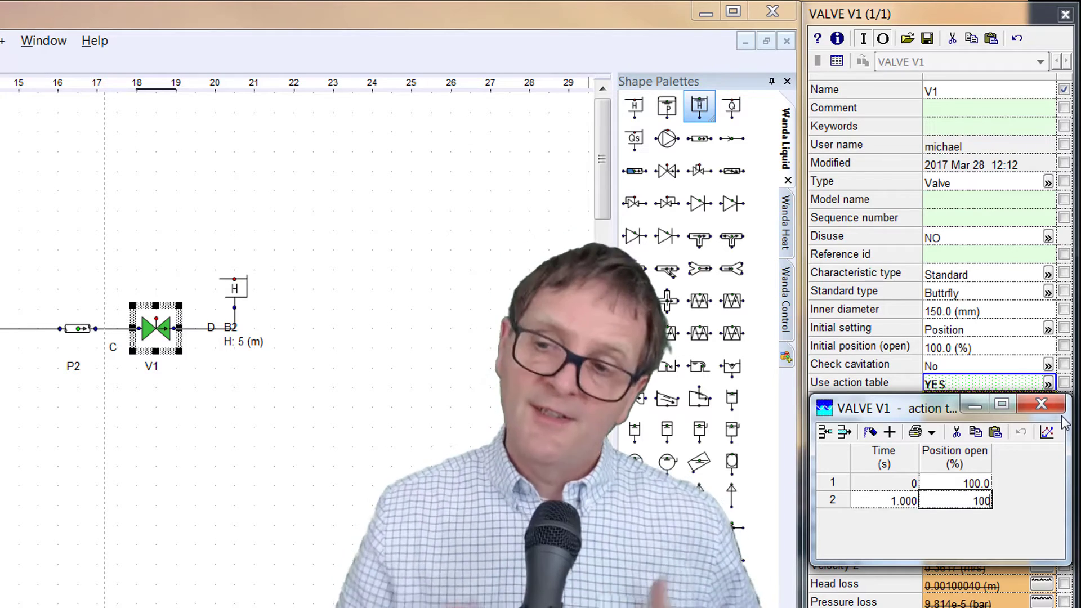
# Add the closing rows to the action table of valve V1: 0% open at 30 s and 0% open at 200 s
pyautogui.press('Tab')
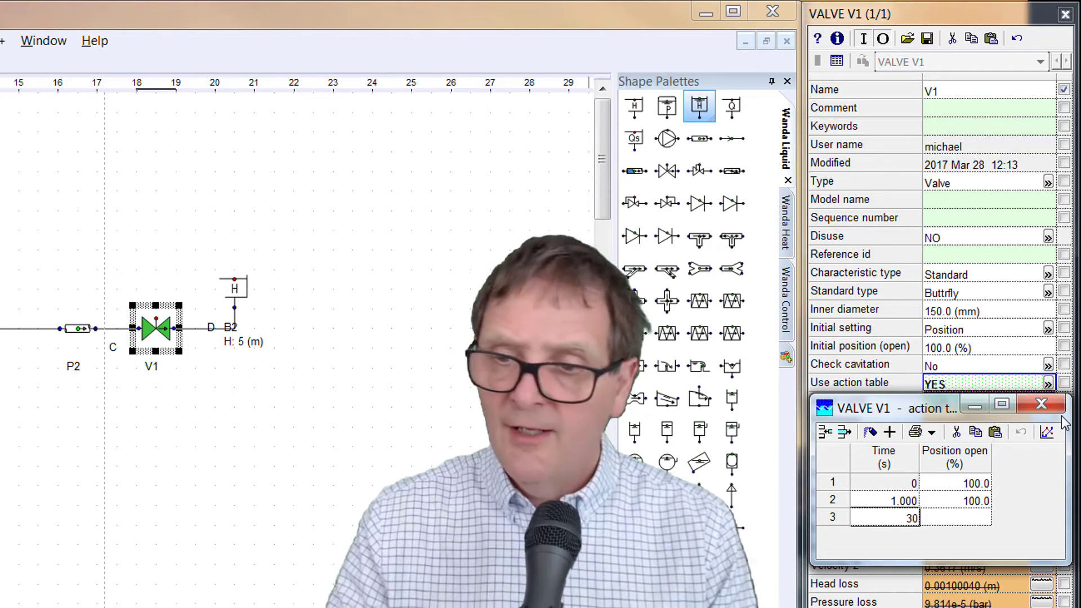
pyautogui.press('Tab')
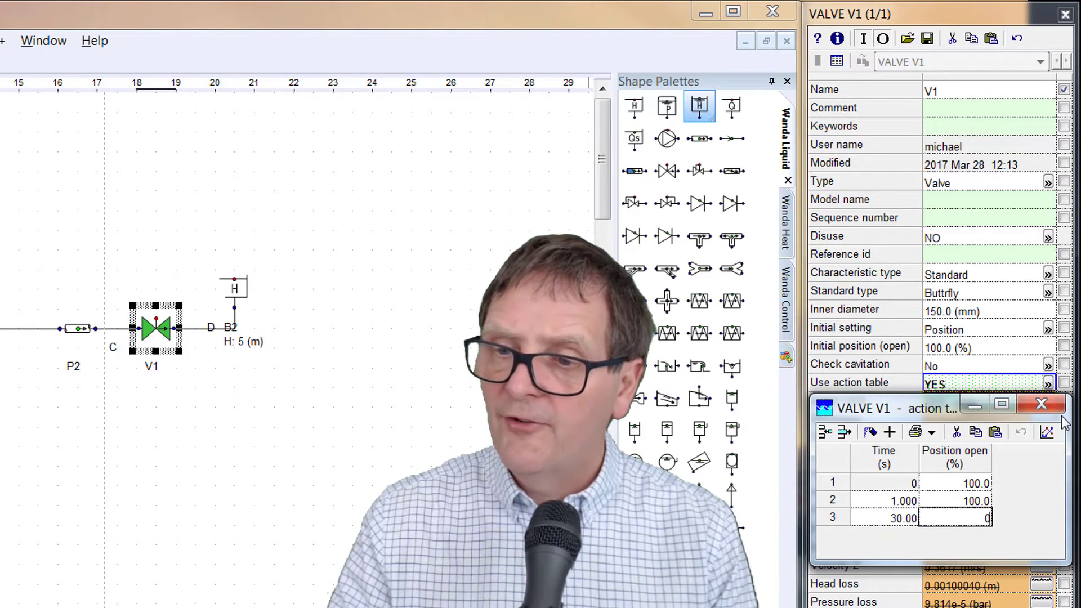
pyautogui.press('Tab')
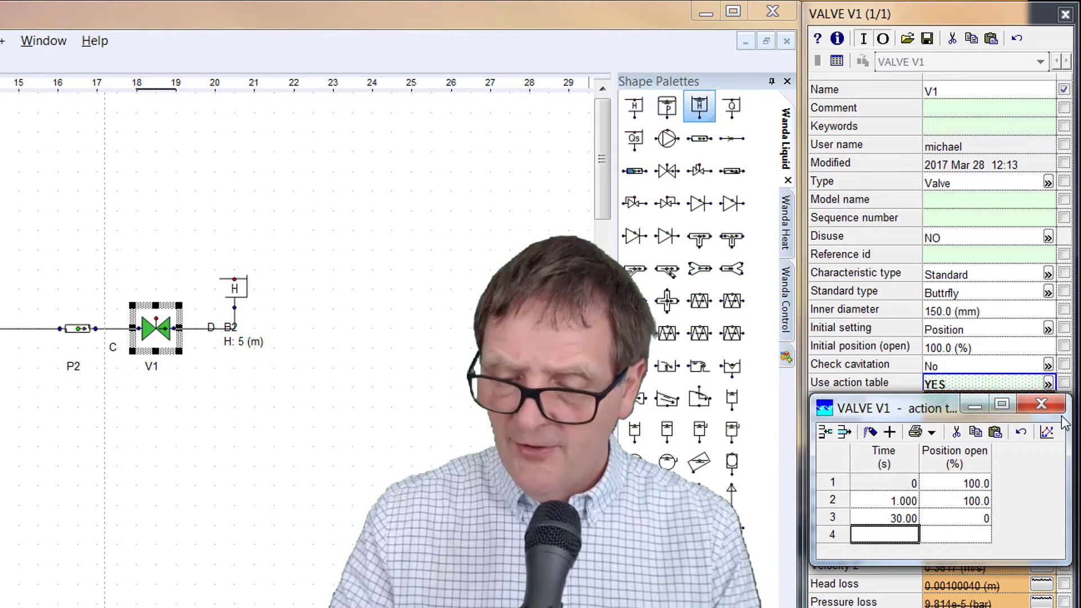
pyautogui.write('200')
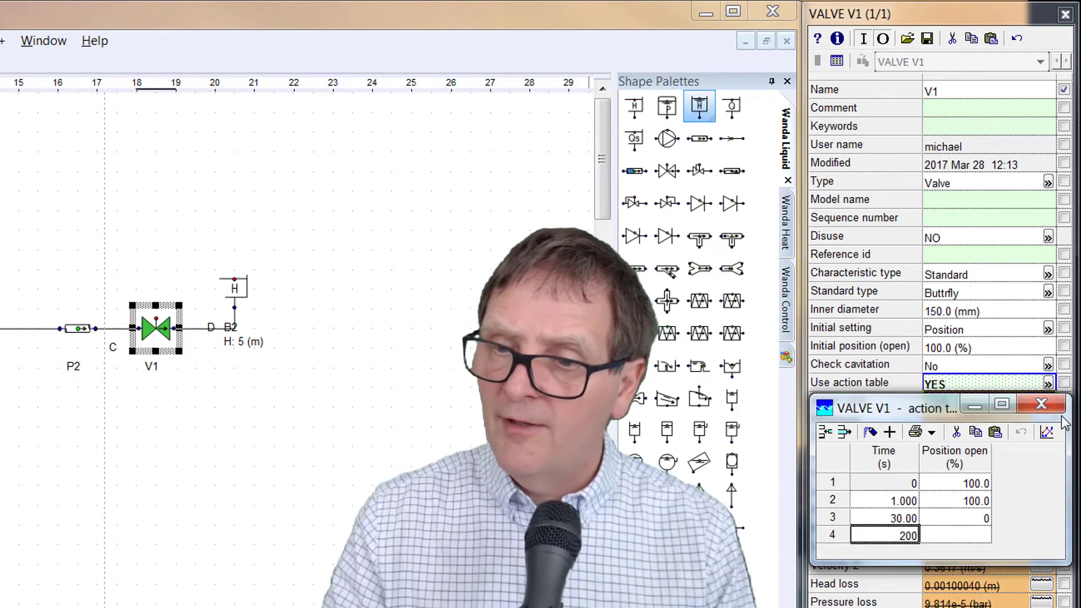
pyautogui.press('Tab')
pyautogui.write('0')
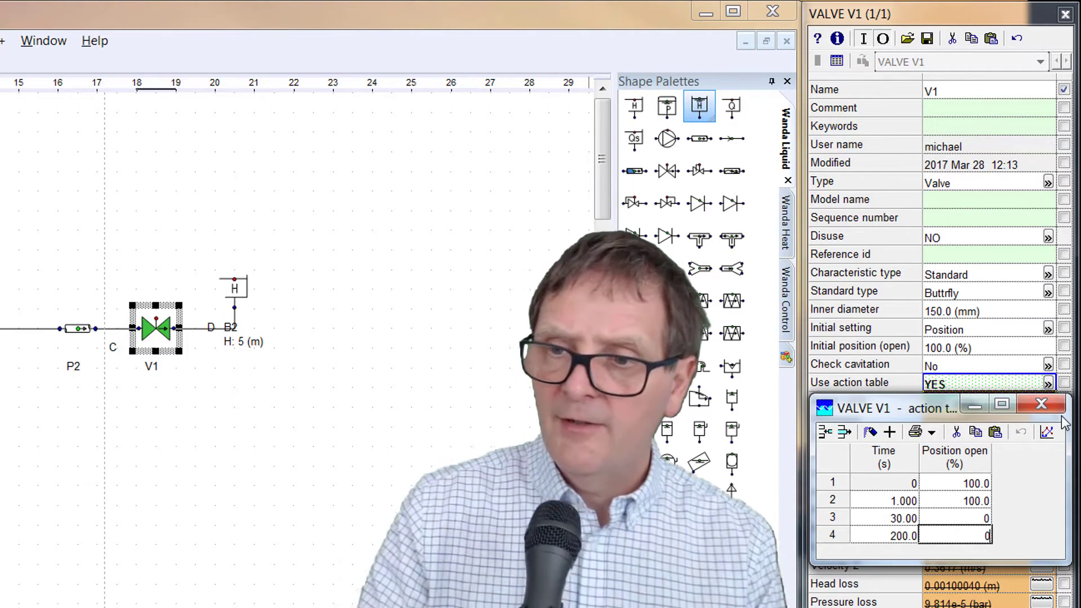
# Examine the enlarged chart of valve V1's action table, then close the table and clear the selection
pyautogui.click(1041, 403)
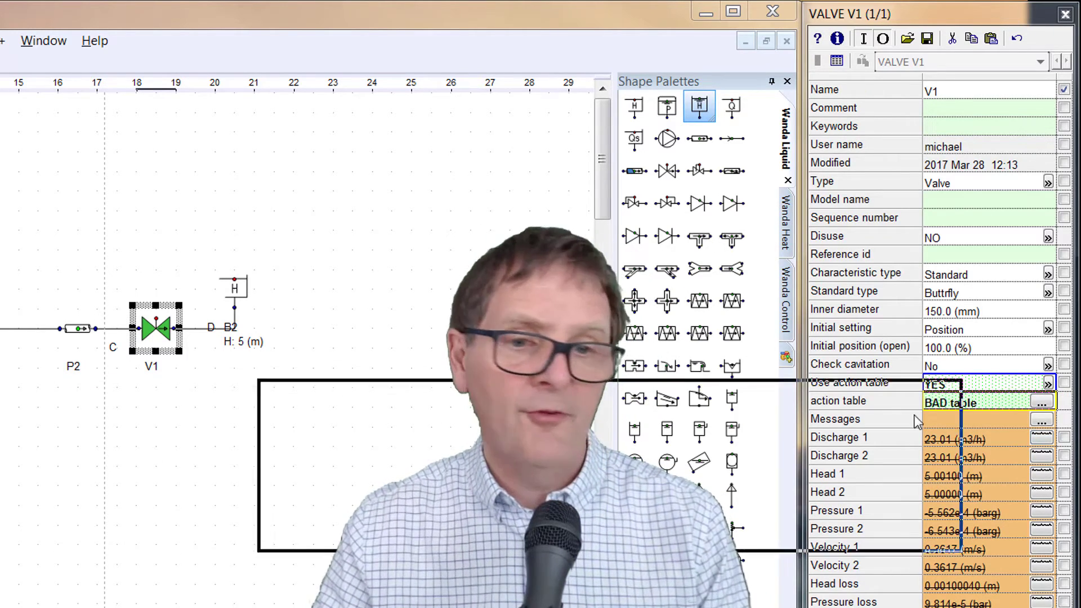
pyautogui.moveTo(918, 421); pyautogui.dragTo(340, 219)
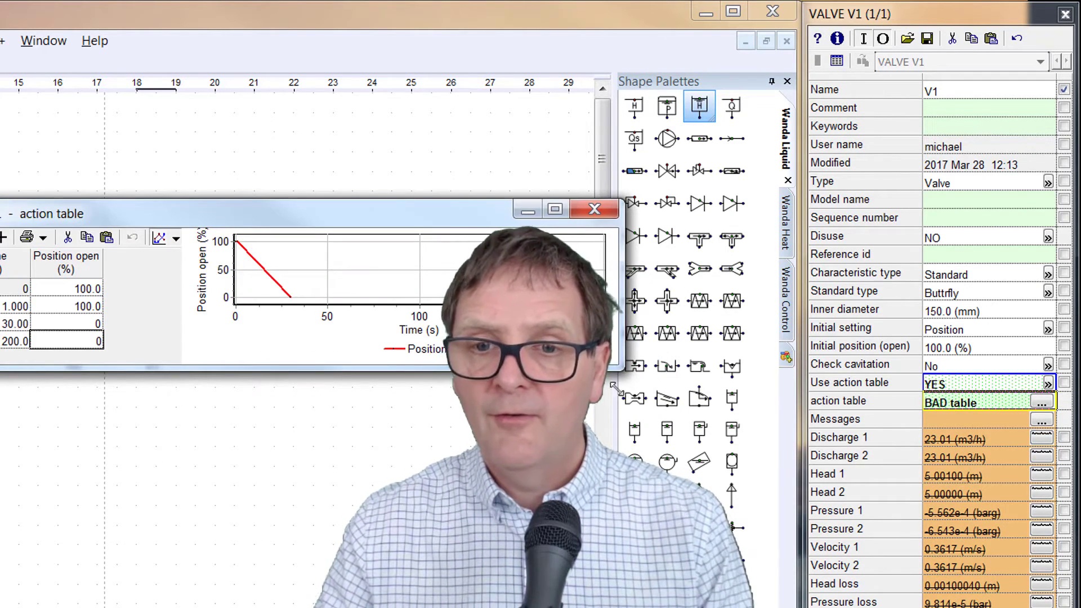
pyautogui.moveTo(614, 387); pyautogui.dragTo(639, 607)
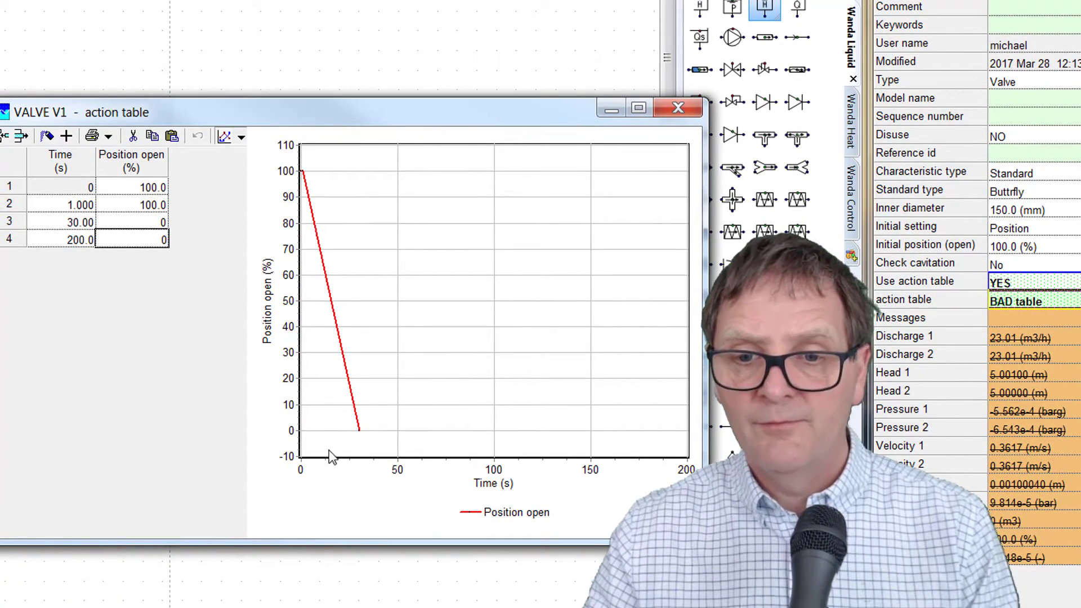
pyautogui.click(679, 106)
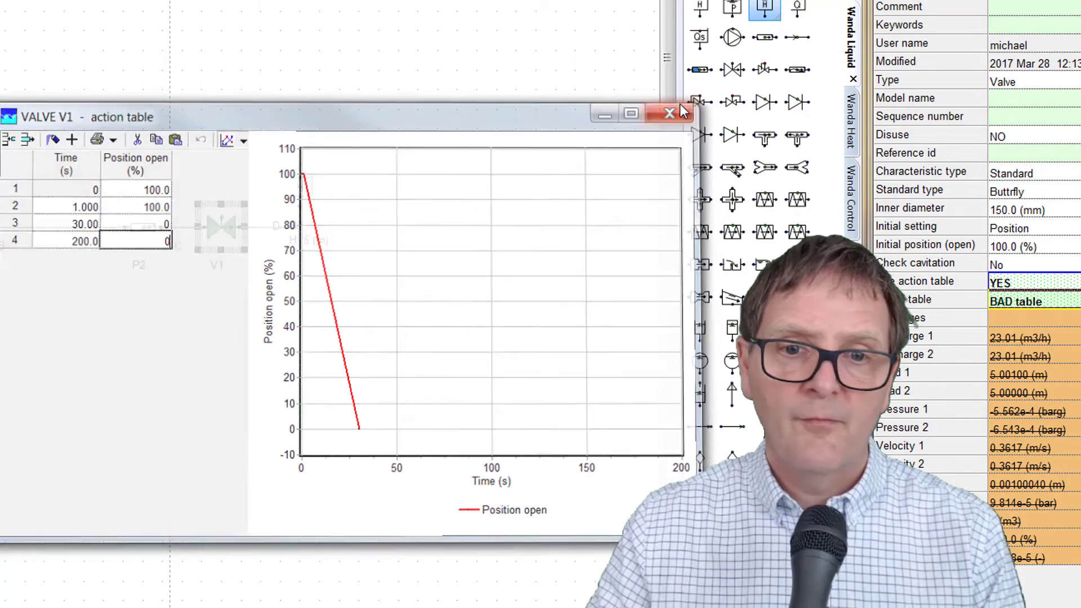
pyautogui.click(327, 500)
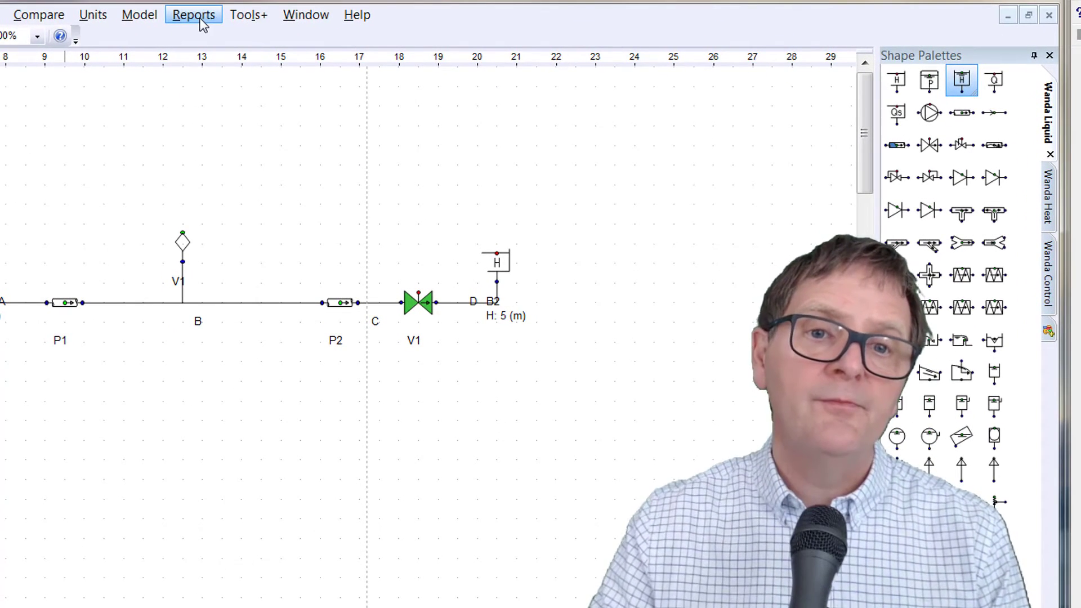
# Run the transient calculation, accepting that the model changes are saved first
pyautogui.click(140, 23)
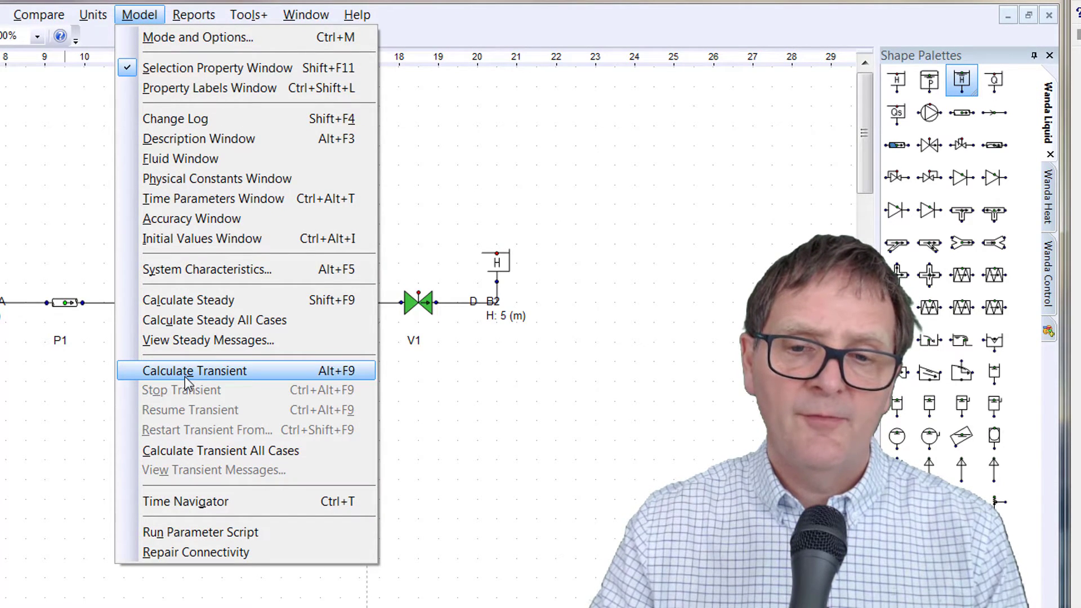
pyautogui.click(185, 376)
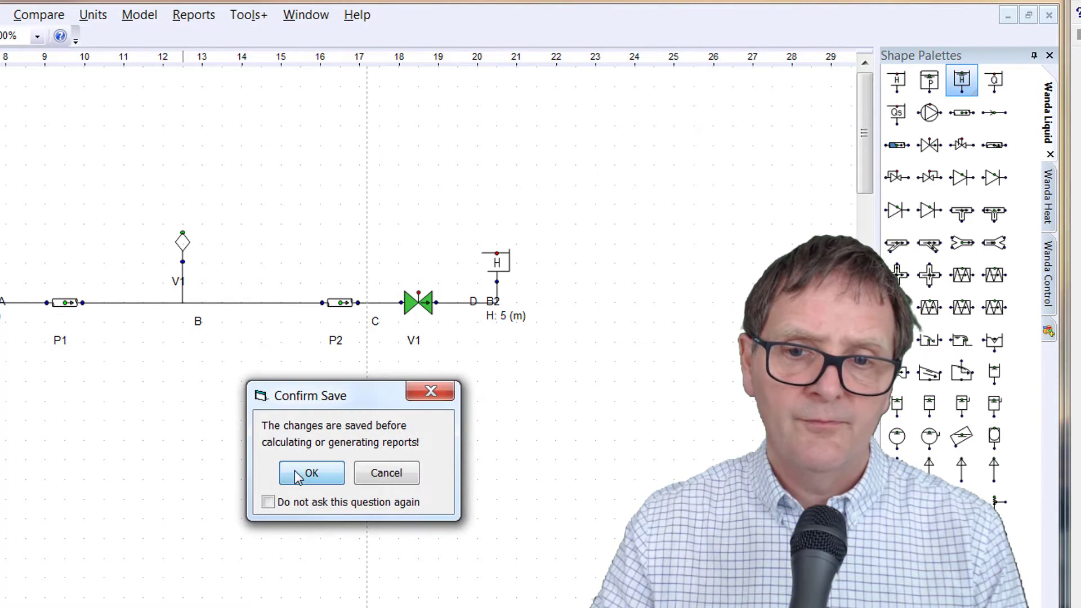
pyautogui.click(298, 475)
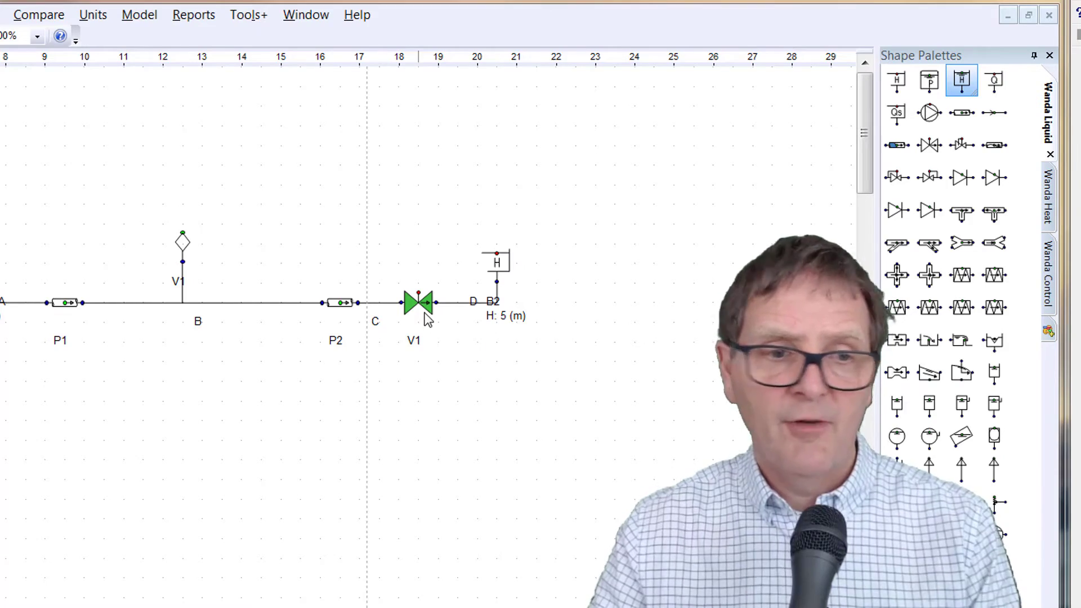
# Select valve V1 and plot its Discharge 1 and valve position (open) together in one time chart
pyautogui.click(426, 307)
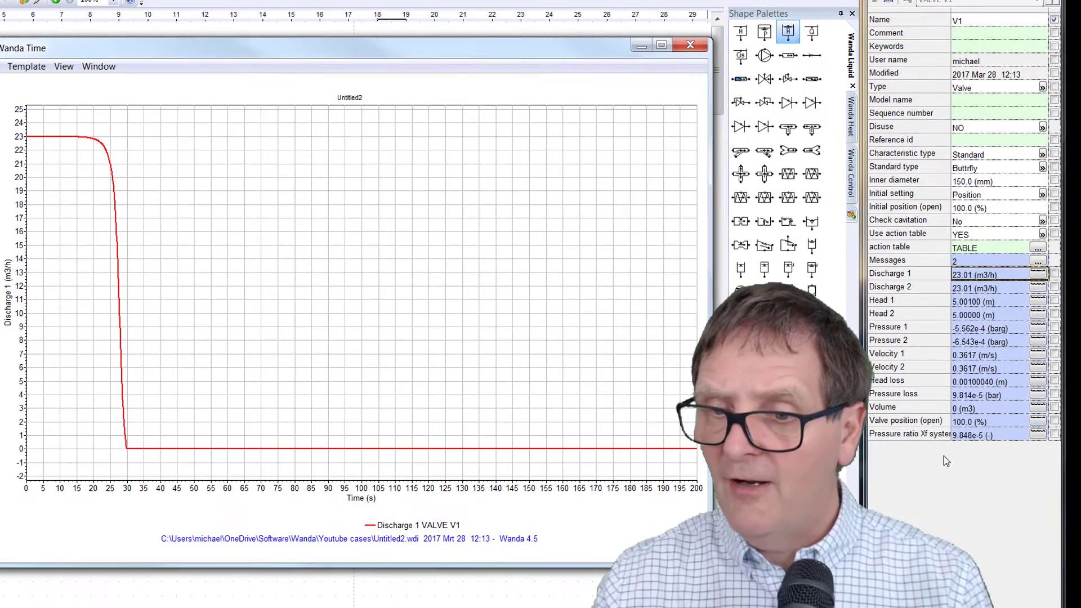
pyautogui.click(1037, 422)
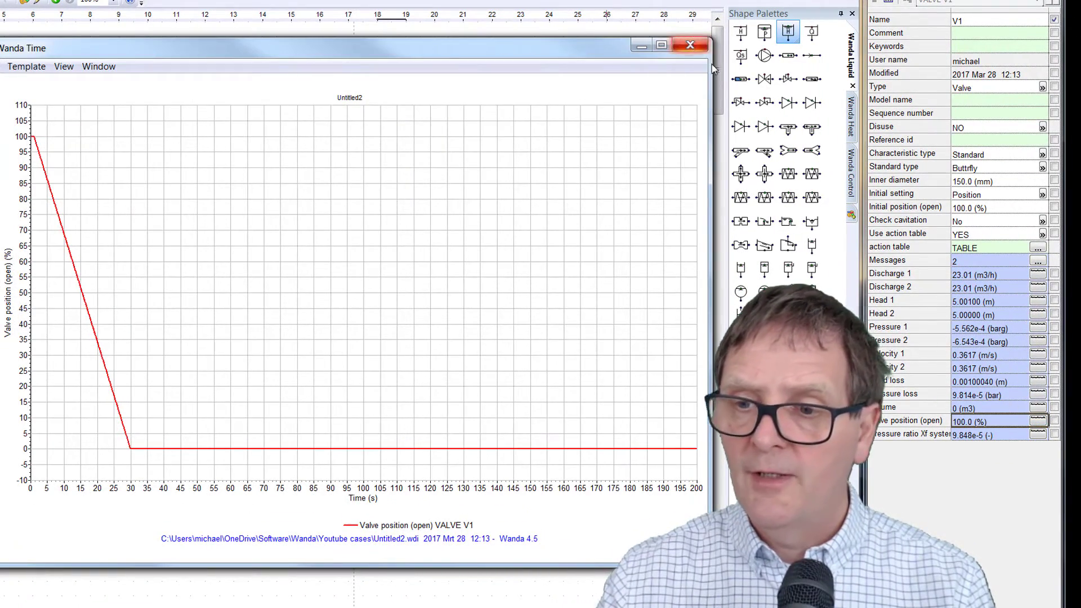
pyautogui.click(690, 44)
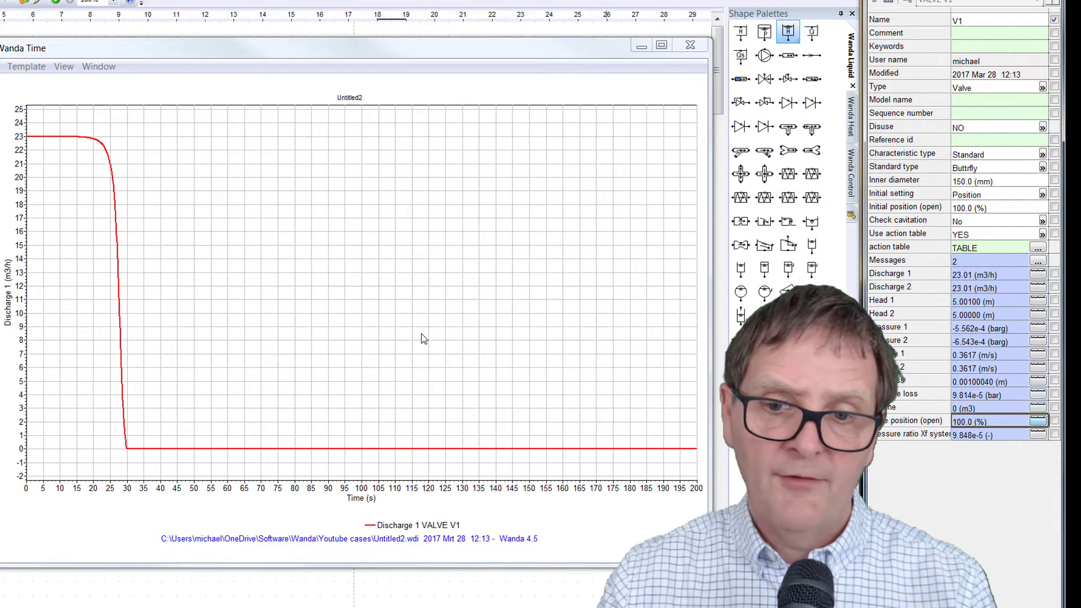
pyautogui.click(1037, 420)
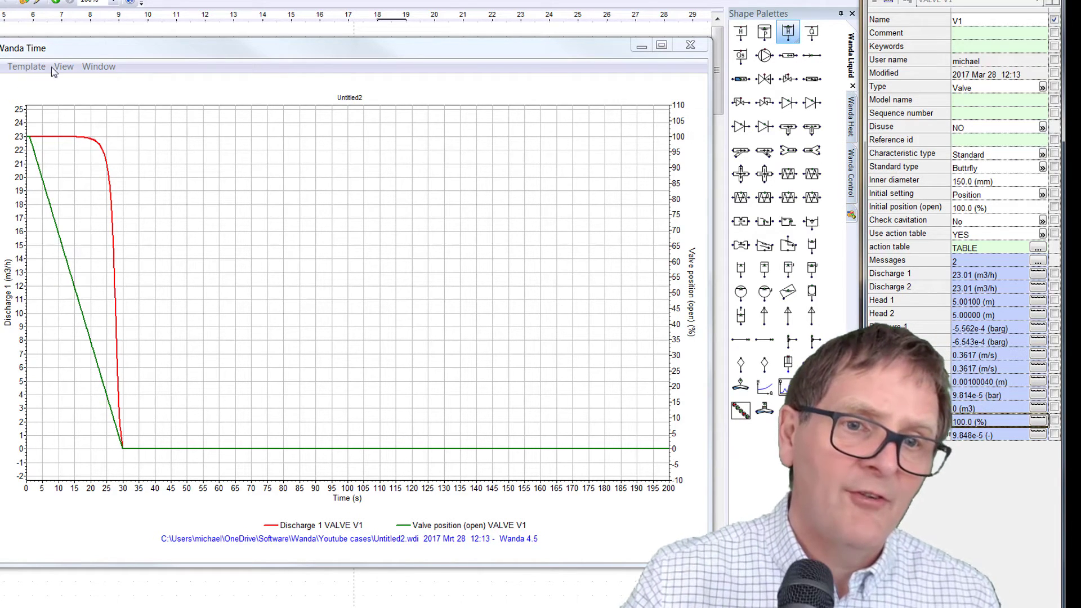
pyautogui.click(191, 225)
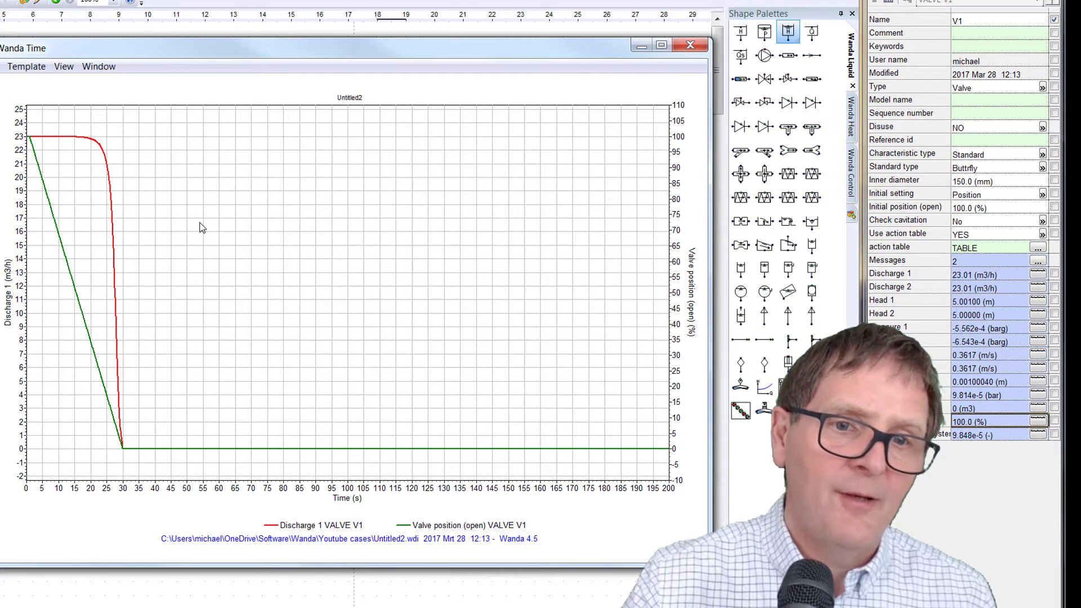
# Show the zoom navigation bar in the chart and set the maximum of the time axis to 30 s
pyautogui.click(64, 67)
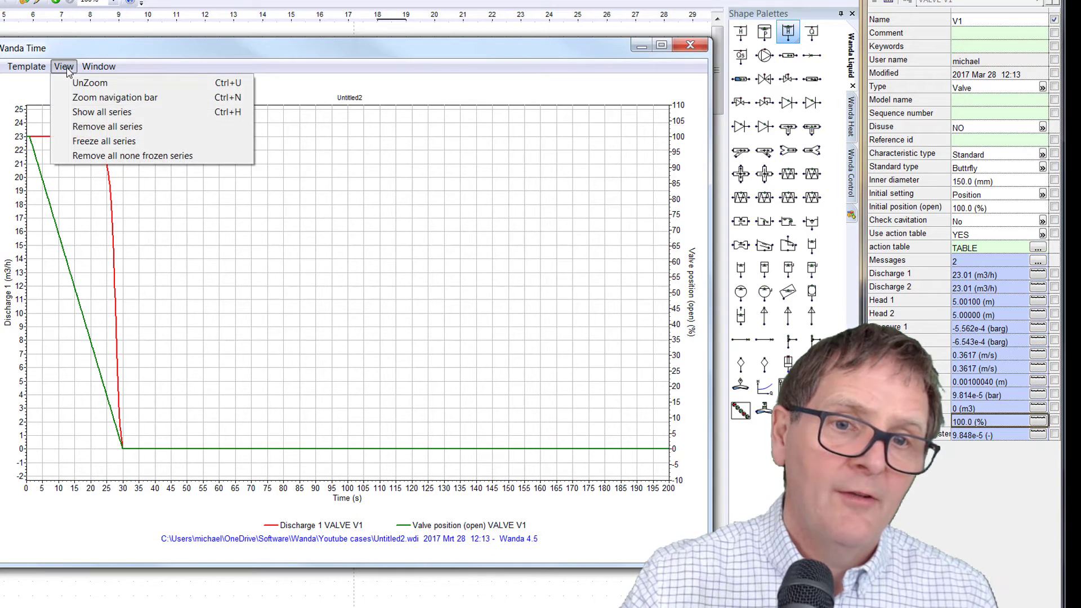
pyautogui.click(93, 99)
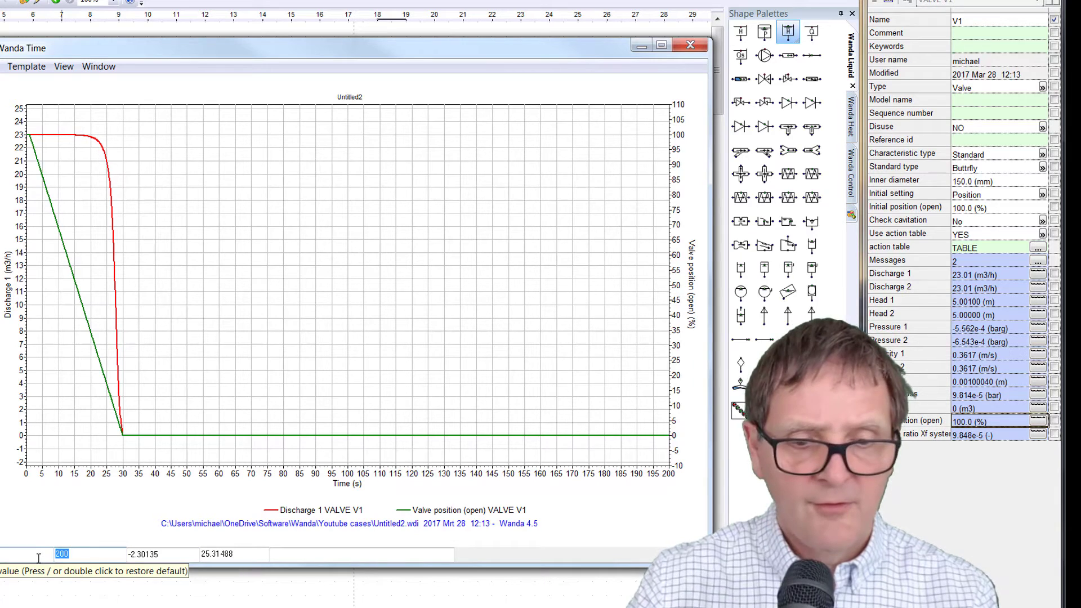
pyautogui.write('2')
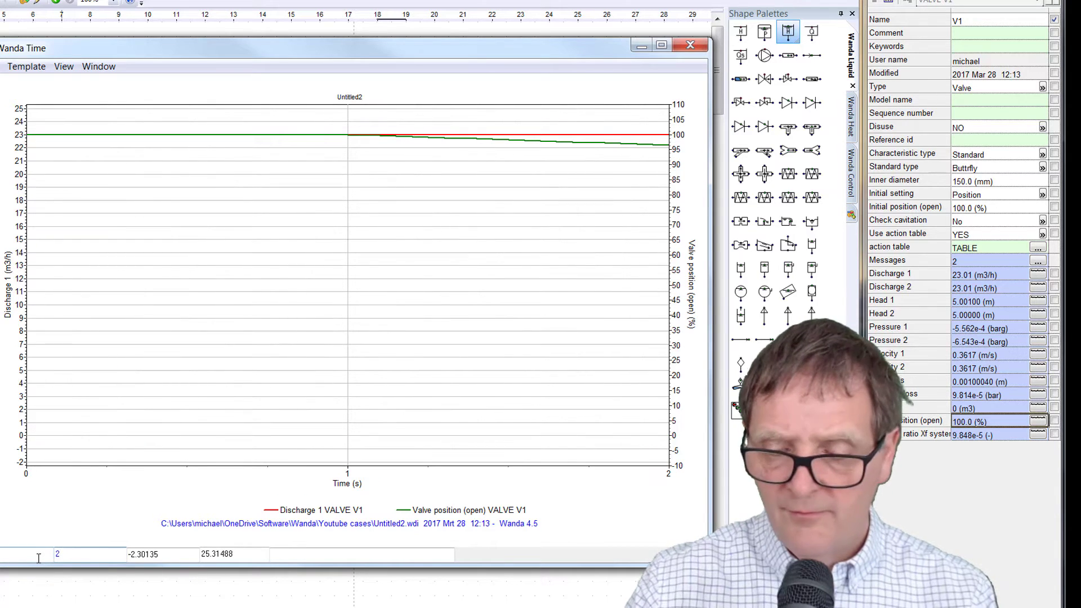
pyautogui.press('BackSpace')
pyautogui.write('30')
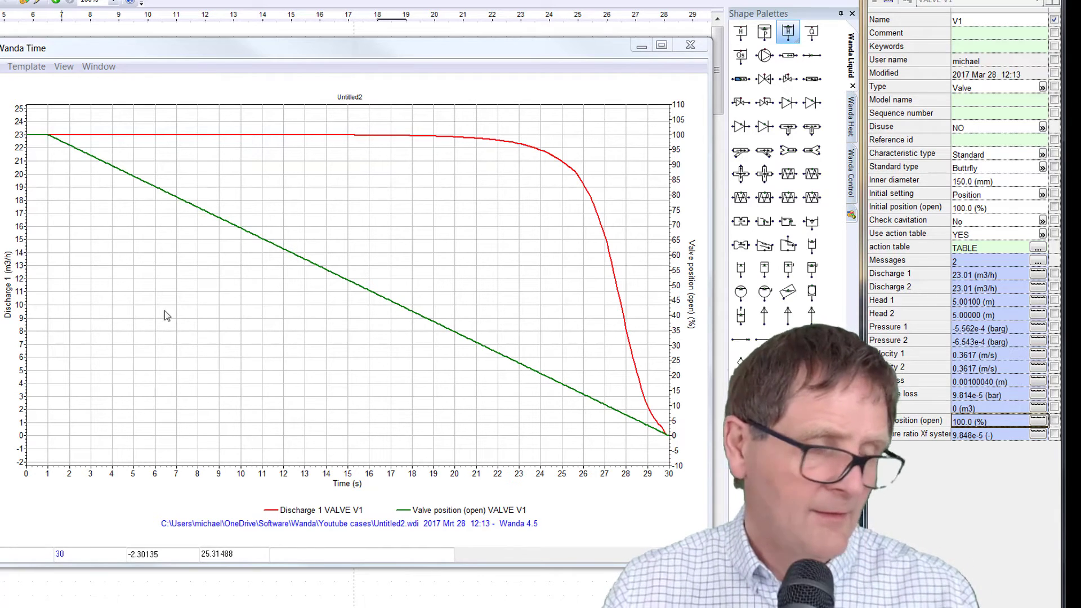
# Close the valve chart, plot the pressure over time at H-node C, and close that chart after viewing it
pyautogui.click(64, 554)
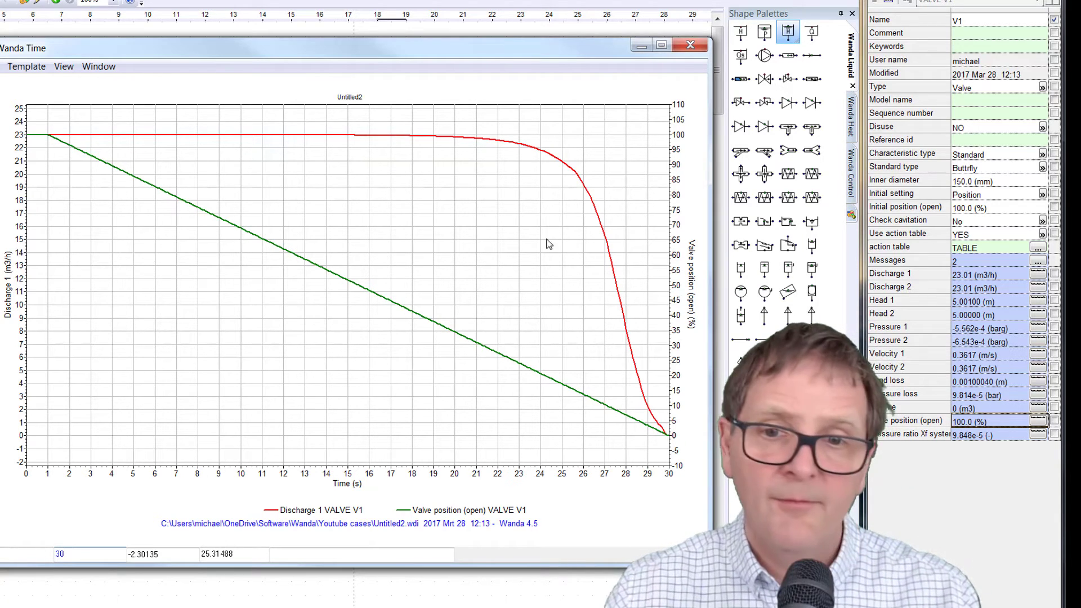
pyautogui.click(690, 45)
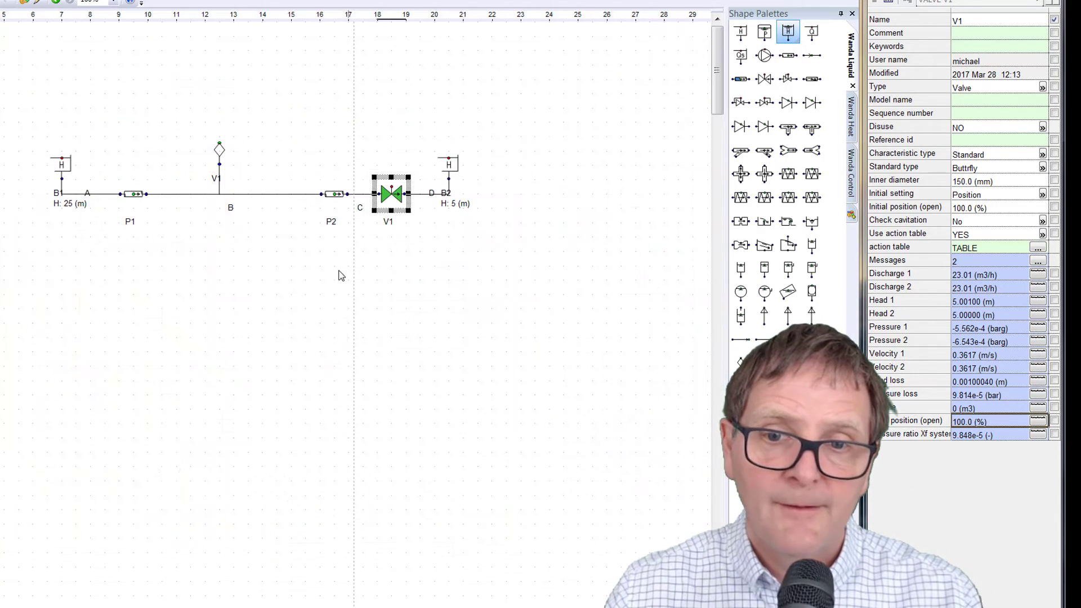
pyautogui.click(358, 197)
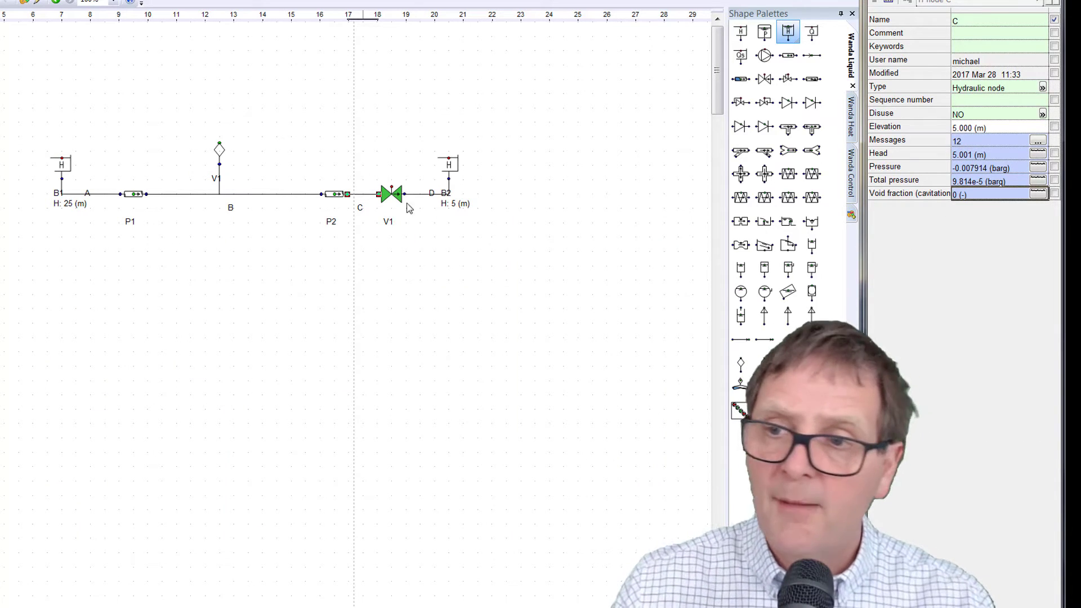
pyautogui.click(1038, 167)
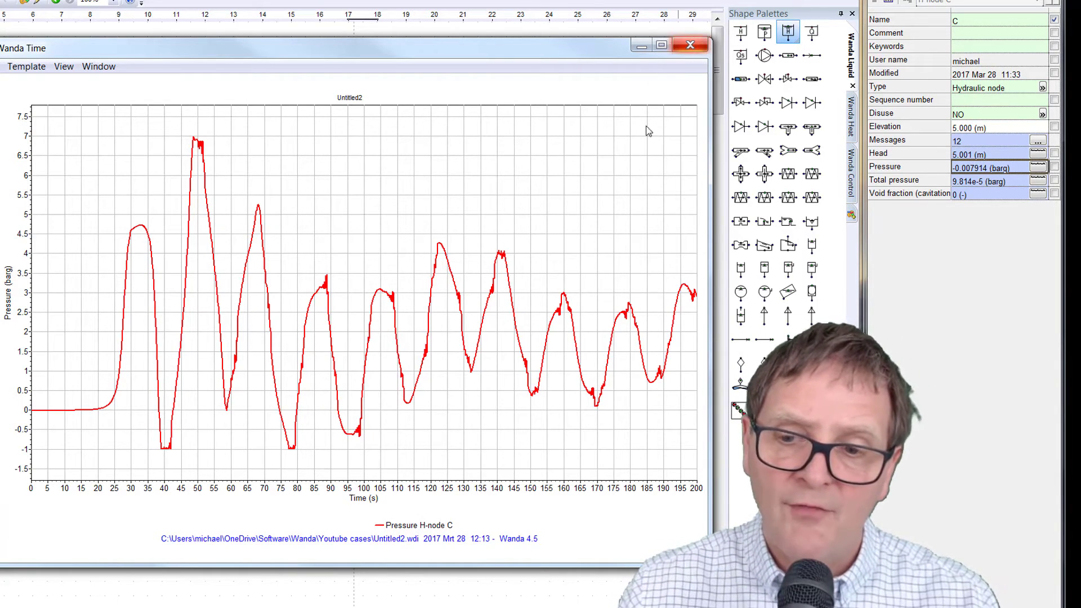
pyautogui.click(690, 45)
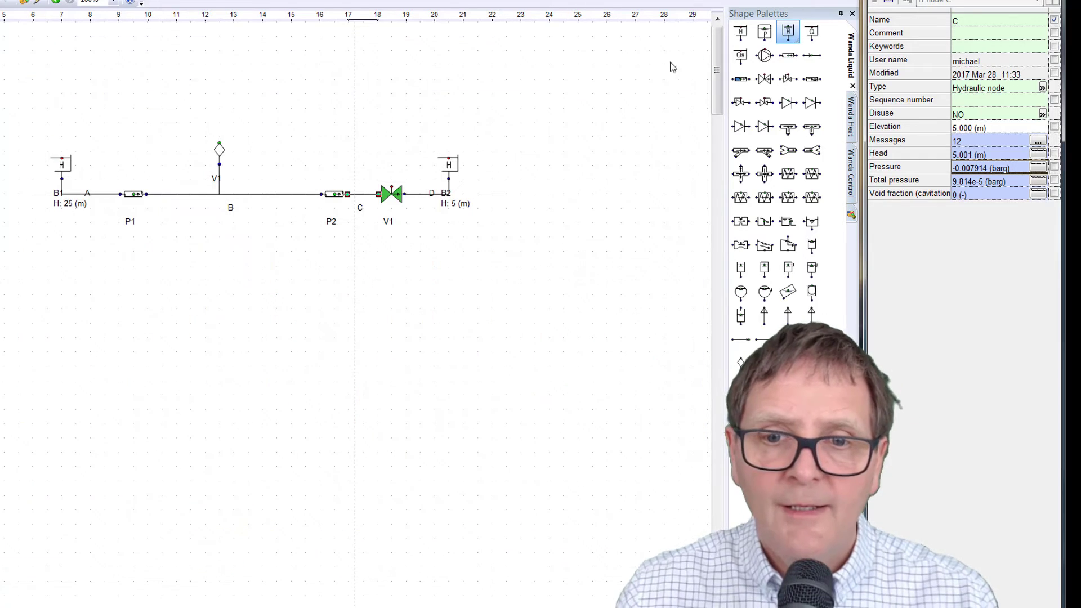
# Select pipes P1 and P2 together and plot their pressure along the pipeline in one location chart
pyautogui.click(130, 197)
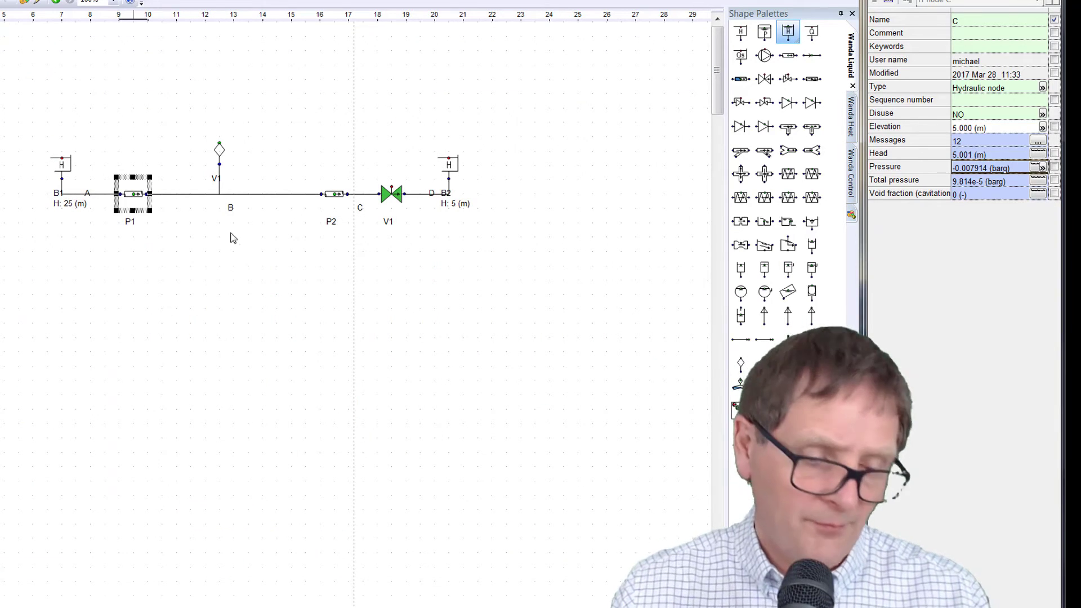
pyautogui.keyDown('shift'); pyautogui.click(332, 196); pyautogui.keyUp('shift')
pyautogui.click(220, 249)
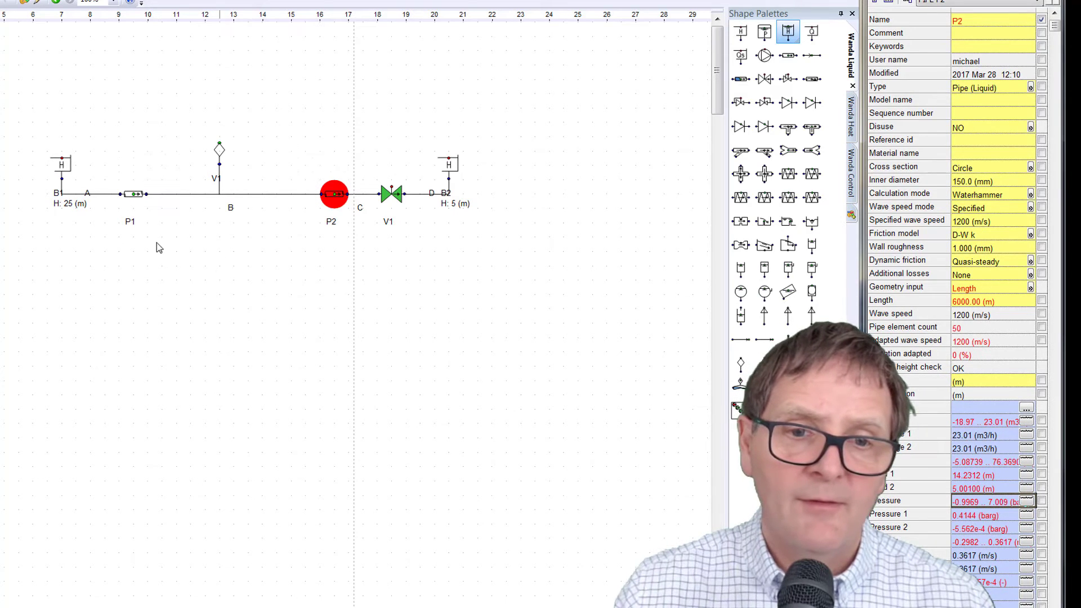
pyautogui.click(134, 198)
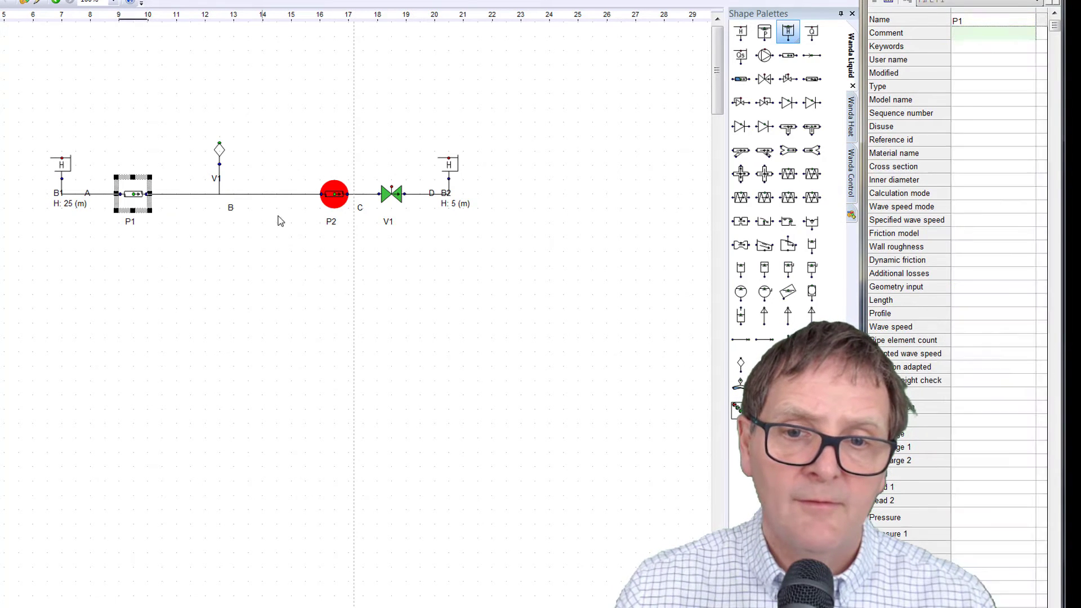
pyautogui.keyDown('shift'); pyautogui.click(334, 195); pyautogui.keyUp('shift')
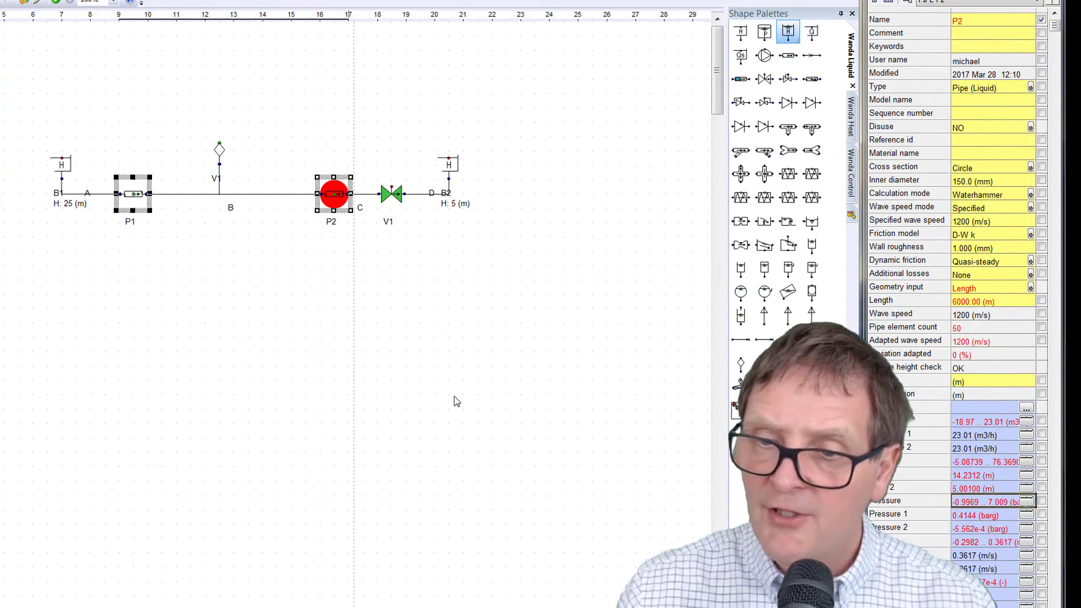
pyautogui.click(1026, 501)
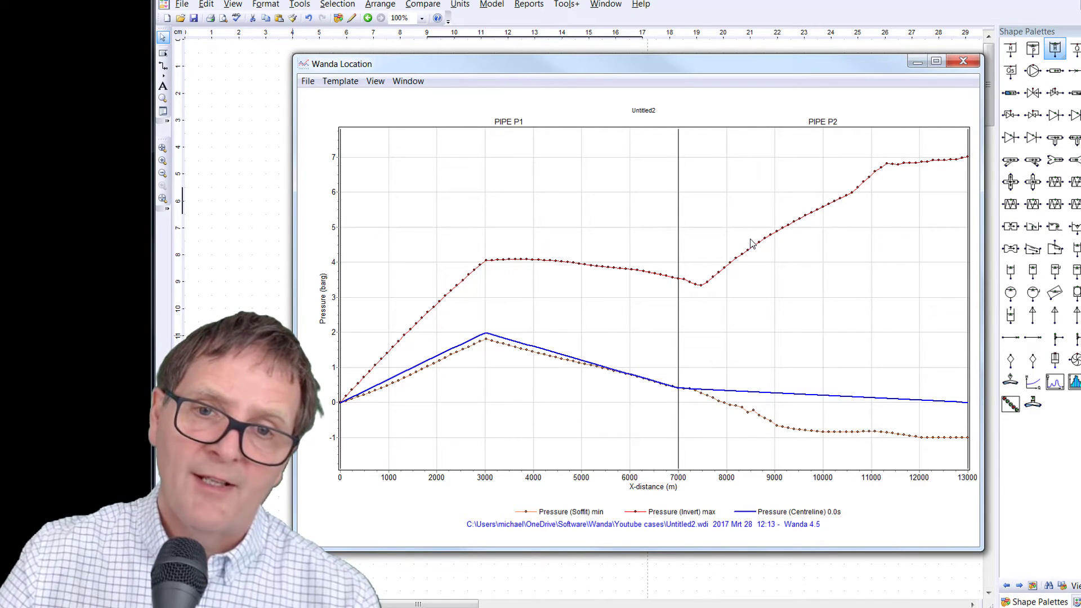
# Move the location chart aside, open the Time Navigator beside it, and adjust the playback speed
pyautogui.moveTo(546, 66); pyautogui.dragTo(677, 108)
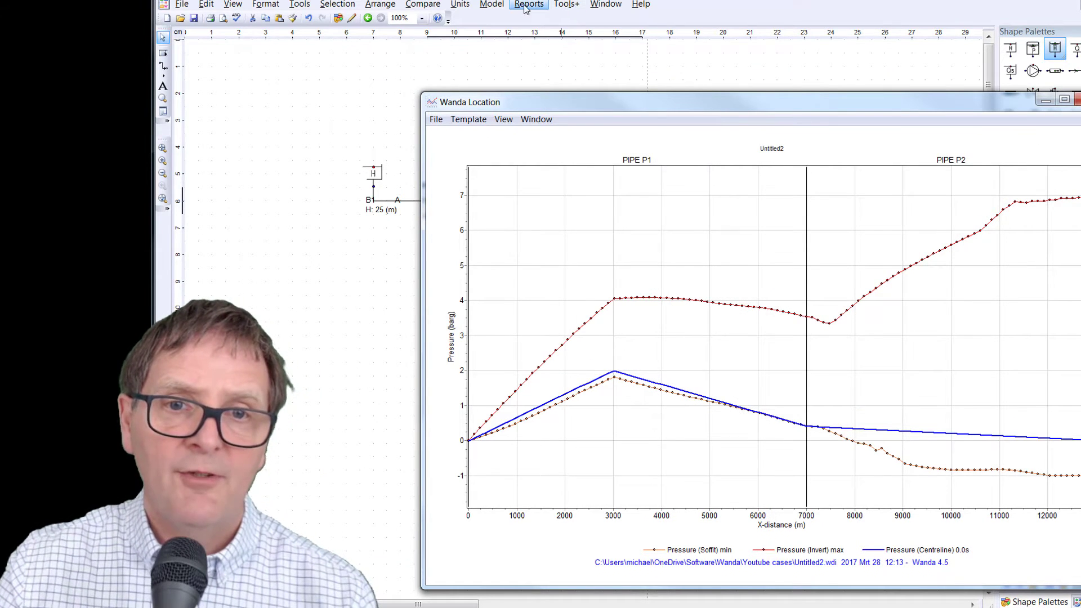
pyautogui.click(494, 4)
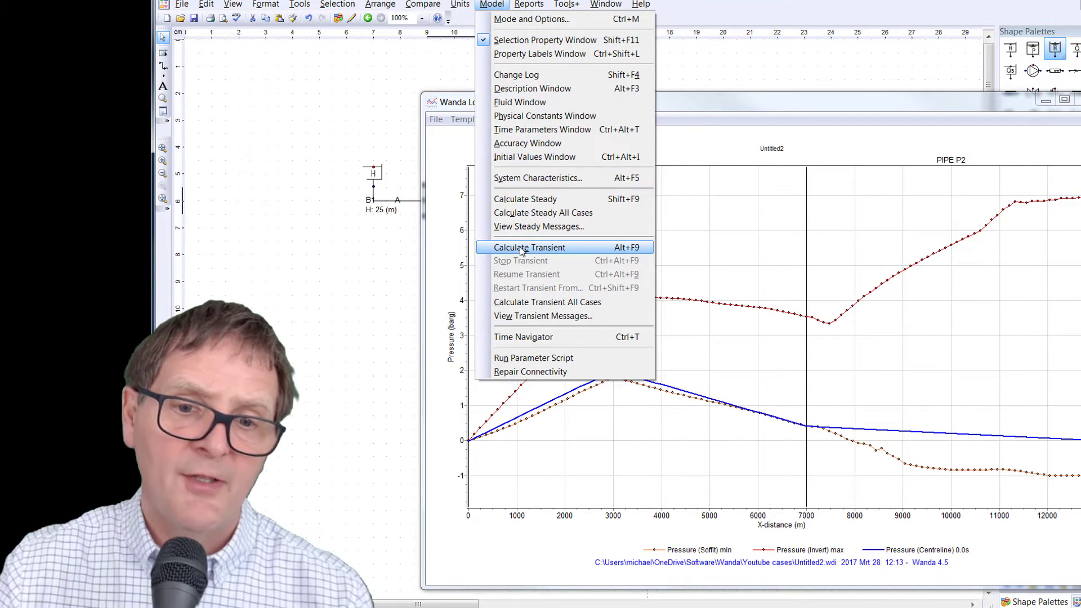
pyautogui.click(524, 338)
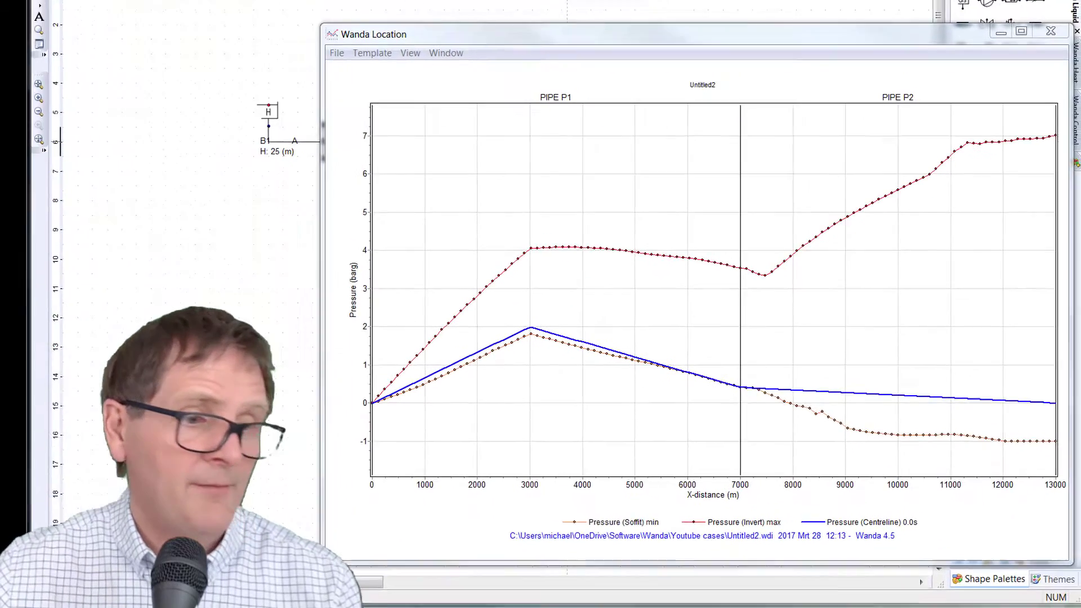
pyautogui.moveTo(650, 184); pyautogui.dragTo(443, 120)
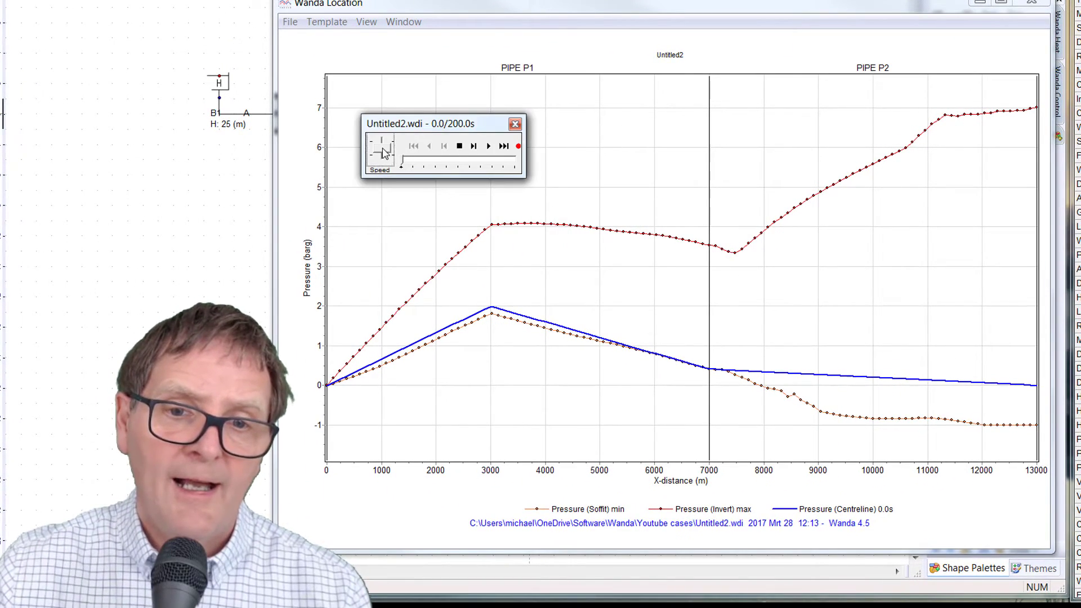
pyautogui.moveTo(385, 154); pyautogui.dragTo(172, 198)
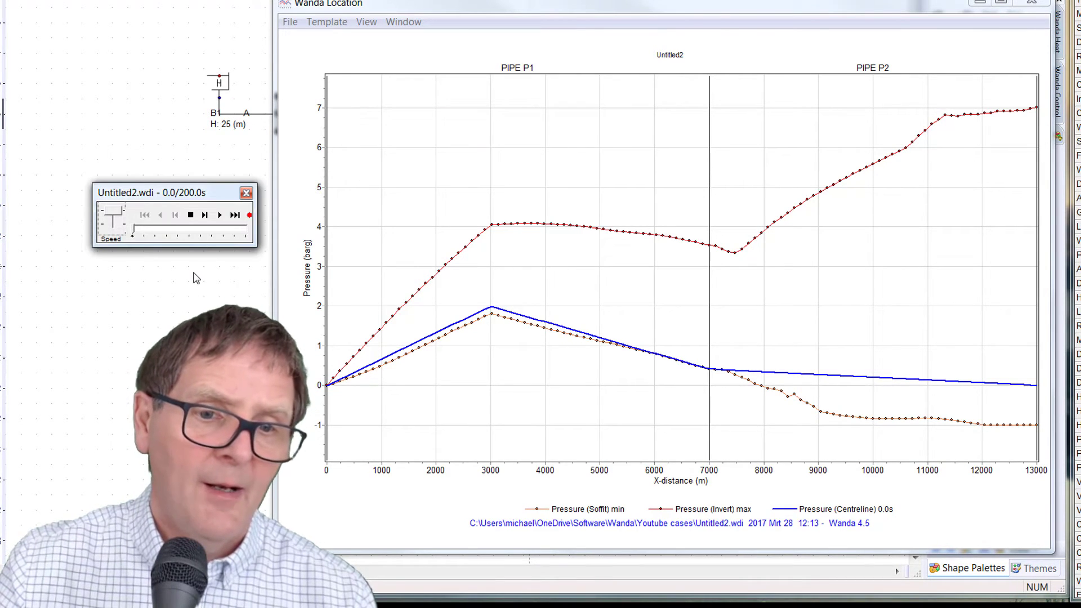
# Animate the pressure along both pipes, replay sections of the transient, and advance the time to 200 s
pyautogui.click(219, 215)
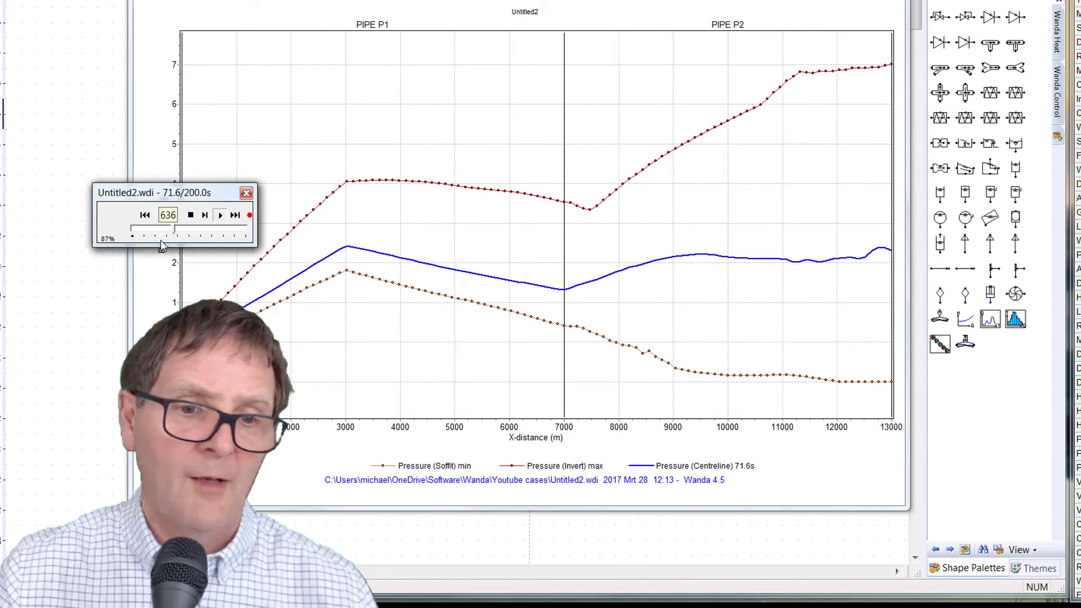
pyautogui.click(129, 239)
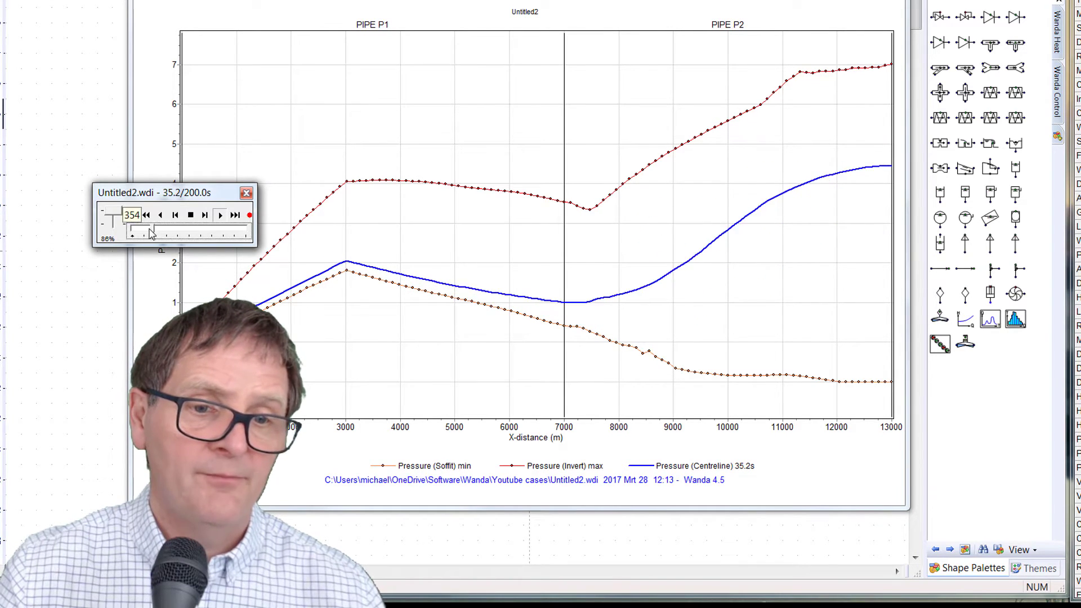
pyautogui.moveTo(155, 230); pyautogui.dragTo(131, 231)
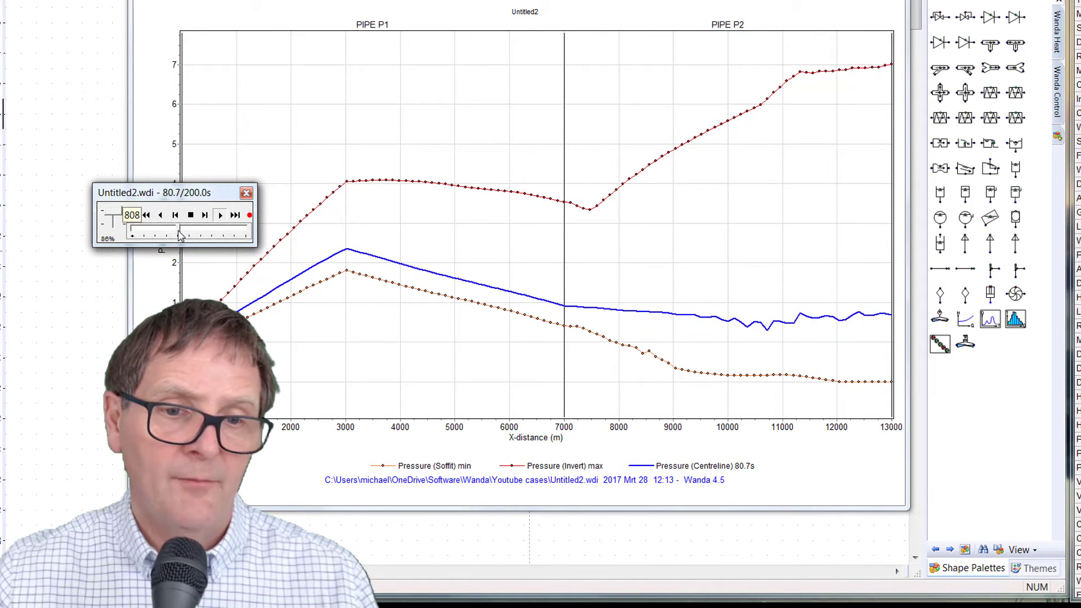
pyautogui.moveTo(178, 228); pyautogui.dragTo(193, 229)
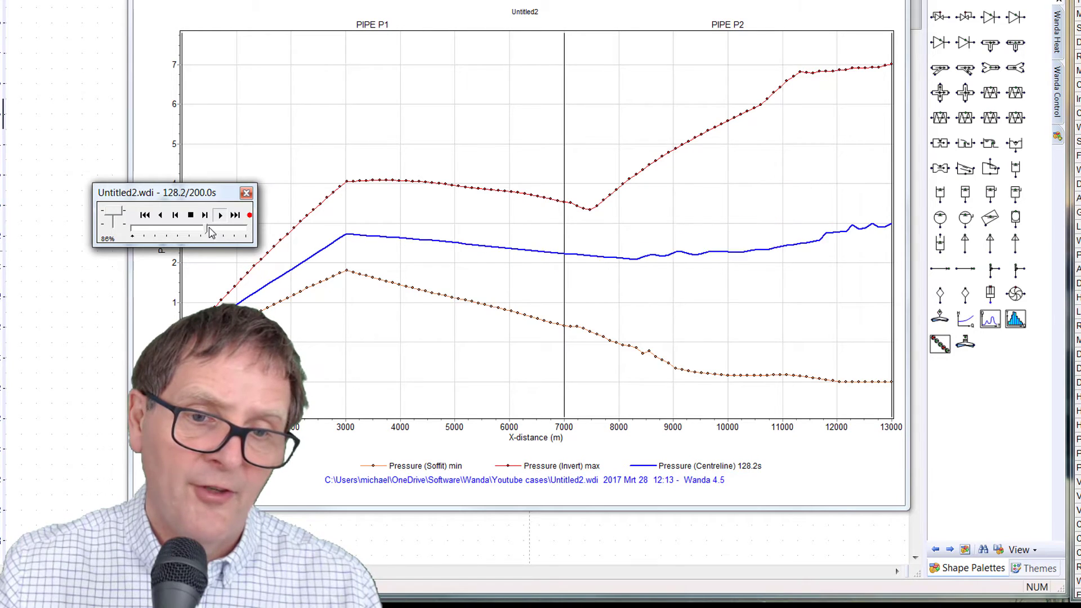
pyautogui.moveTo(209, 232); pyautogui.dragTo(248, 230)
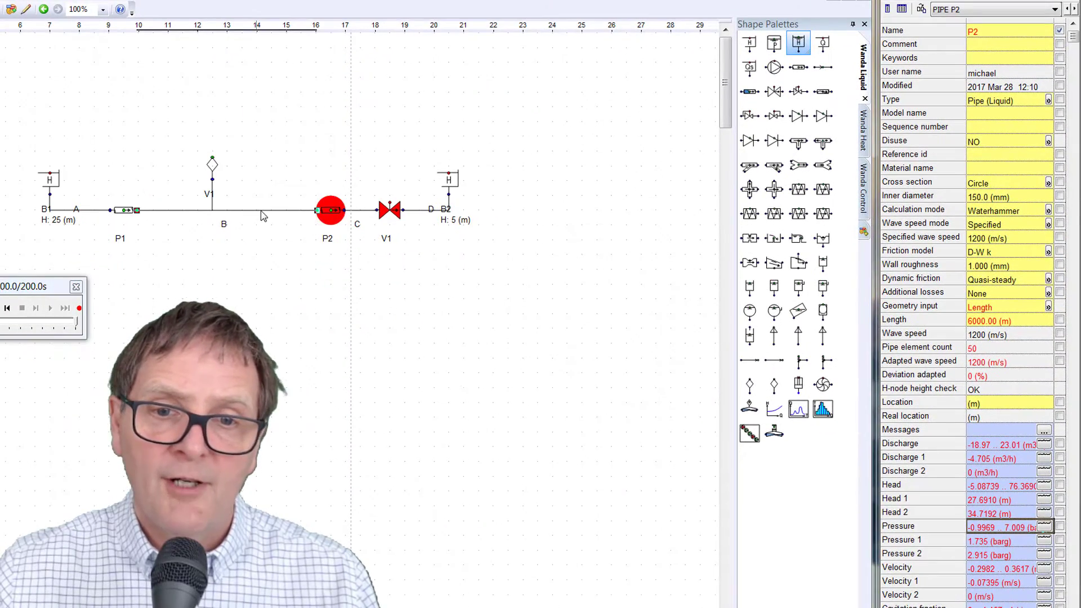
# Plot the pressure over time at H-node B between the two pipes, then close the chart
pyautogui.click(264, 211)
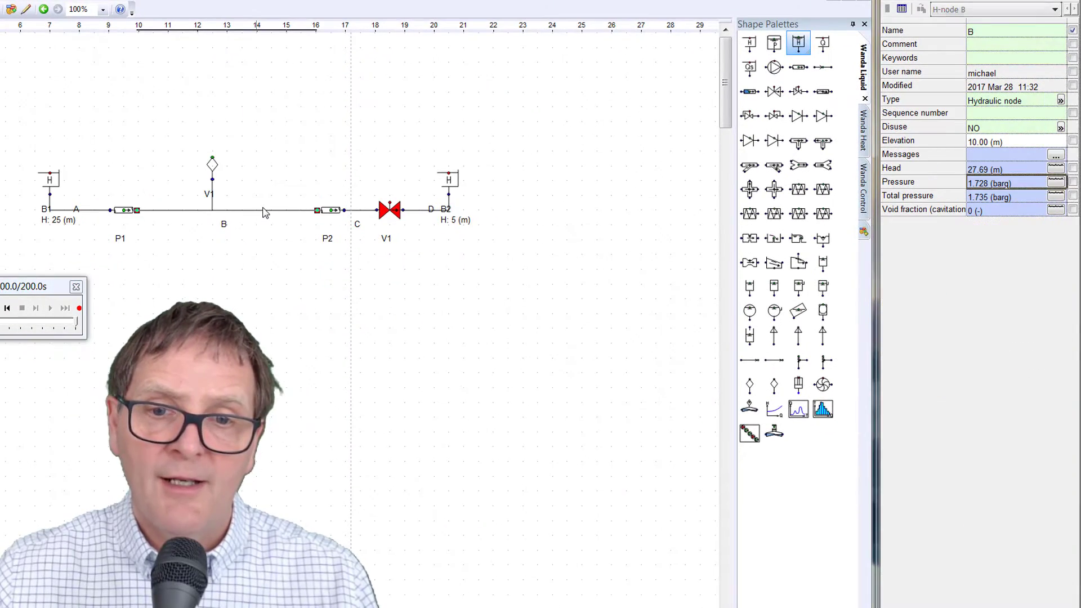
pyautogui.click(1056, 182)
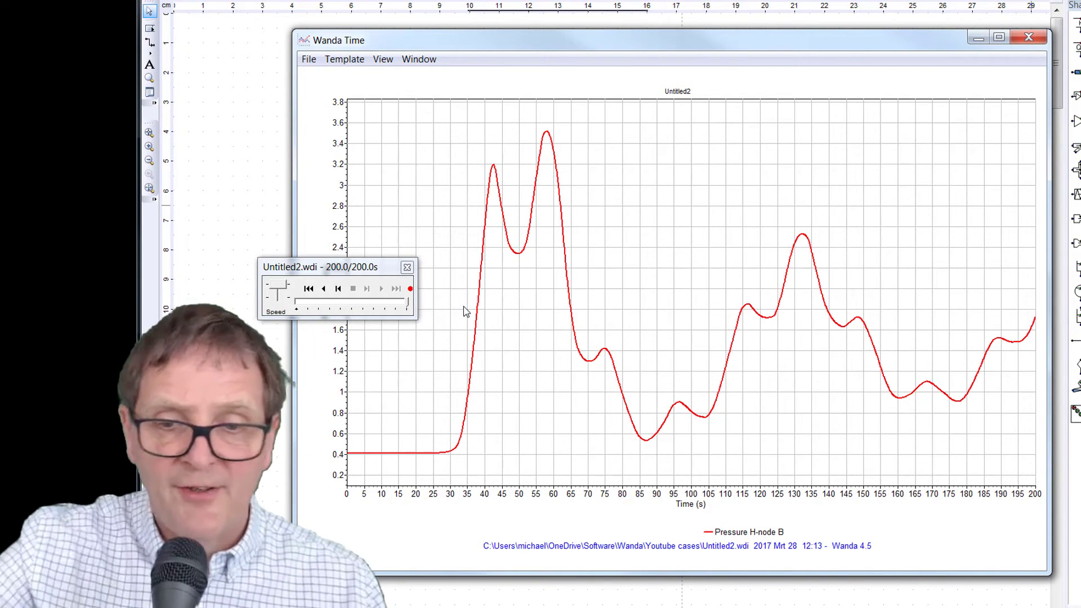
pyautogui.click(1029, 38)
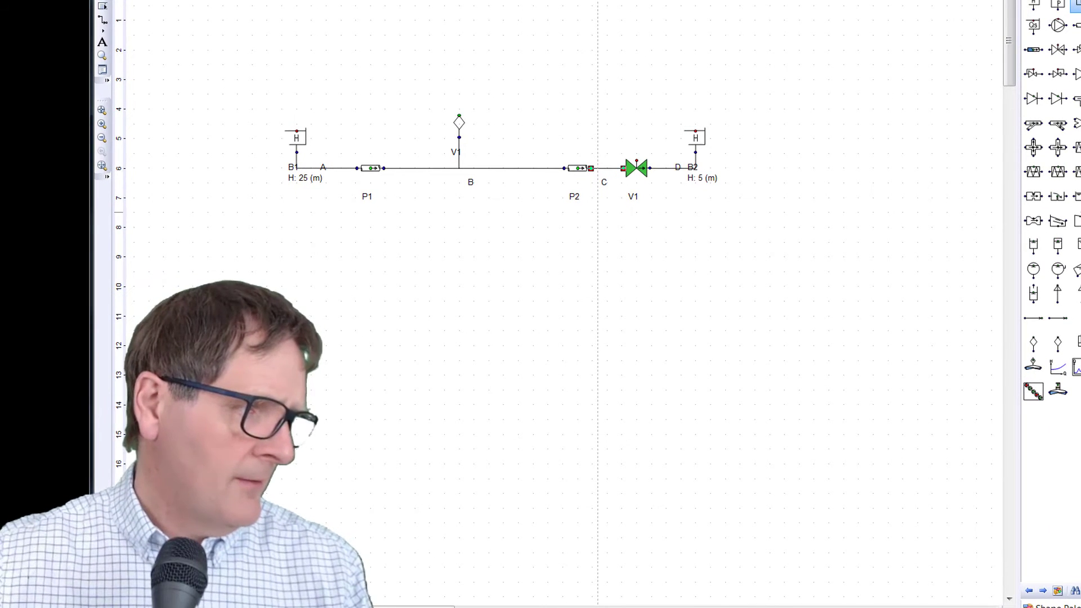
# Bring the H-node C pressure chart into view, freeze all its series for comparison, and minimize the chart
pyautogui.moveTo(39, 60); pyautogui.dragTo(609, 16)
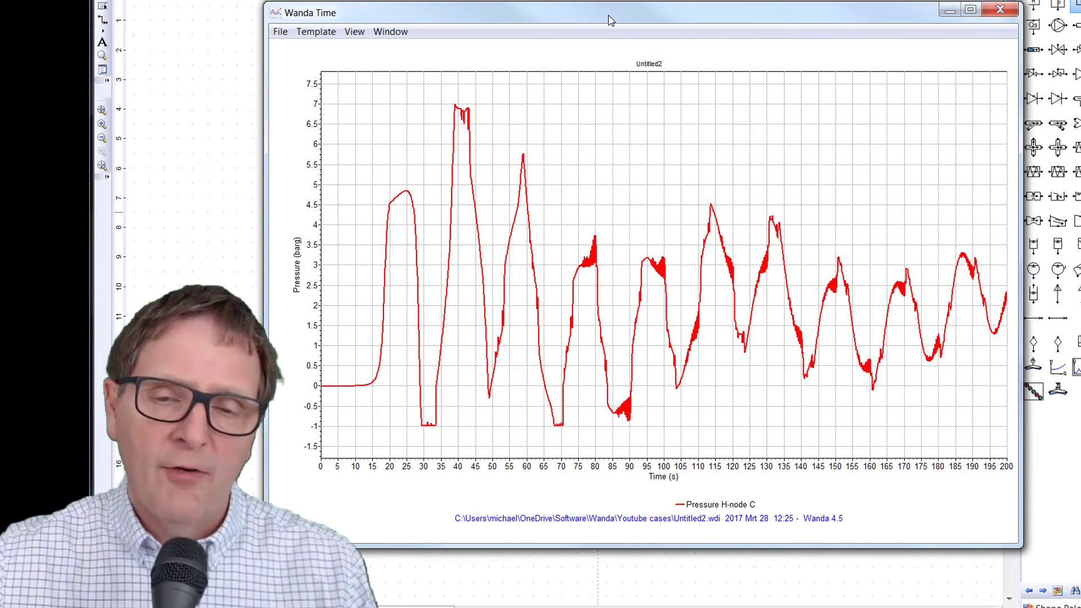
pyautogui.moveTo(633, 19); pyautogui.dragTo(620, 45)
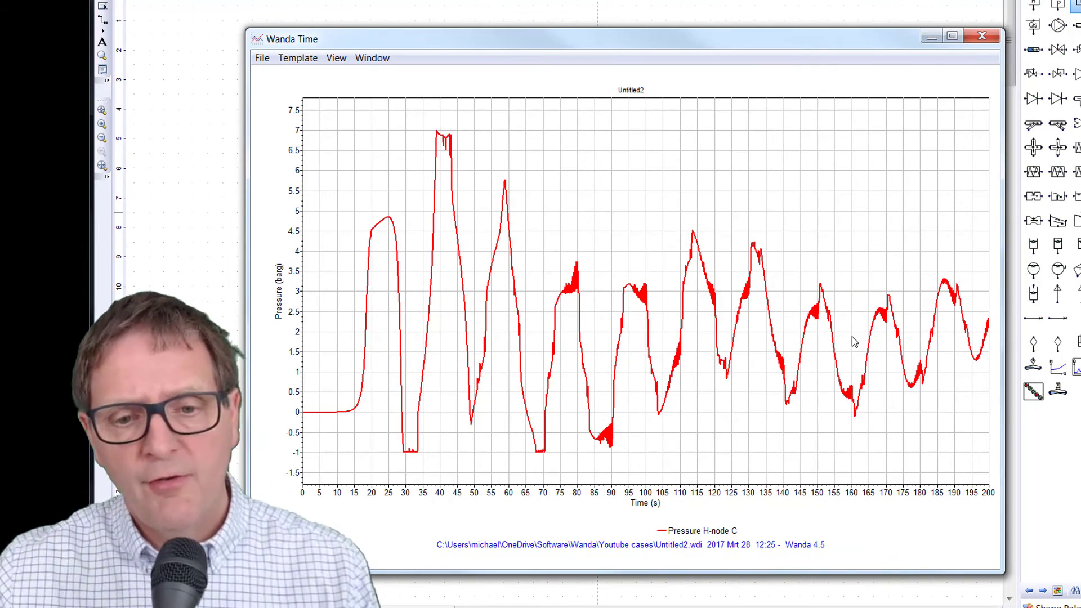
pyautogui.click(336, 59)
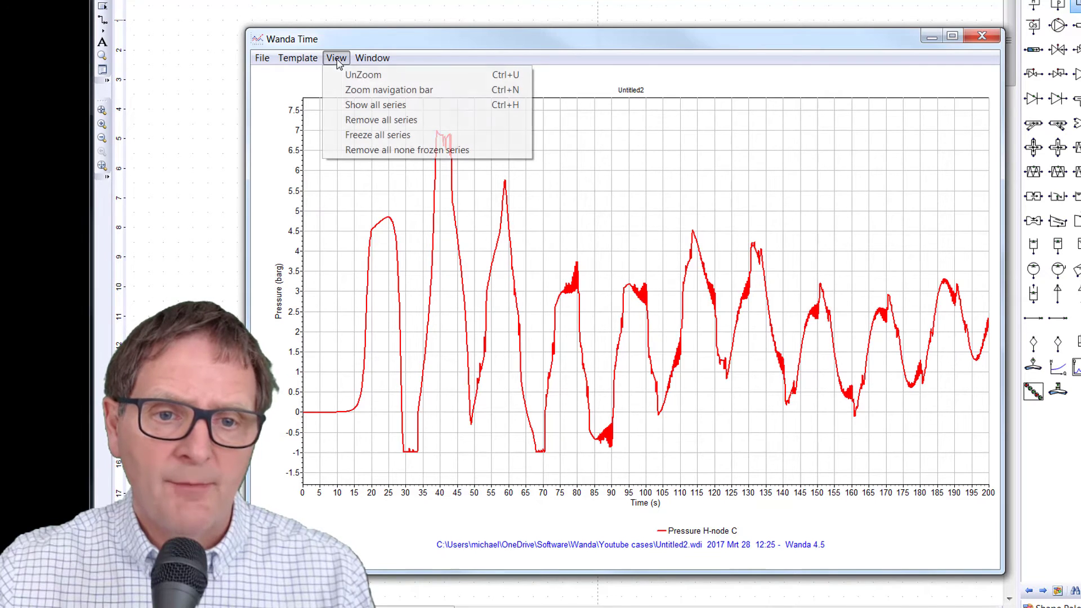
pyautogui.click(399, 135)
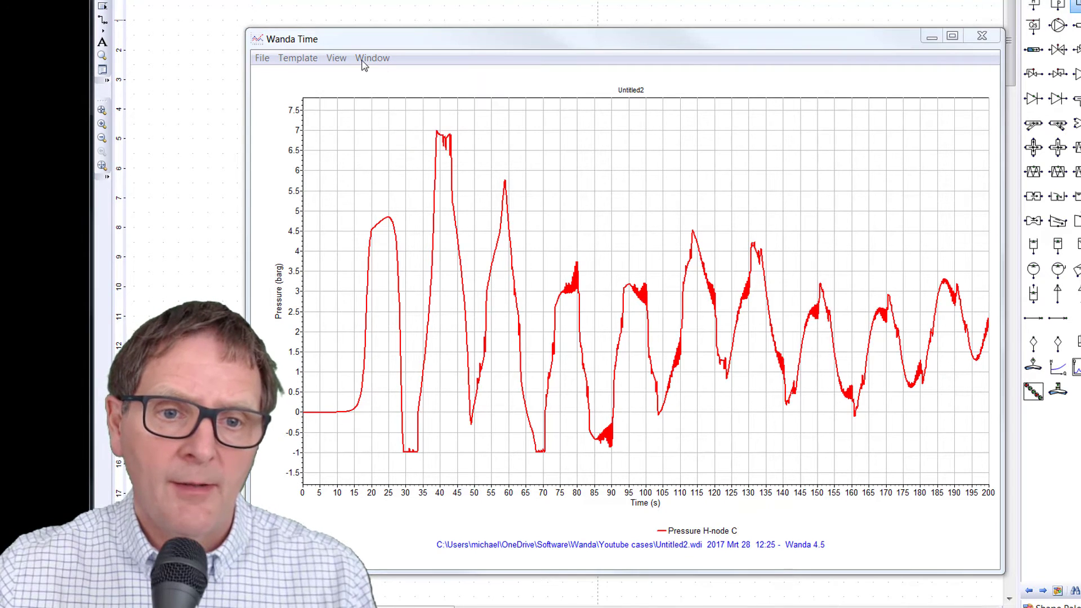
pyautogui.click(337, 58)
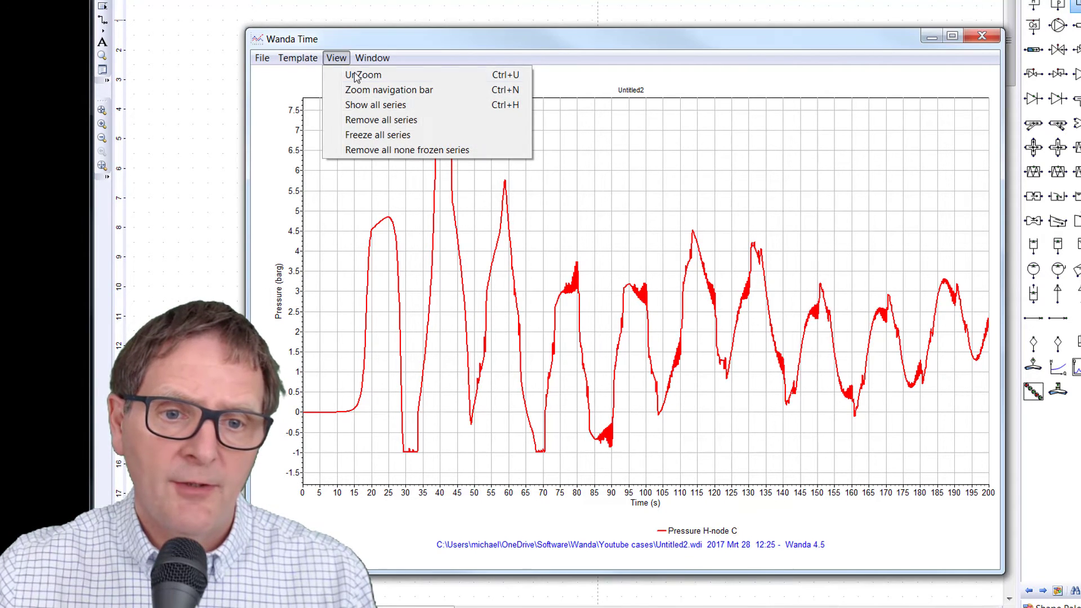
pyautogui.click(380, 137)
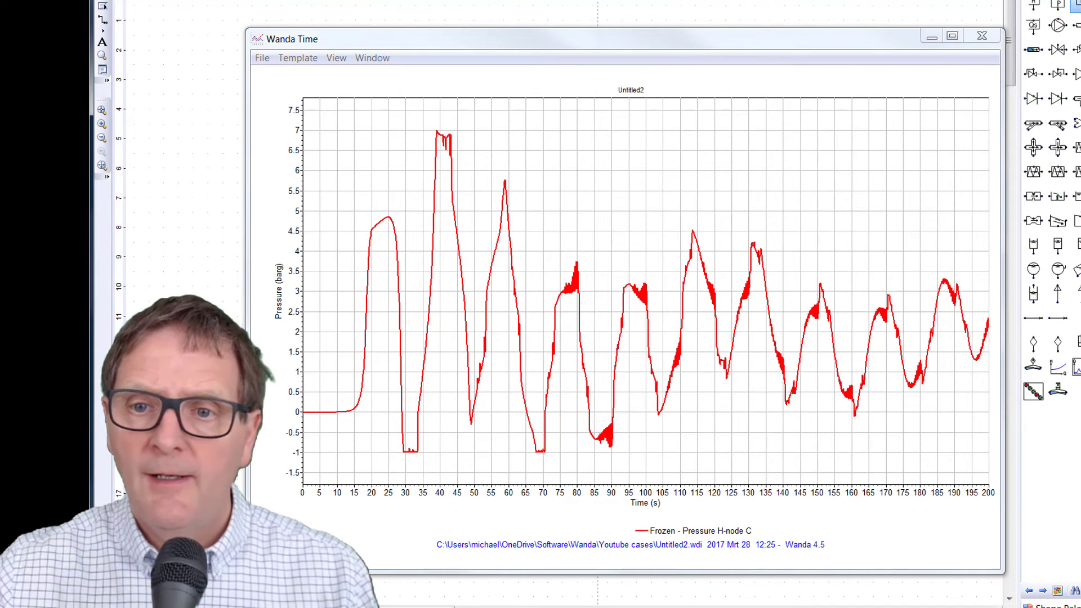
pyautogui.click(931, 38)
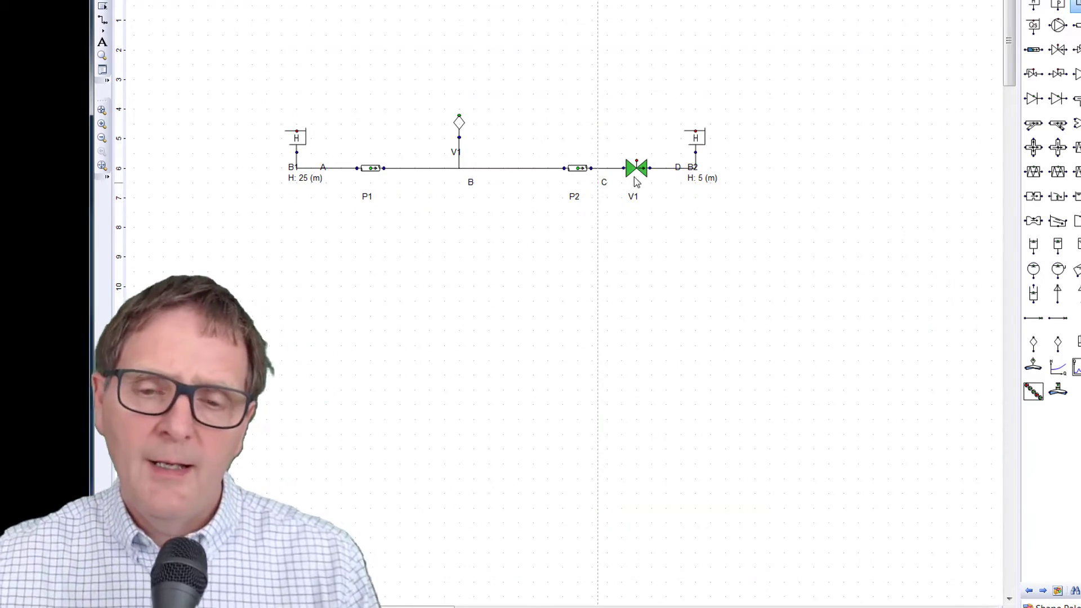
# Open valve V1's action table and set its third row to 25% open at 2 s
pyautogui.click(641, 170)
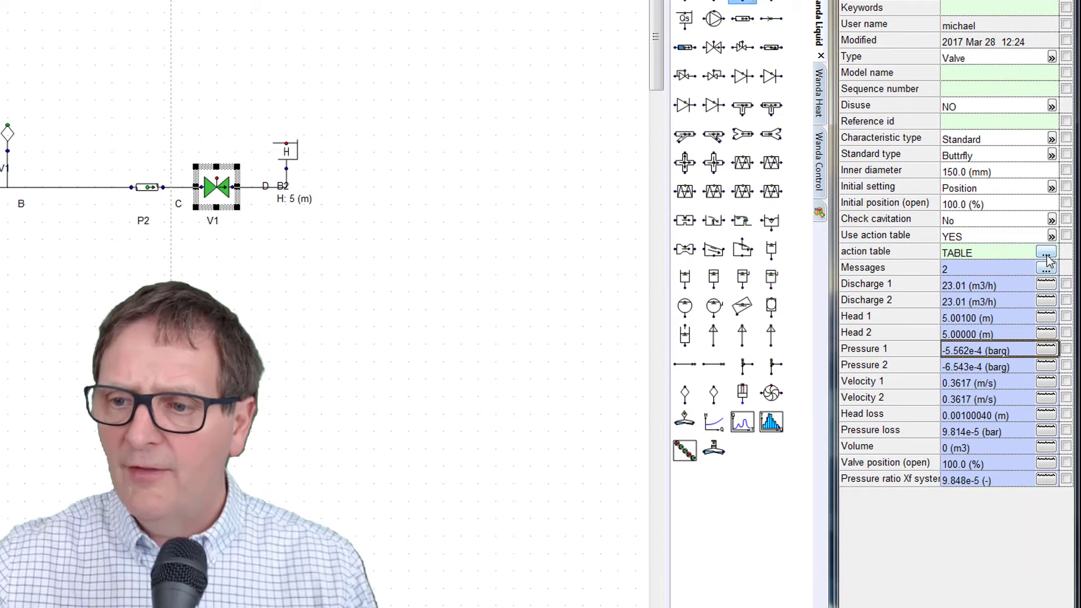
pyautogui.click(1045, 253)
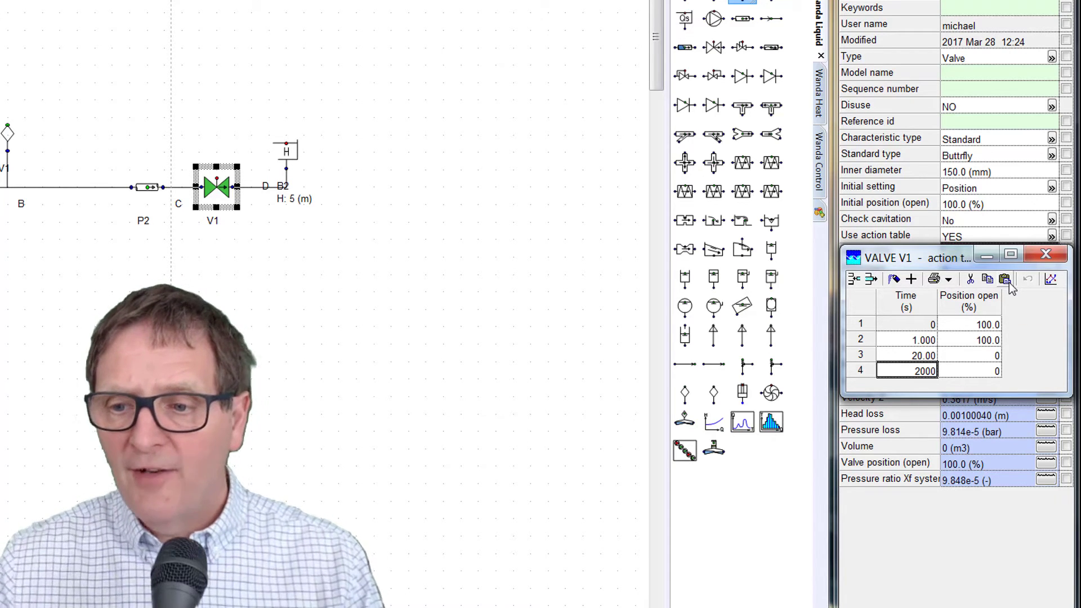
pyautogui.click(896, 354)
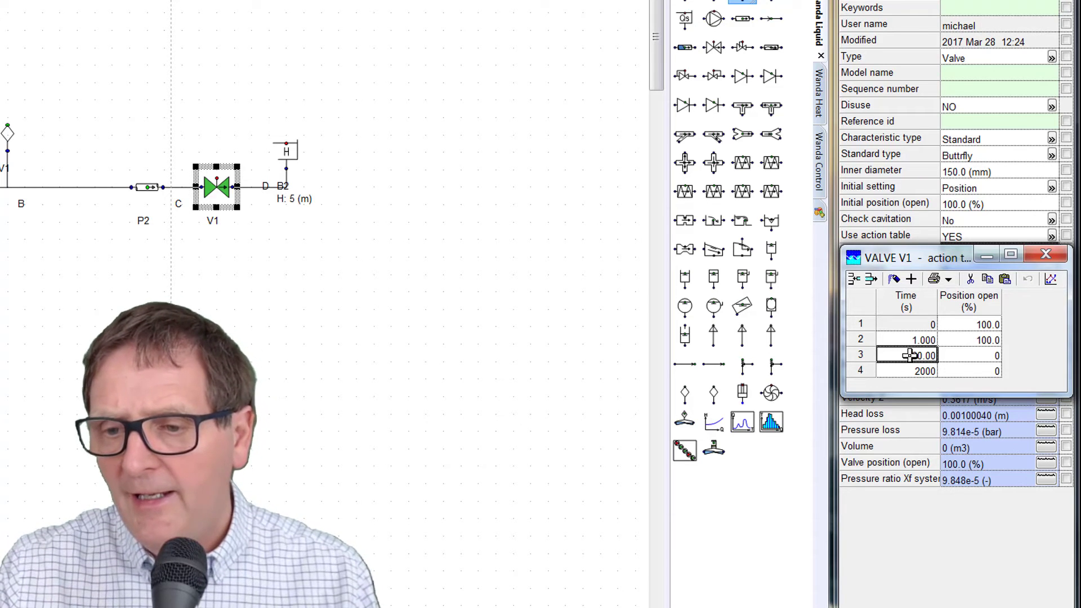
pyautogui.write('2')
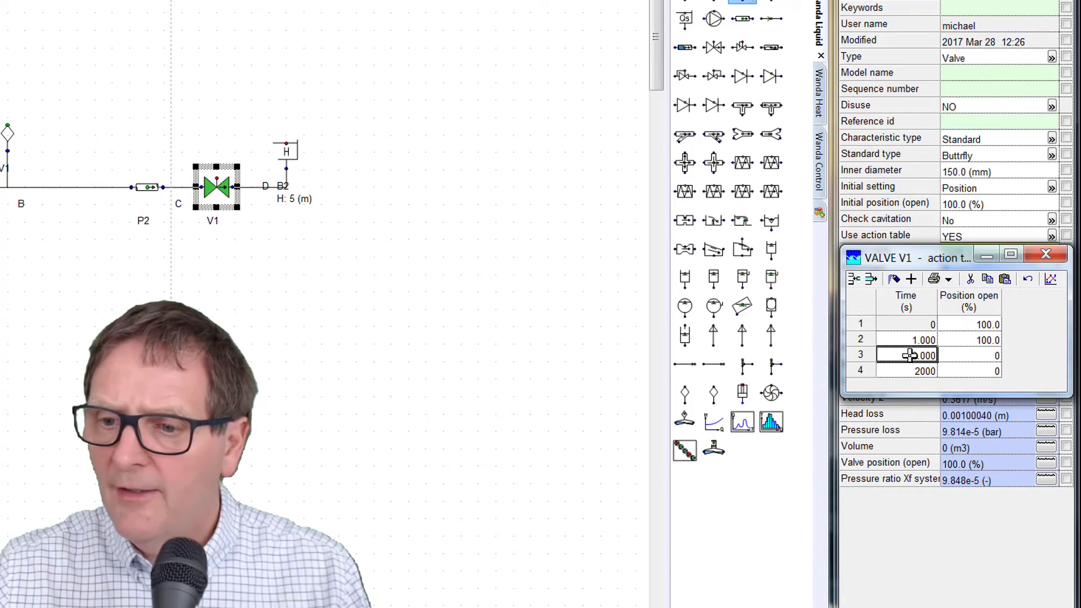
pyautogui.press('Tab')
pyautogui.write('2')
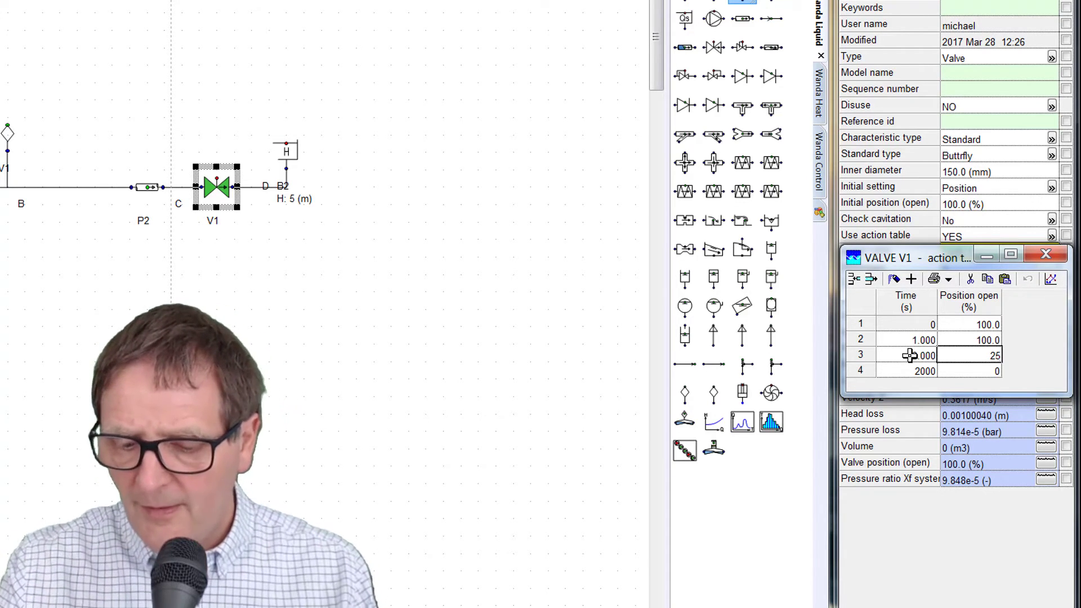
pyautogui.write('5')
pyautogui.press('Tab')
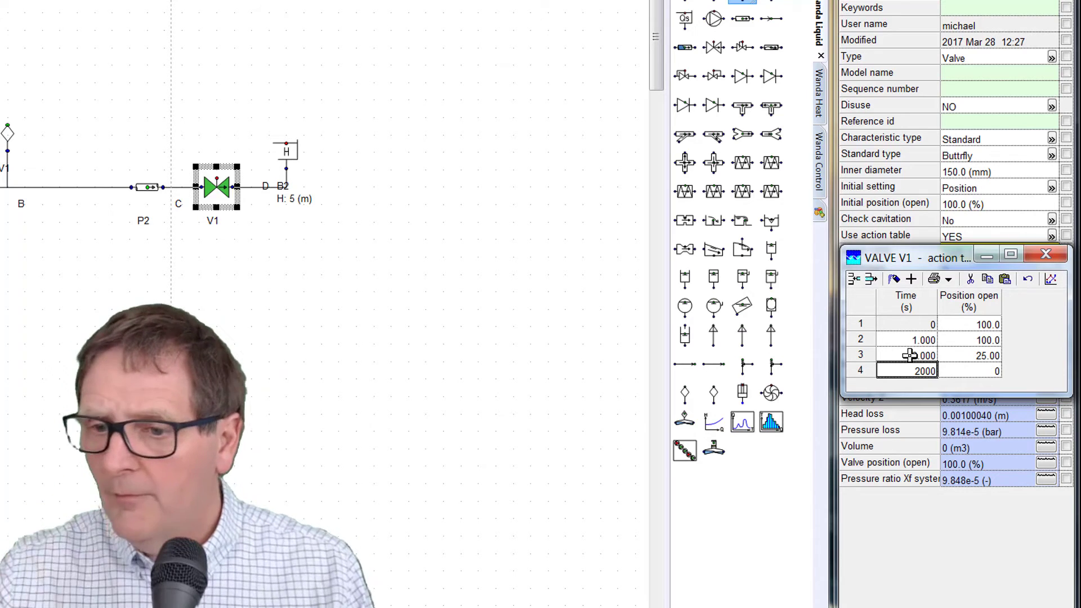
# Complete the two-stage closure with 0% open at 20 s and a fifth row of 0% at 200 s, then close the table
pyautogui.write('2')
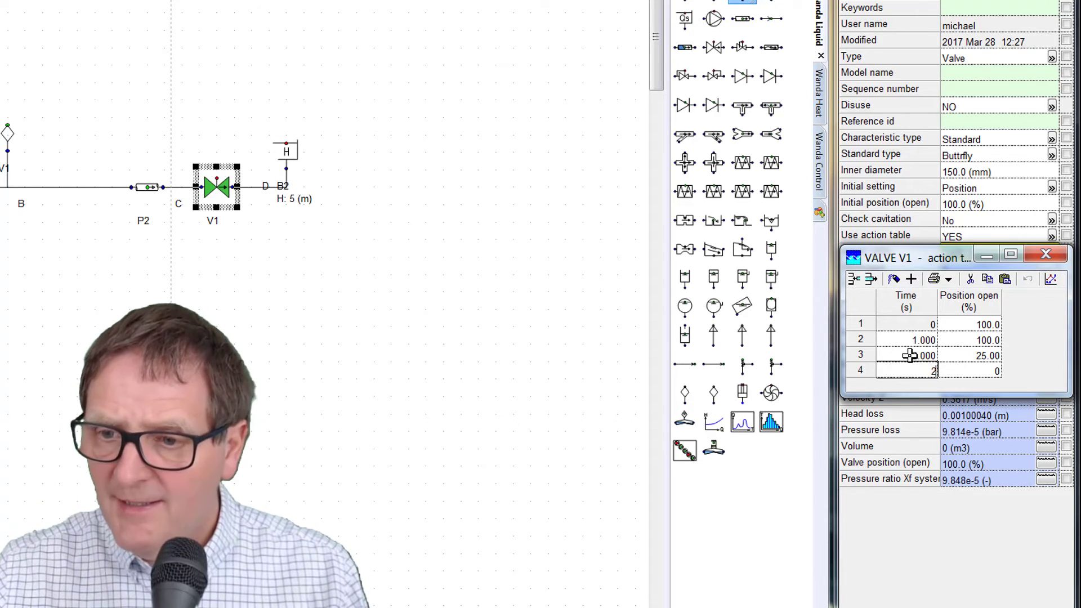
pyautogui.write('0')
pyautogui.press('Tab')
pyautogui.write('0')
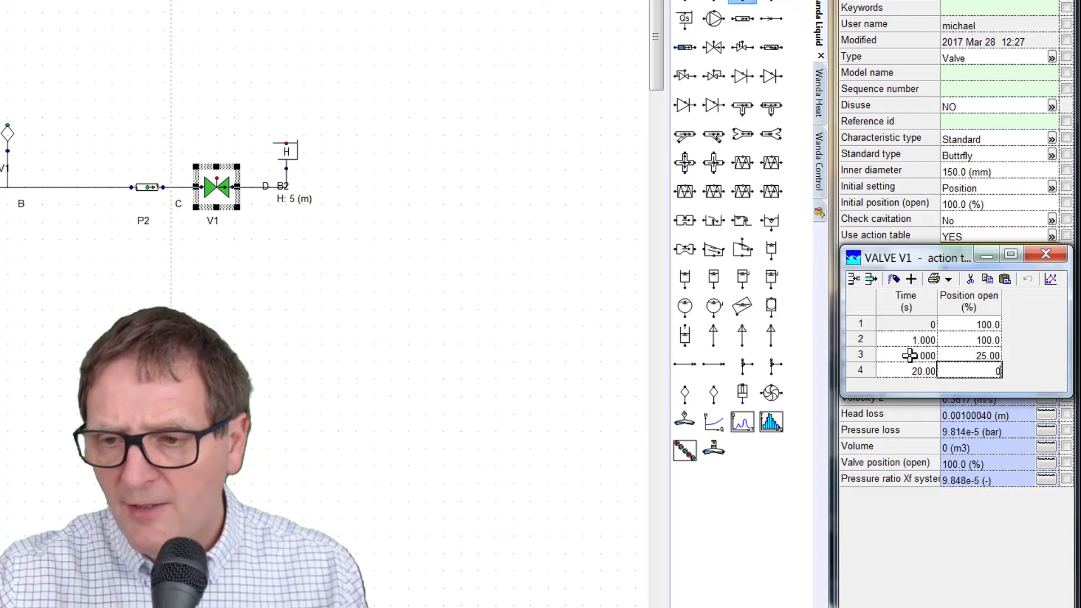
pyautogui.press('Tab')
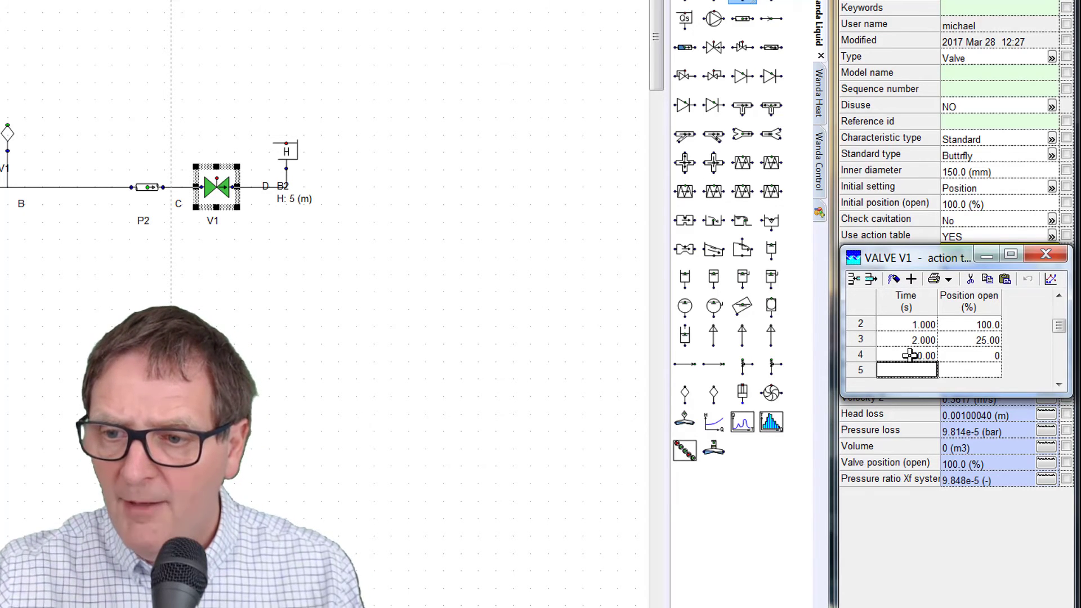
pyautogui.write('20')
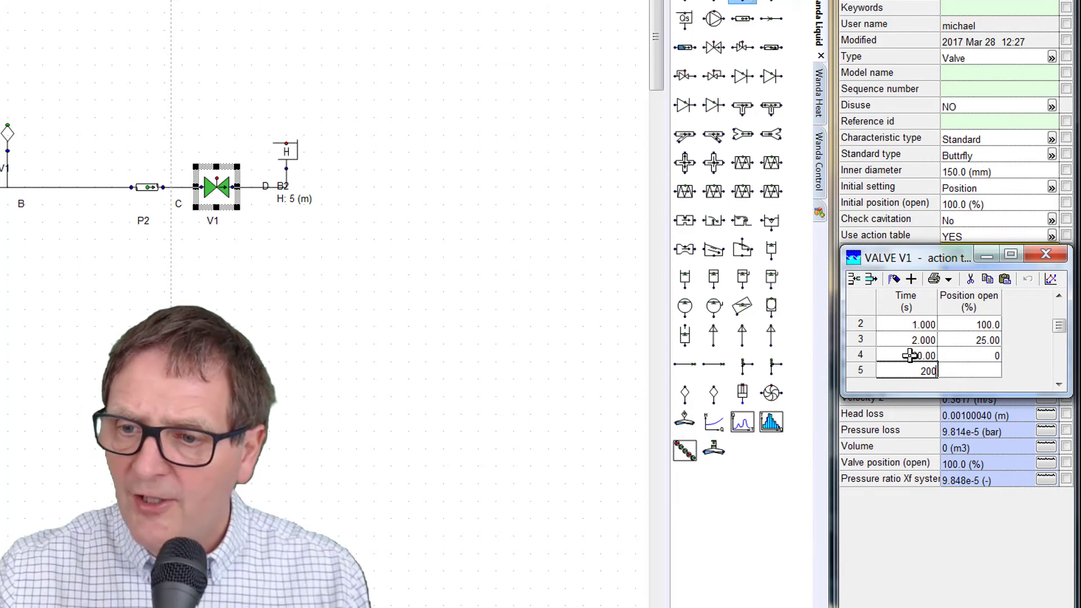
pyautogui.write('0')
pyautogui.press('Tab')
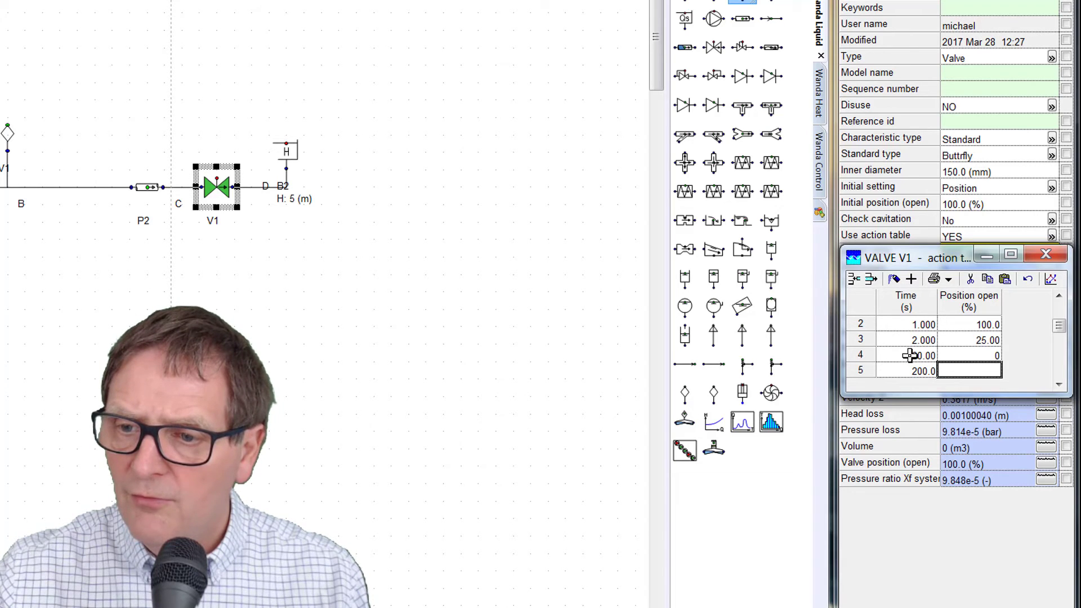
pyautogui.write('0')
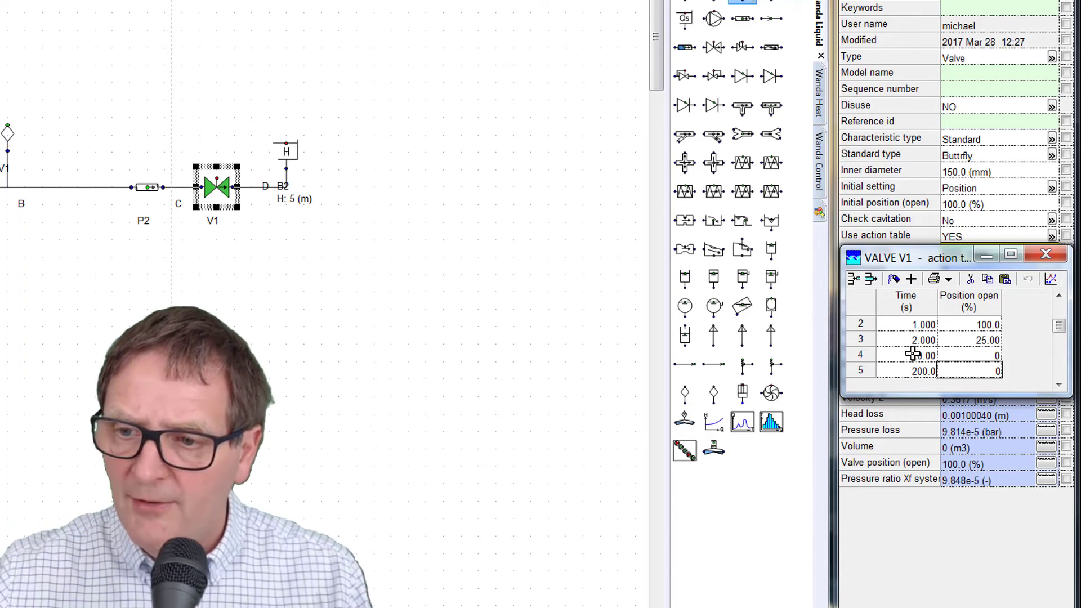
pyautogui.click(1045, 254)
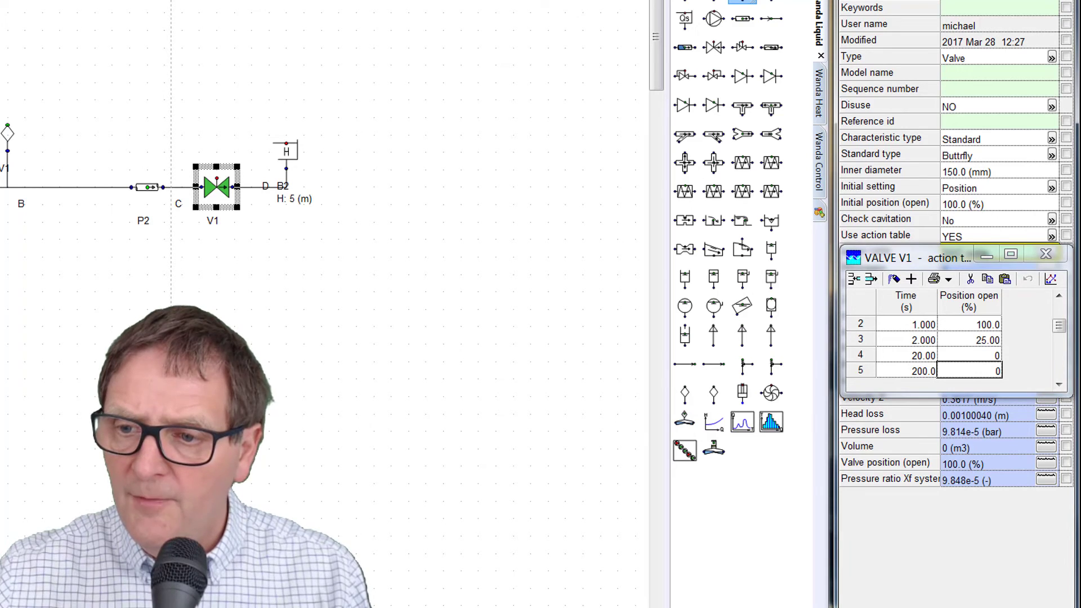
pyautogui.click(1045, 254)
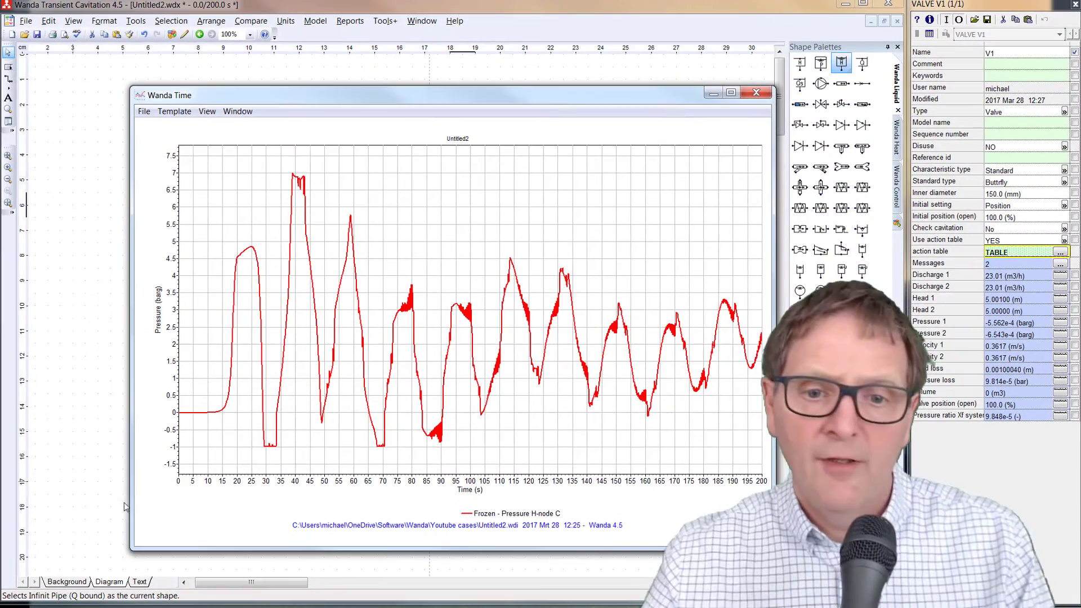
# Shrink the H-node C pressure chart and place it below the pipeline so the whole diagram stays uncovered
pyautogui.moveTo(575, 100); pyautogui.dragTo(492, 135)
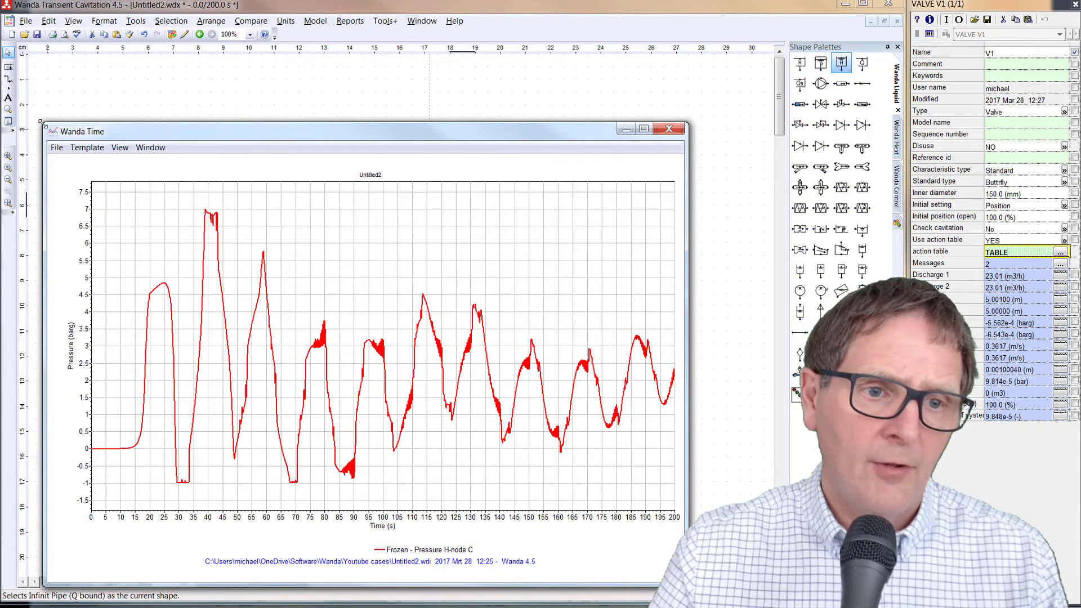
pyautogui.moveTo(40, 121); pyautogui.dragTo(182, 271)
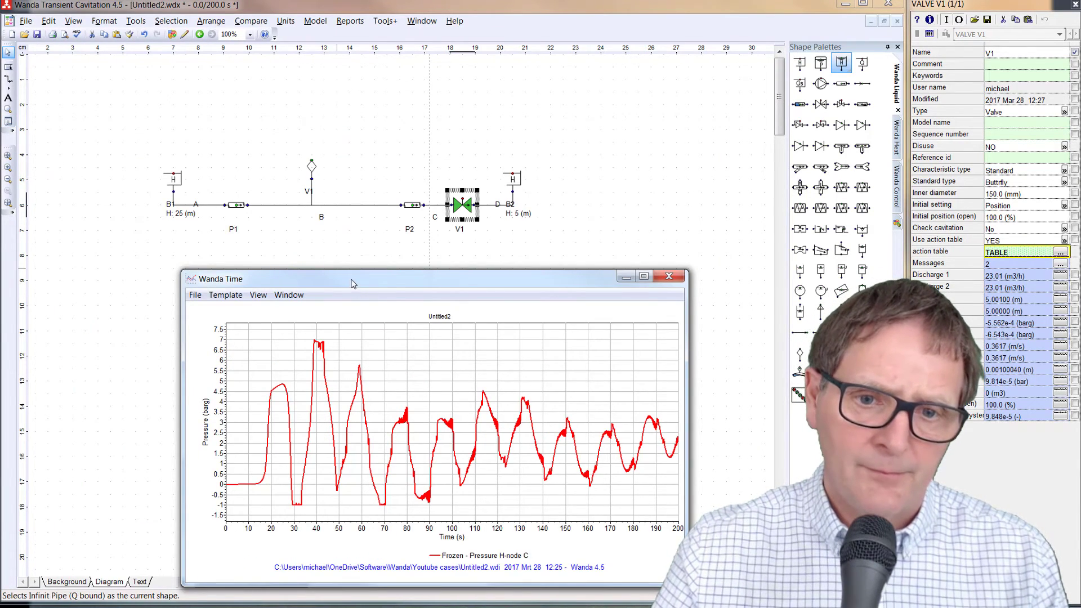
pyautogui.moveTo(353, 283); pyautogui.dragTo(257, 254)
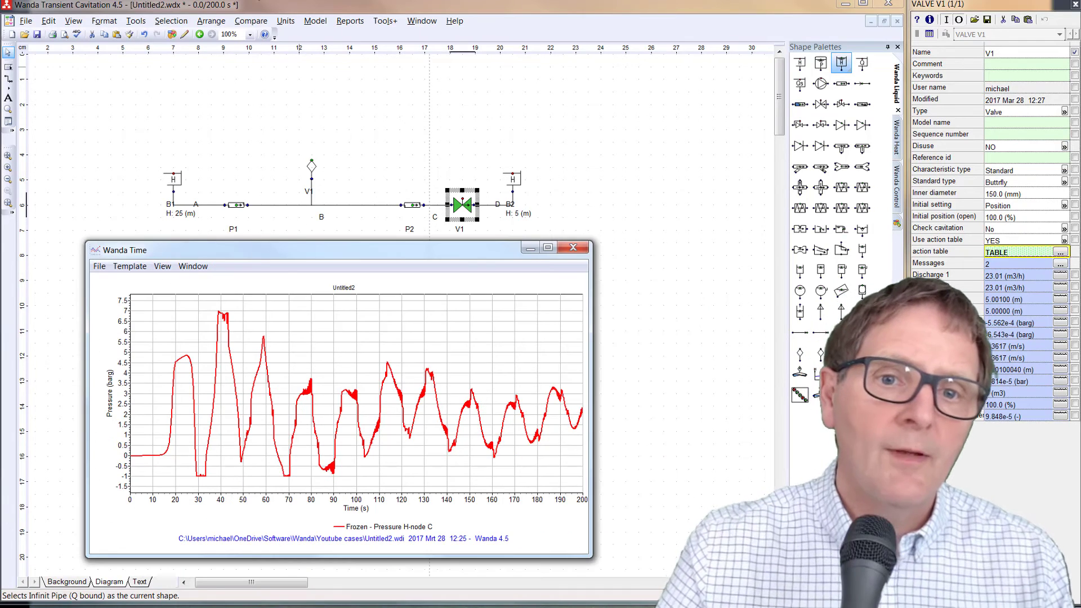
# Save and calculate the transient, and add H-node C's new pressure to the chart with the frozen series
pyautogui.click(316, 21)
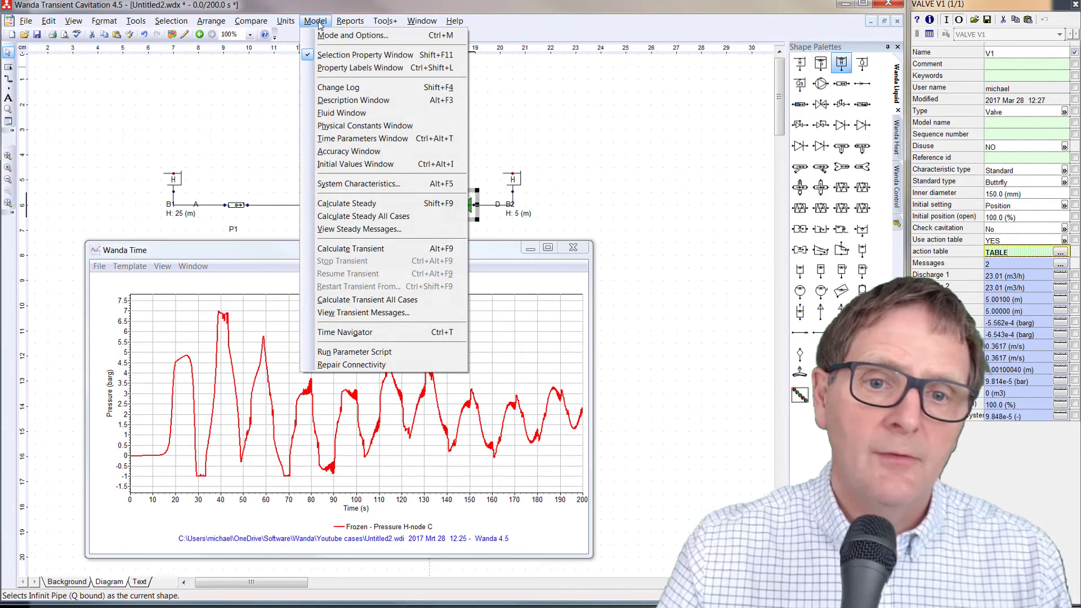
pyautogui.click(343, 254)
pyautogui.click(426, 315)
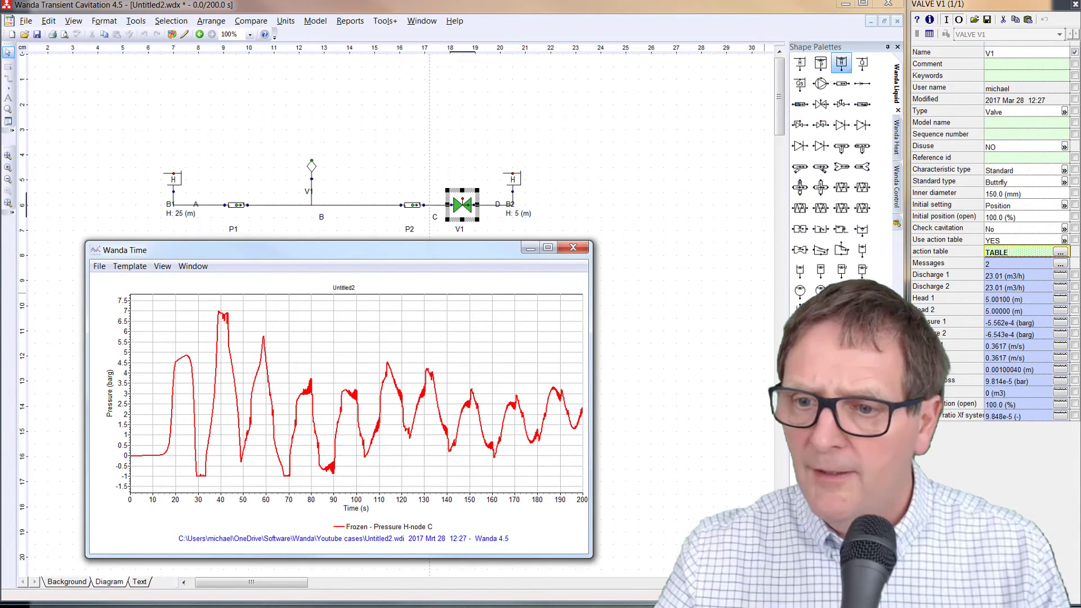
pyautogui.click(438, 215)
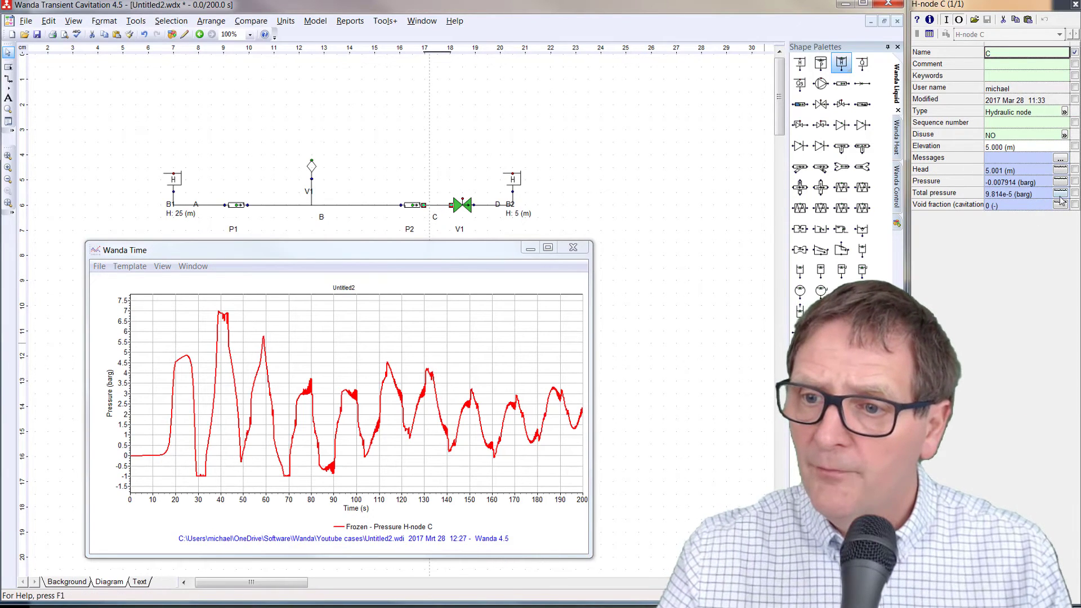
pyautogui.click(1062, 182)
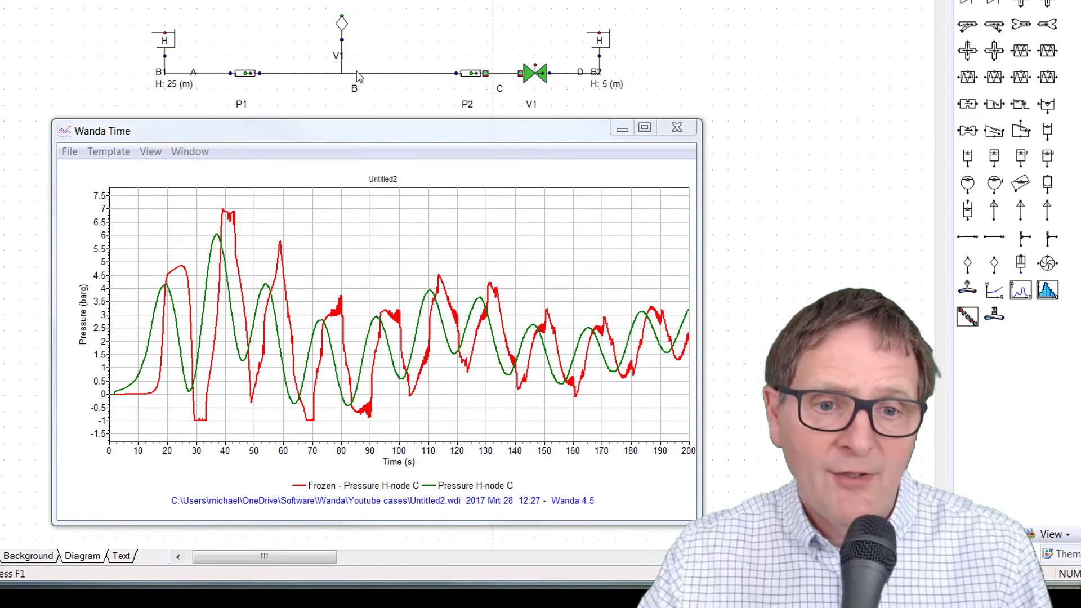
# Inspect the properties of pipe P1, valve V1 and pipe P2 in turn
pyautogui.click(252, 67)
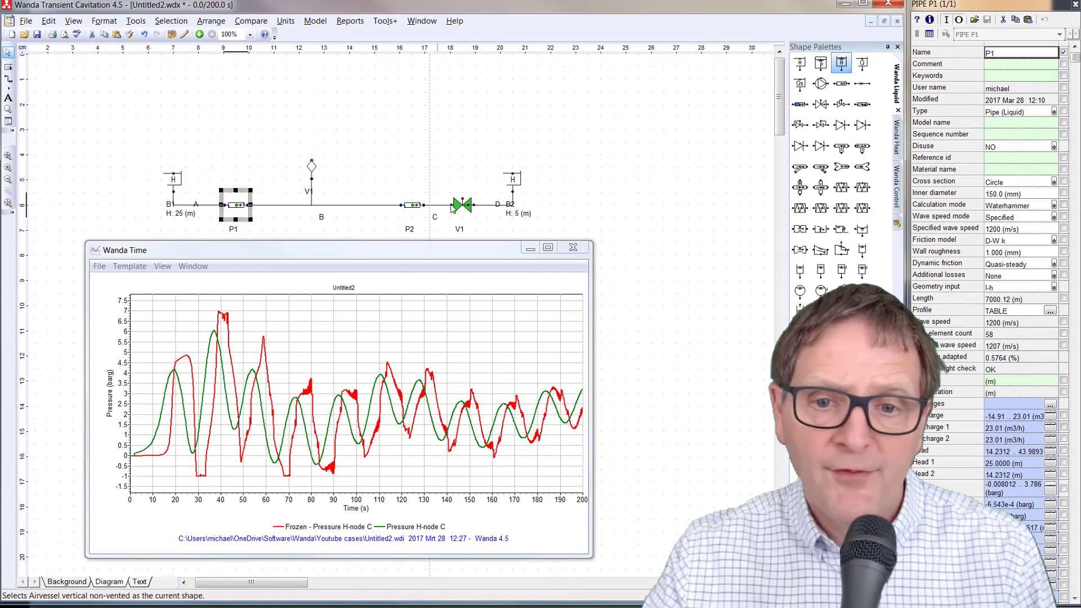
pyautogui.click(465, 207)
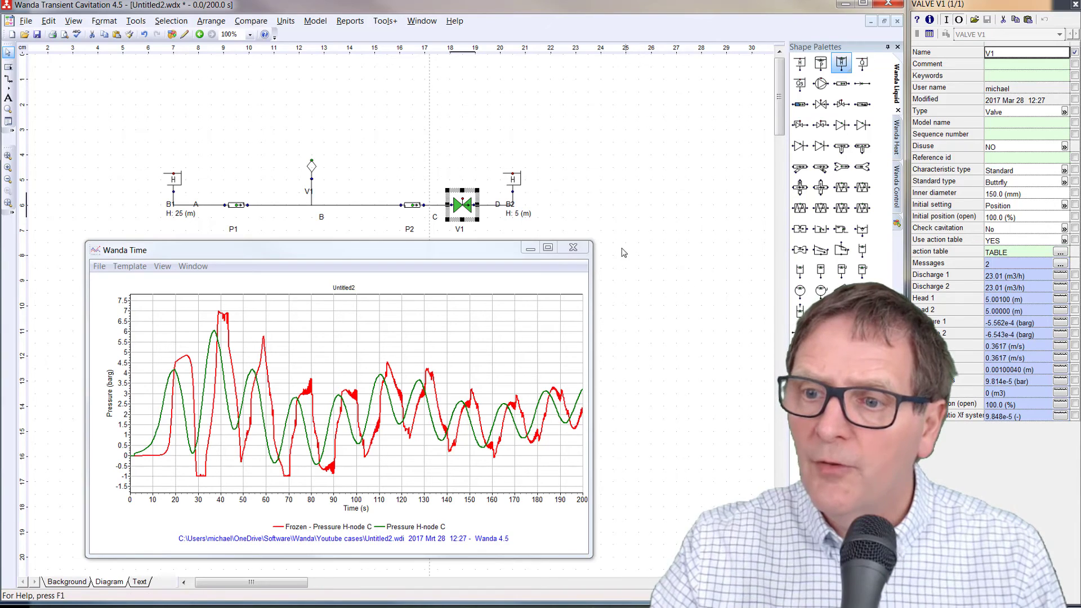
pyautogui.click(419, 206)
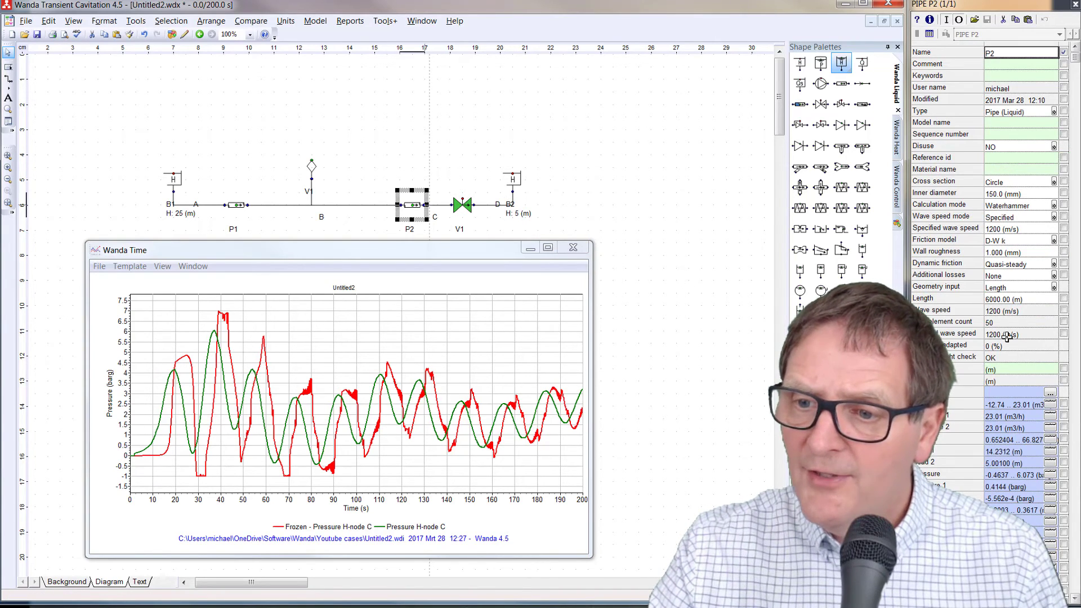
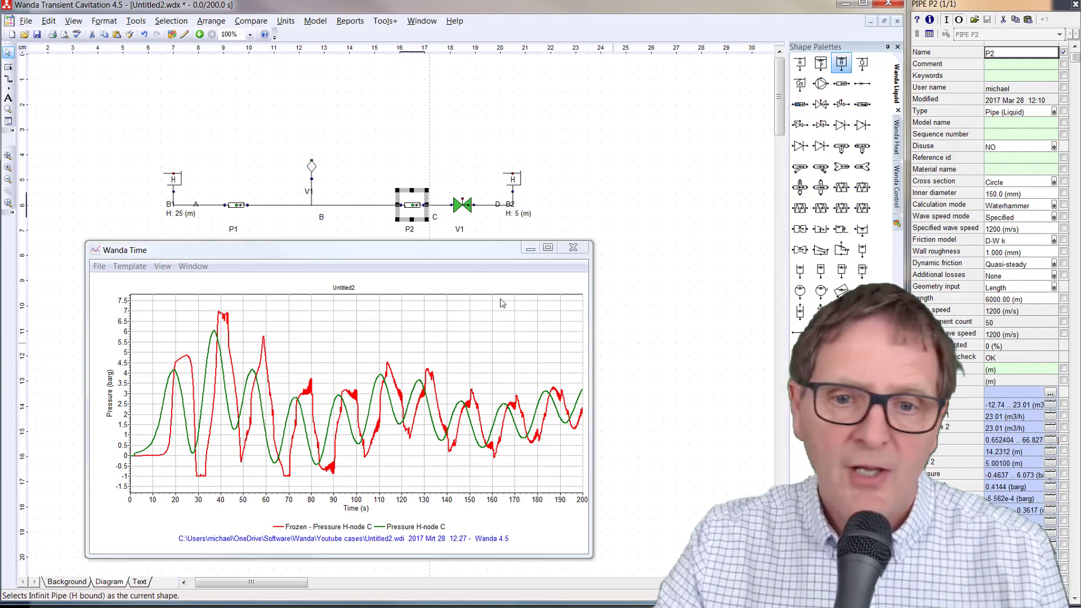
# Set the time in the fourth row of valve V1's action table to 40 s, keeping its position at 0%
pyautogui.click(457, 214)
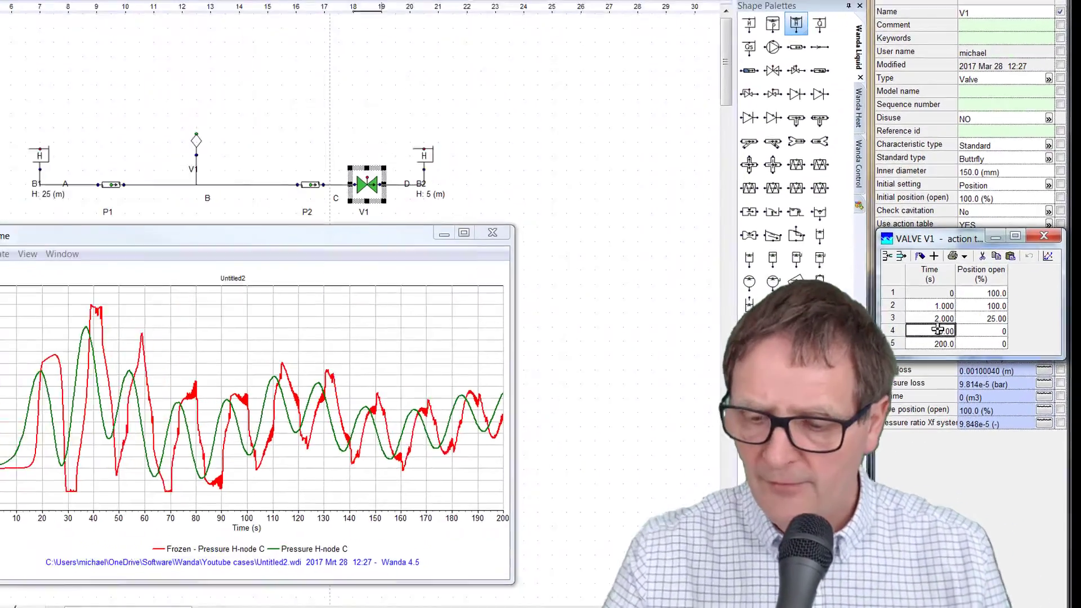
pyautogui.write('40')
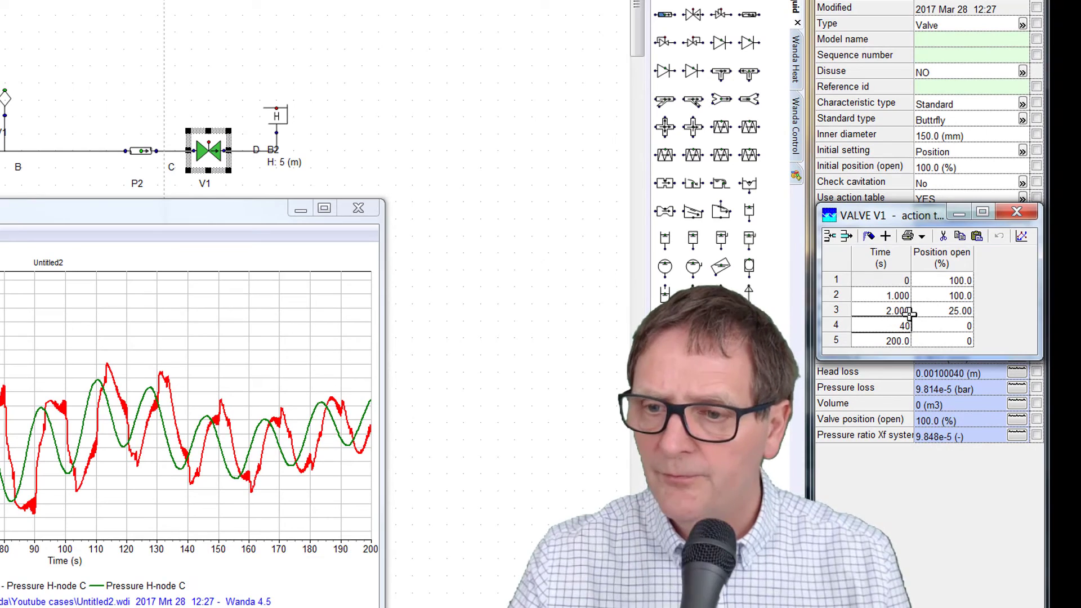
pyautogui.click(947, 331)
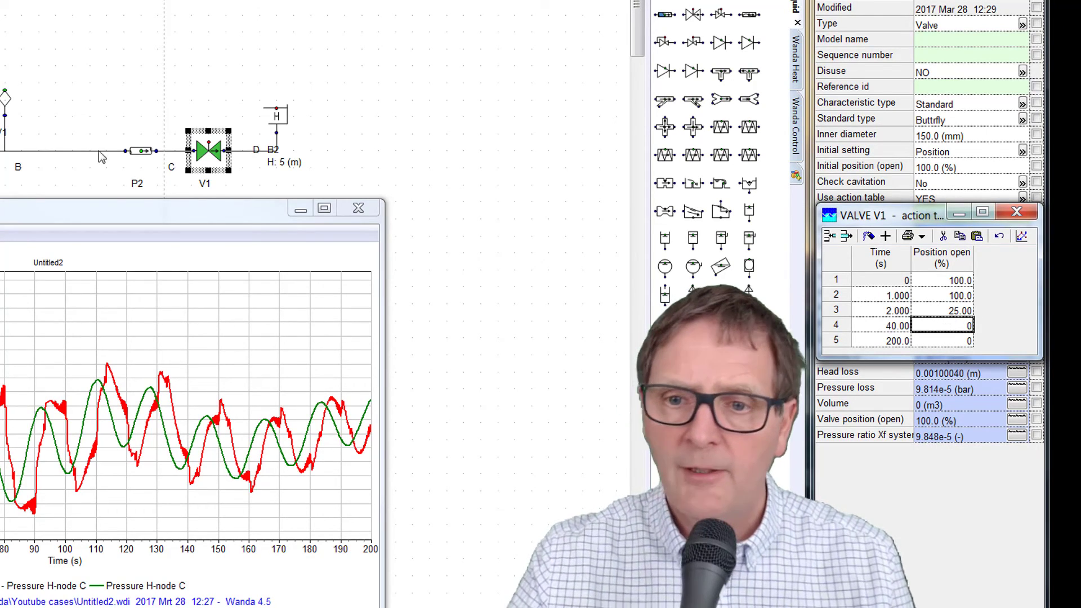
pyautogui.click(461, 53)
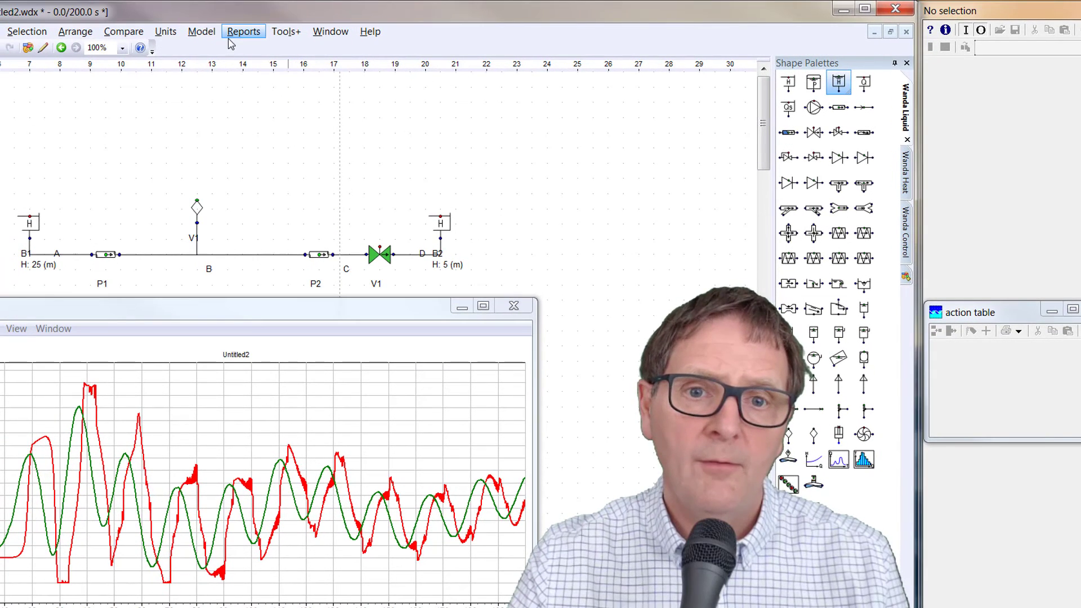
# Save the changes and recalculate the transient with the slower second closure stage
pyautogui.click(201, 32)
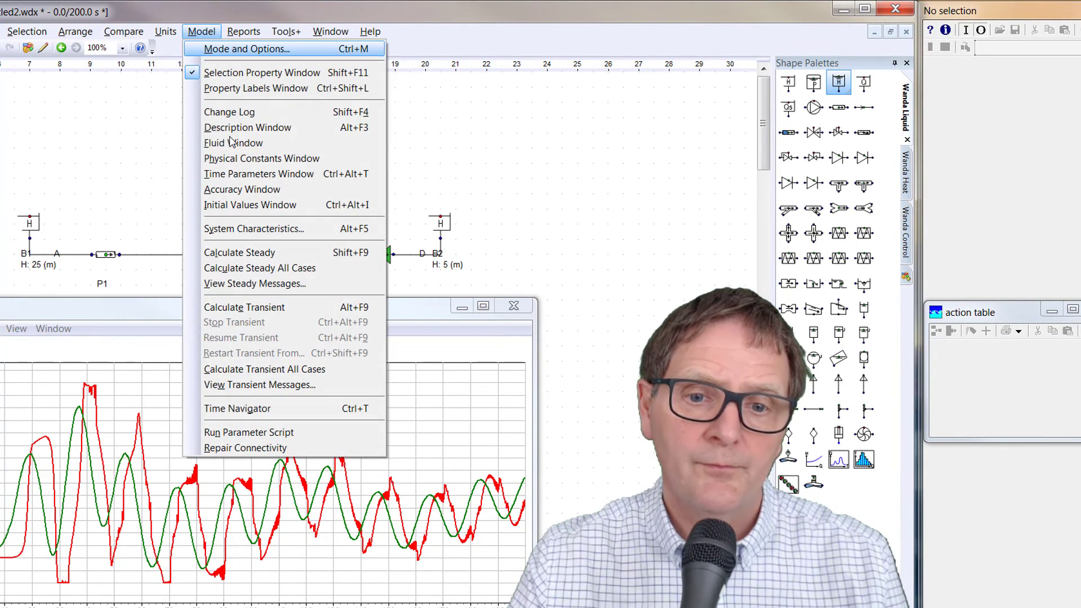
pyautogui.click(261, 311)
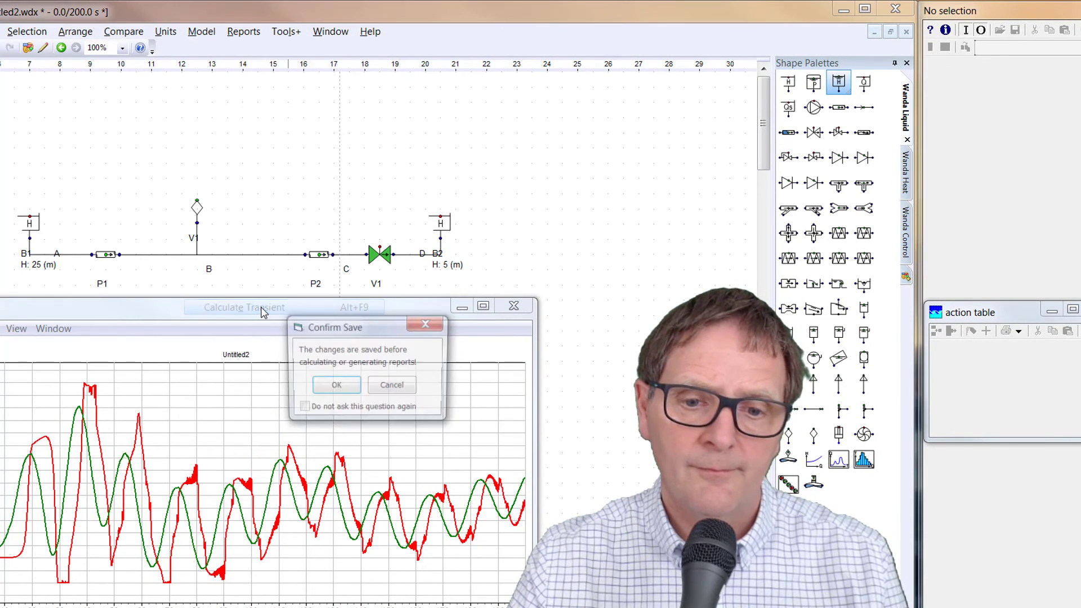
pyautogui.click(338, 386)
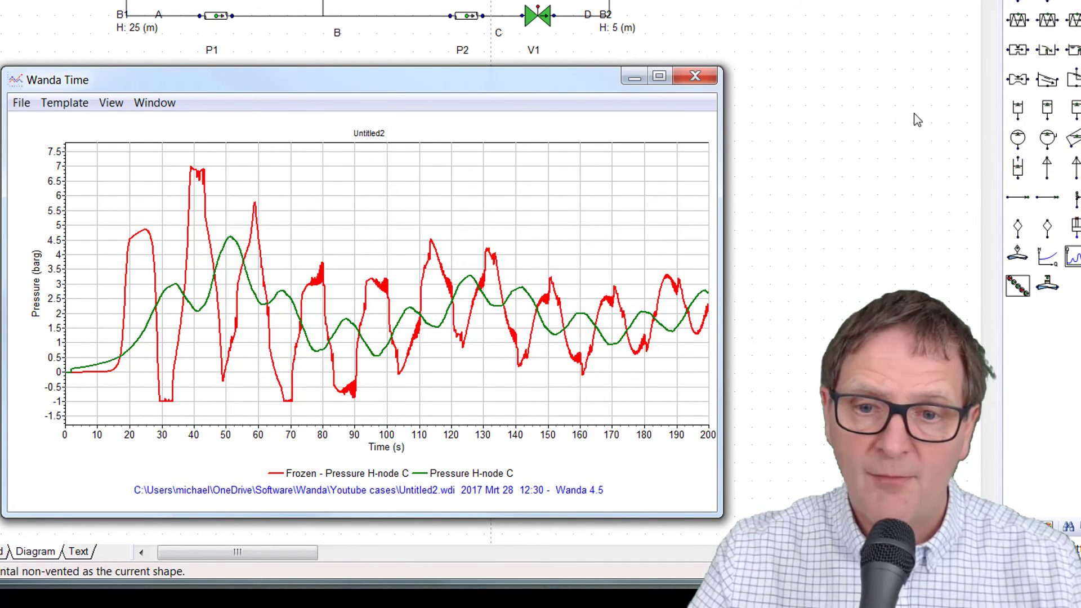
# Set the time in the fourth row of valve V1's action table to 80 s and close the table
pyautogui.click(845, 119)
pyautogui.hscroll(5, 845, 120)
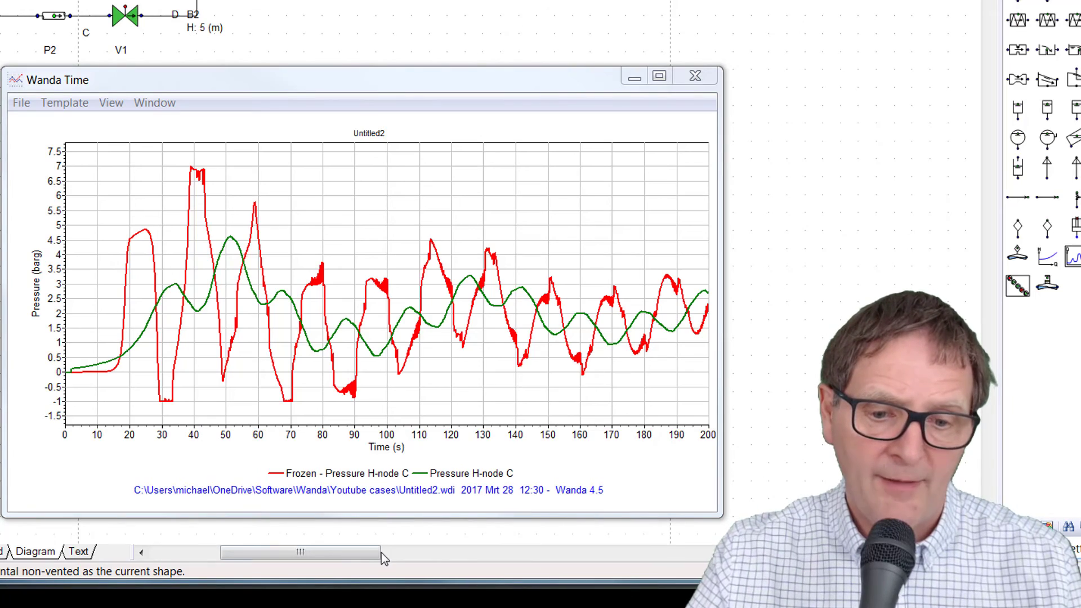
pyautogui.moveTo(315, 556); pyautogui.dragTo(266, 556)
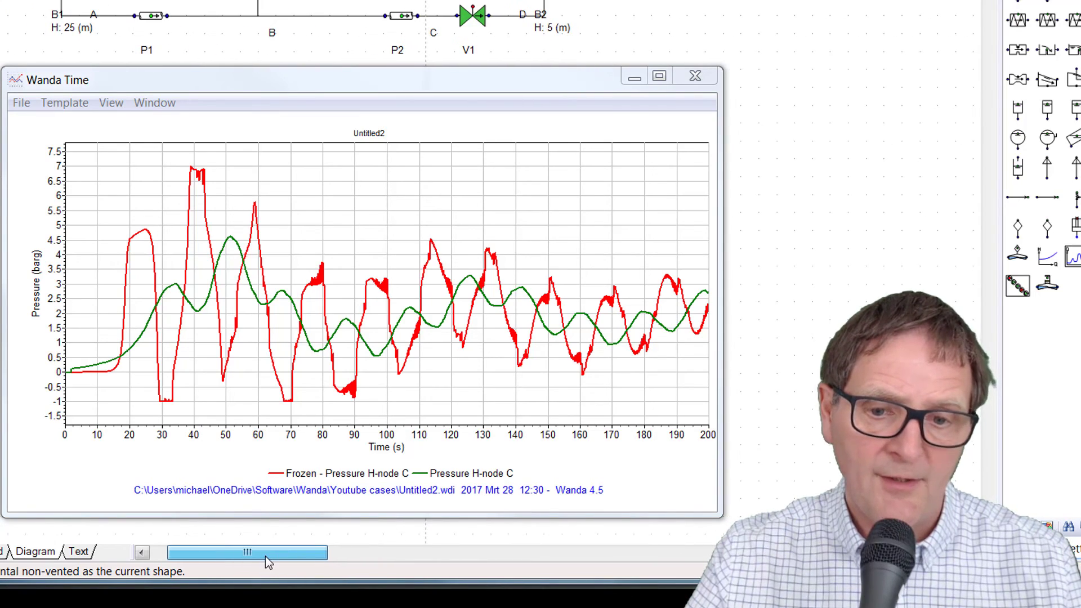
pyautogui.click(477, 18)
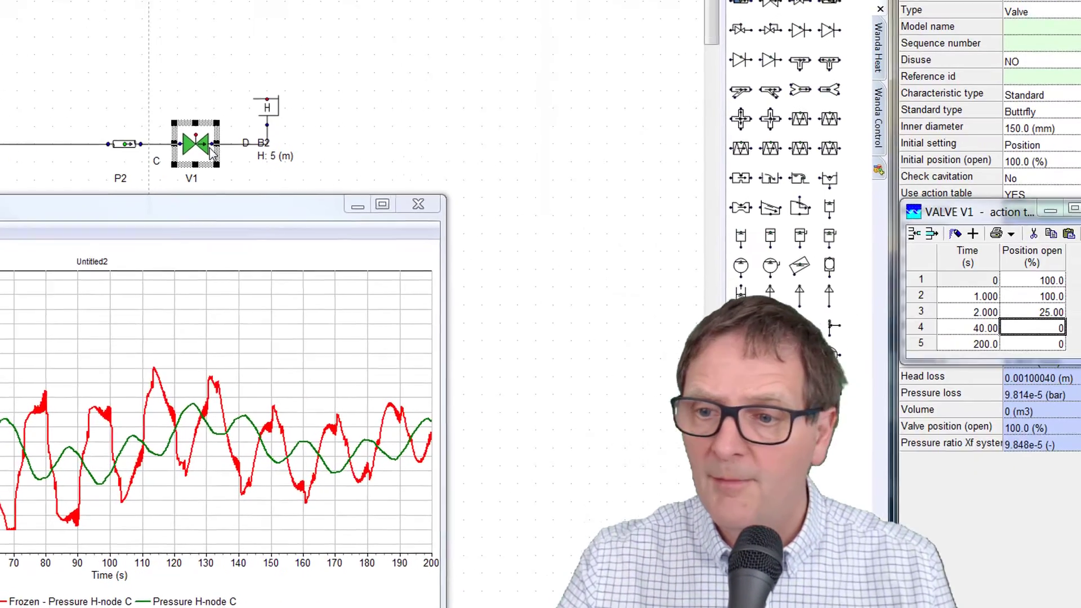
pyautogui.click(966, 332)
pyautogui.write('80')
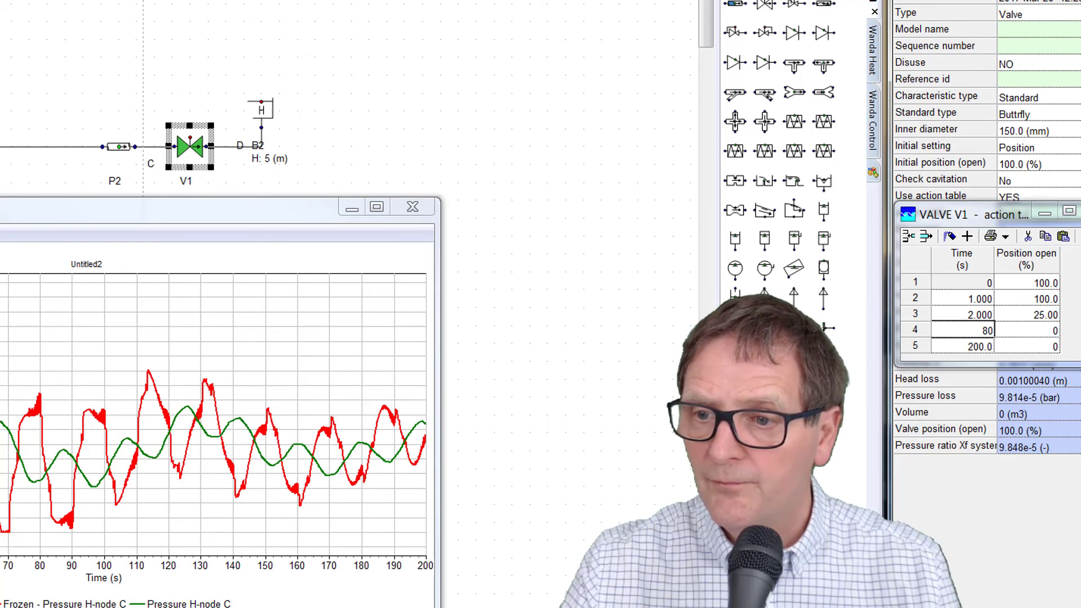
pyautogui.click(1080, 211)
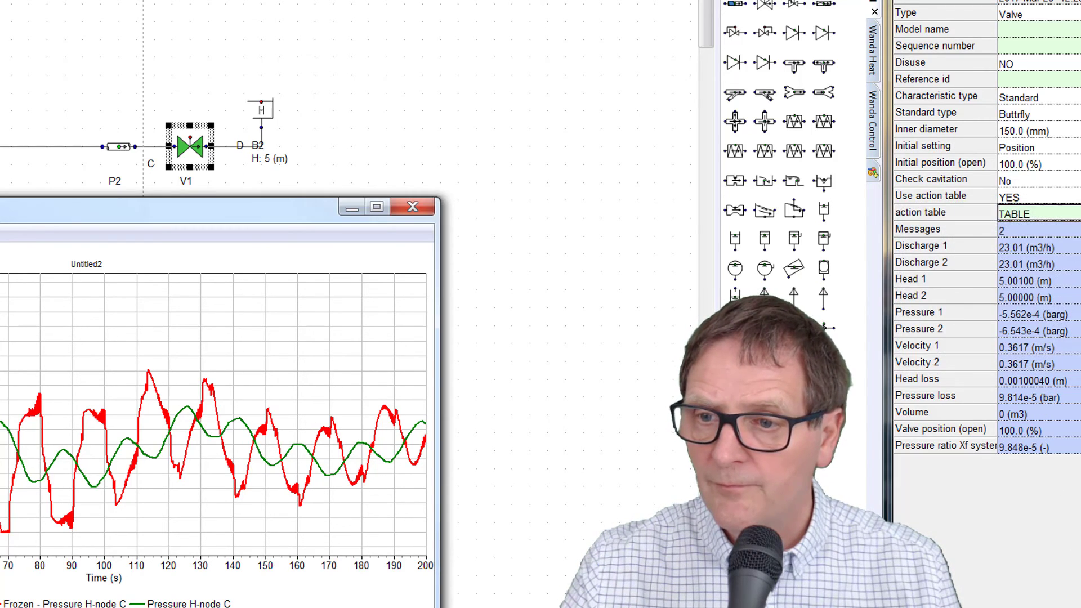
# Save the changes and recalculate the transient with the second closure stage ending at 80 s
pyautogui.click(643, 306)
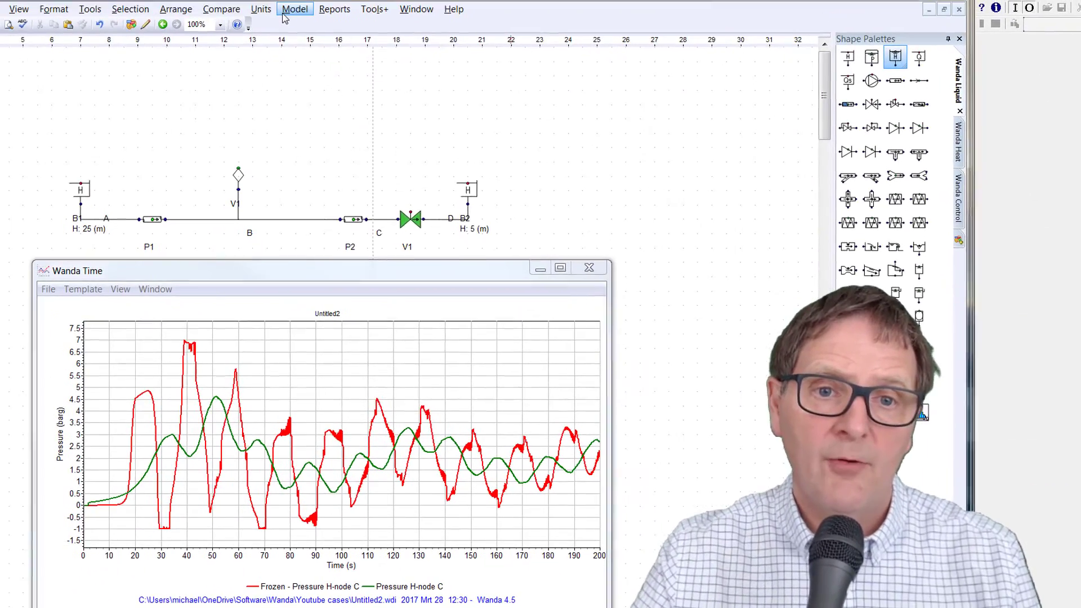
pyautogui.click(295, 9)
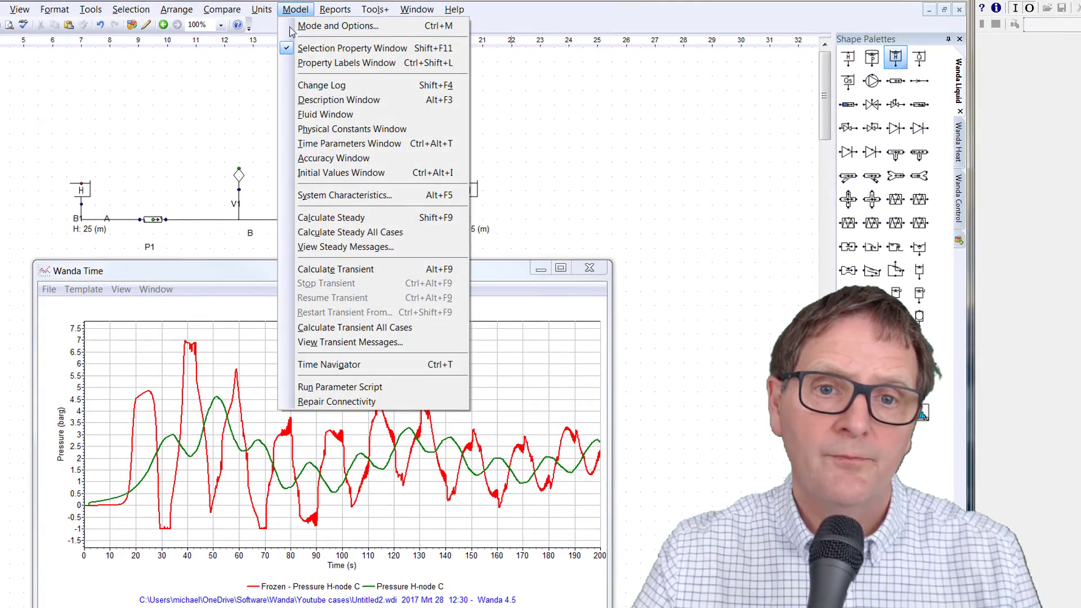
pyautogui.click(321, 269)
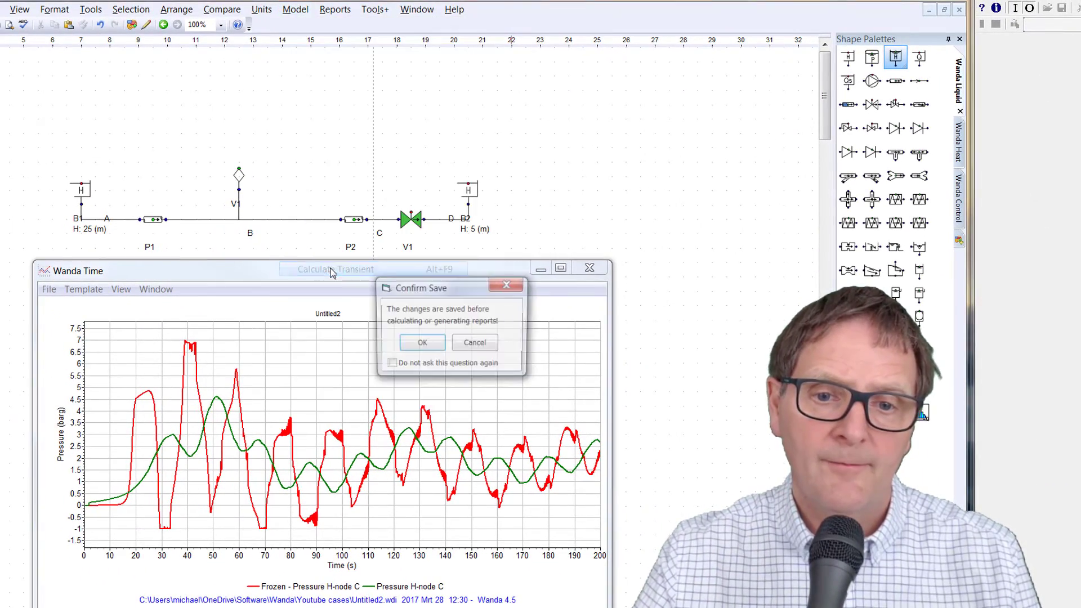
pyautogui.click(419, 345)
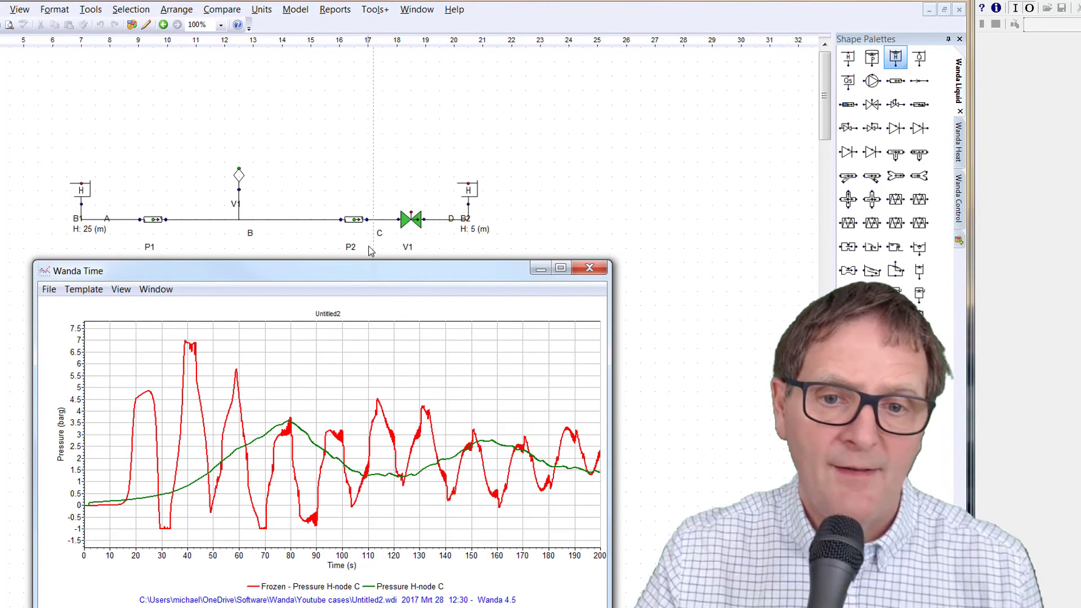
# Plot valve V1's Discharge 1 over time, examine how the flow declines during closure, and close the chart
pyautogui.click(403, 226)
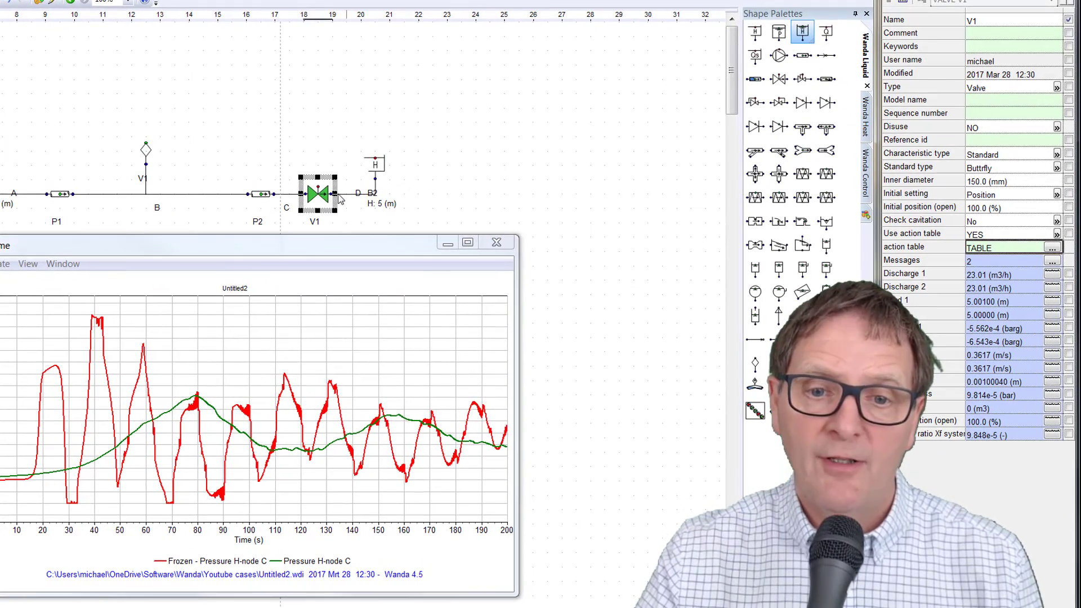
pyautogui.rightClick(322, 196)
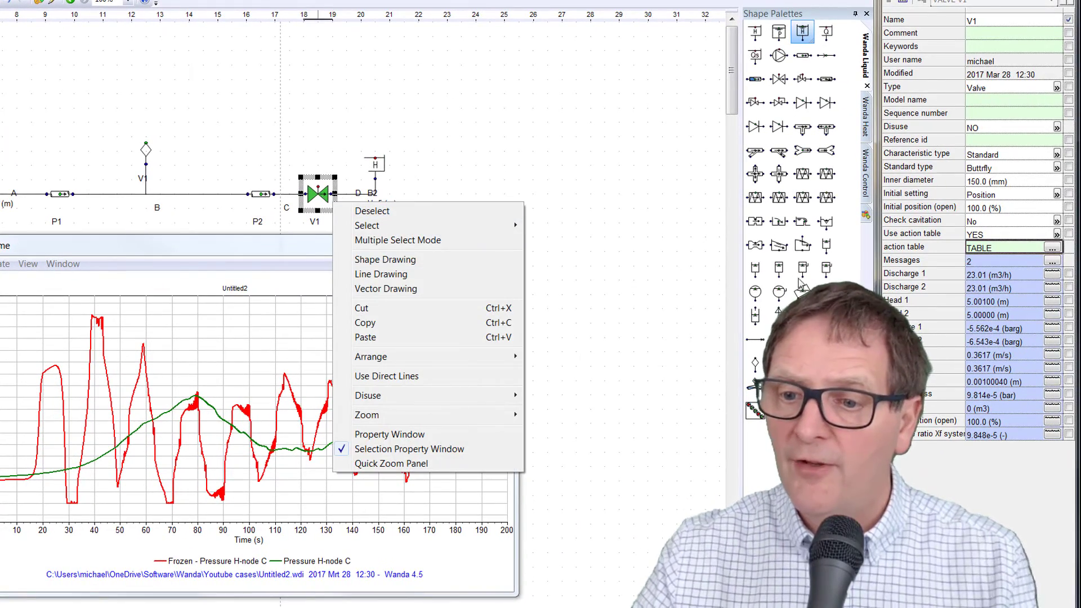
pyautogui.click(1050, 275)
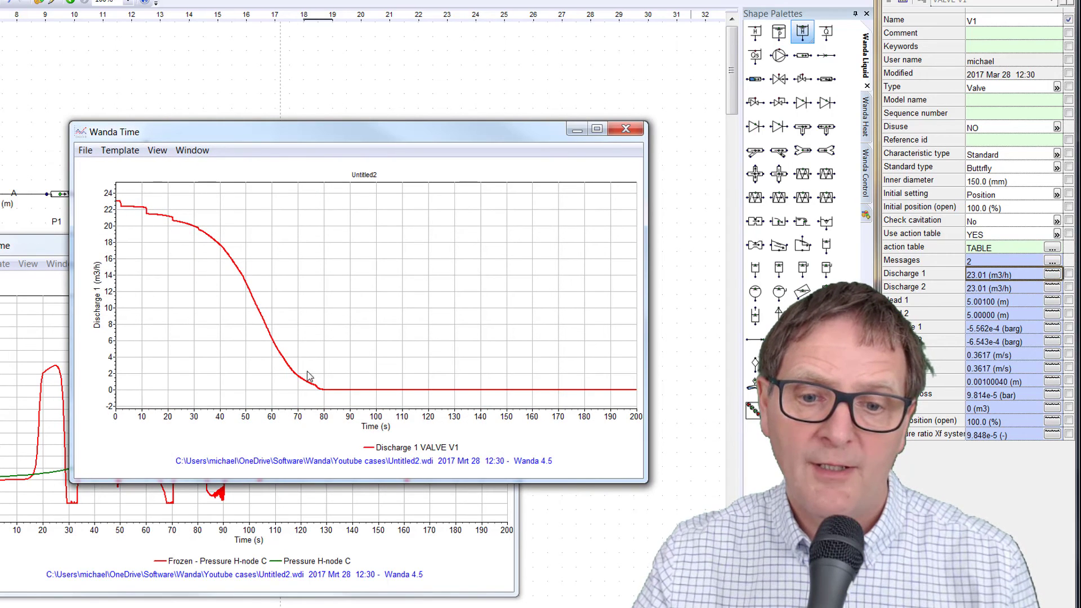
pyautogui.click(626, 129)
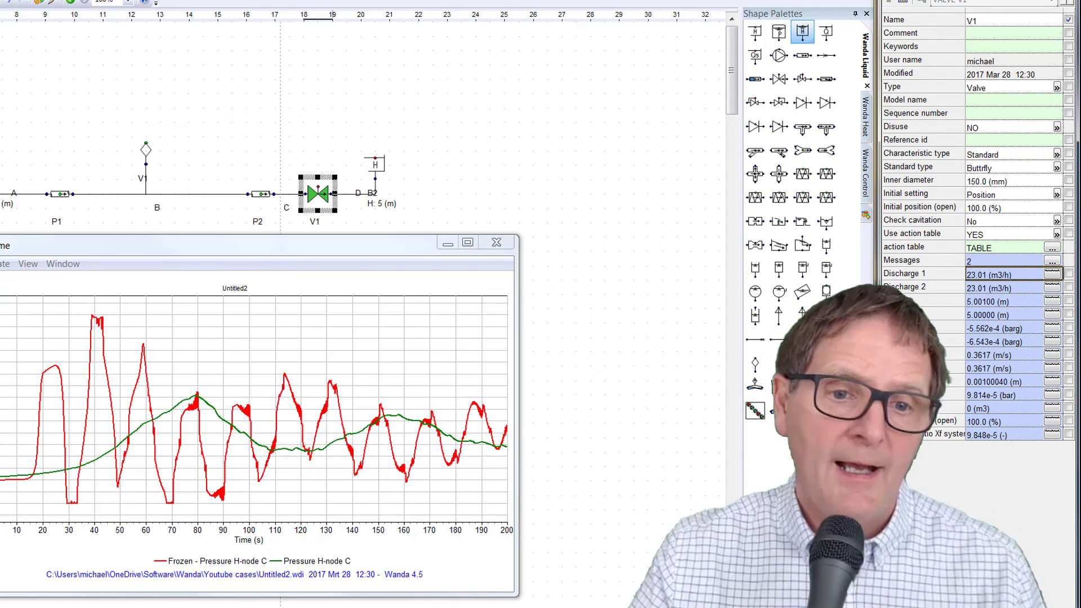
# Select pipes P1 and P2 together, plot their pressure along the pipeline, and enlarge the location chart upward
pyautogui.click(59, 194)
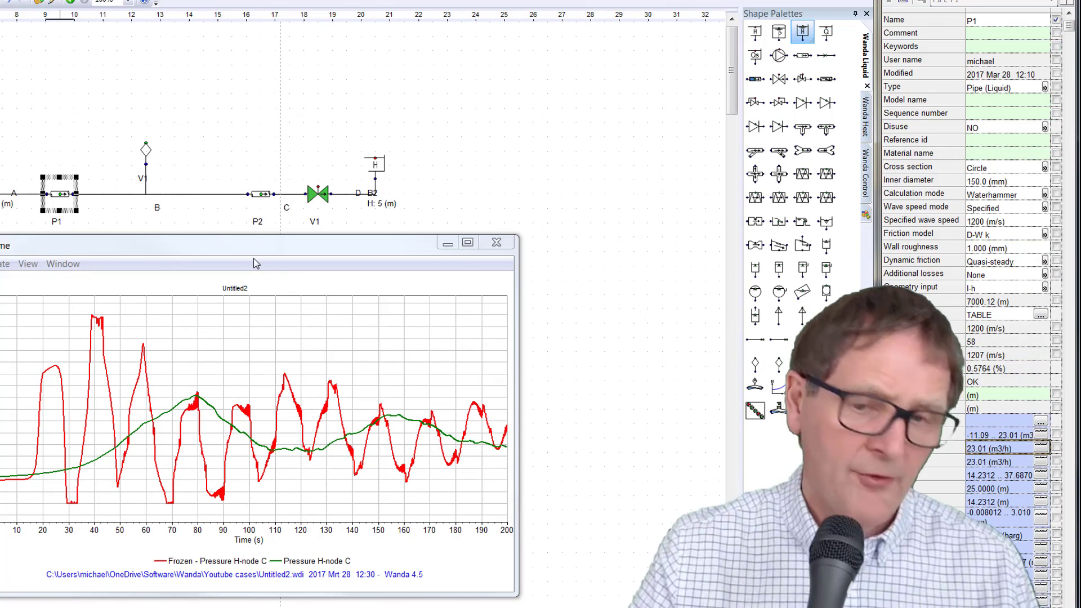
pyautogui.keyDown('shift'); pyautogui.click(259, 194); pyautogui.keyUp('shift')
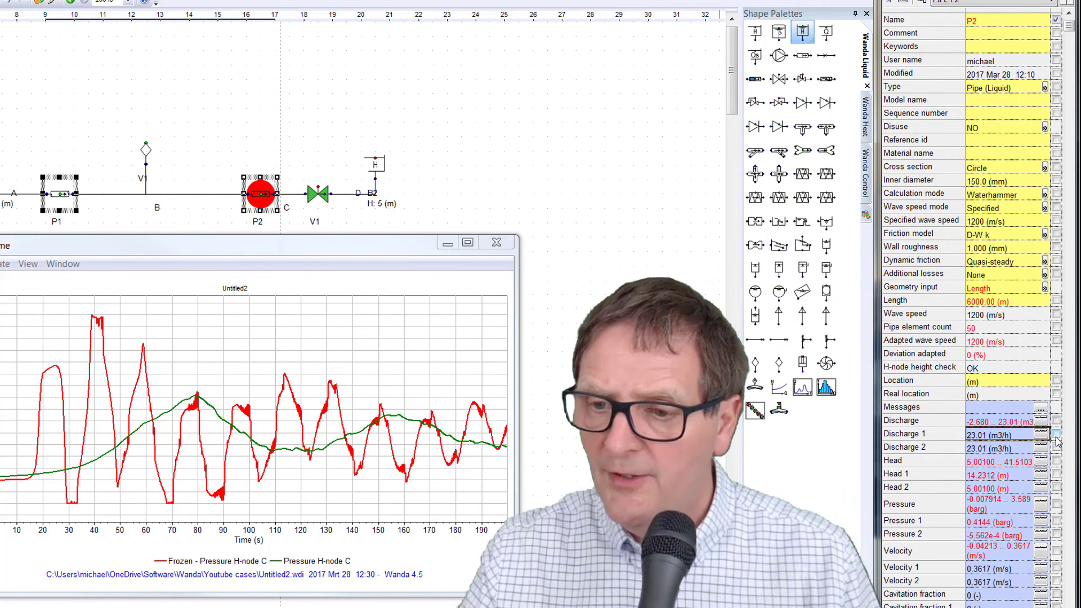
pyautogui.click(1040, 510)
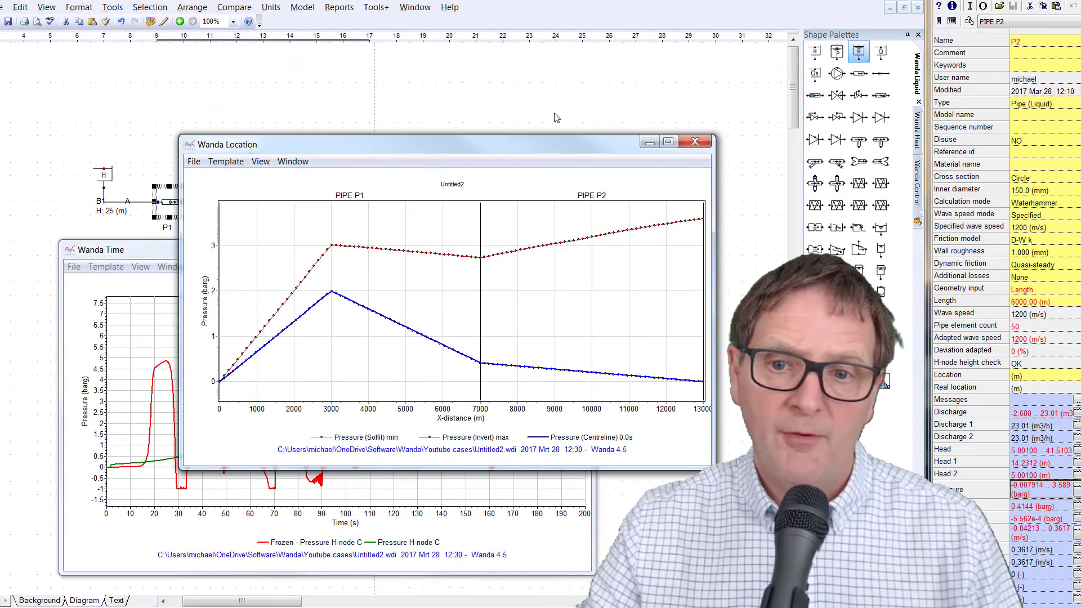
pyautogui.moveTo(555, 135); pyautogui.dragTo(563, 103)
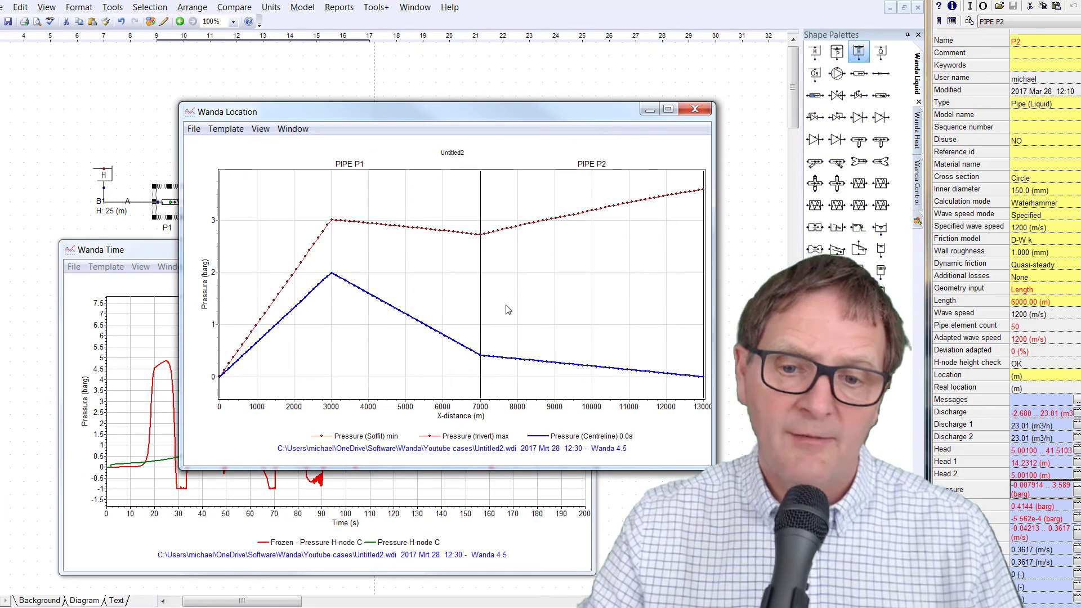